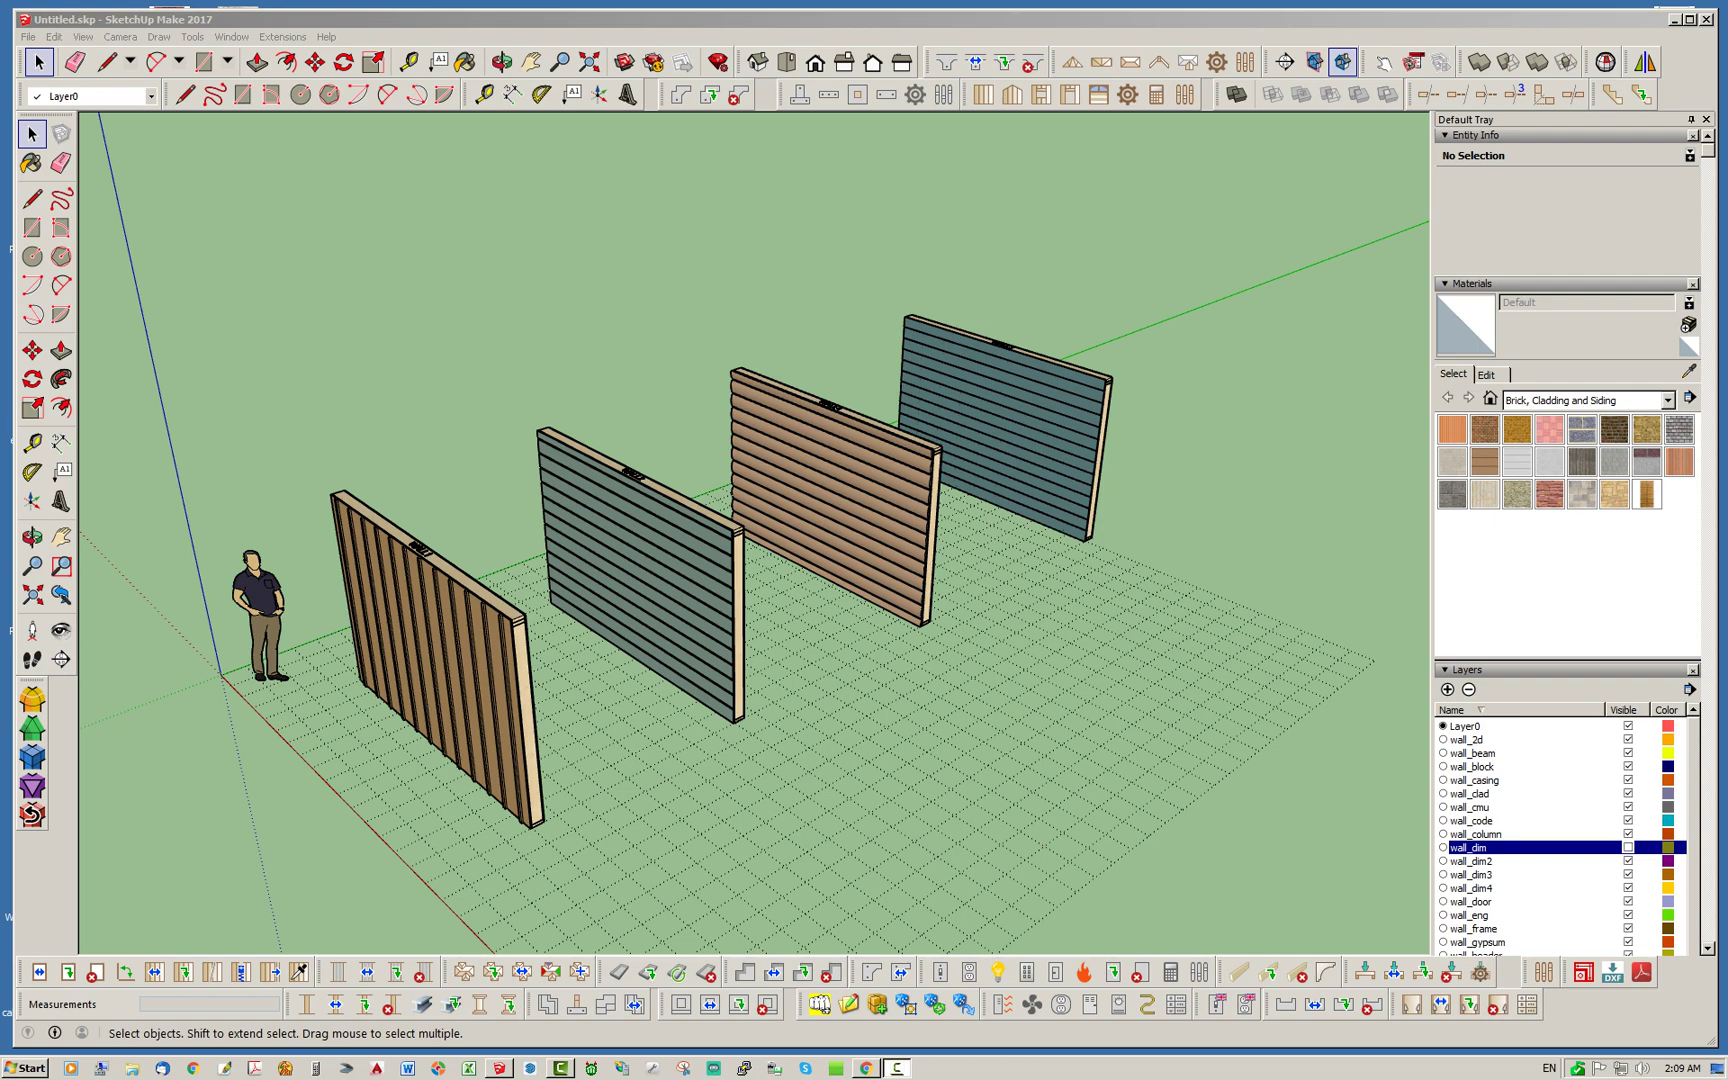
Examine the board-and-batten cladding on WALL1 and the horizontal shiplap cladding on the second wall up close.
middle_click_drag(700, 580, 780, 587)
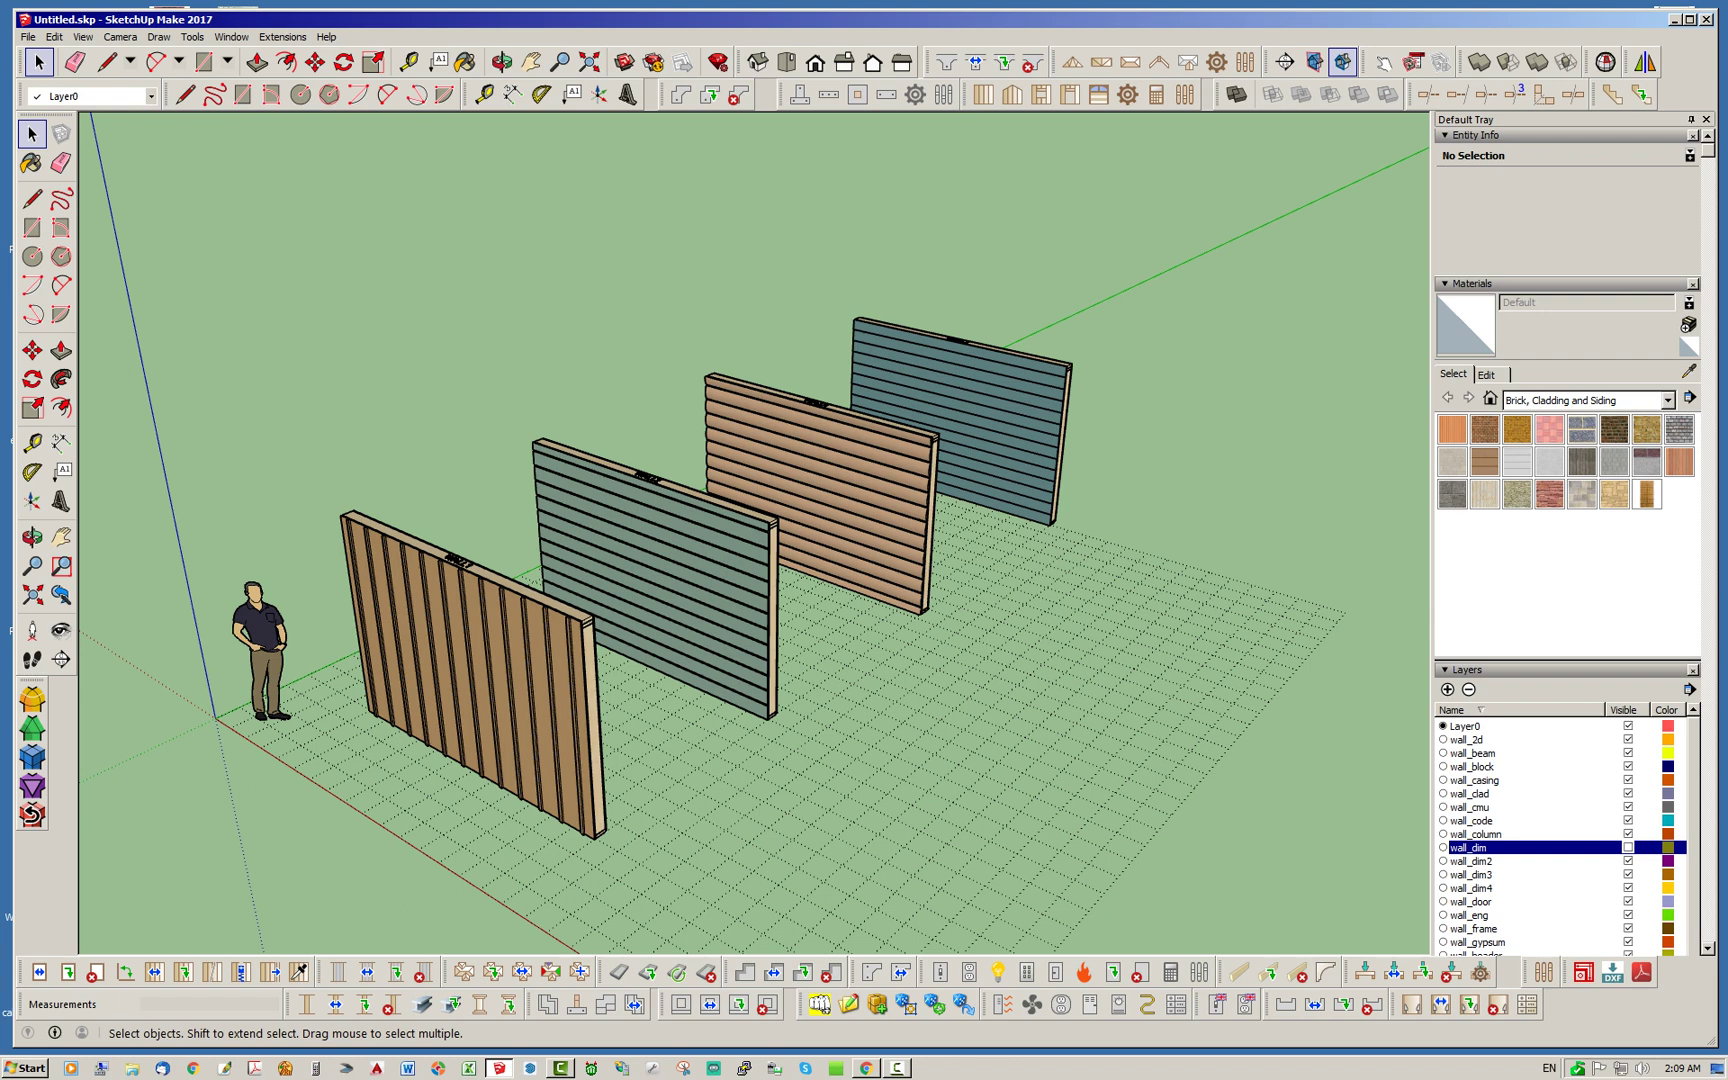
scroll(580, 660, "up", 3)
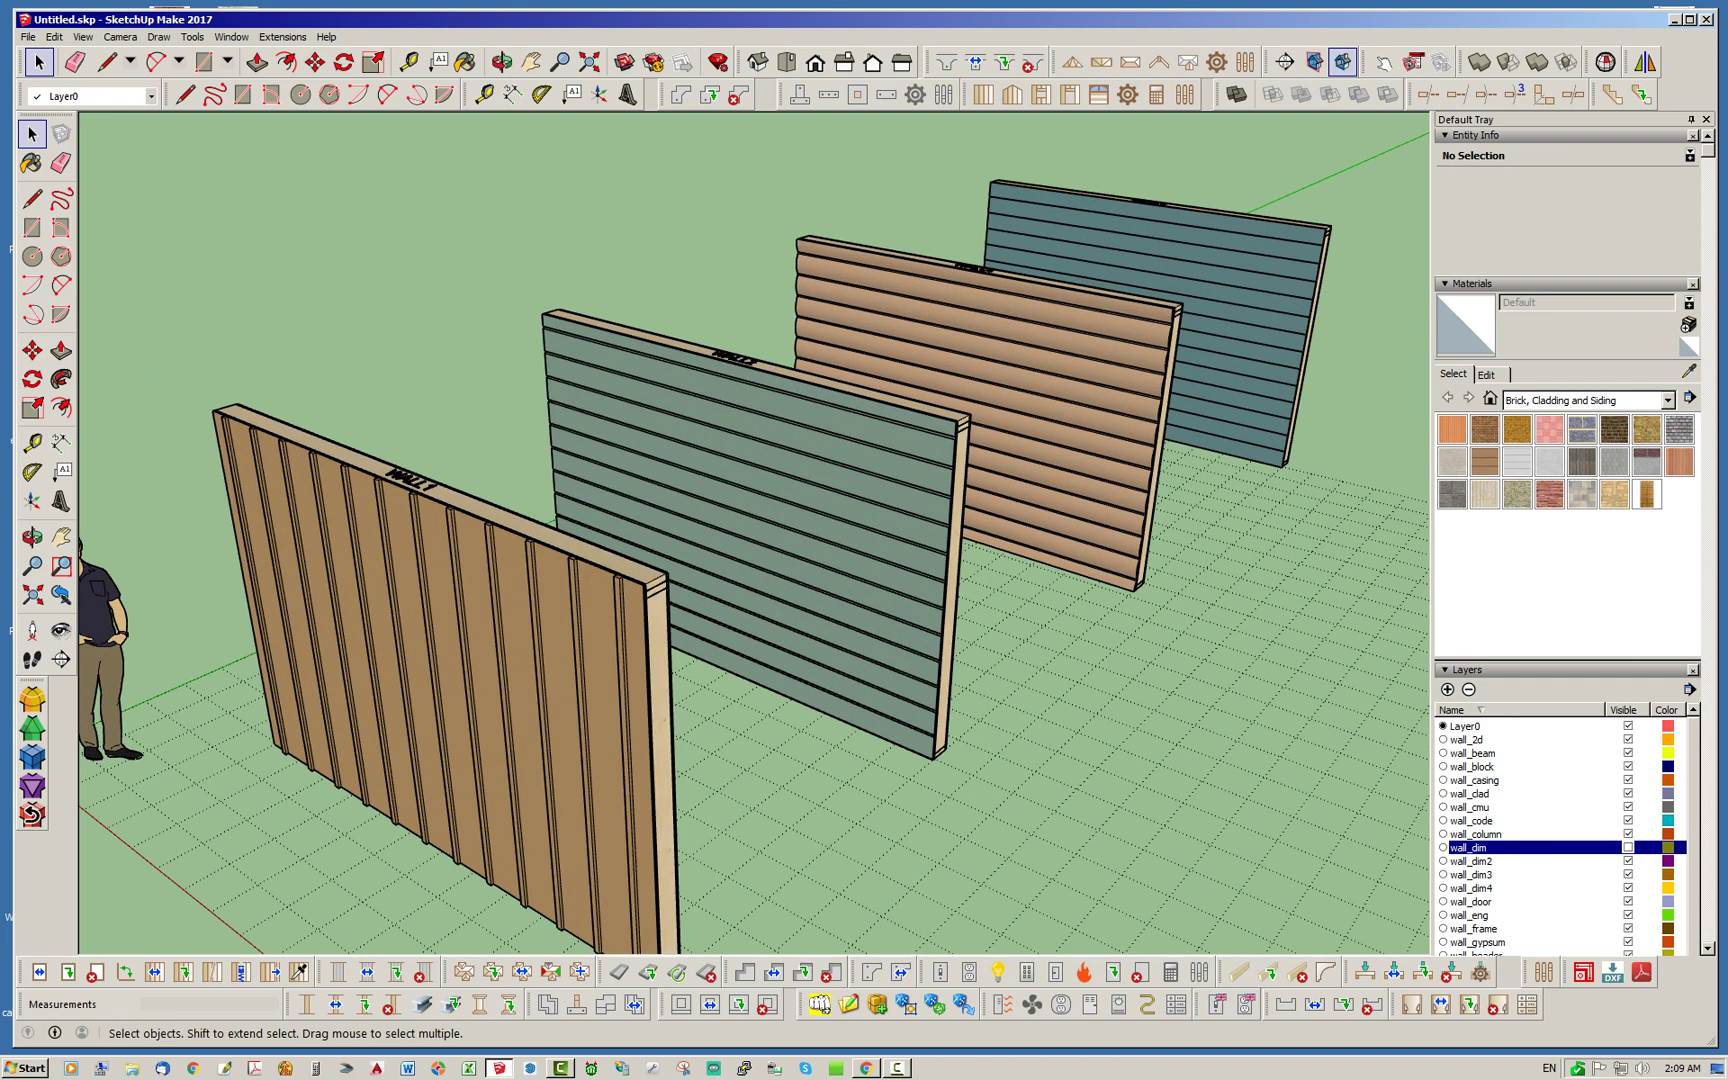
middle_click_drag(580, 660, 508, 684, "shift")
scroll(462, 592, "up", 4)
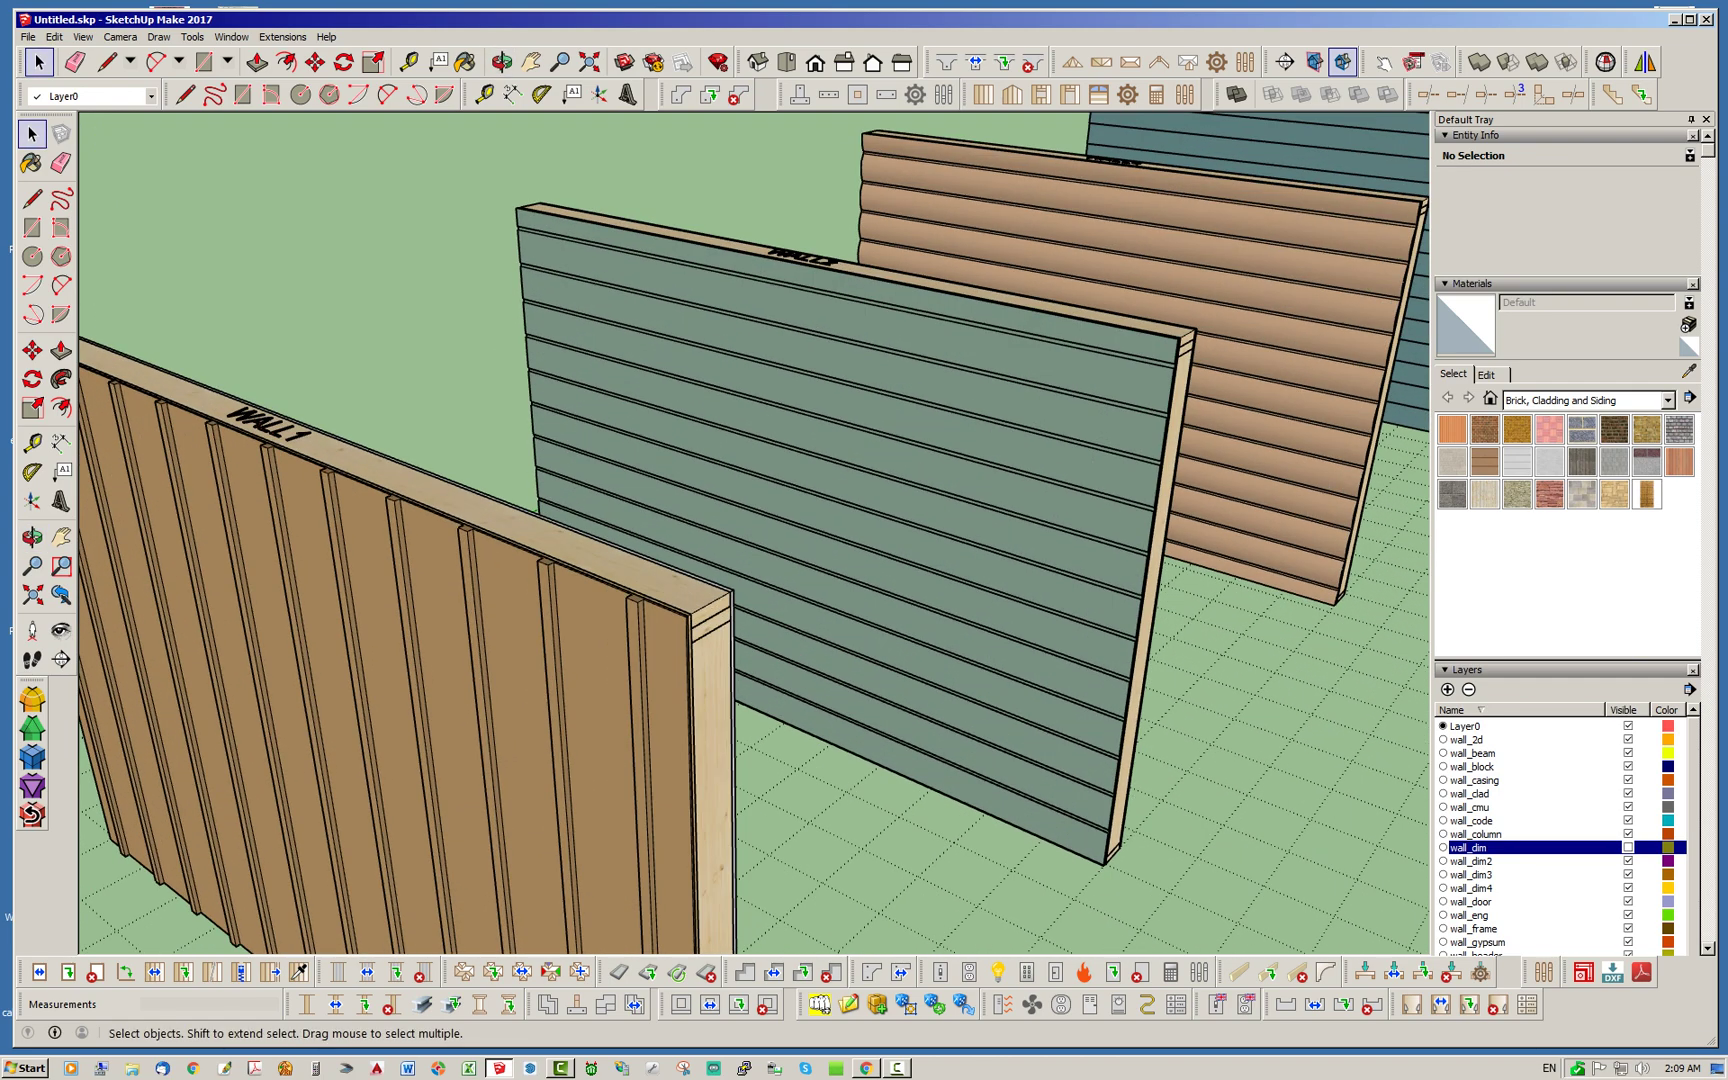
middle_click_drag(462, 592, 465, 625)
middle_click_drag(680, 525, 655, 528)
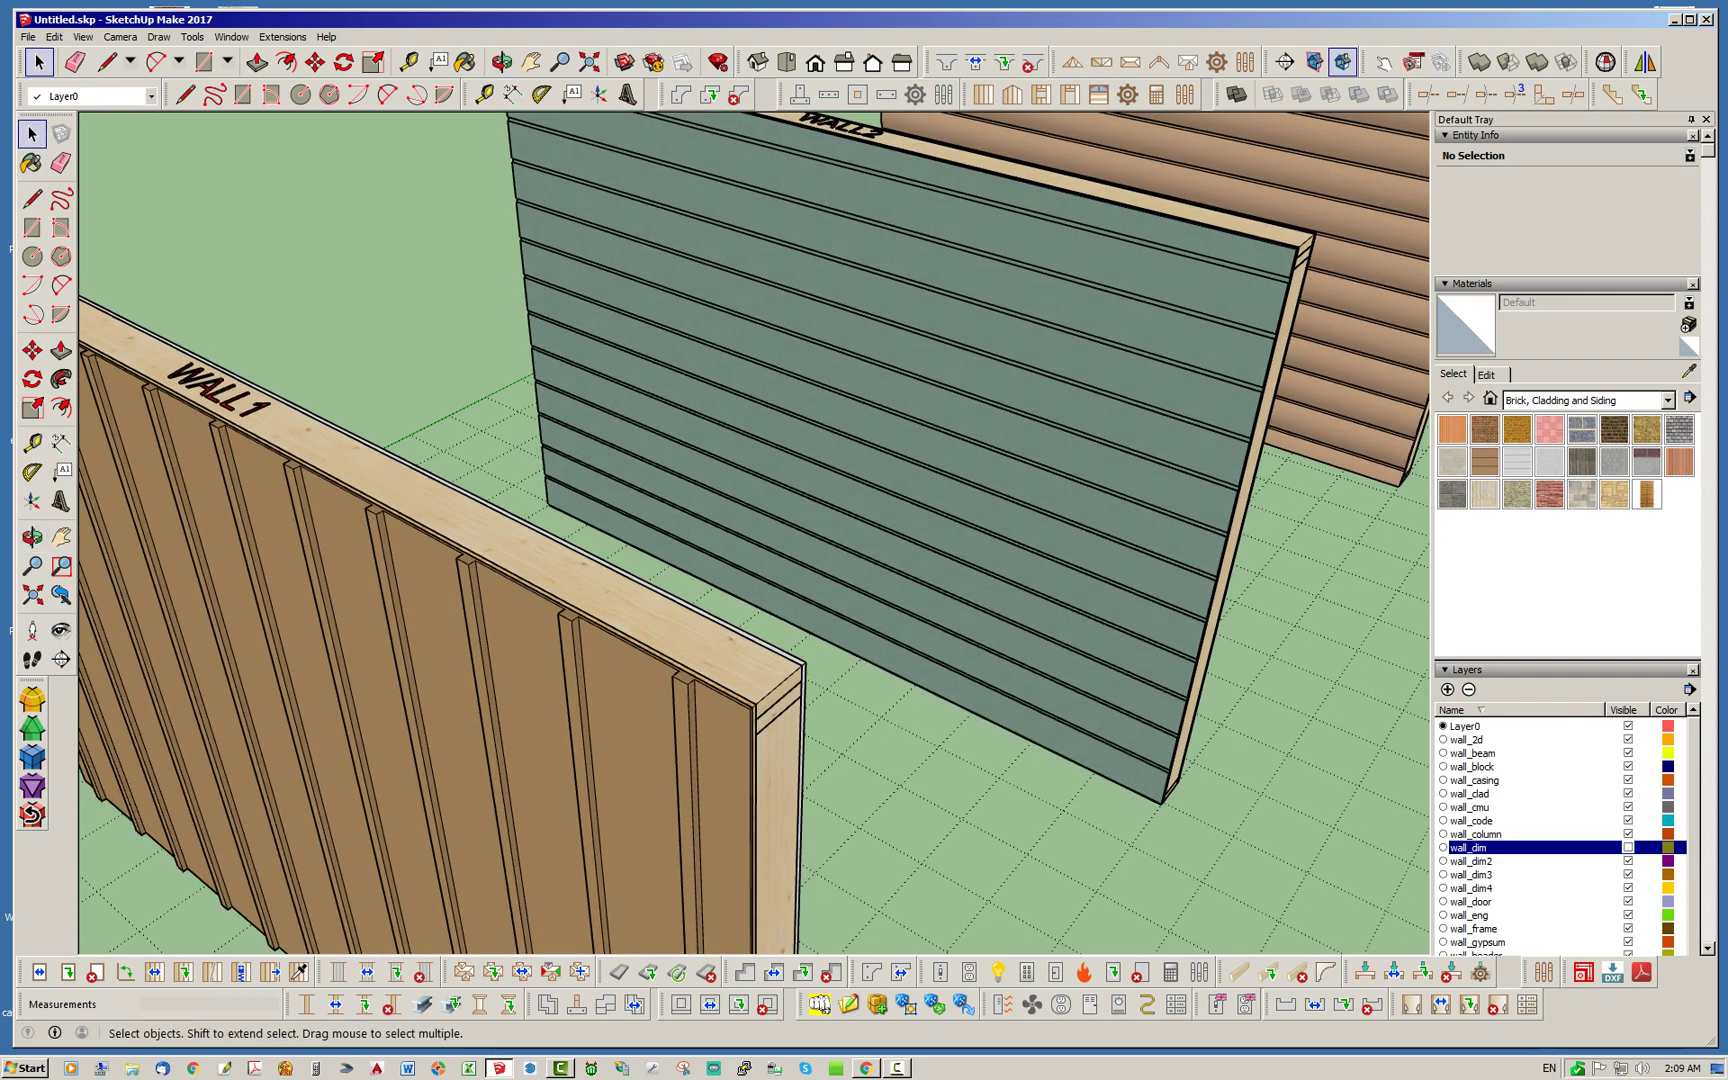
middle_click_drag(1205, 300, 432, 466, "shift")
scroll(585, 480, "up", 6)
scroll(432, 466, "down", 2)
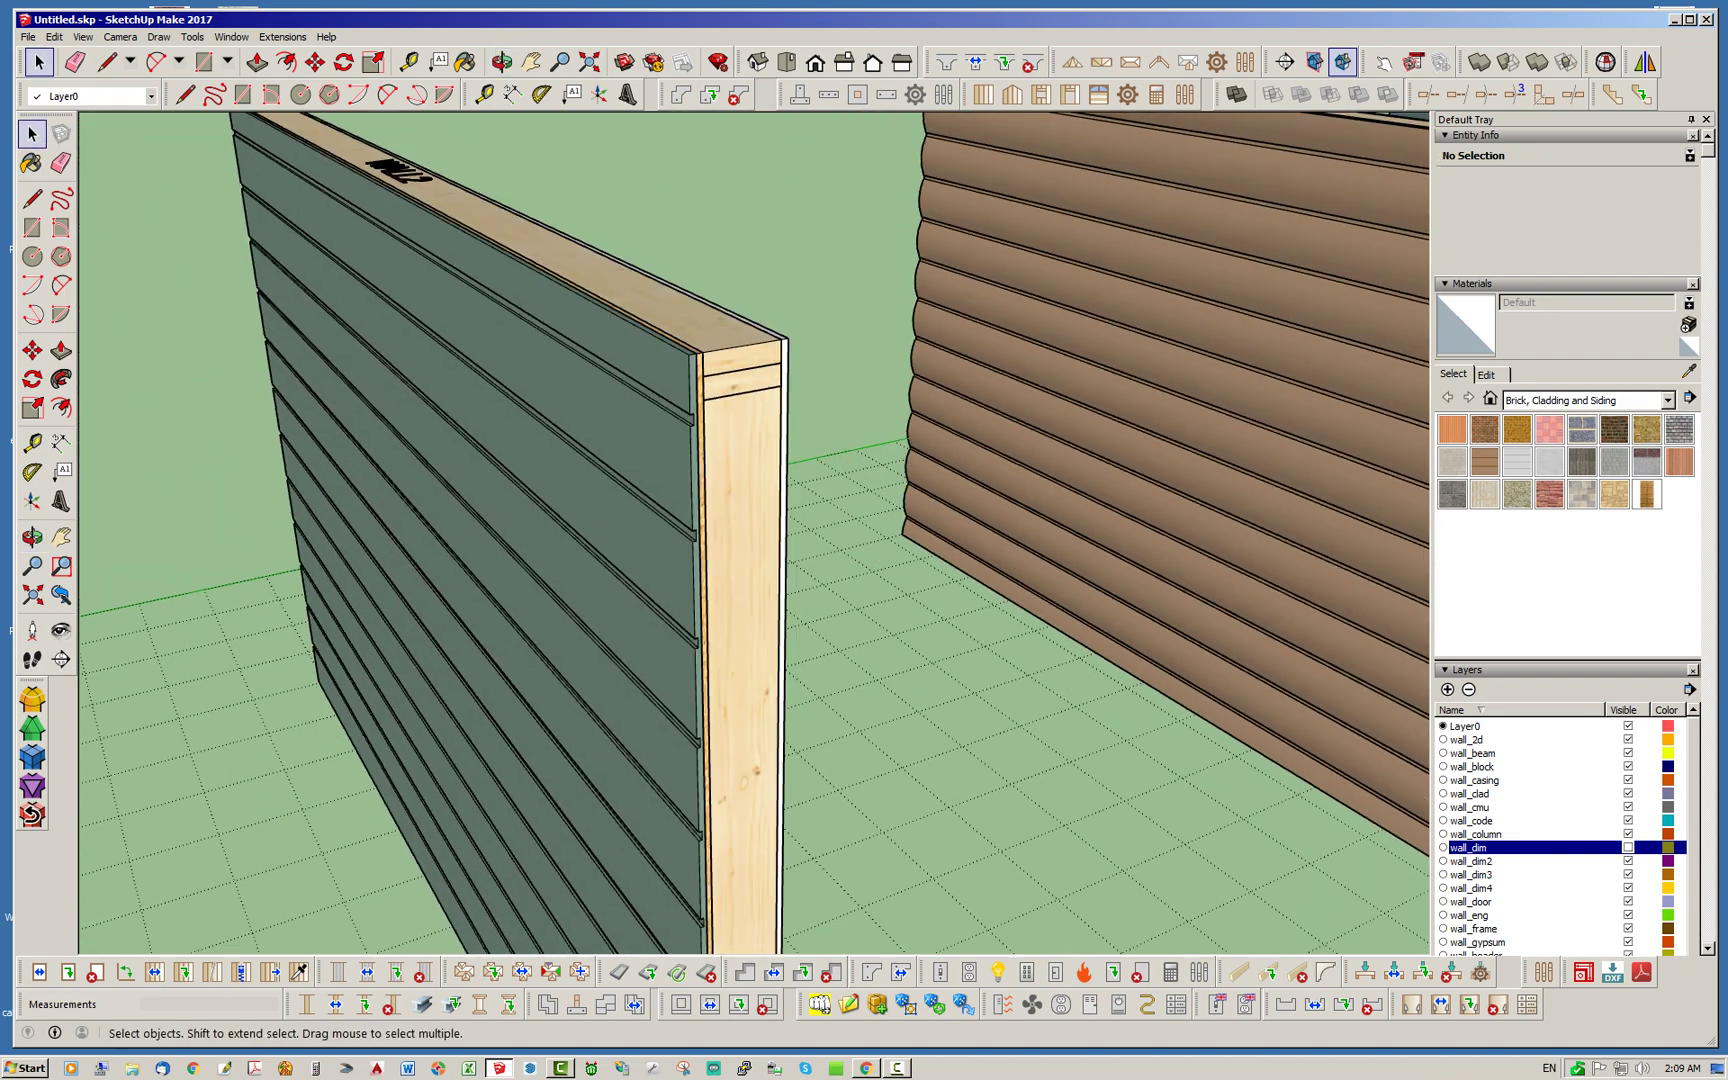
scroll(382, 485, "down", 4)
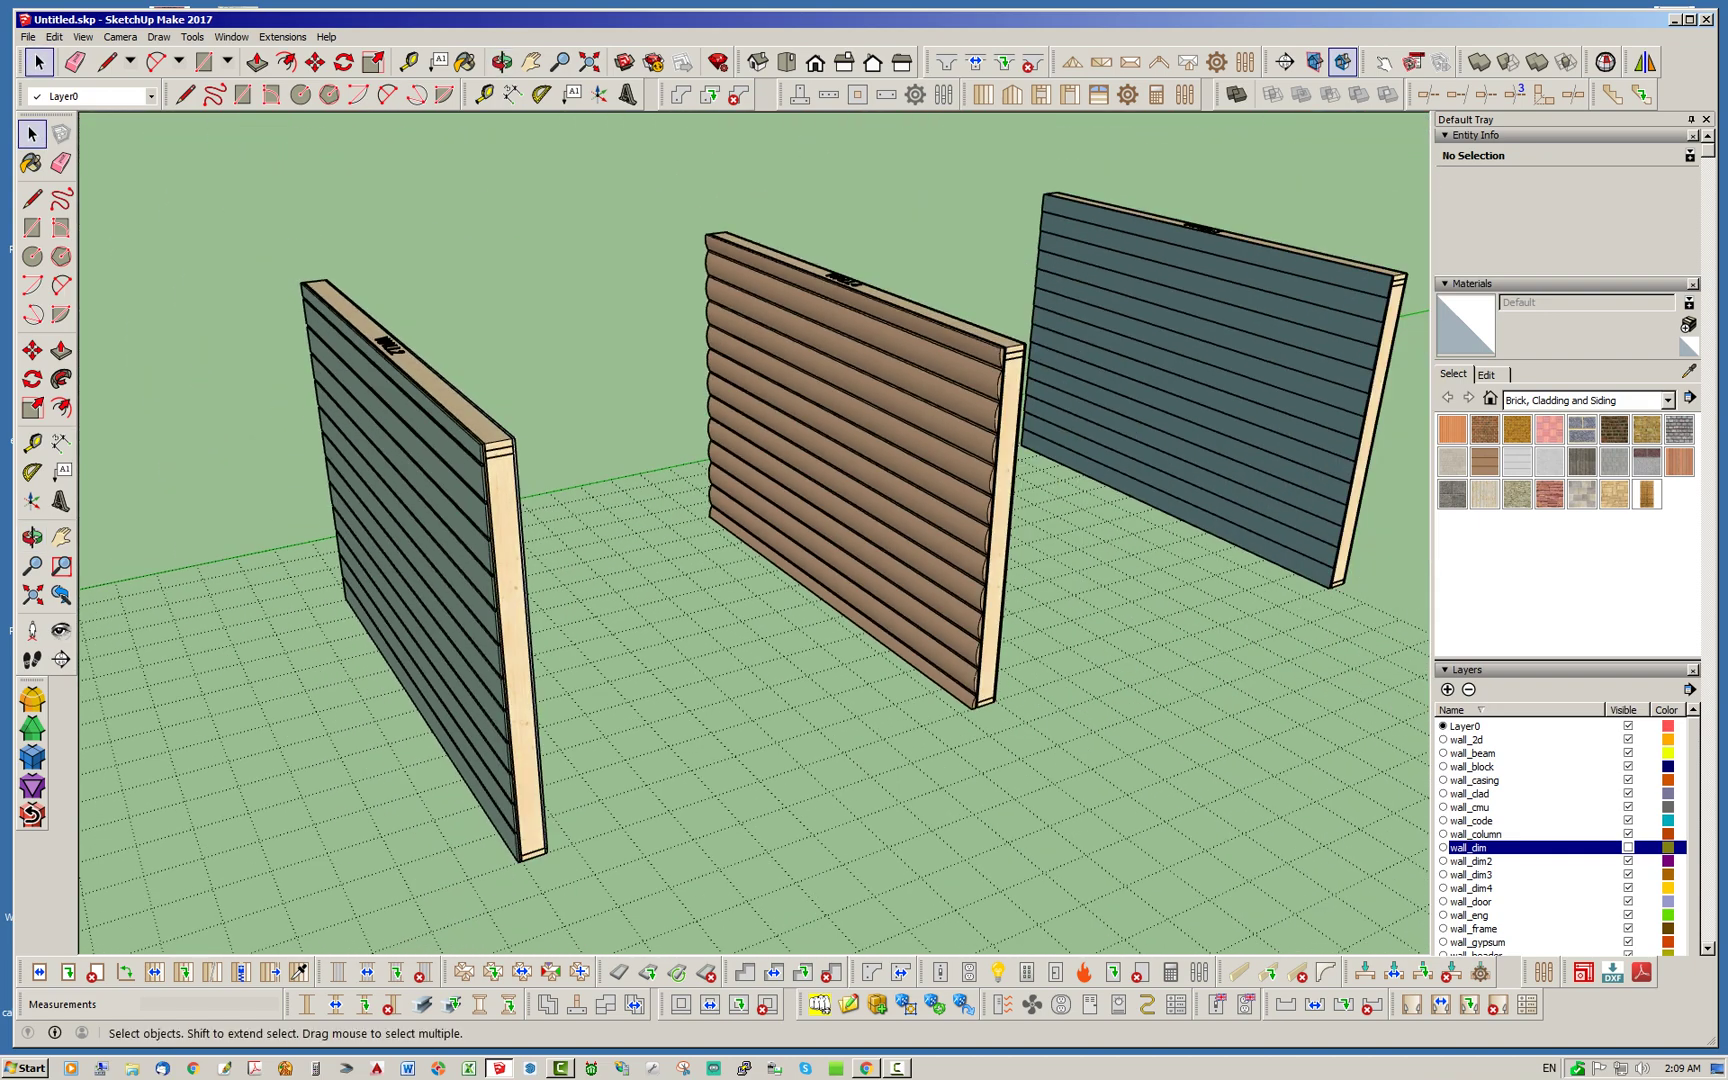
Examine the log siding and lap siding profiles at the ends of the third and fourth walls, finishing with all four walls in view.
middle_click_drag(382, 485, 264, 536, "shift")
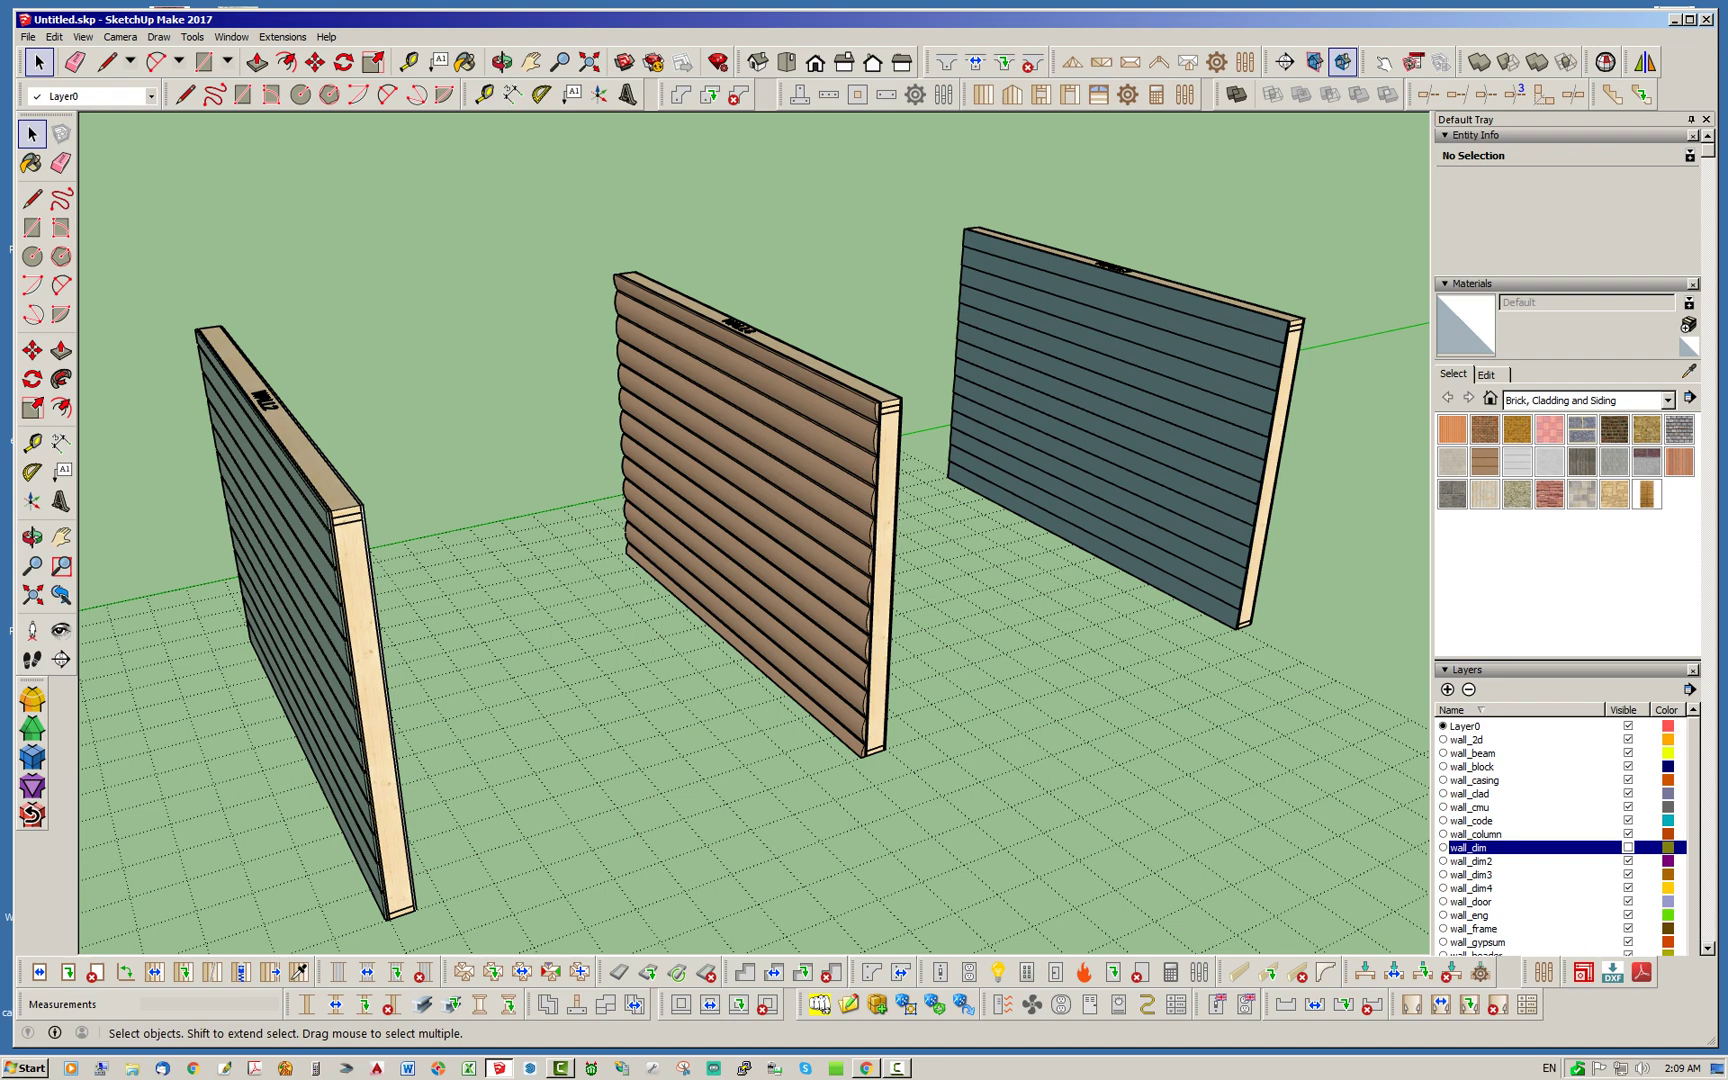
scroll(845, 450, "up", 6)
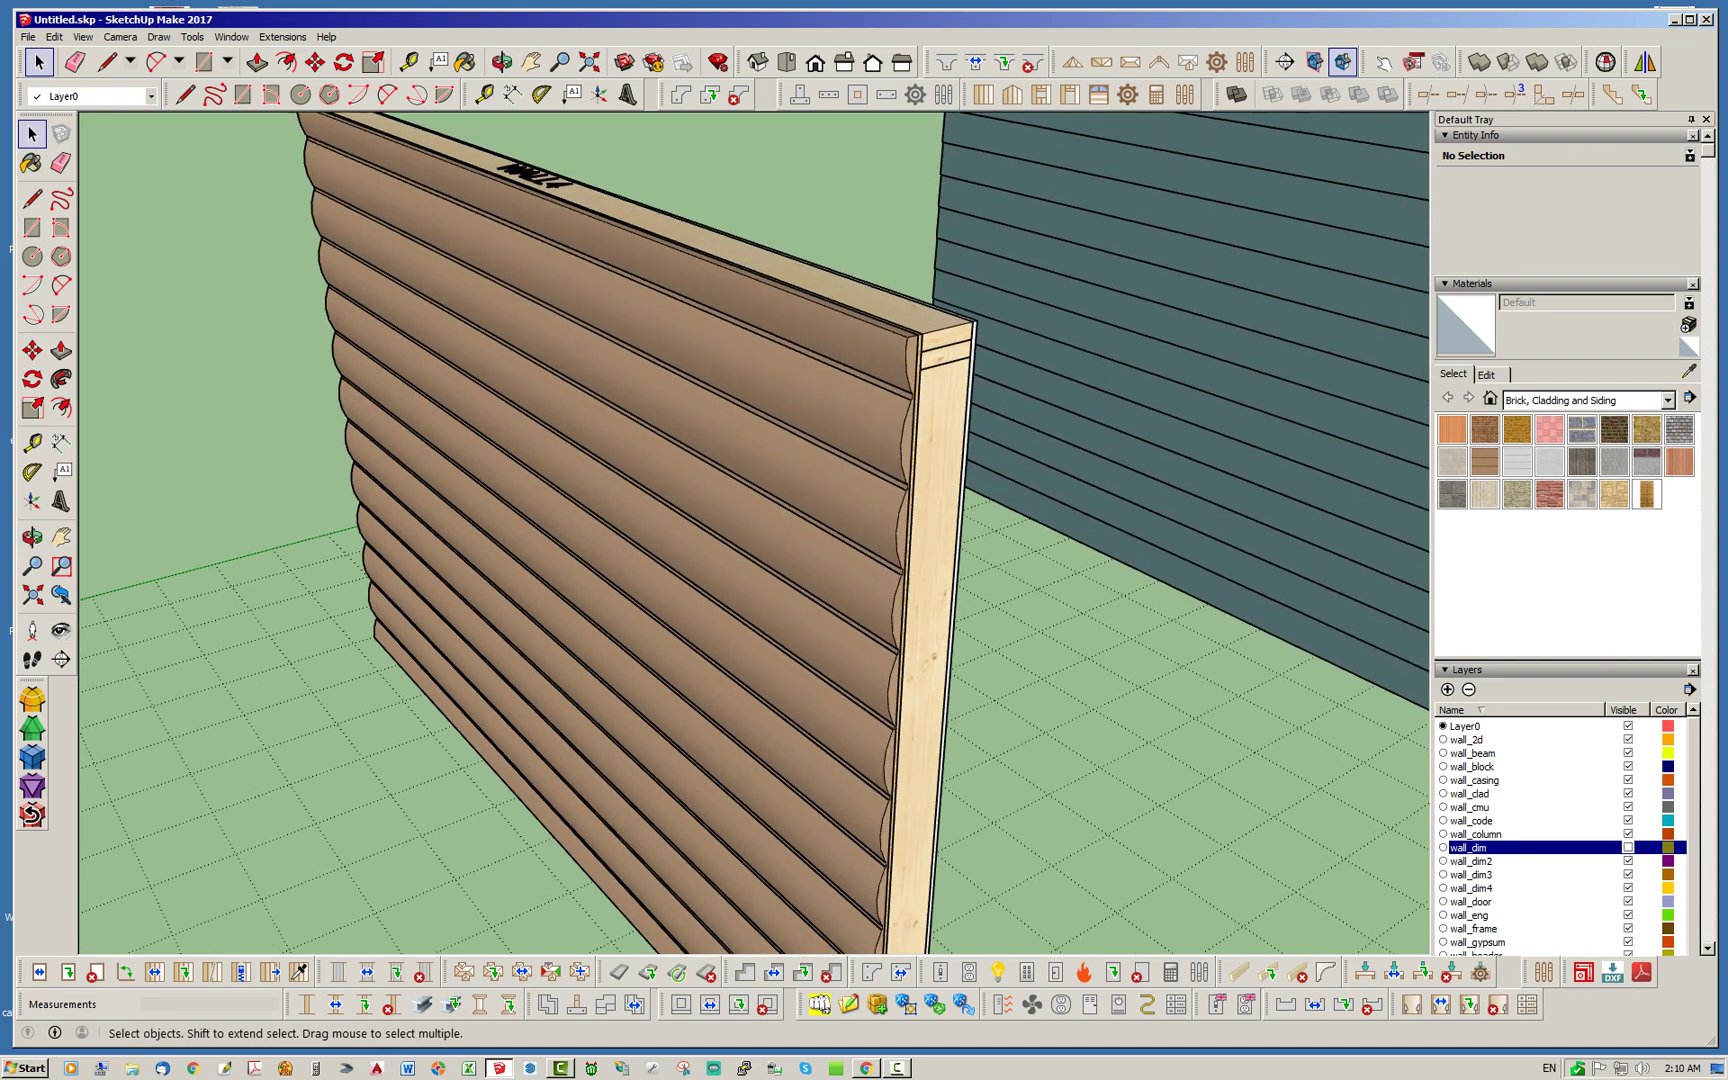
scroll(845, 450, "up", 3)
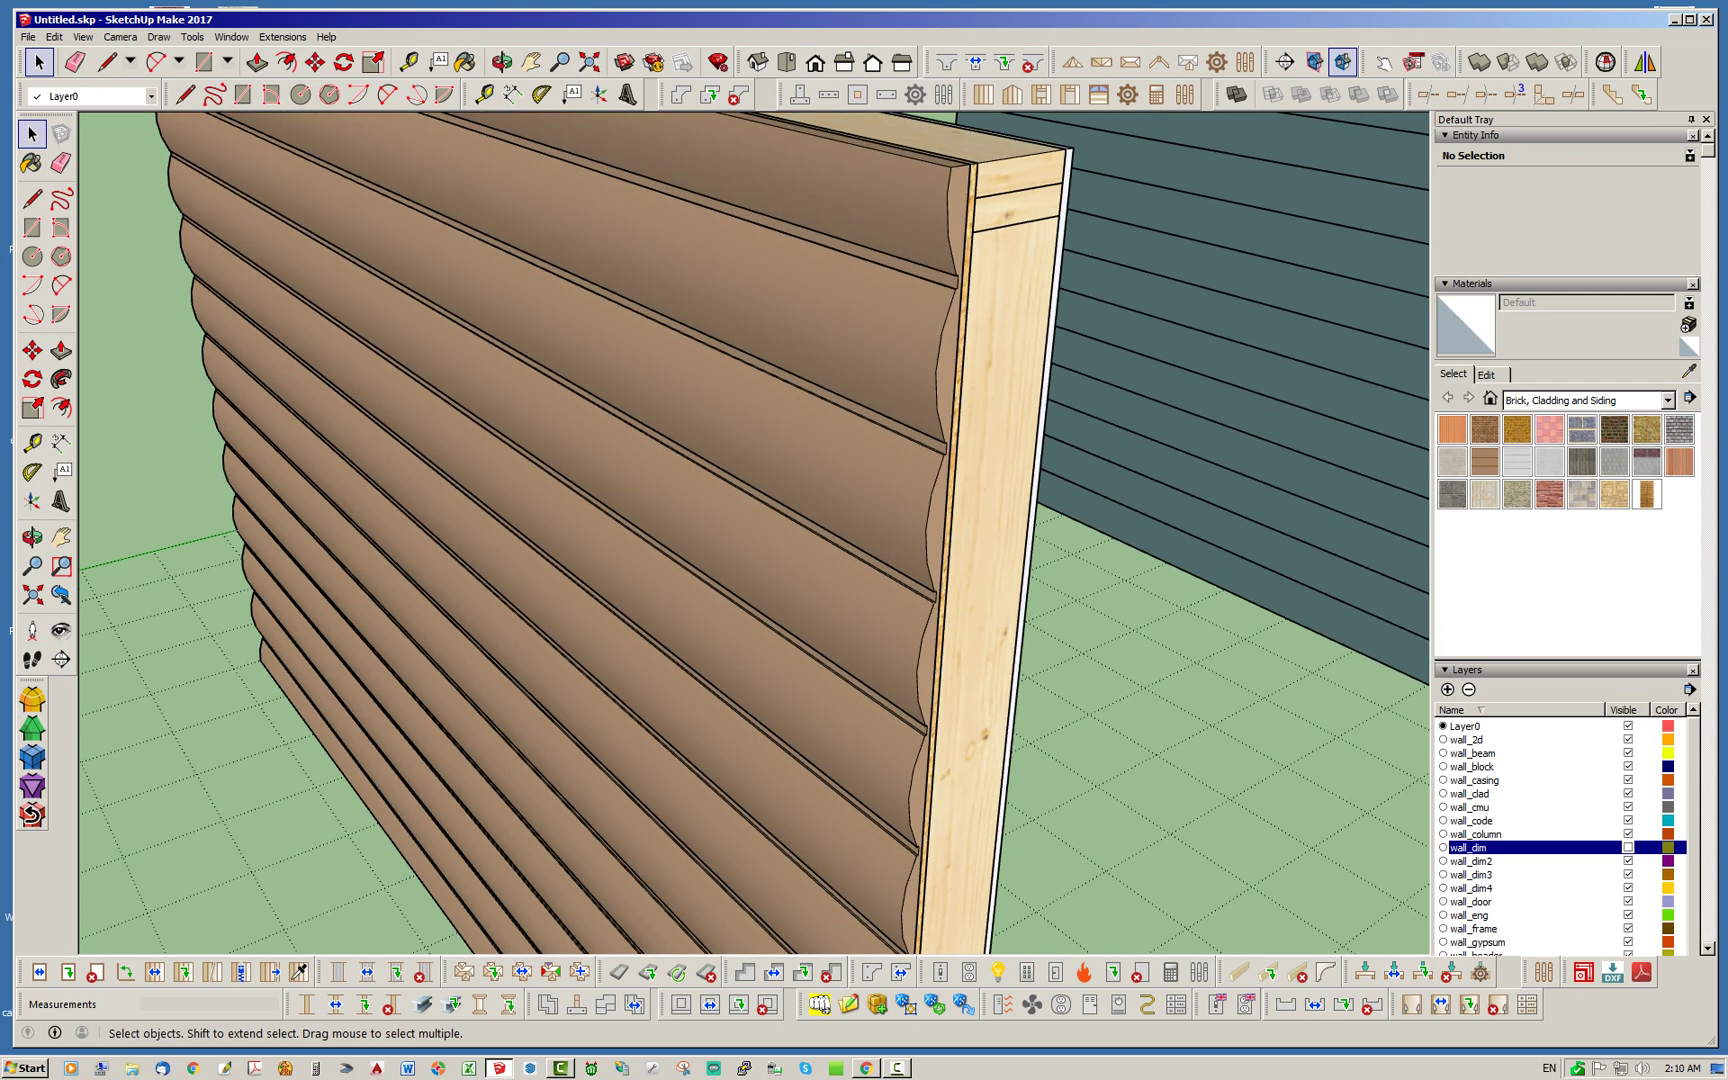
scroll(810, 640, "down", 6)
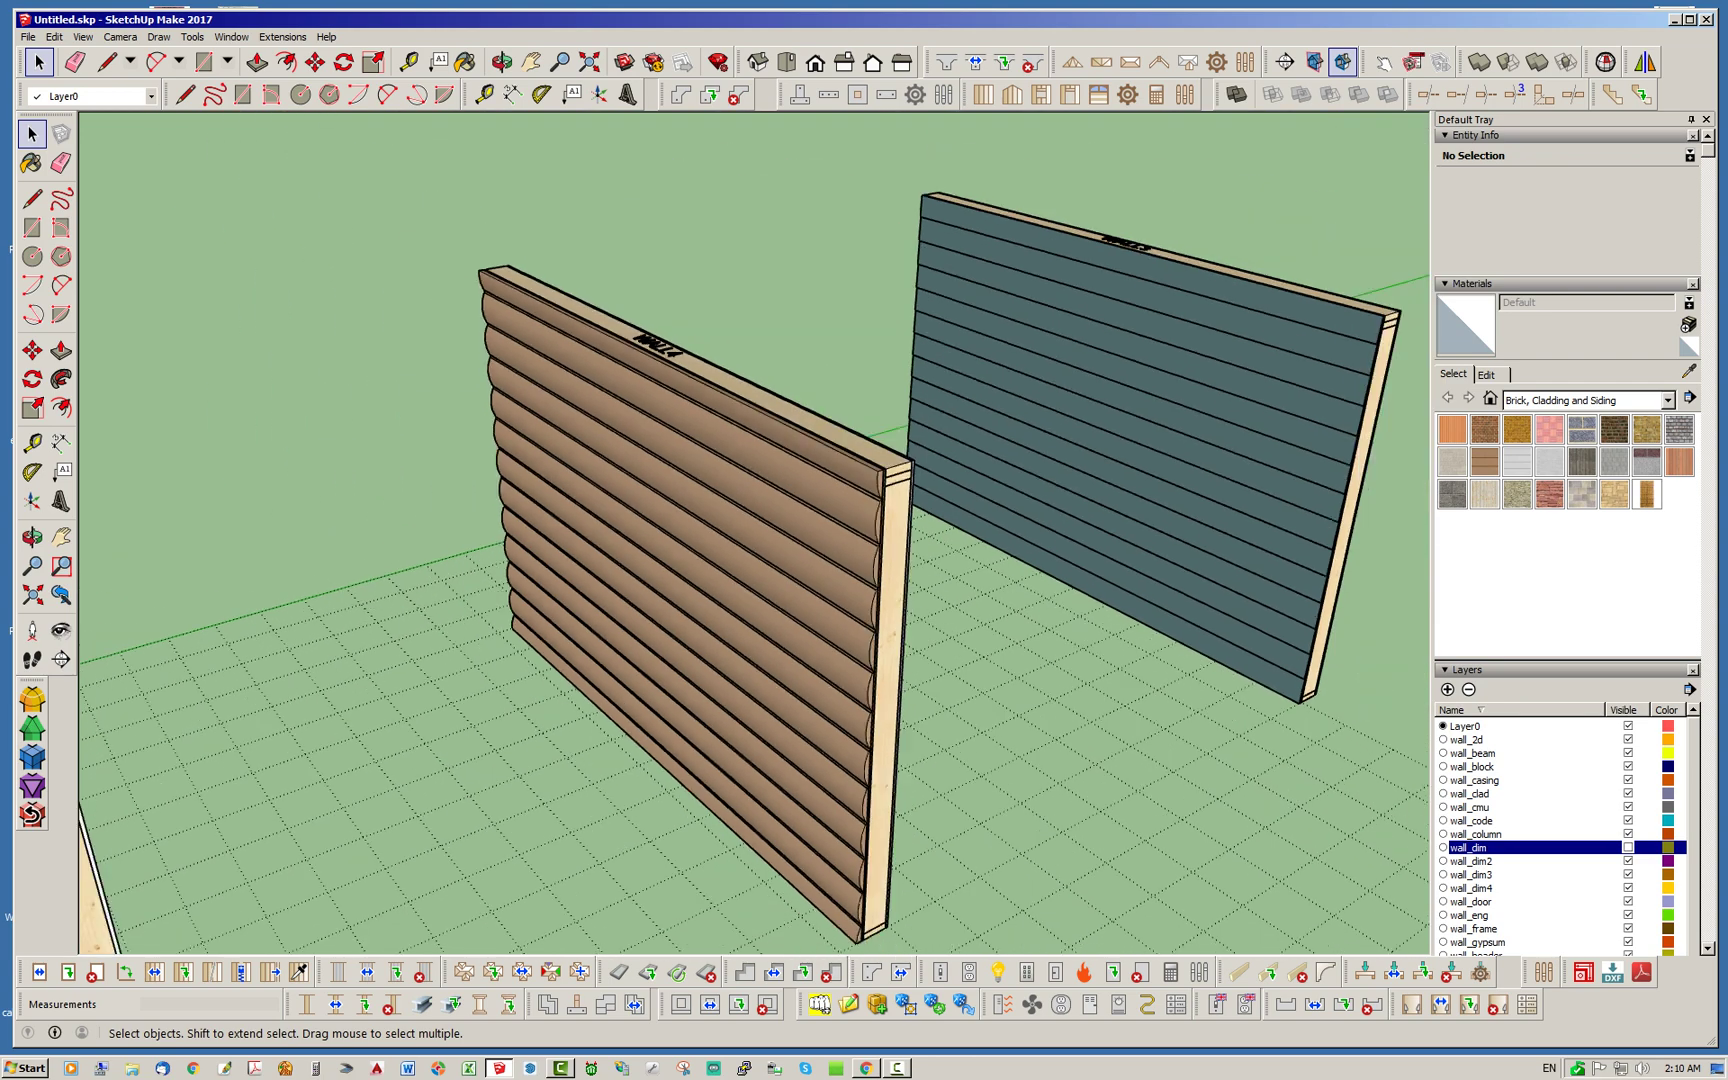
middle_click_drag(810, 640, 500, 700)
scroll(748, 535, "up", 5)
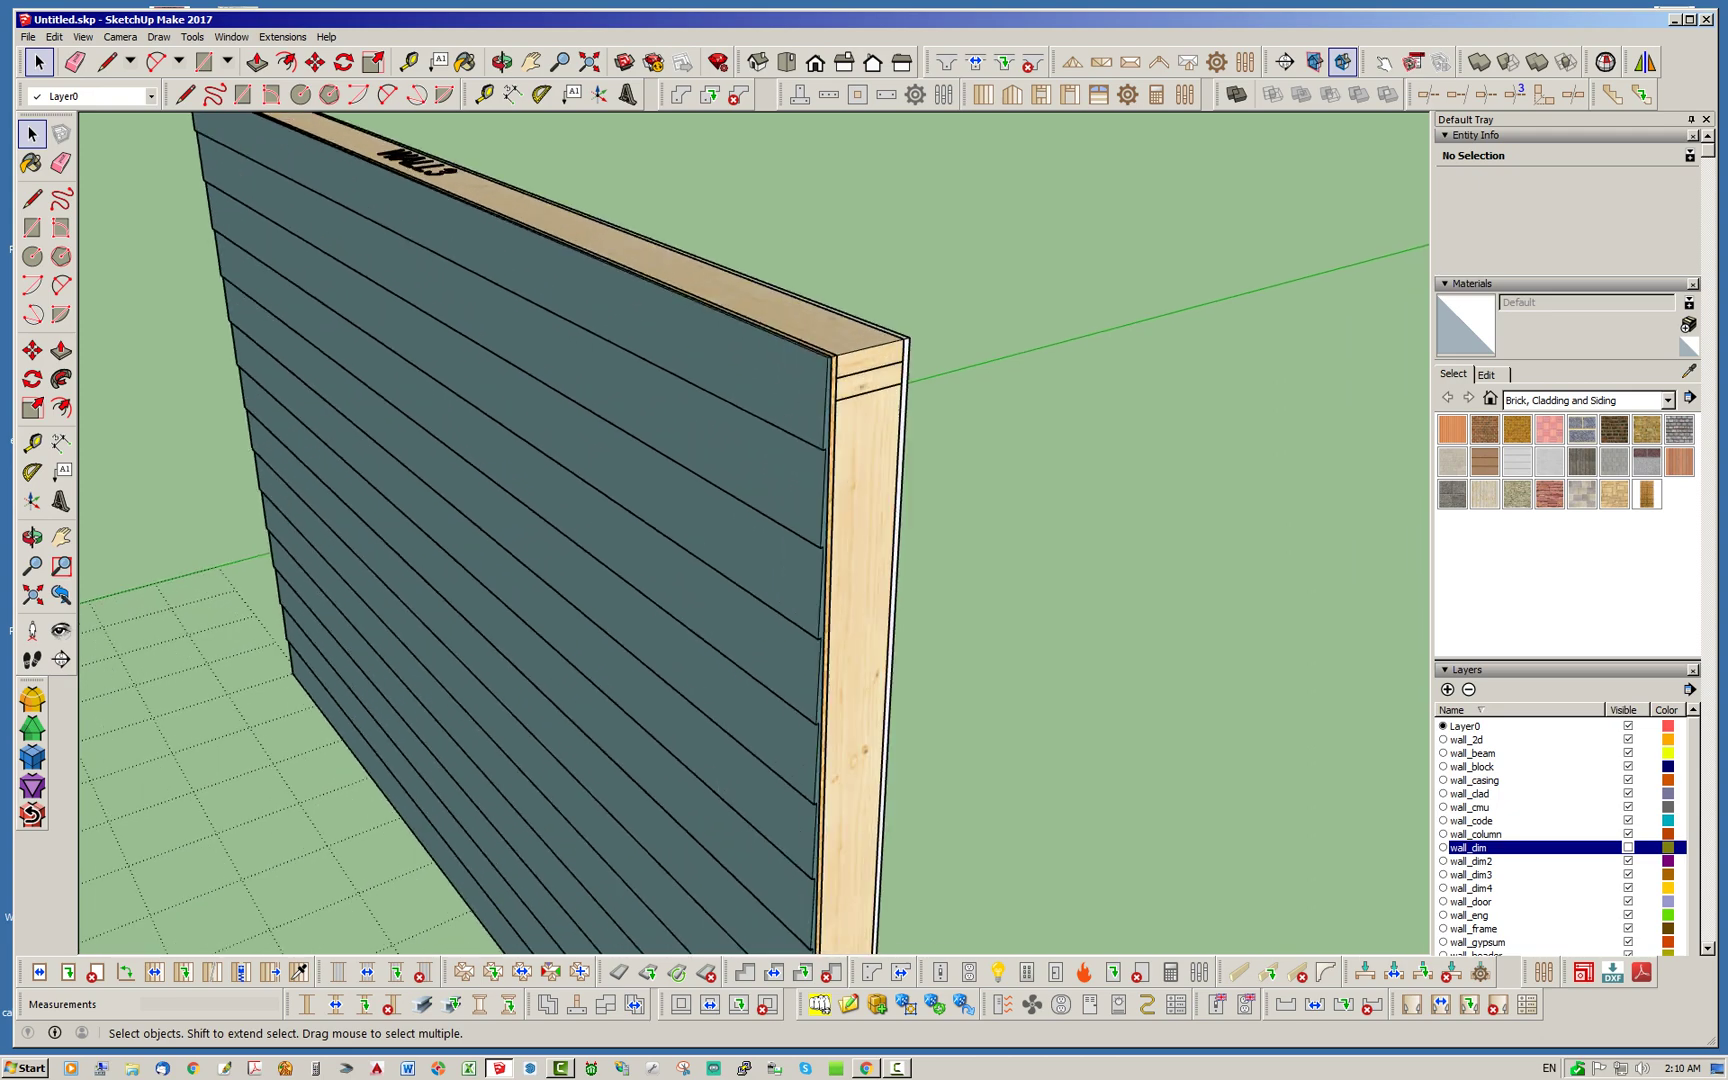
scroll(660, 485, "up", 1)
middle_click_drag(660, 485, 596, 432)
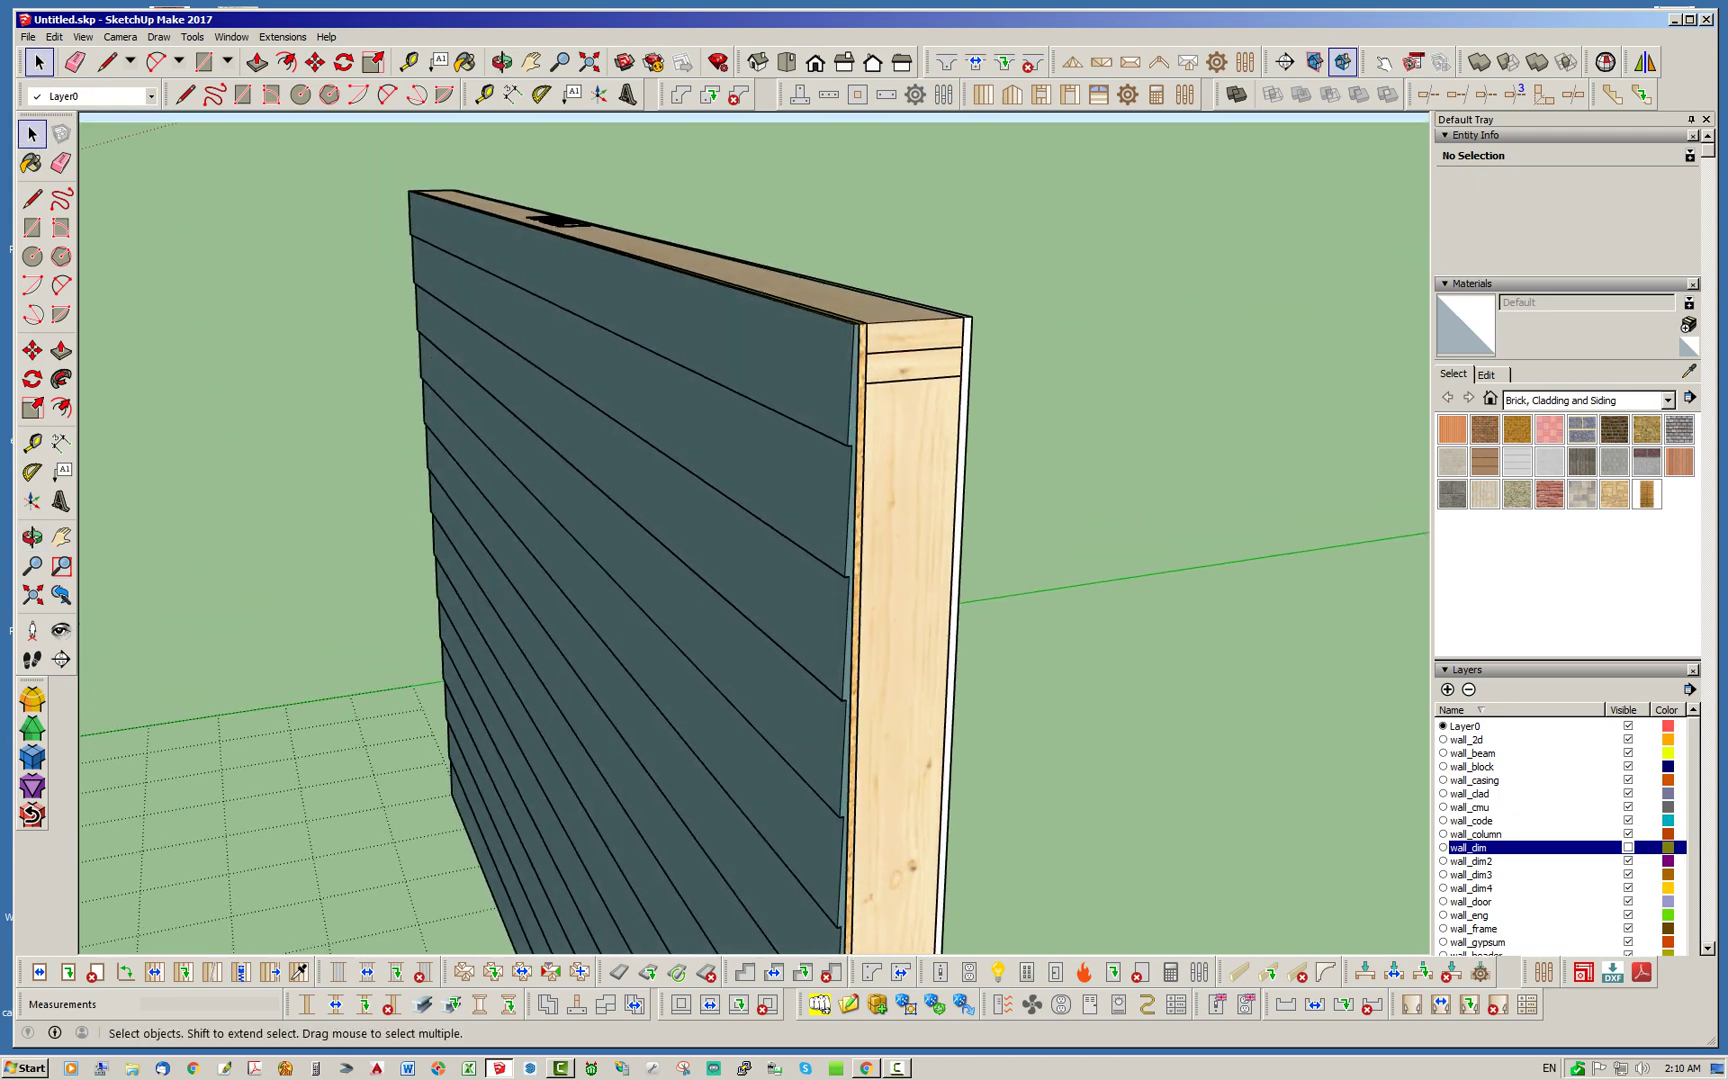
scroll(556, 342, "down", 2)
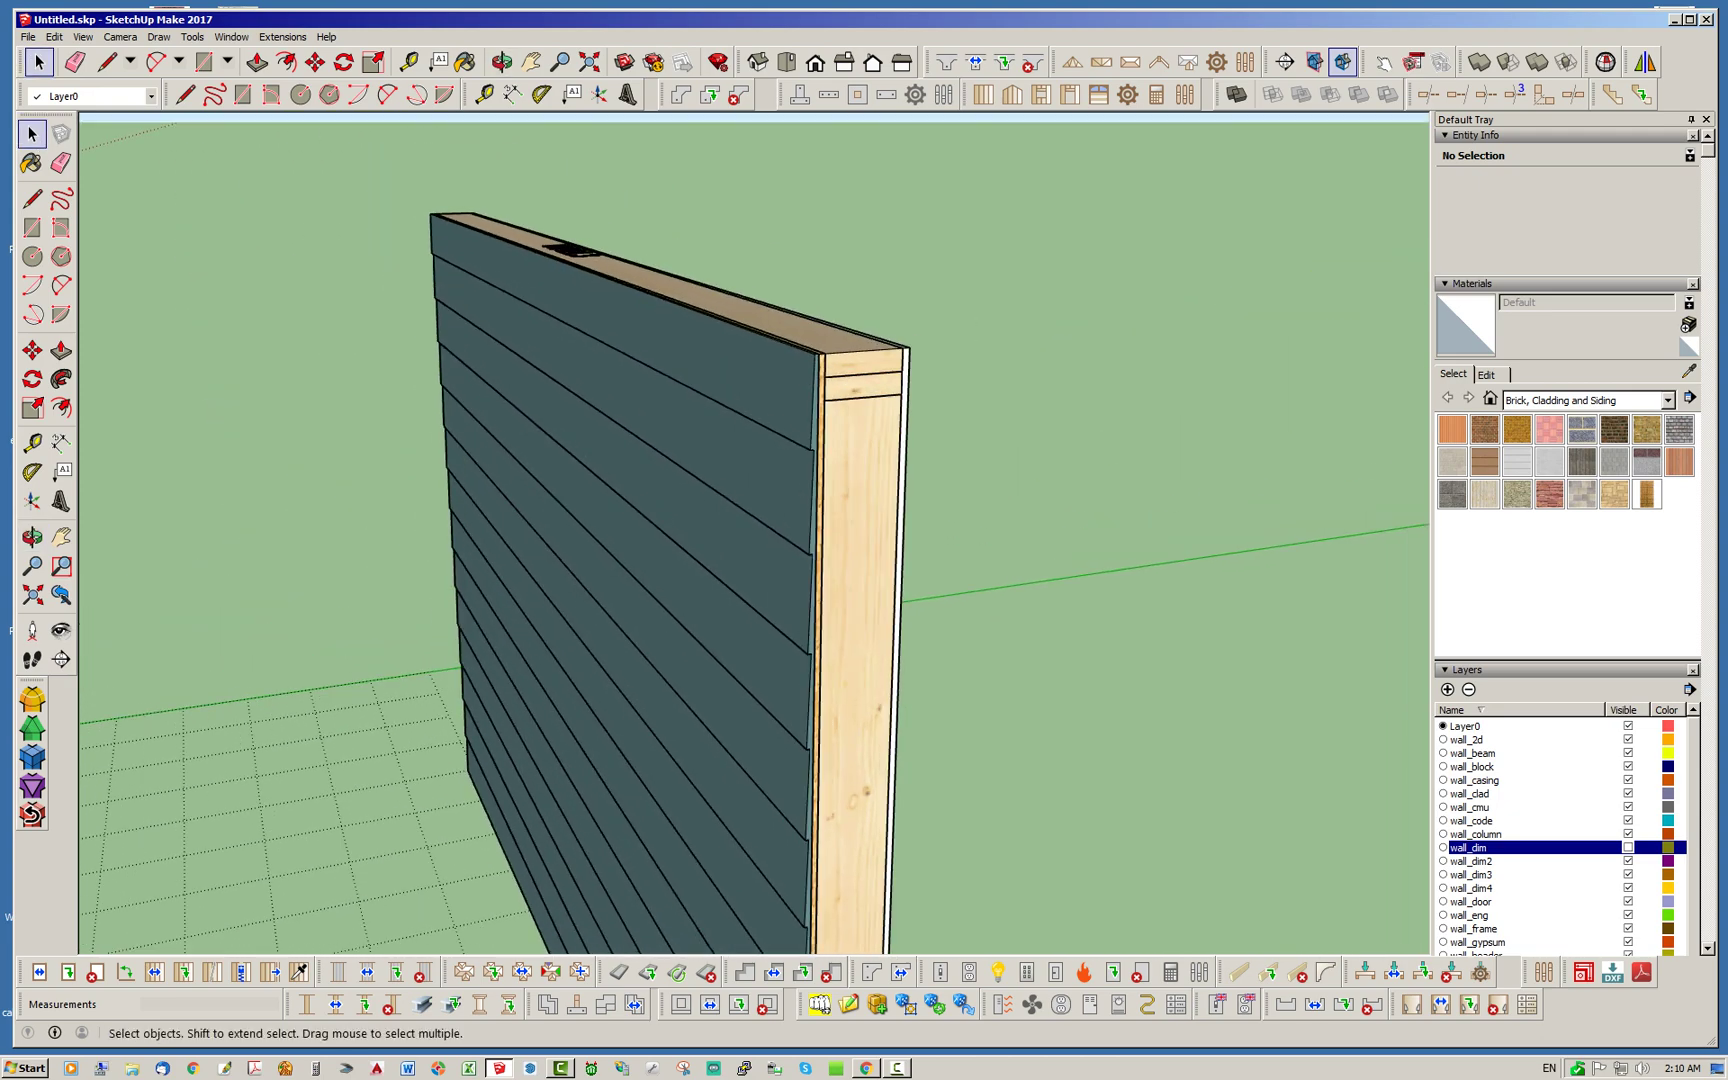
scroll(775, 630, "up", 2)
scroll(845, 620, "down", 5)
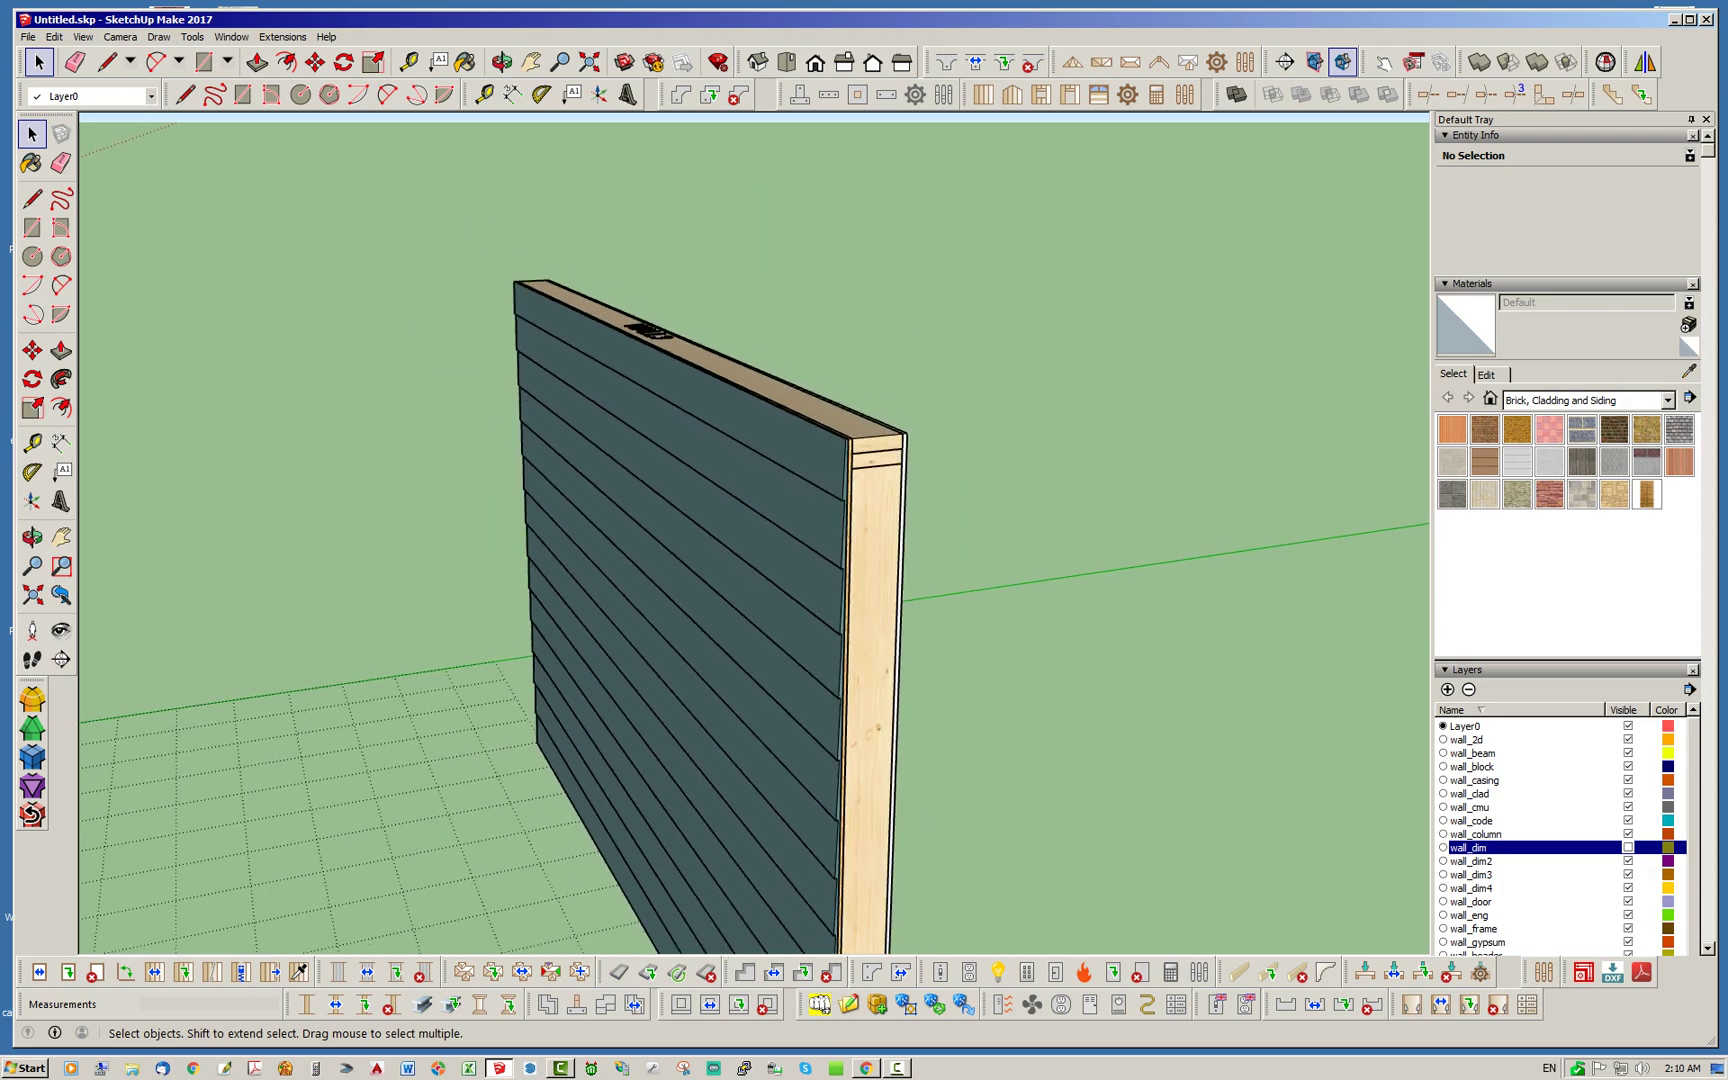
middle_click_drag(915, 440, 960, 440)
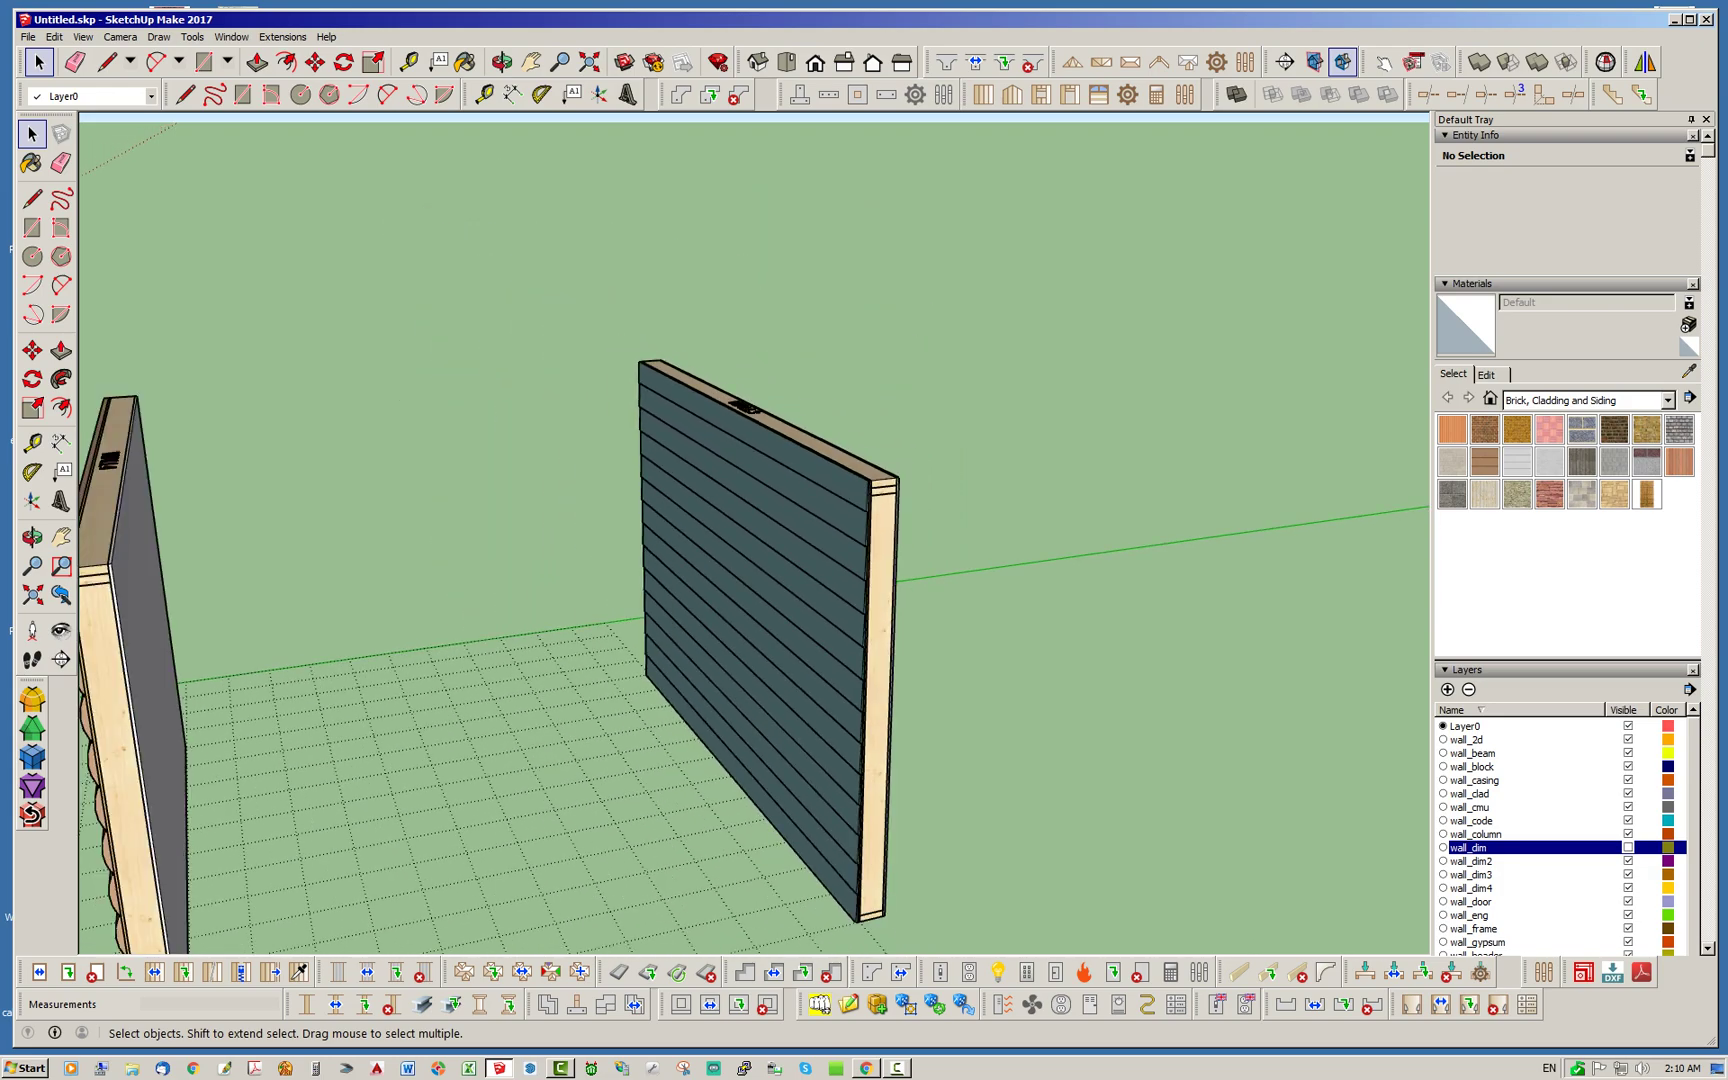
middle_click_drag(600, 500, 755, 515)
scroll(755, 515, "down", 2)
middle_click_drag(520, 490, 620, 545)
scroll(620, 545, "down", 2)
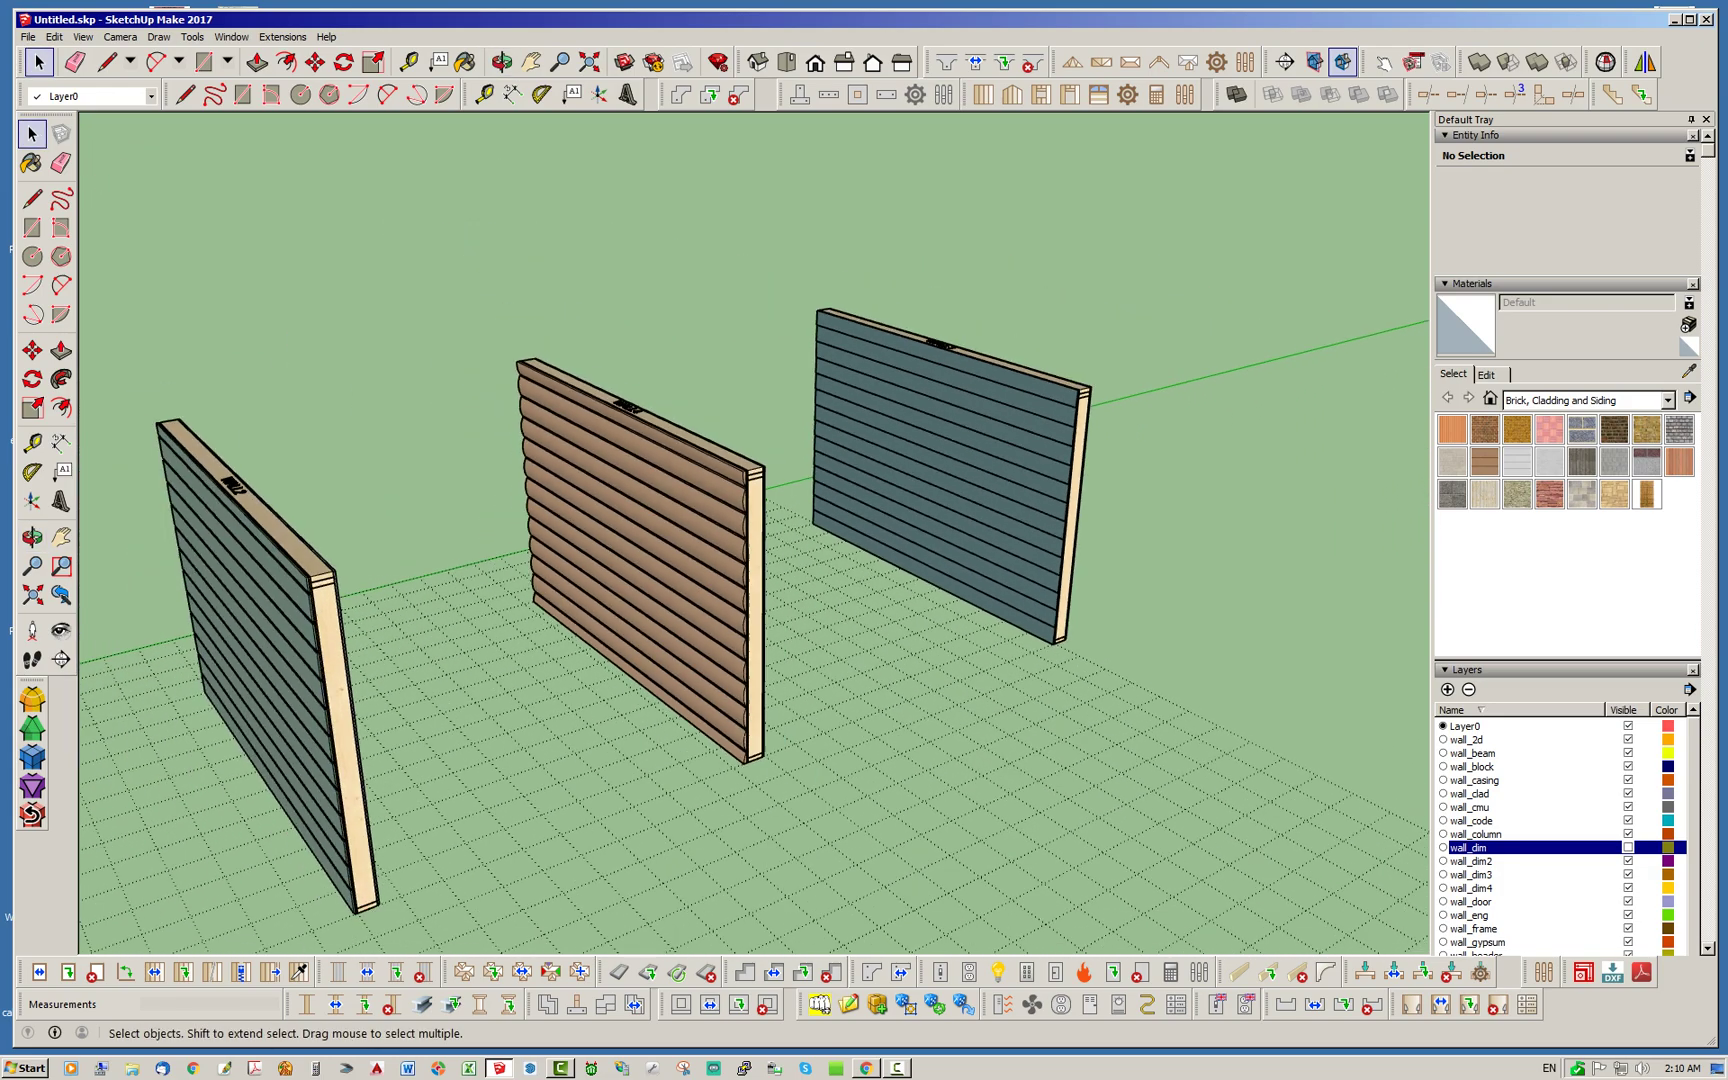
scroll(658, 513, "down", 3)
middle_click_drag(425, 545, 522, 530)
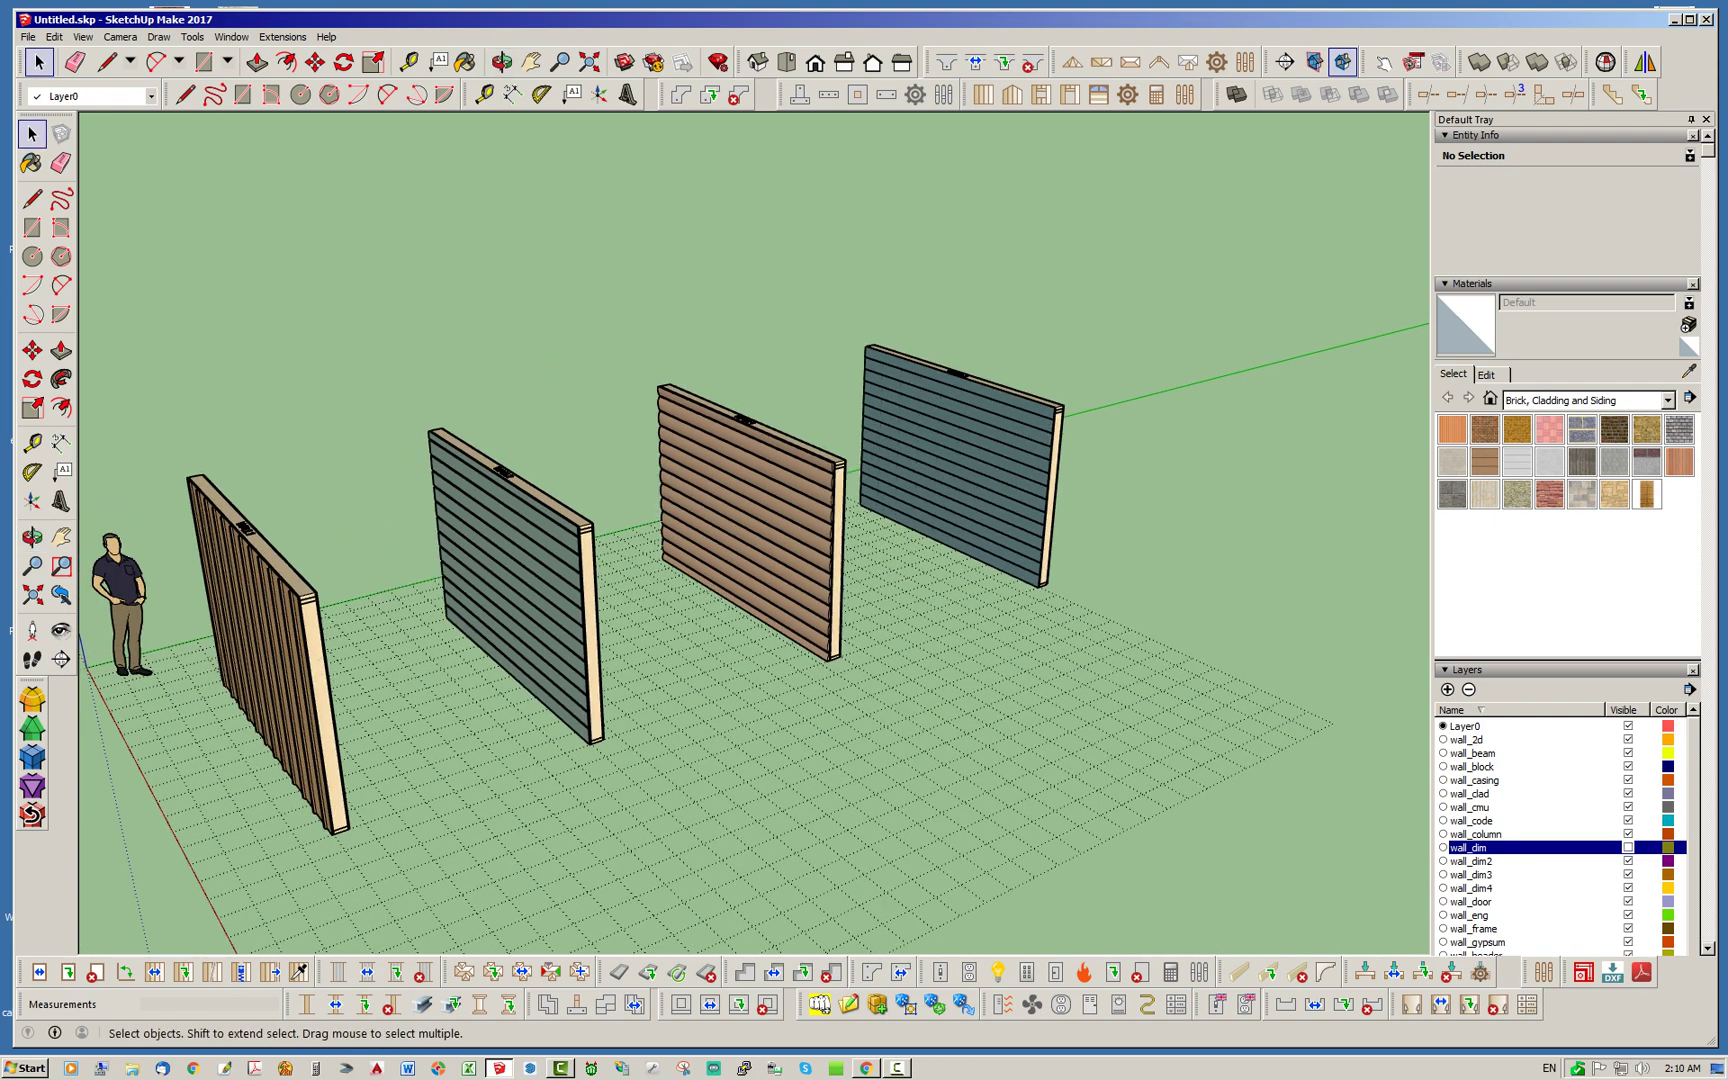
Review the custom material library in the Medeek Wall global settings, and move the settings window off the model.
left_click(1185, 94)
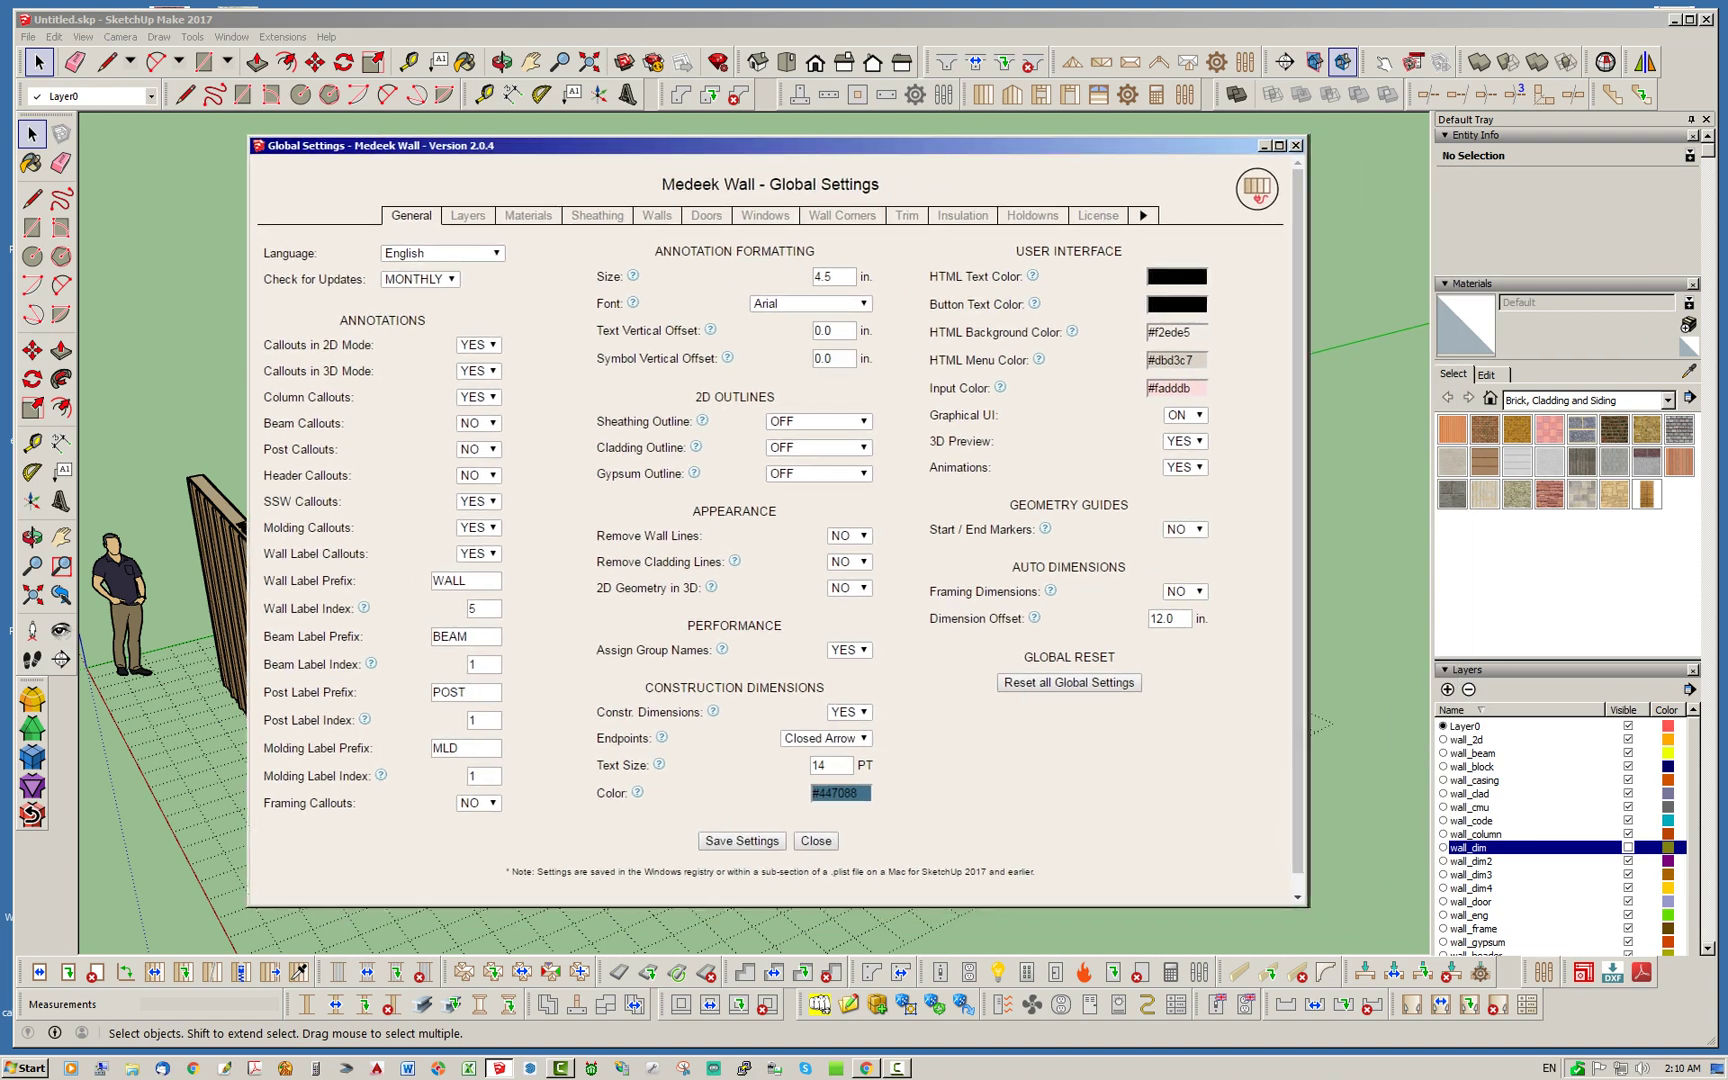
left_click(525, 215)
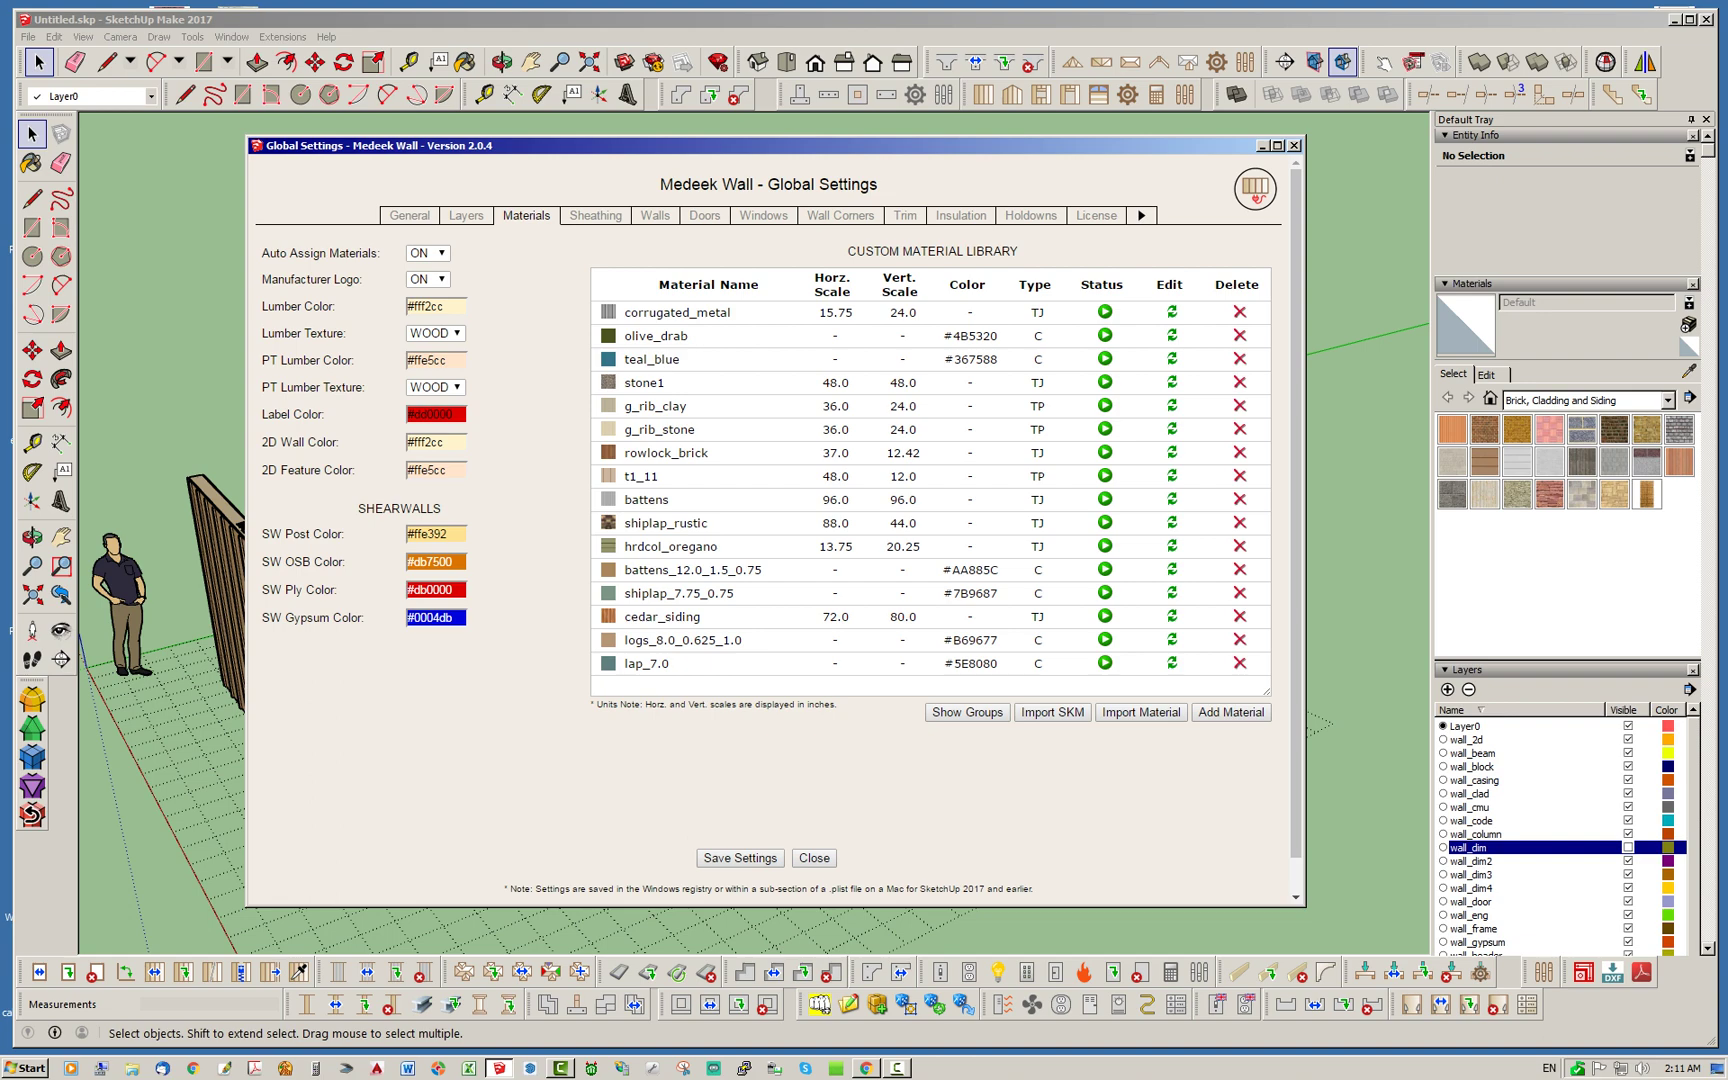
left_click_drag(768, 145, 1727, 230)
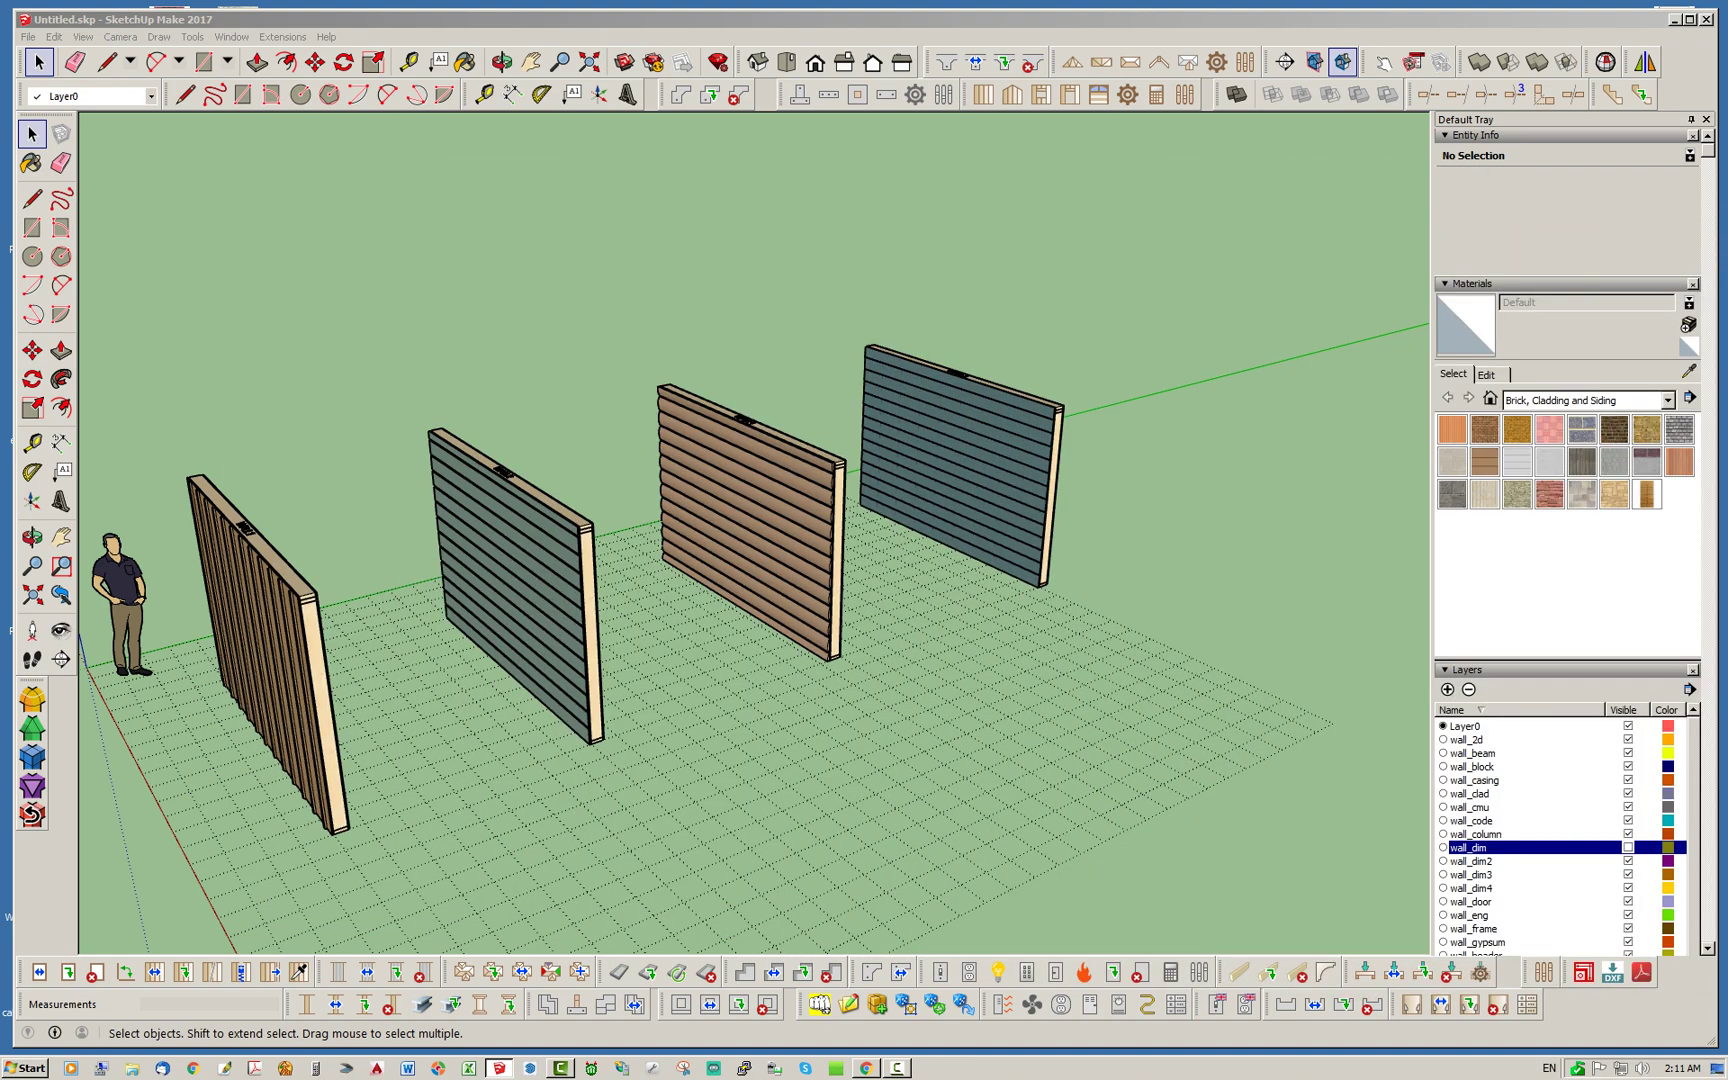
Make the wall_dim layer visible to show the dimensions on the walls.
middle_click_drag(290, 716, 362, 726)
scroll(362, 726, "up", 3)
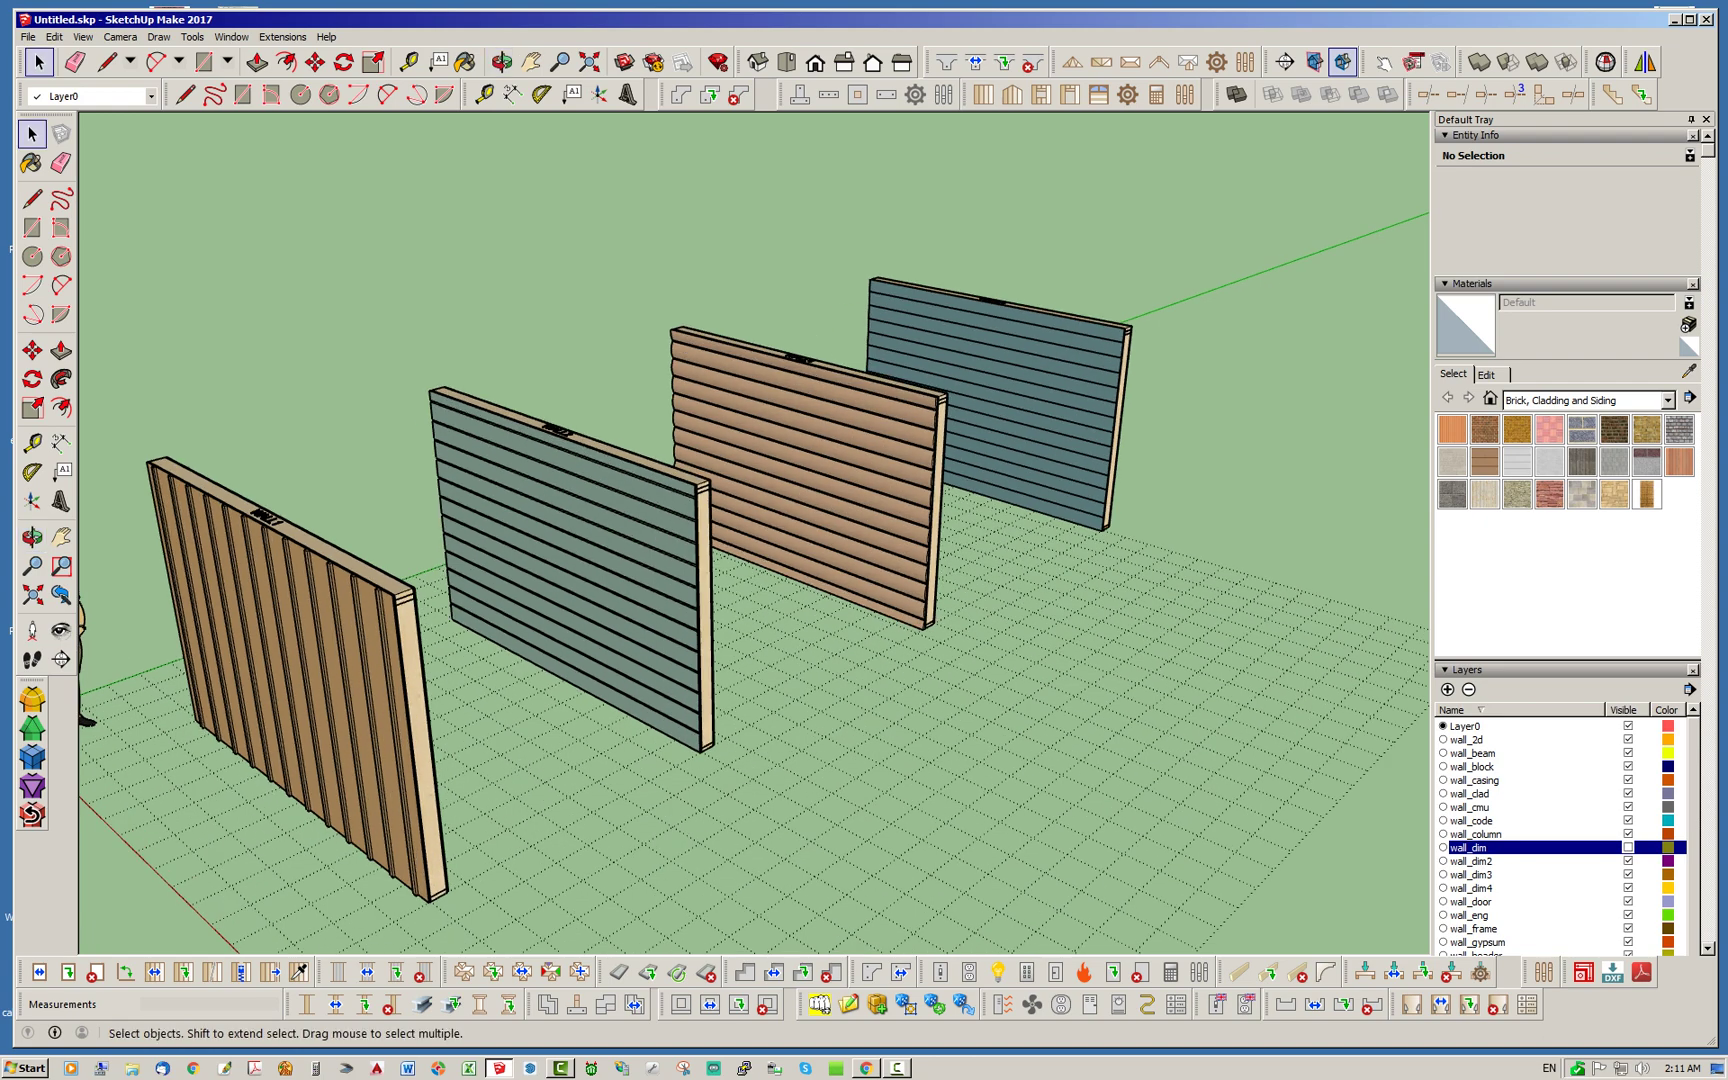
scroll(880, 600, "down", 2)
scroll(420, 625, "up", 2)
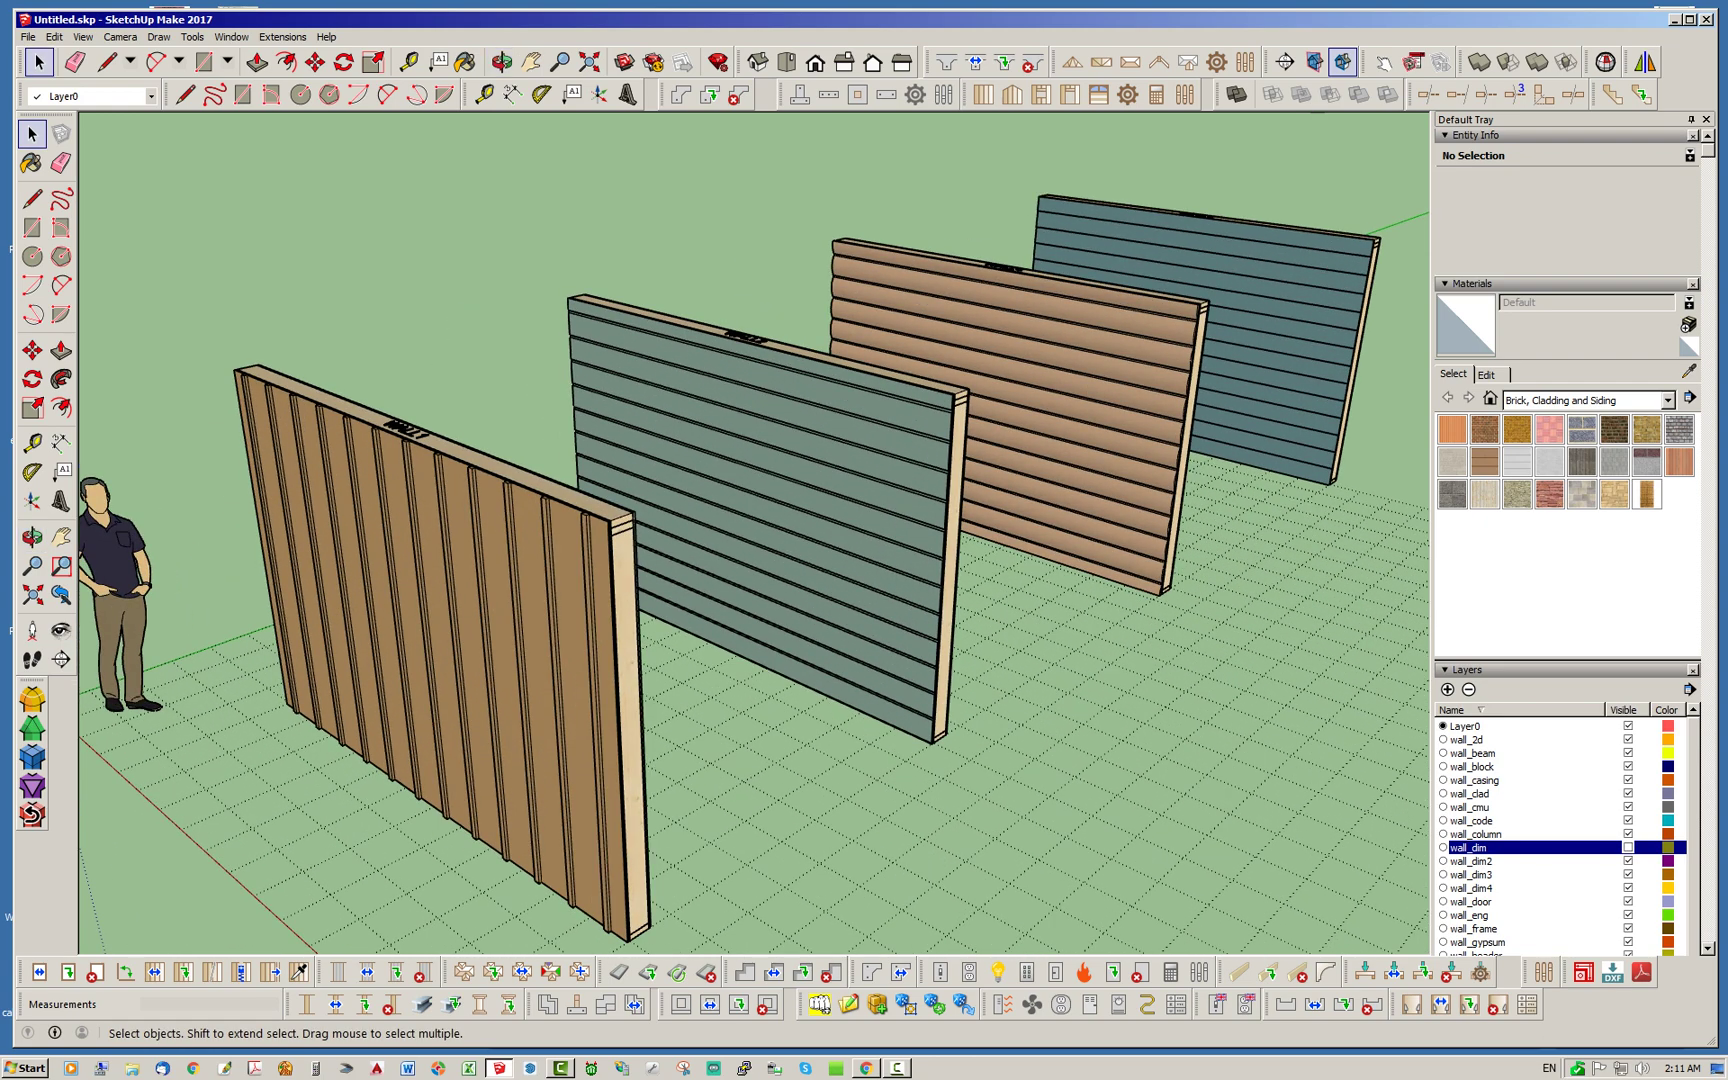
left_click(1628, 847)
mouse_move(880, 520)
middle_mouse_down()
mouse_move(820, 560)
mouse_move(990, 540)
mouse_move(1070, 580)
mouse_move(940, 565)
middle_mouse_up()
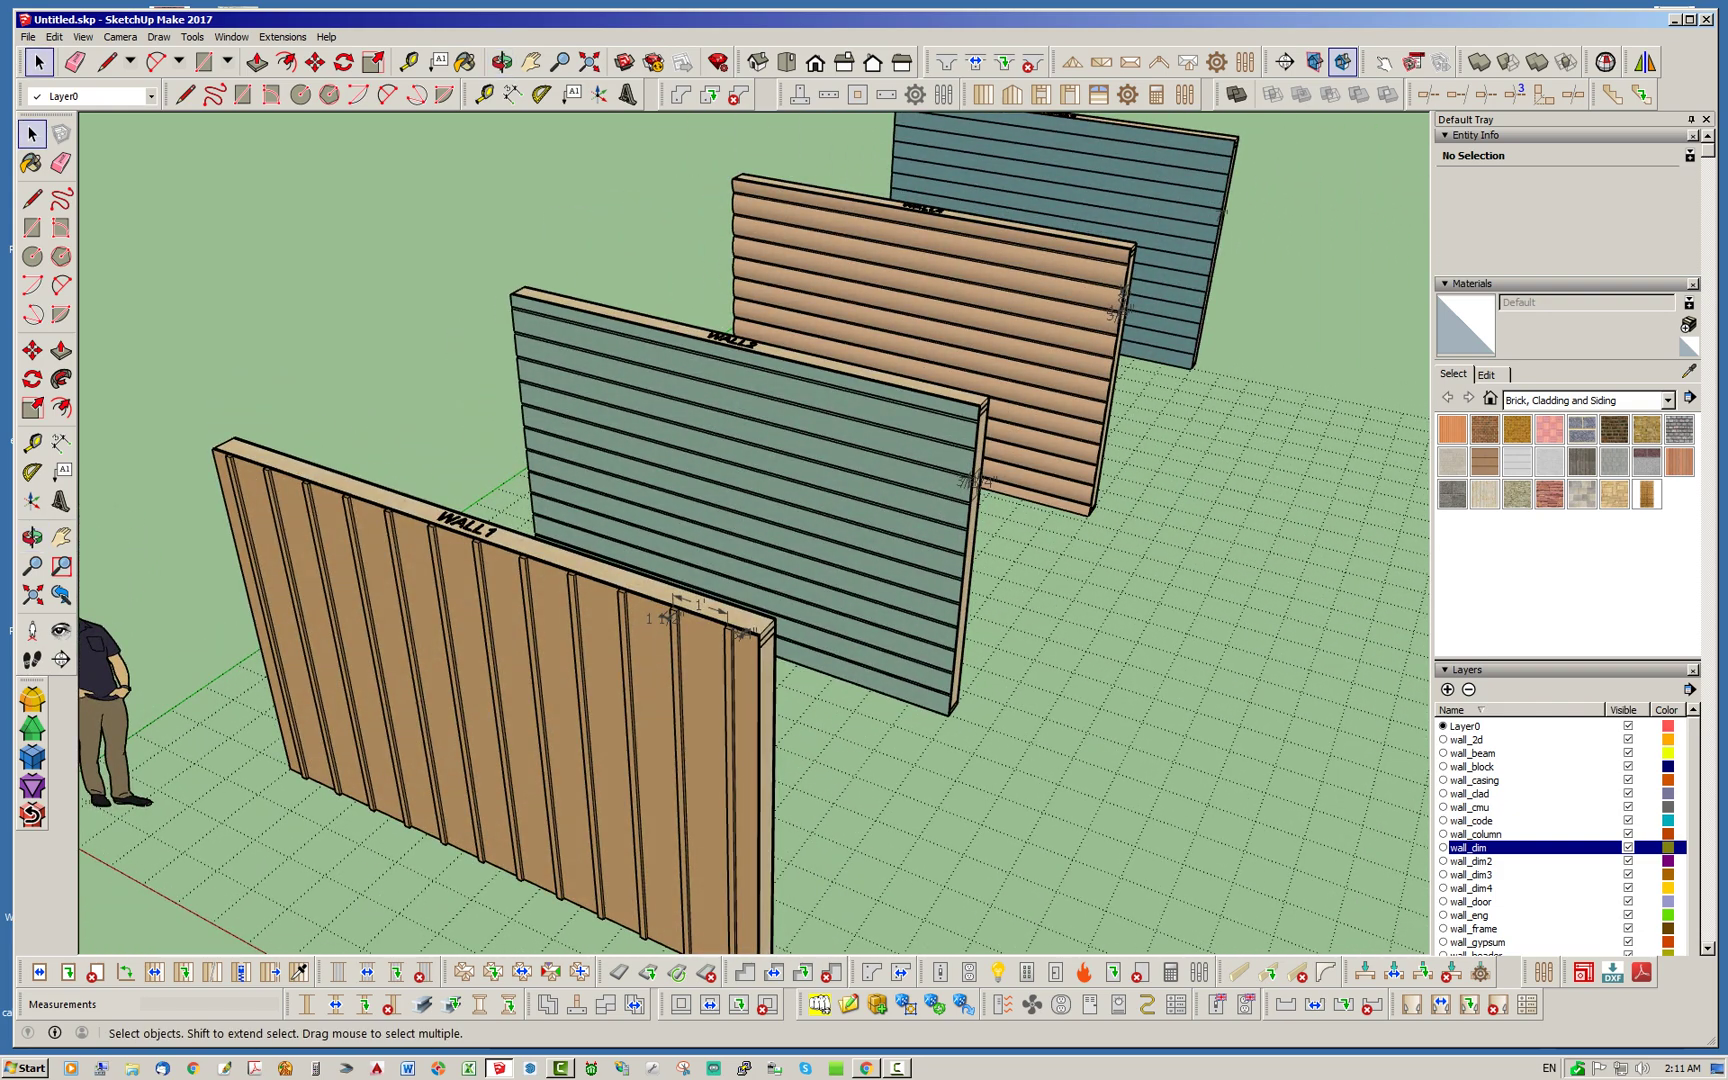
Examine the batten spacing, width and depth dimensions at the top end corner of WALL1.
middle_click_drag(940, 565, 957, 480, "shift")
middle_click_drag(690, 500, 660, 557)
scroll(660, 557, "up", 3)
scroll(706, 573, "up", 6)
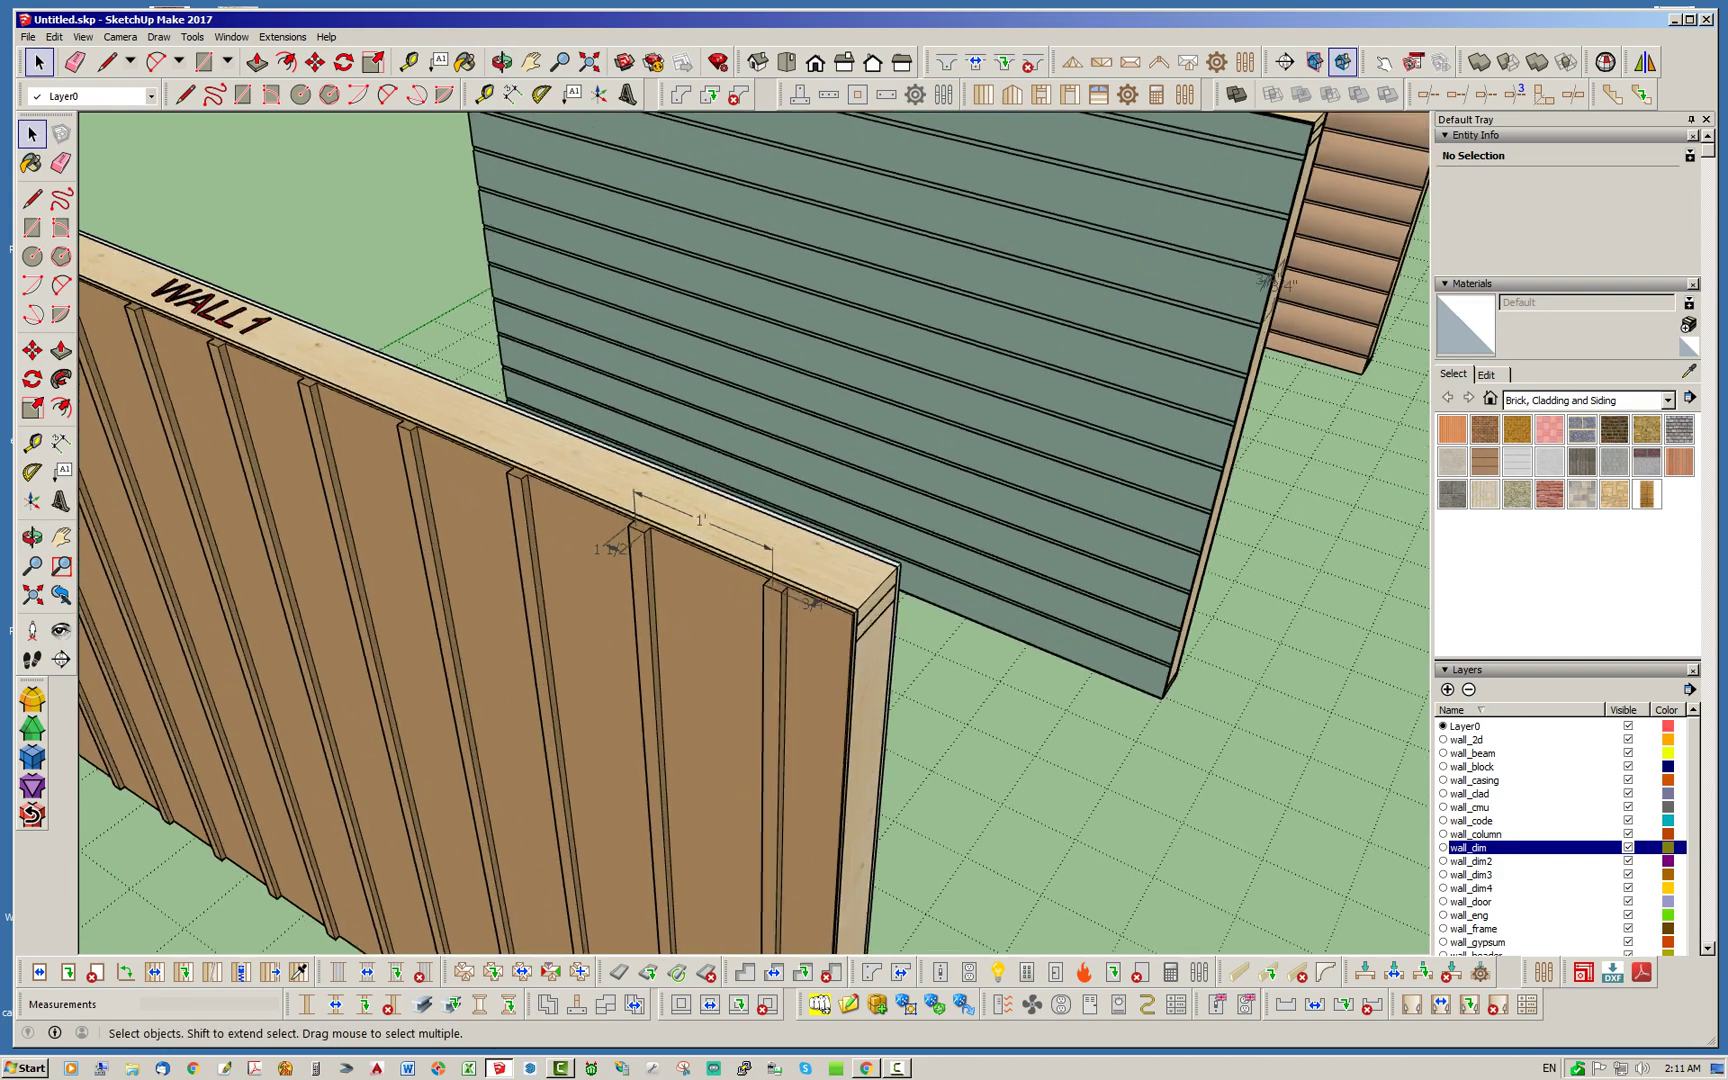
scroll(750, 576, "up", 3)
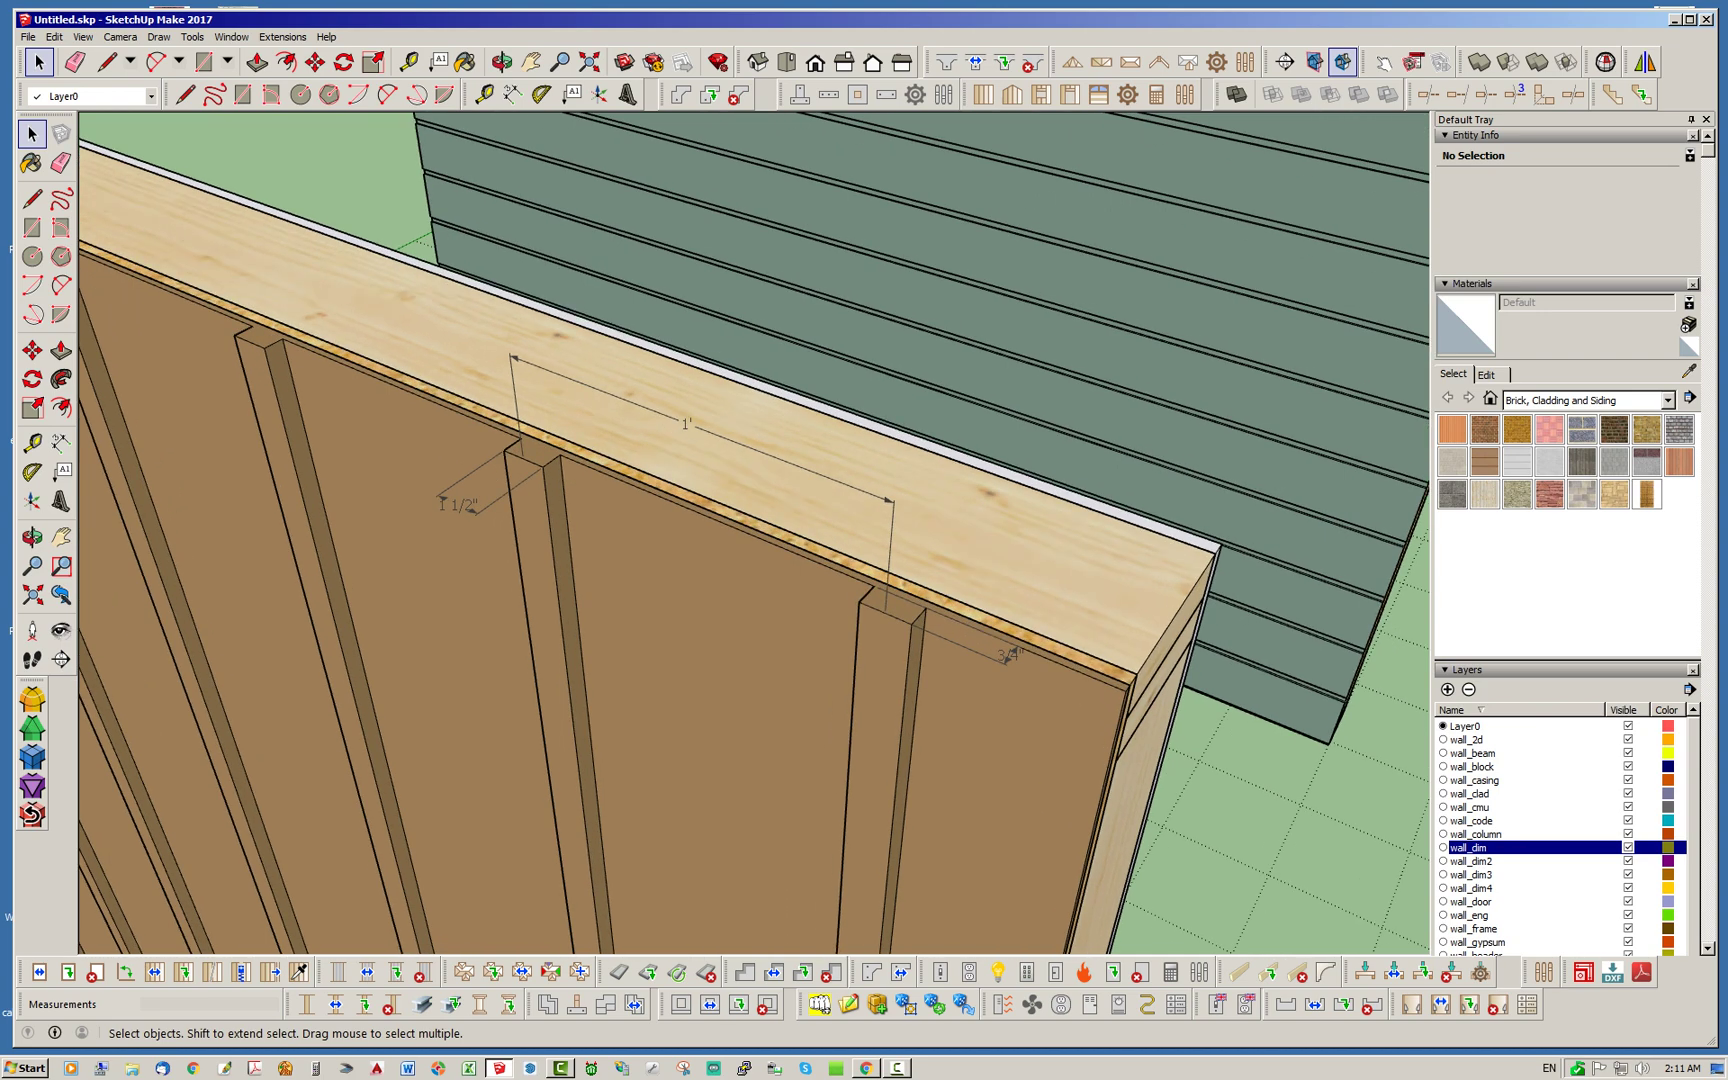
middle_click_drag(750, 576, 440, 538)
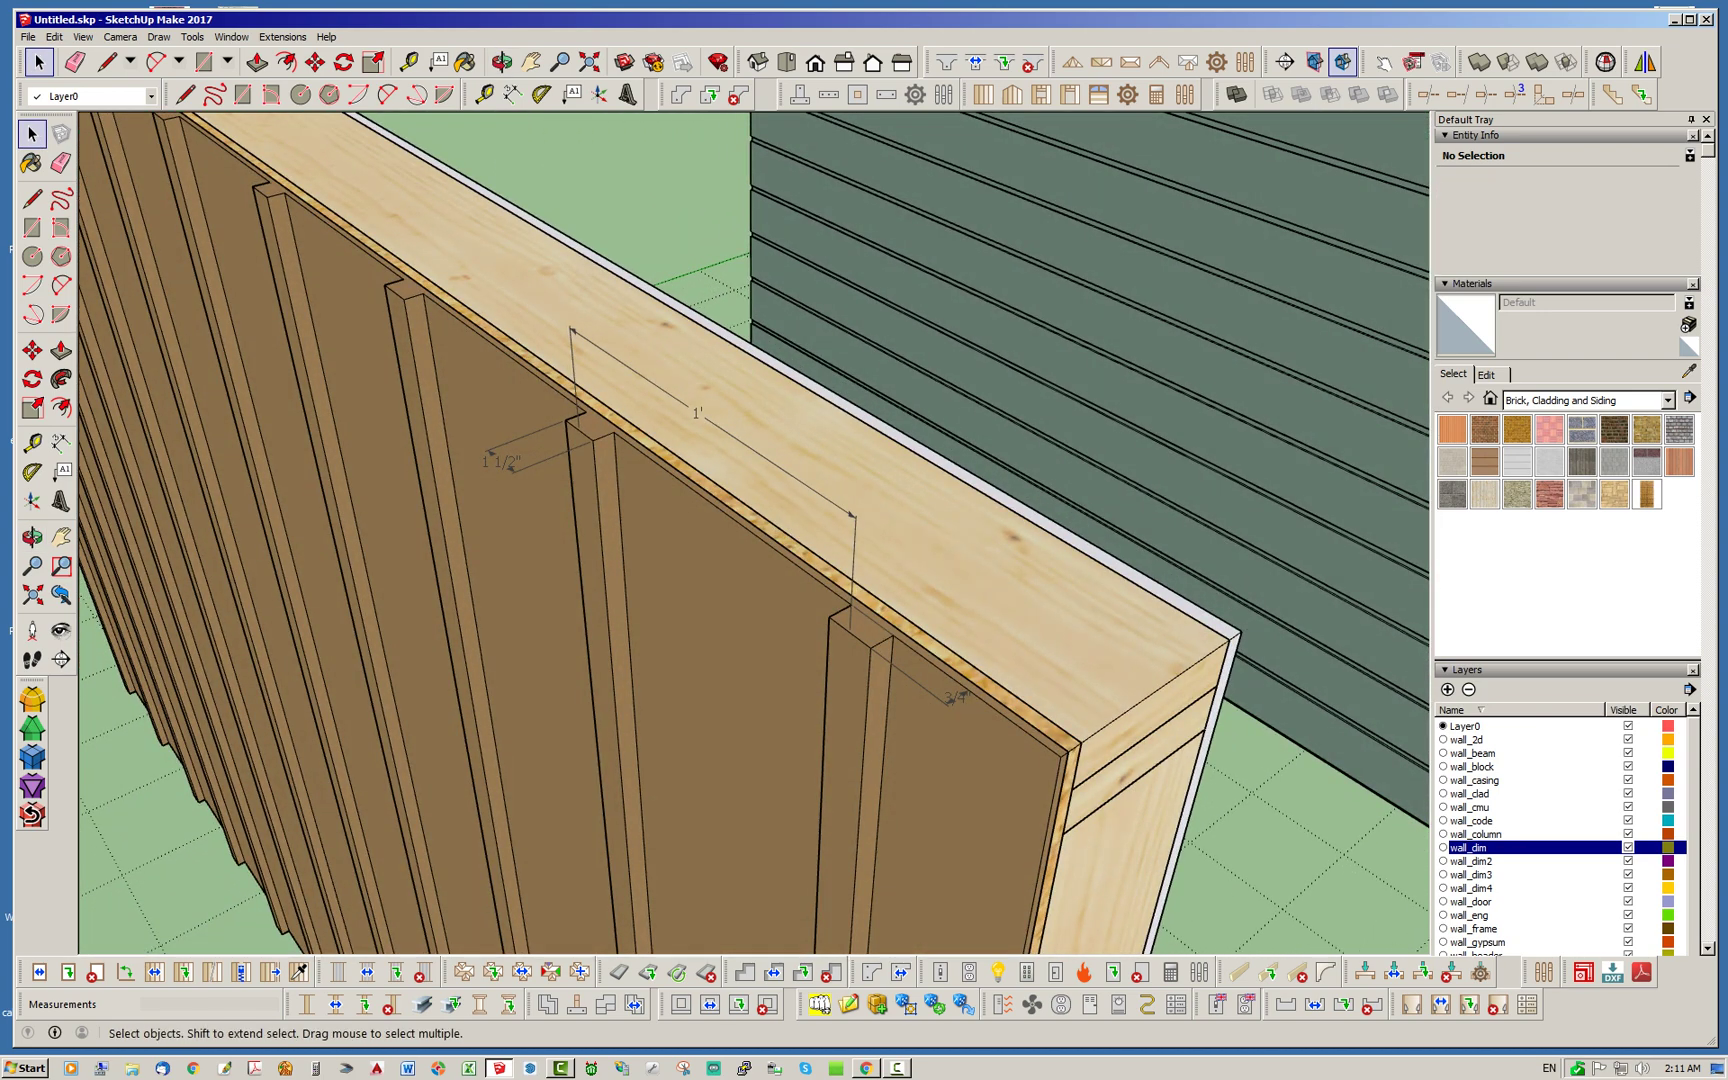
scroll(440, 538, "down", 2)
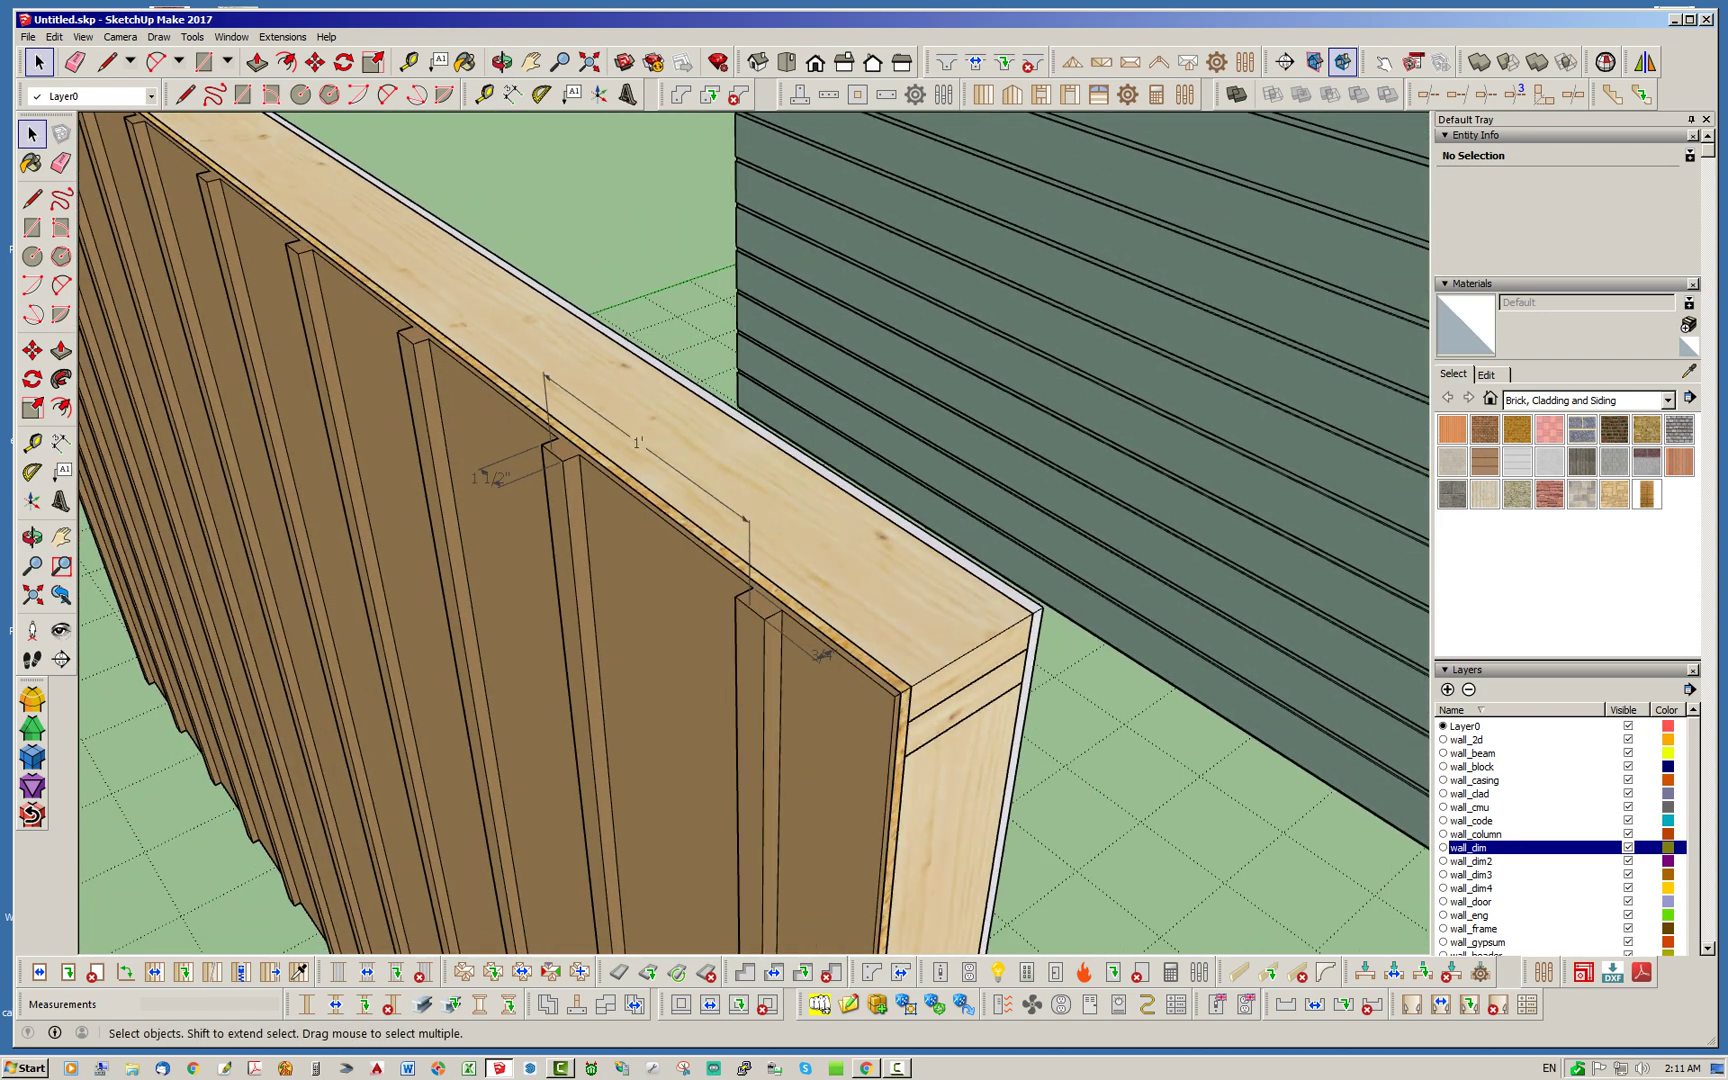
middle_click_drag(754, 532, 806, 454)
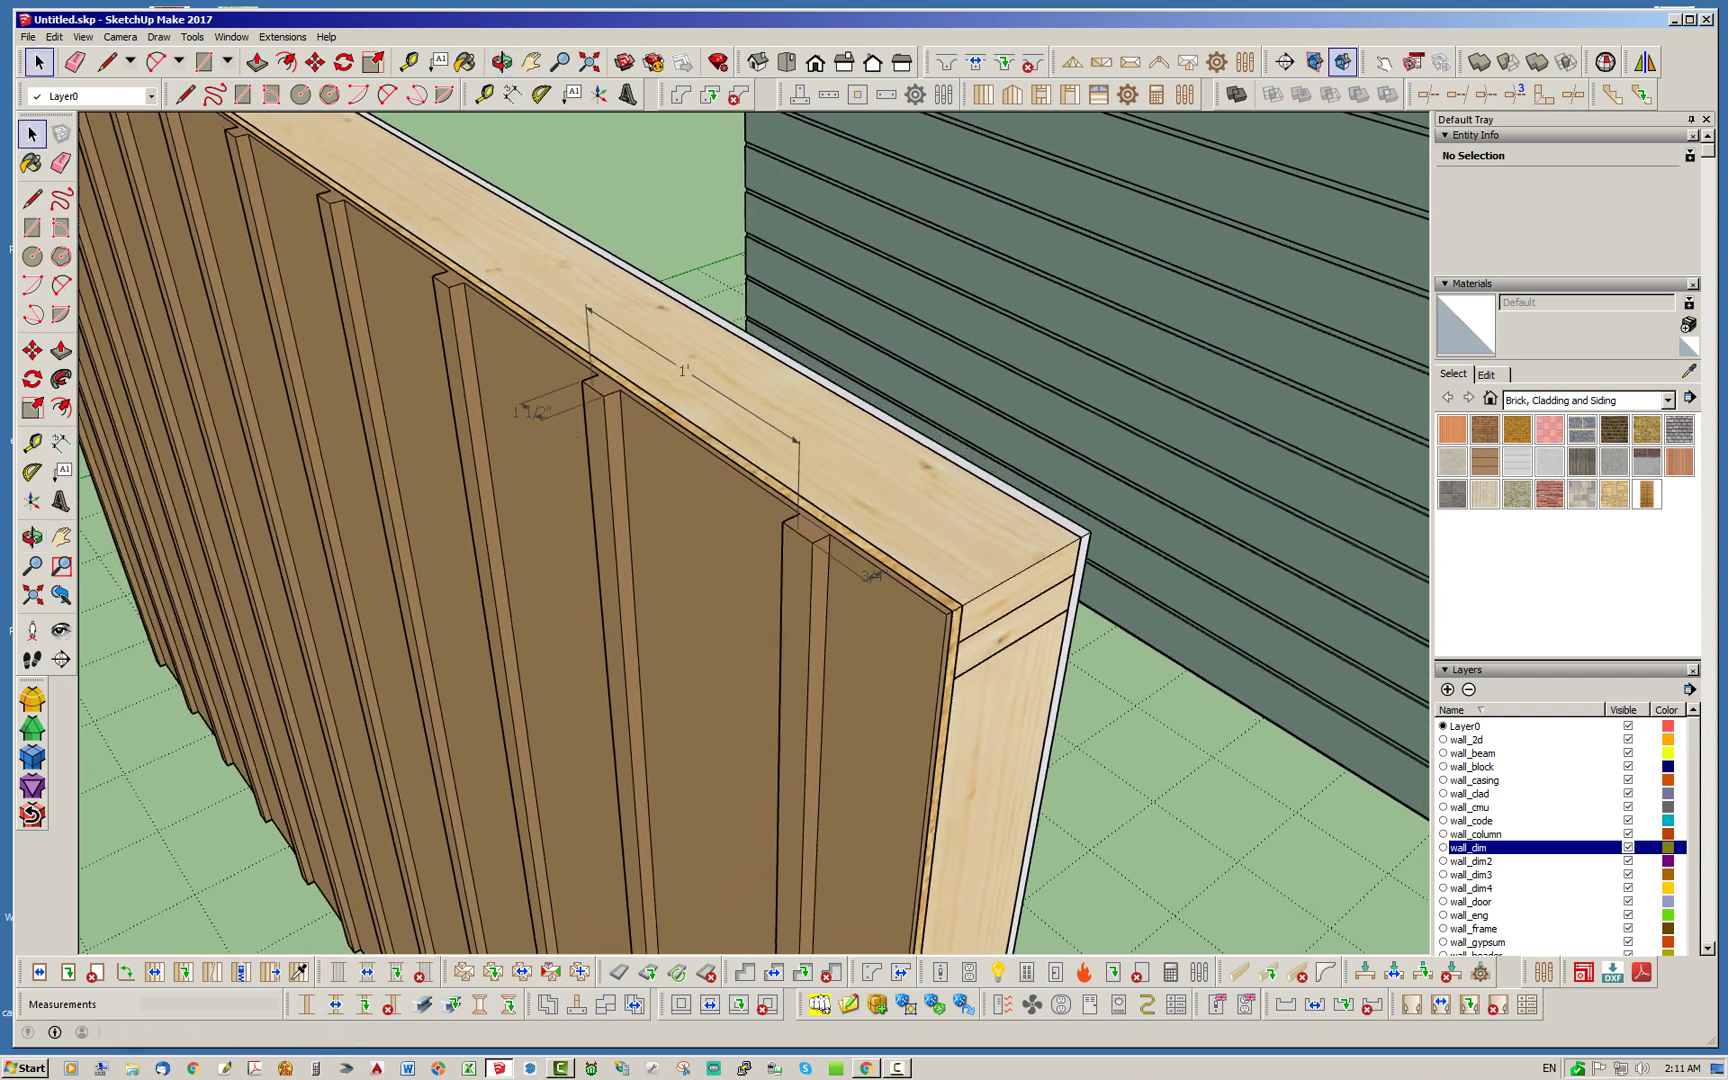
scroll(960, 567, "up", 2)
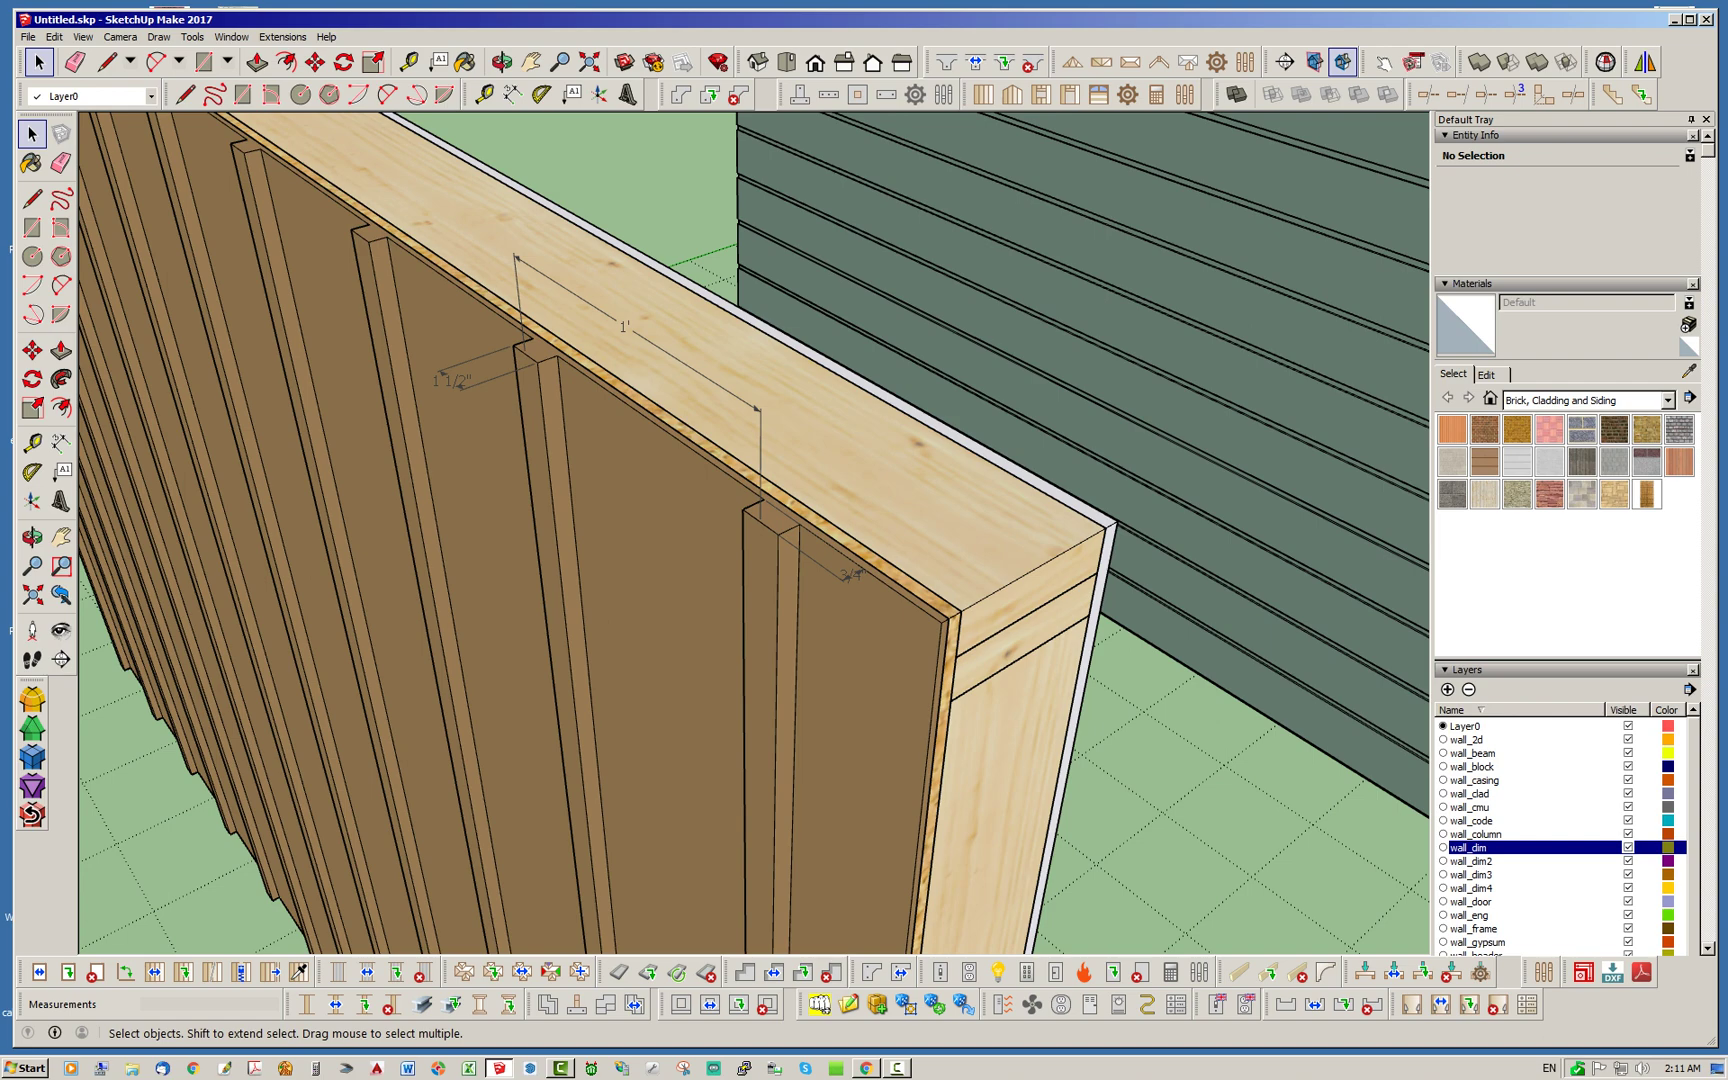
Dimension the thickness of the cladding panel behind the battens at WALL1's top end corner, placing the dimension above the wall's edge.
left_click(512, 94)
scroll(1020, 592, "up", 3)
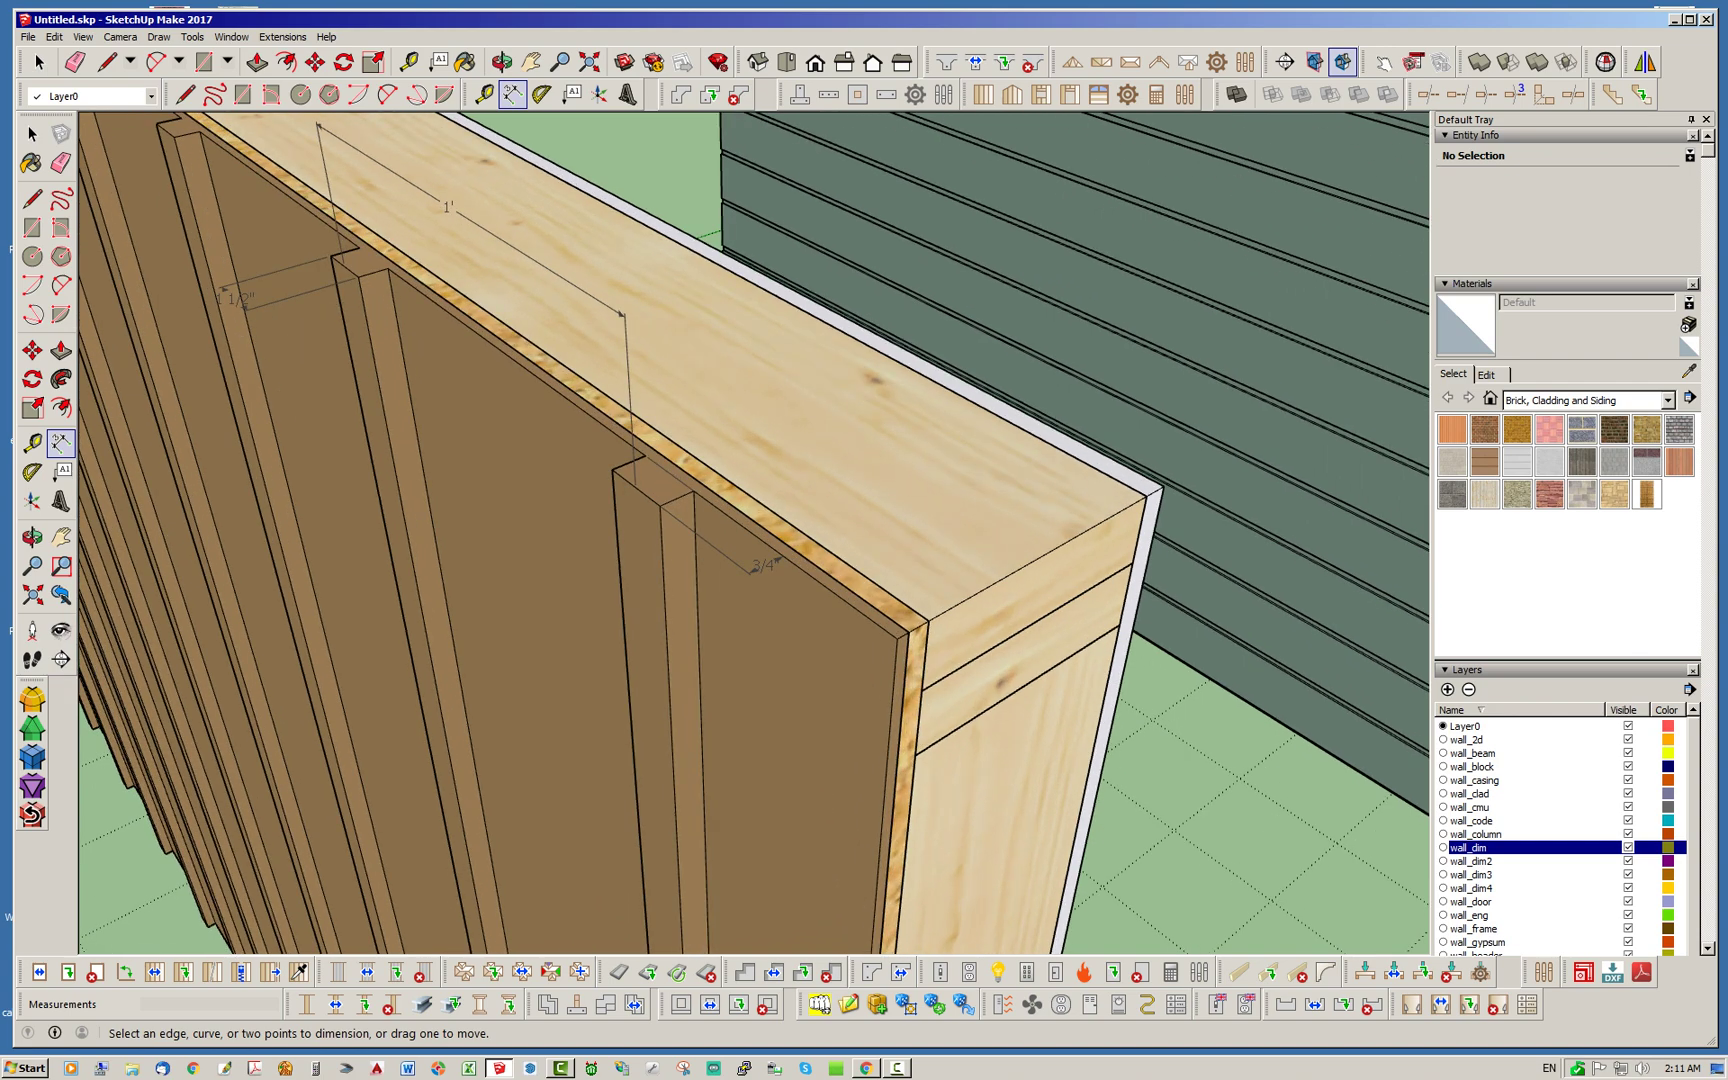
left_click(850, 658)
left_click(867, 648)
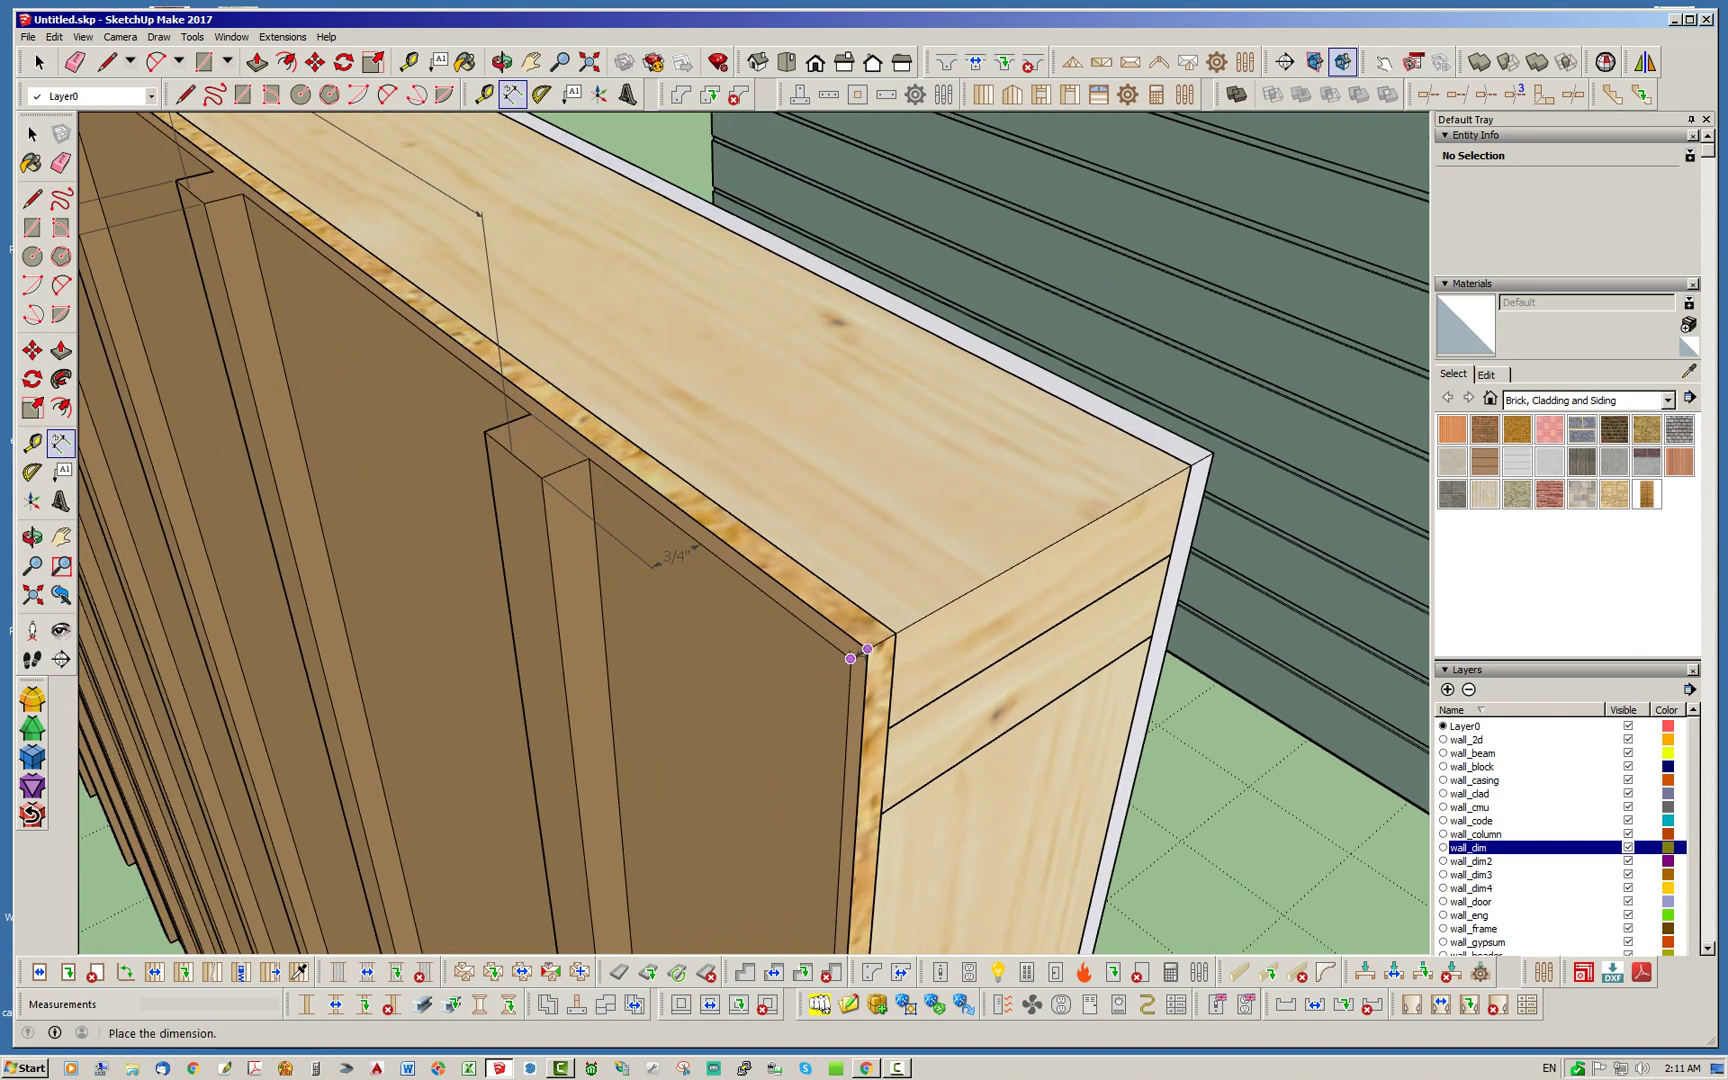
left_click(873, 532)
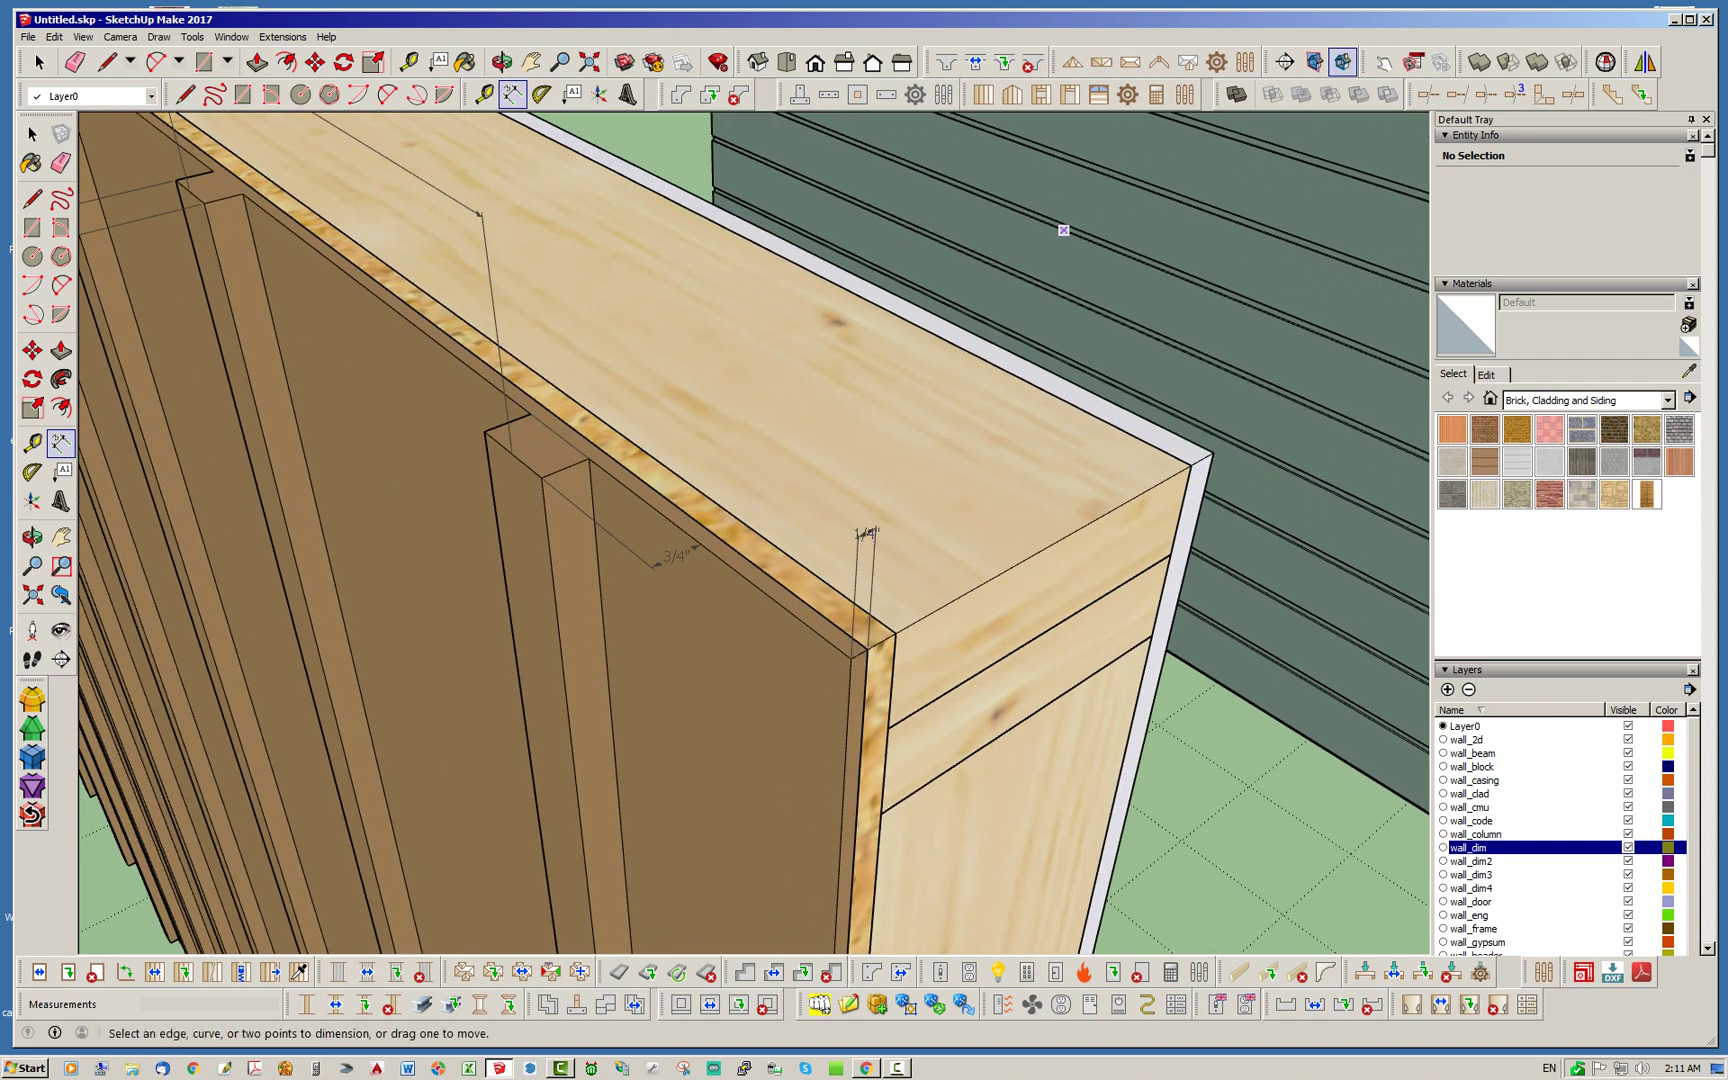
left_click(39, 62)
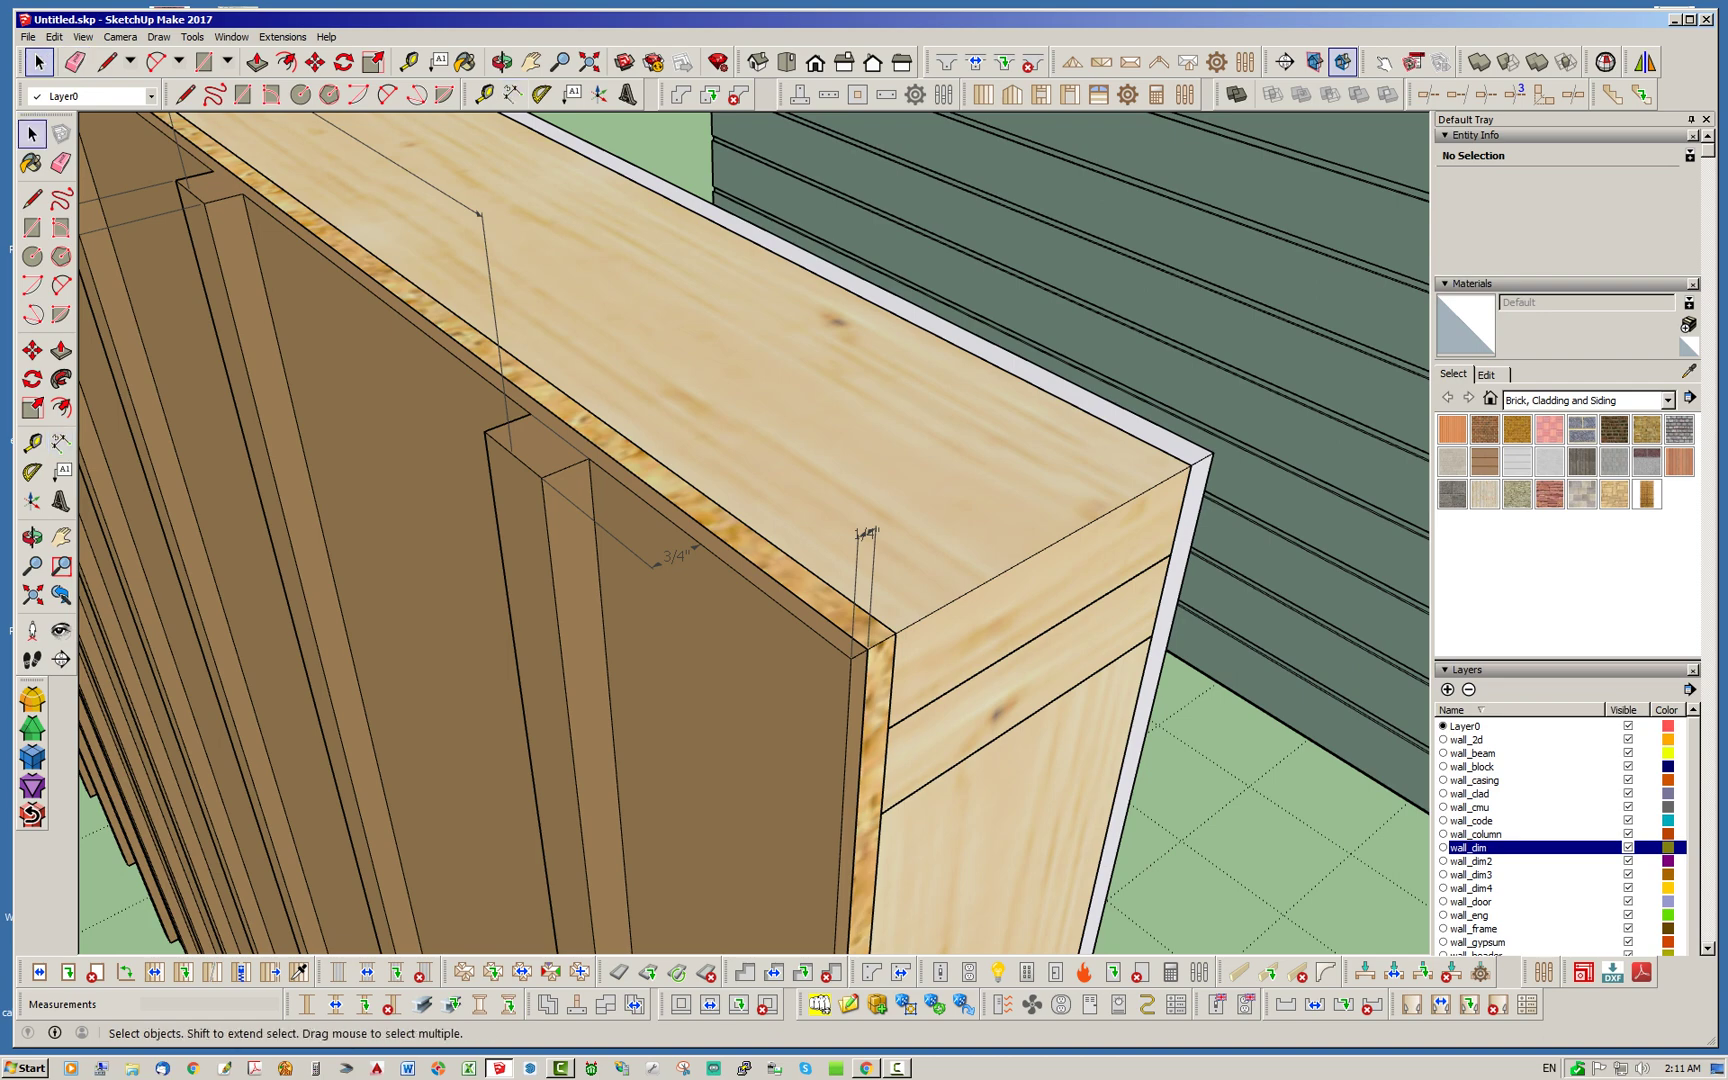
Edit the batten-clad WALL1 assembly, setting its wall cladding thickness to 0.375 in, and update the wall.
scroll(703, 335, "down", 3)
scroll(707, 489, "up", 1)
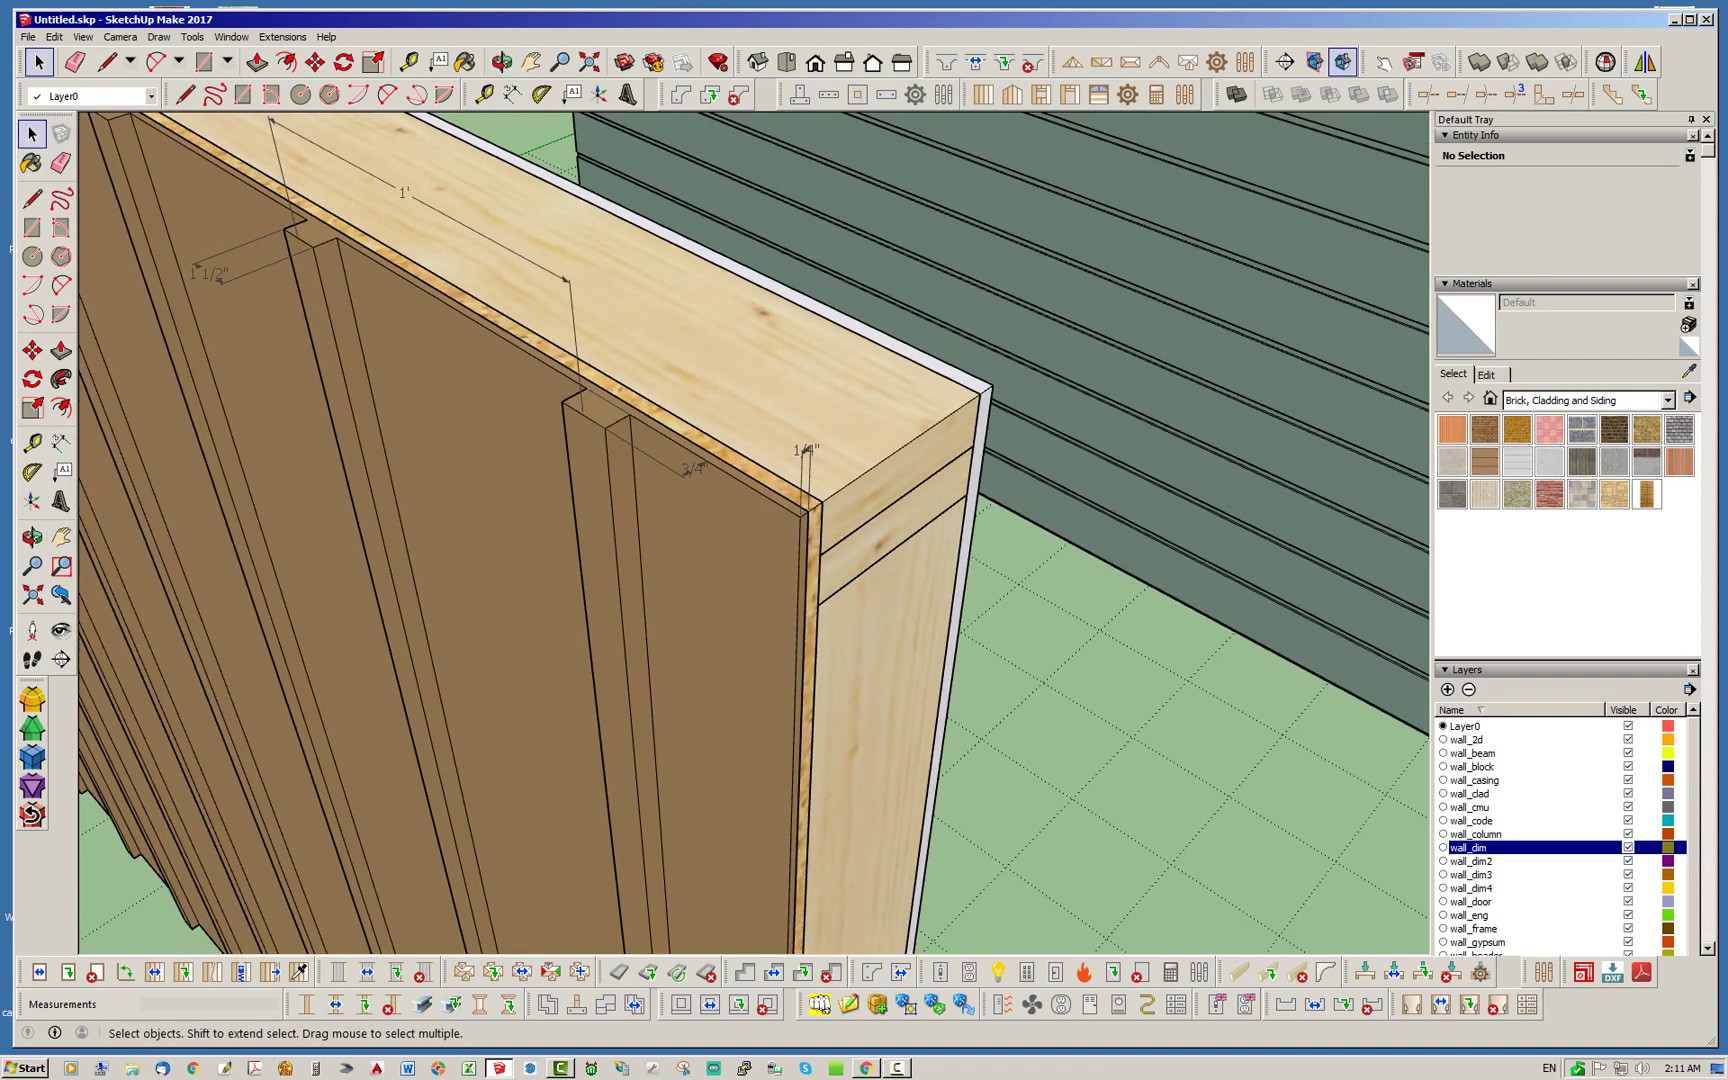
right_click(707, 489)
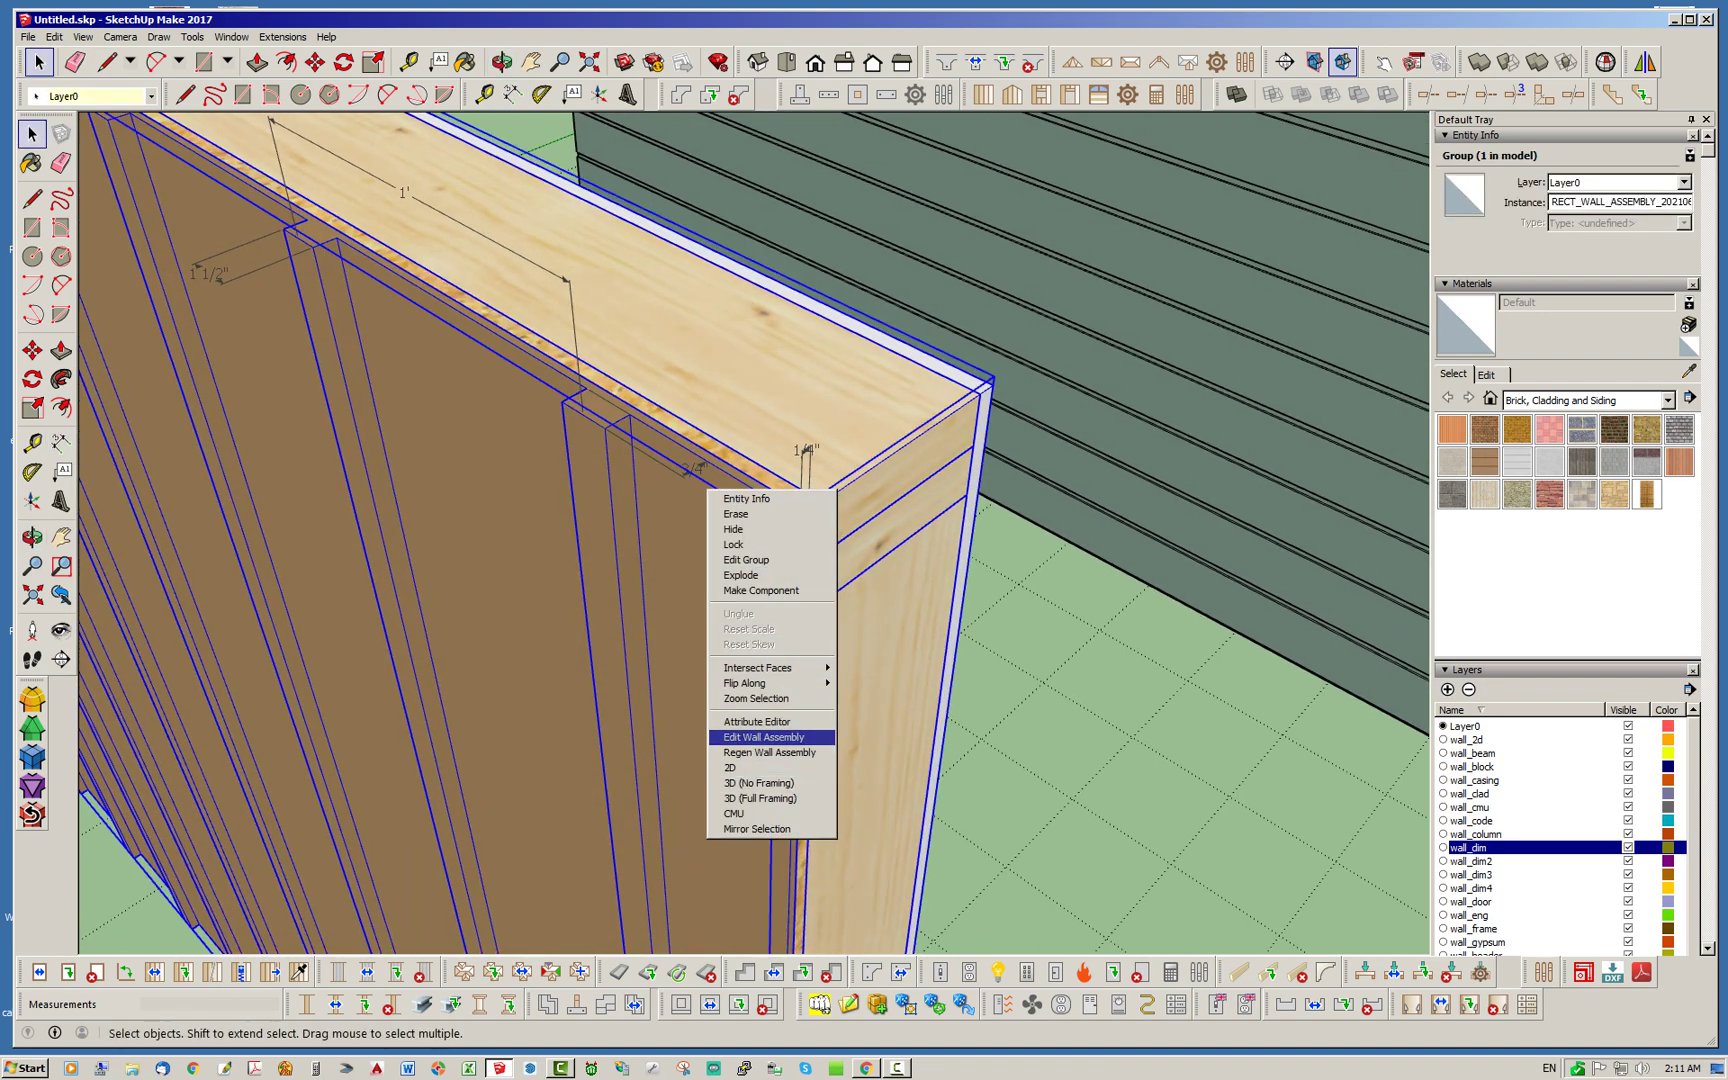
left_click(763, 737)
scroll(1445, 540, "down", 10)
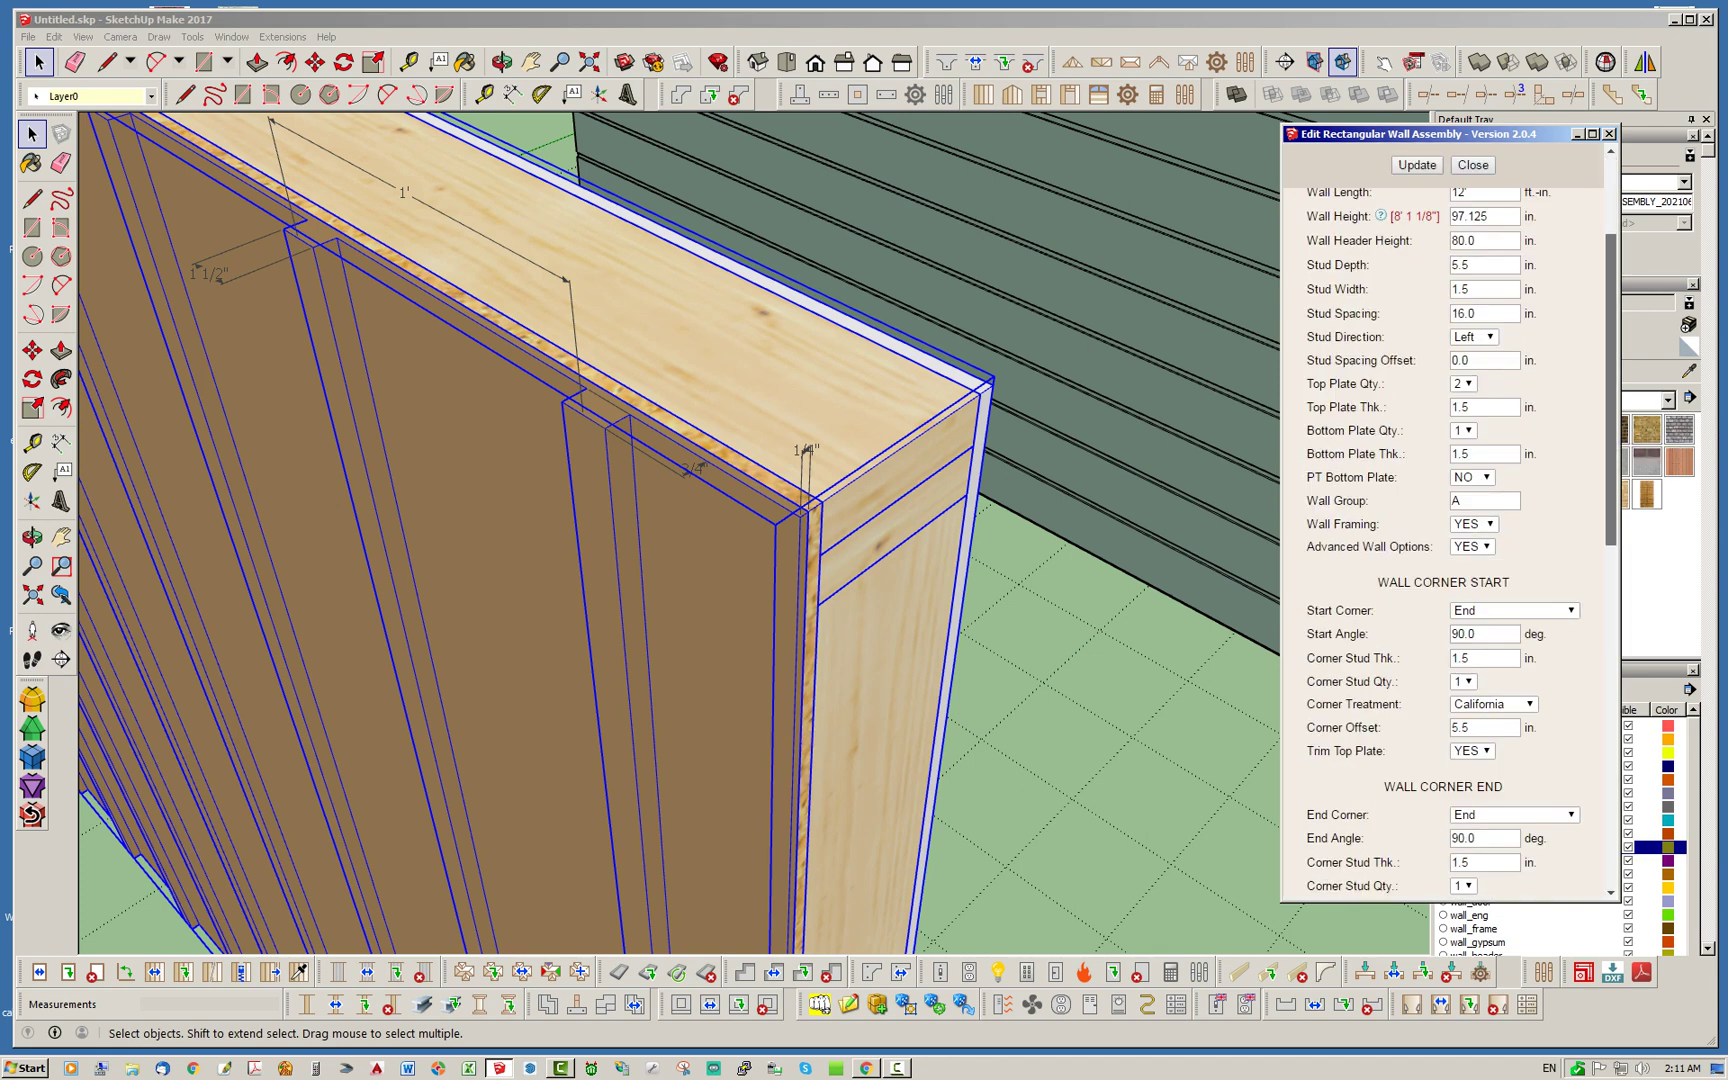
scroll(1445, 540, "down", 1)
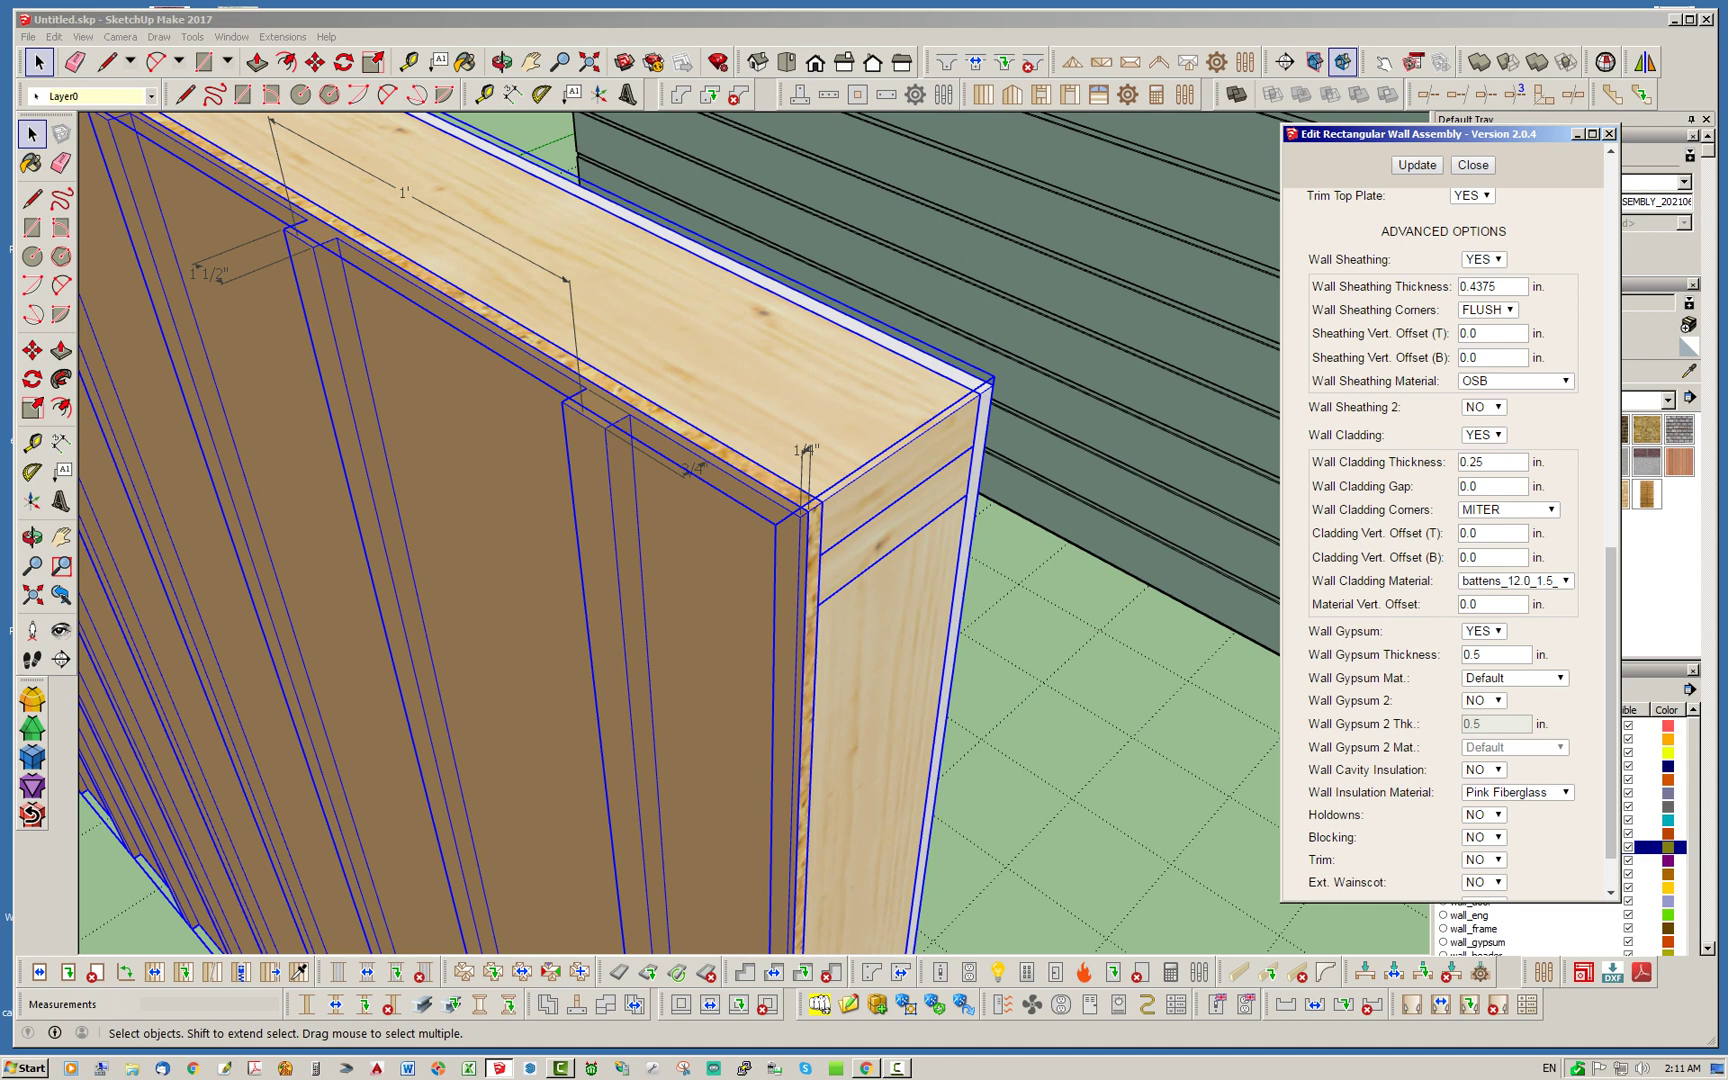
left_click_drag(1486, 462, 1470, 462)
type("375")
left_click(1417, 164)
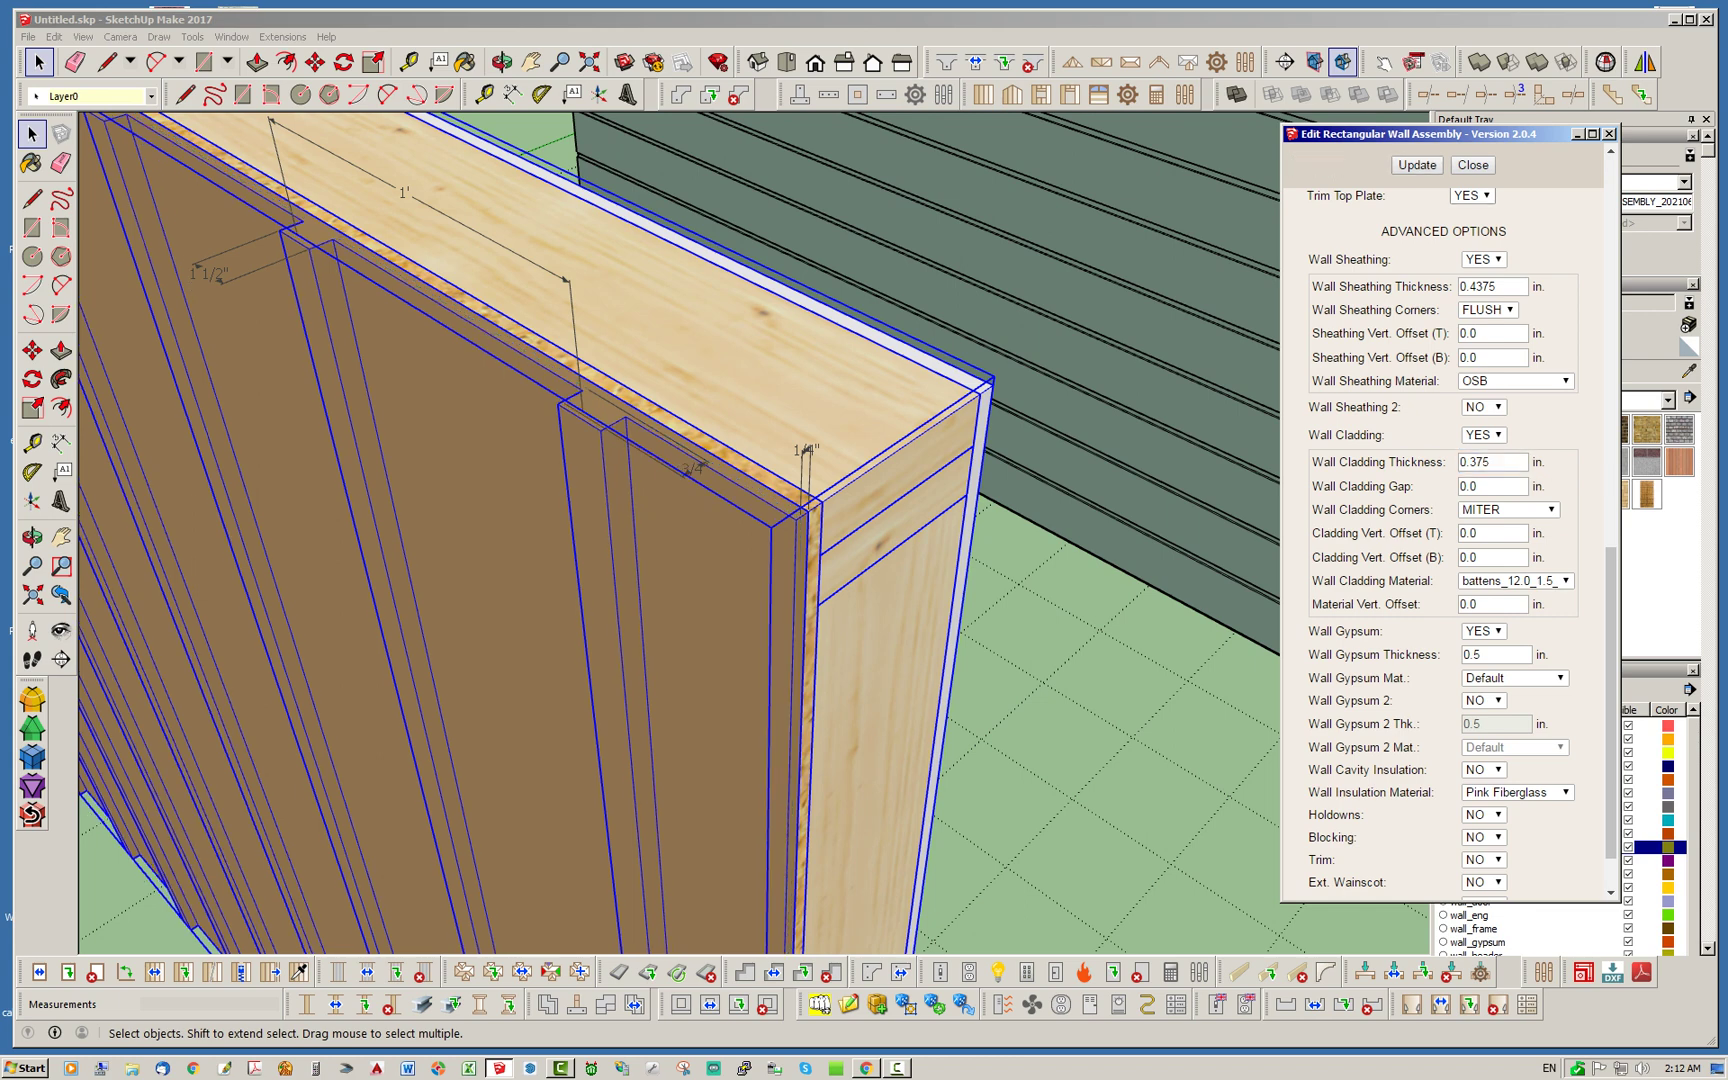
left_click(1472, 164)
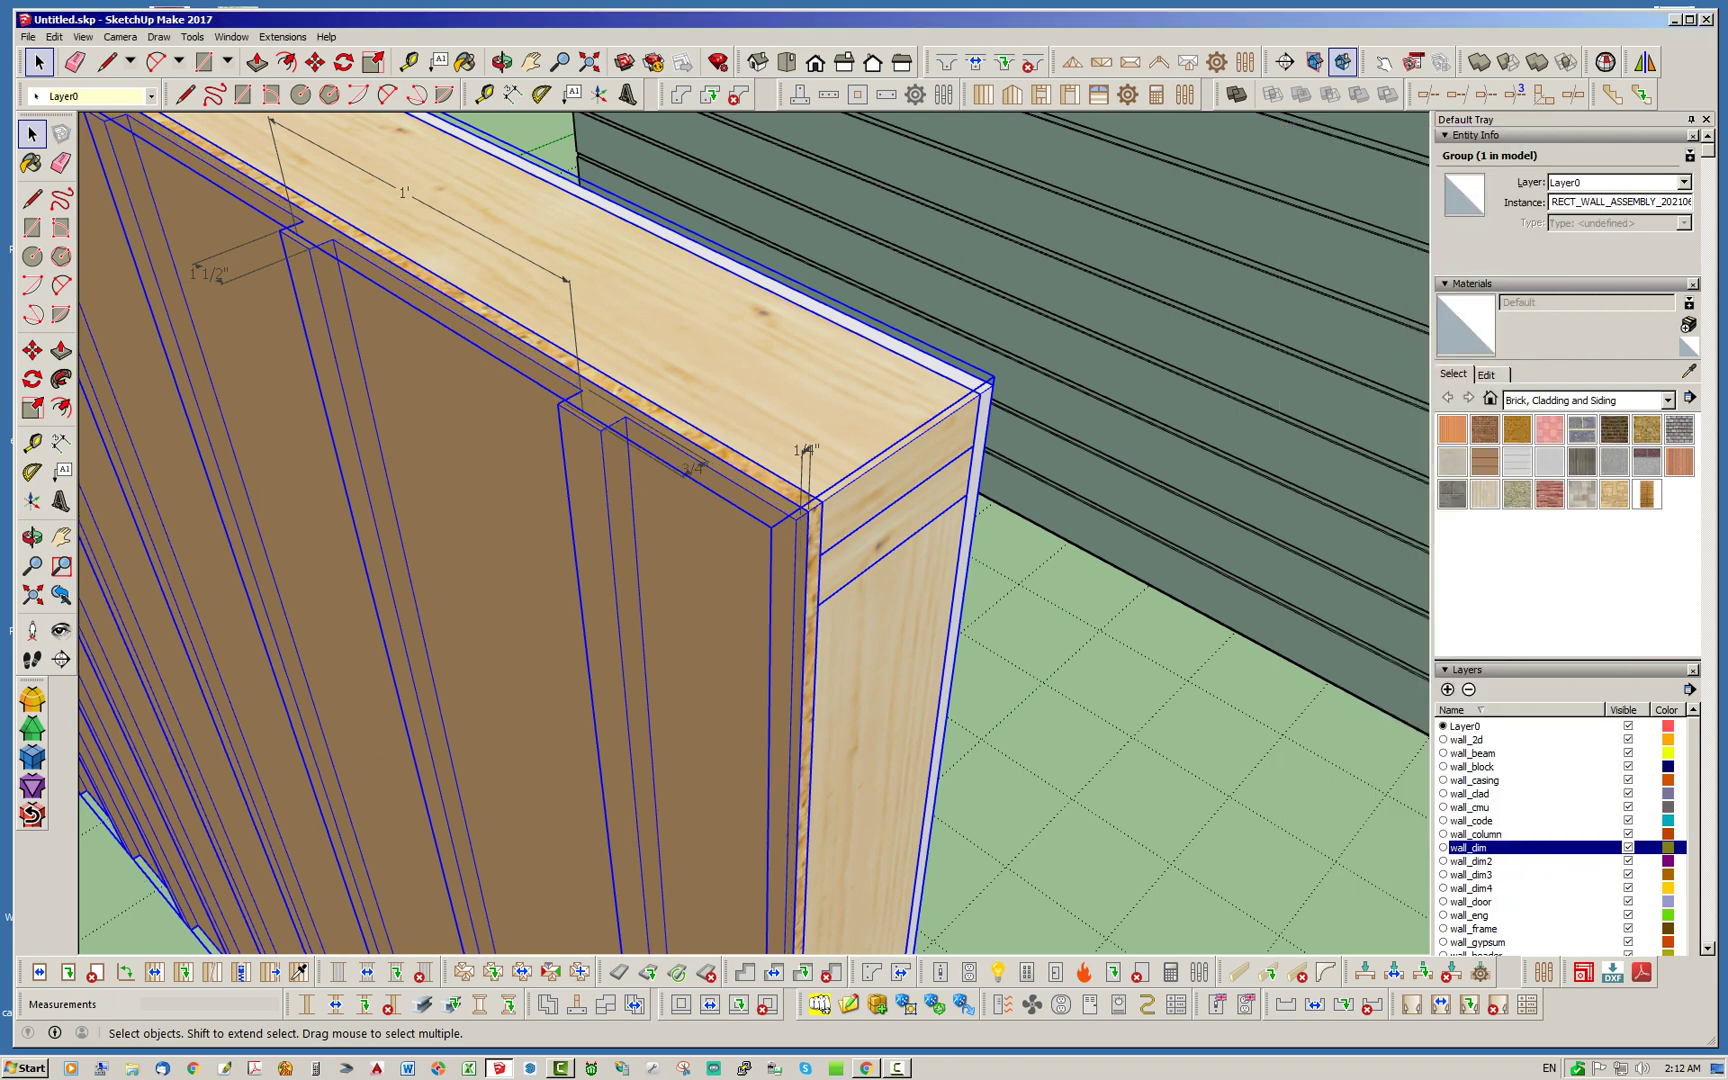
Replace the outdated cladding panel thickness dimension at WALL1's top end corner with a new one above the wall's edge.
key("ctrl+t")
scroll(763, 477, "up", 2)
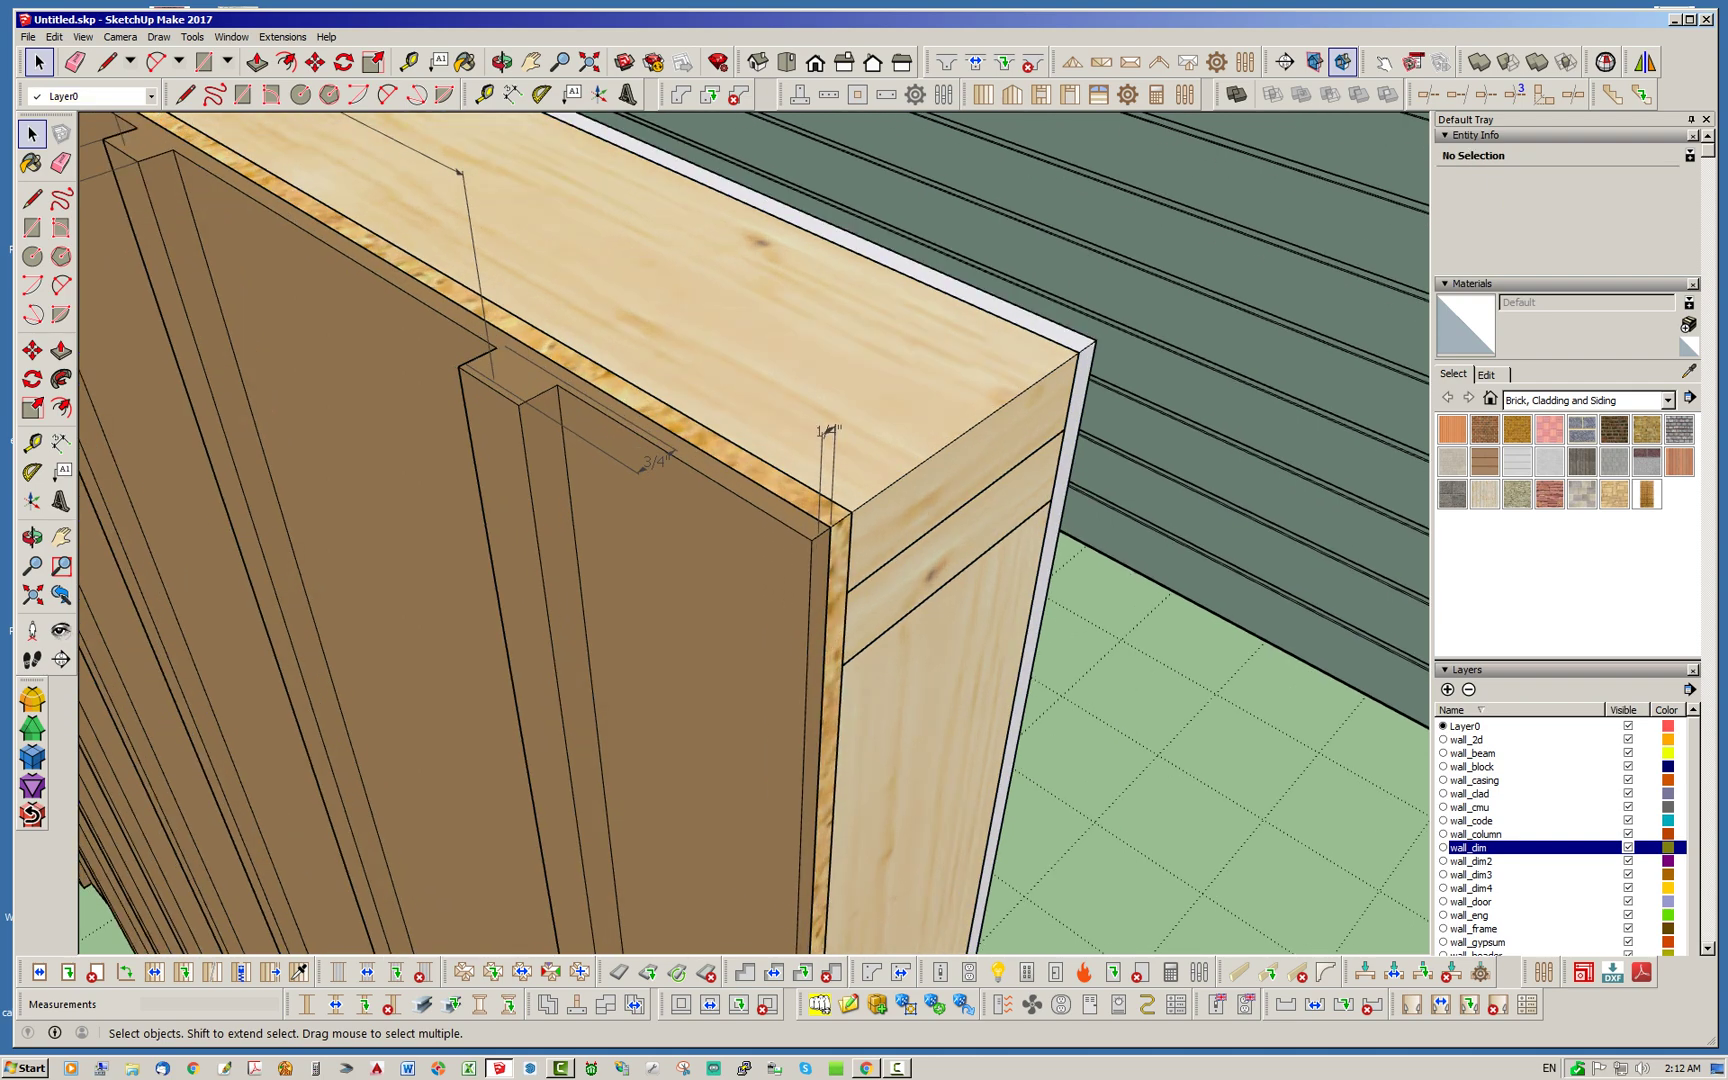
left_click(826, 432)
key("Delete")
left_click(512, 94)
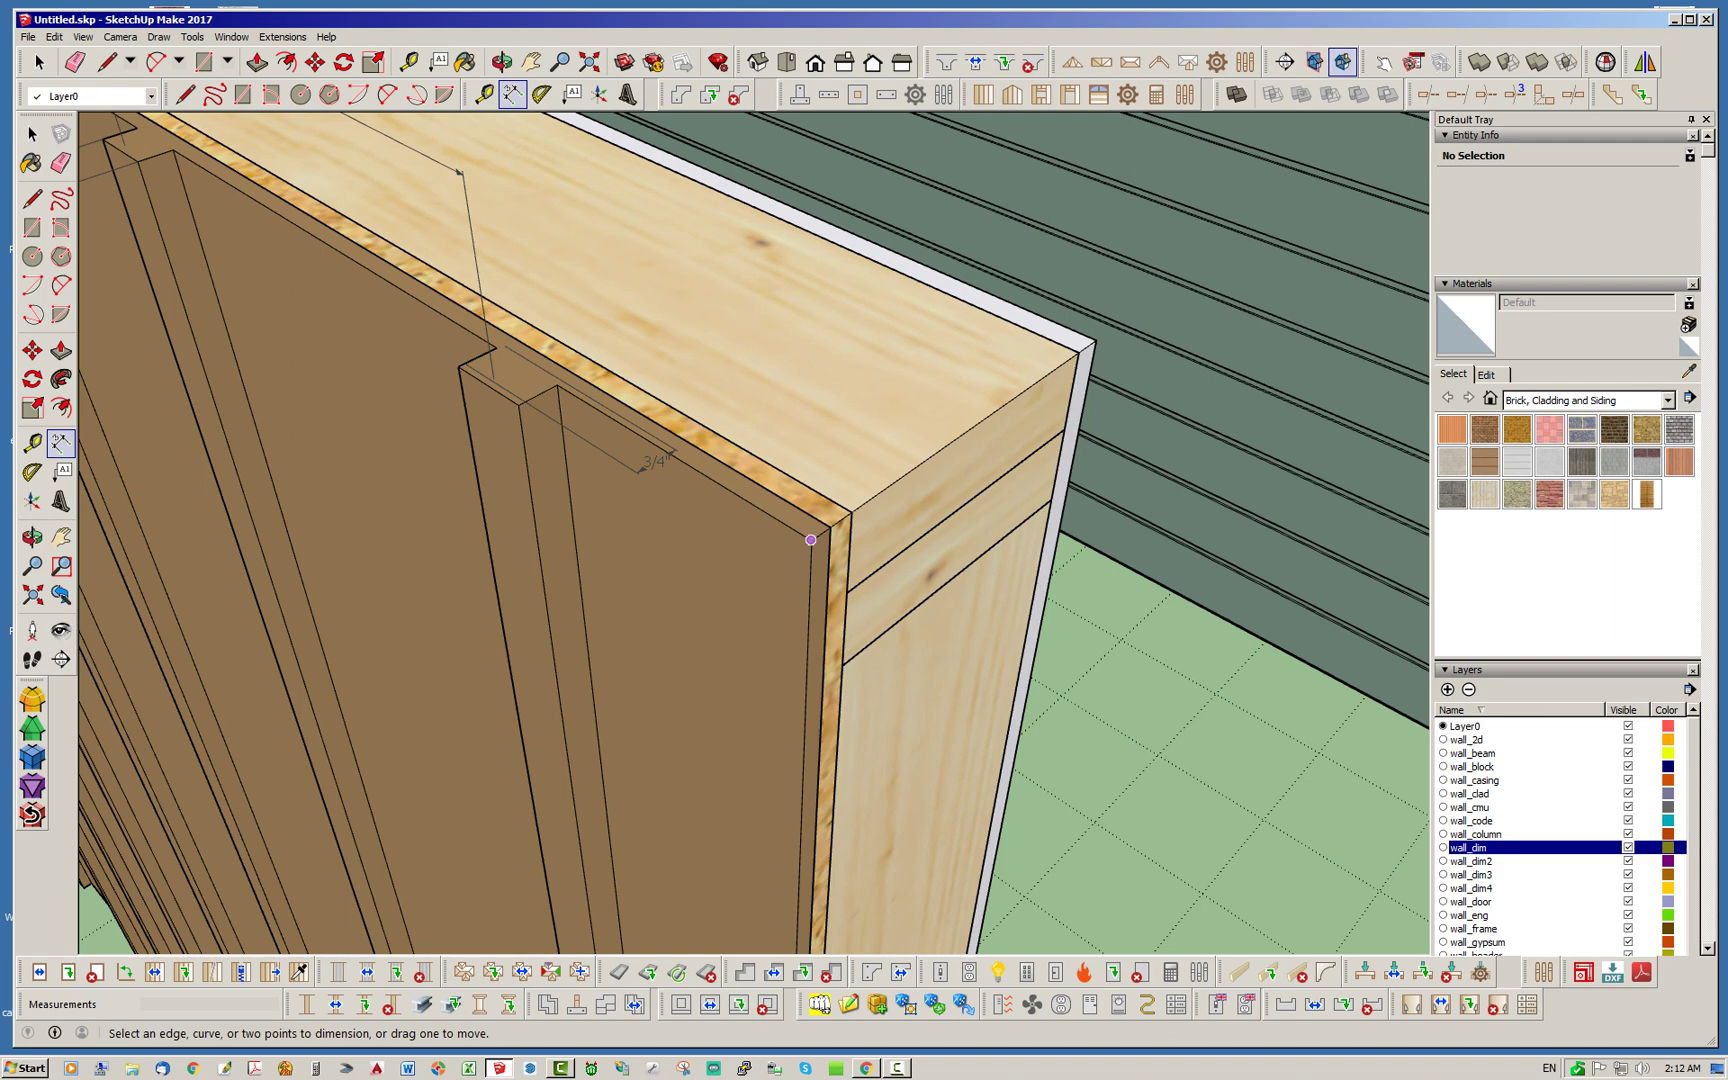
left_click(811, 540)
left_click(830, 527)
left_click(822, 478)
middle_click_drag(822, 478, 790, 496)
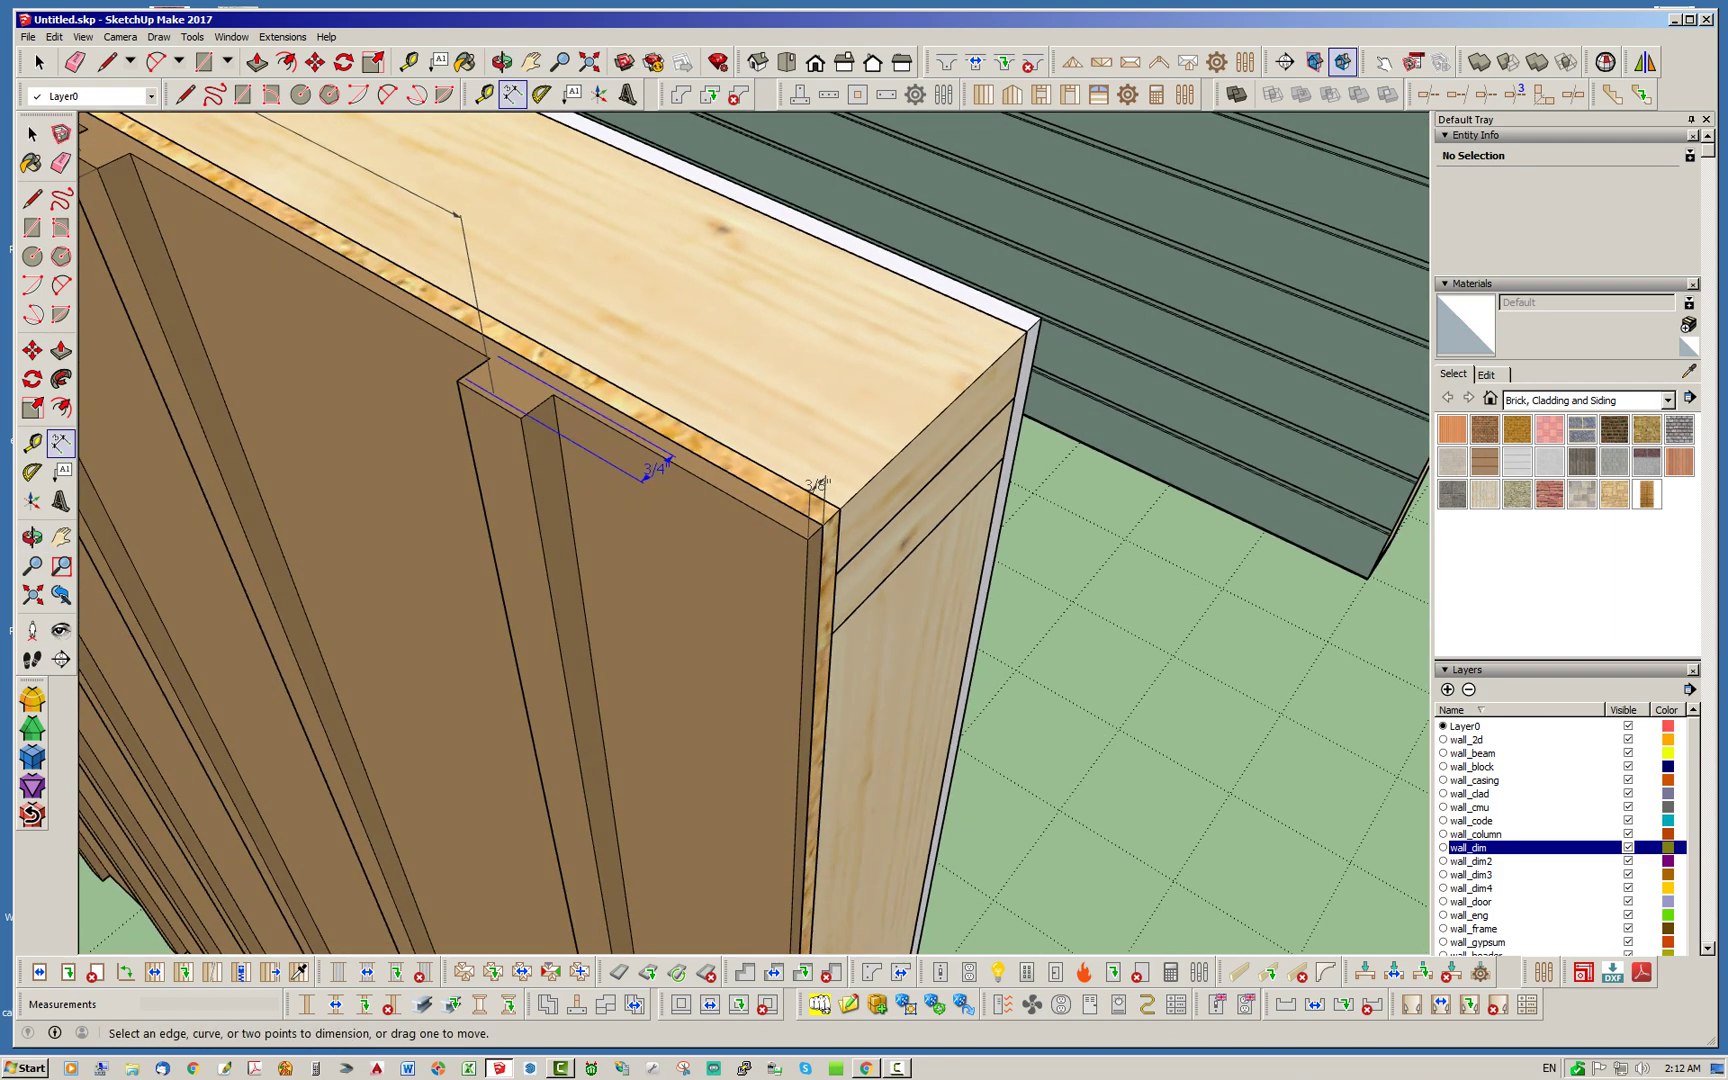
Delete the batten depth dimension beside the batten nearest WALL1's end corner.
middle_click_drag(660, 470, 860, 510)
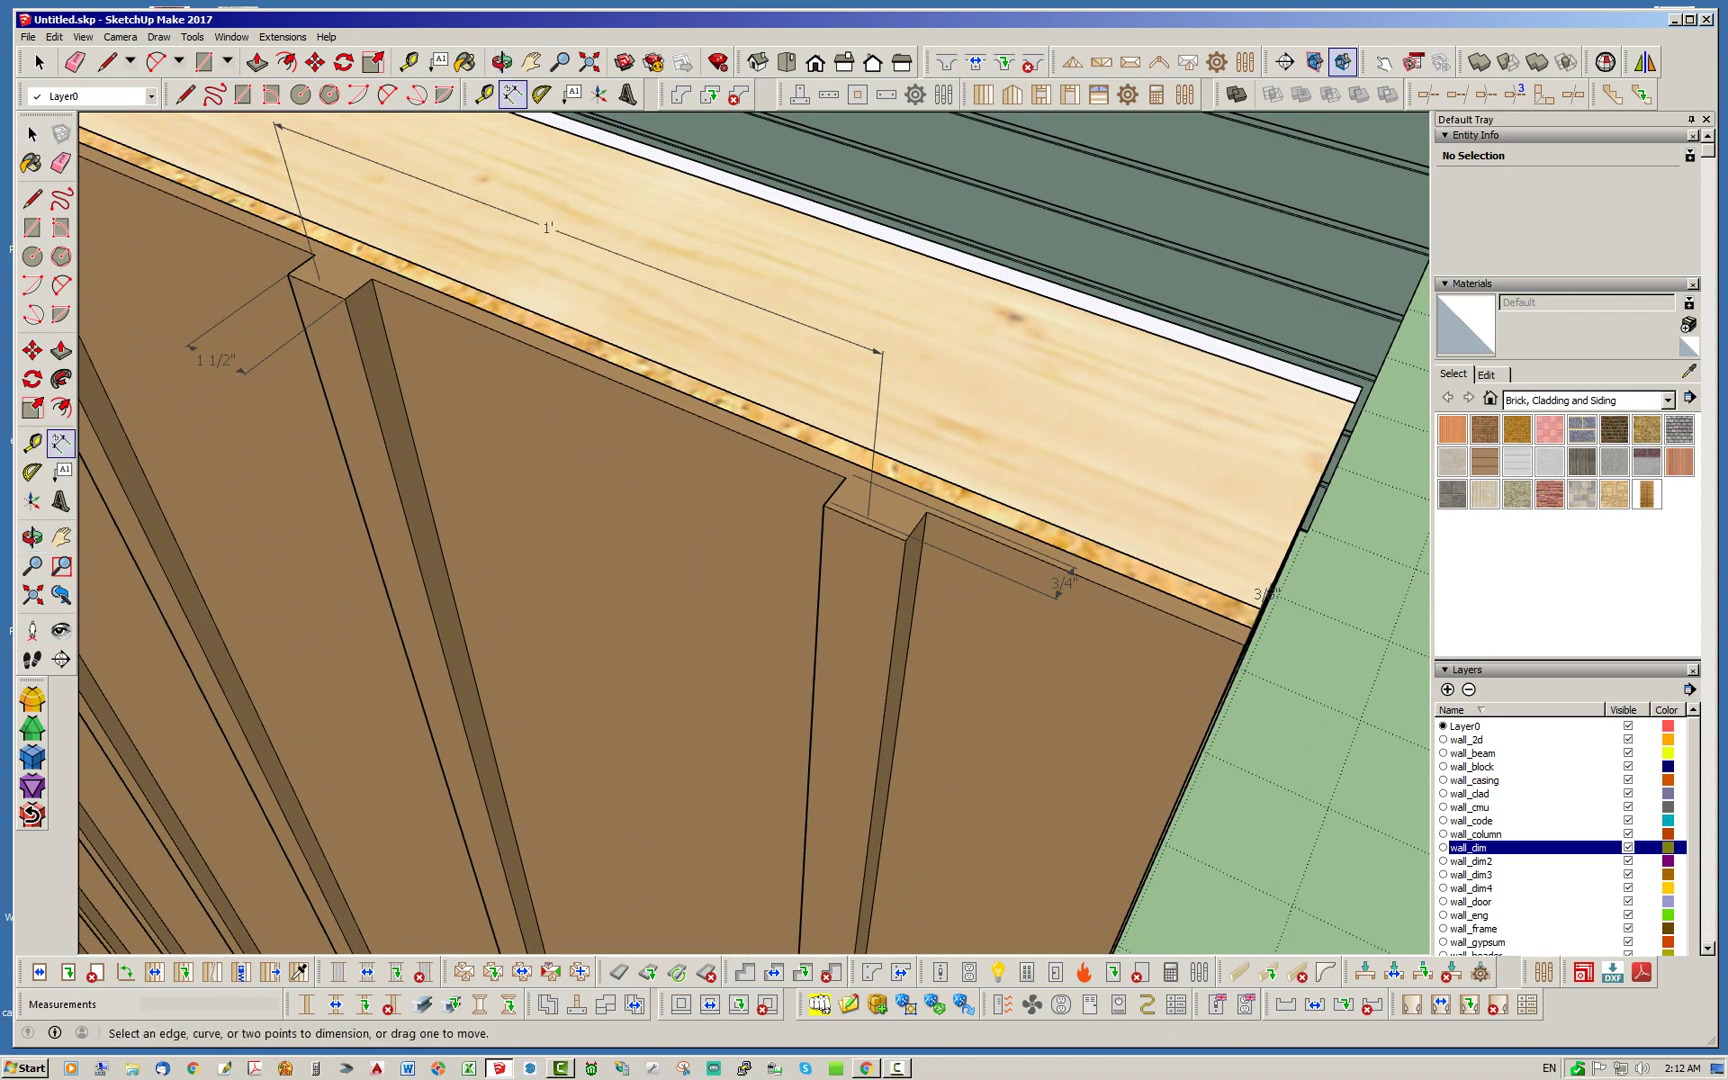
key("space")
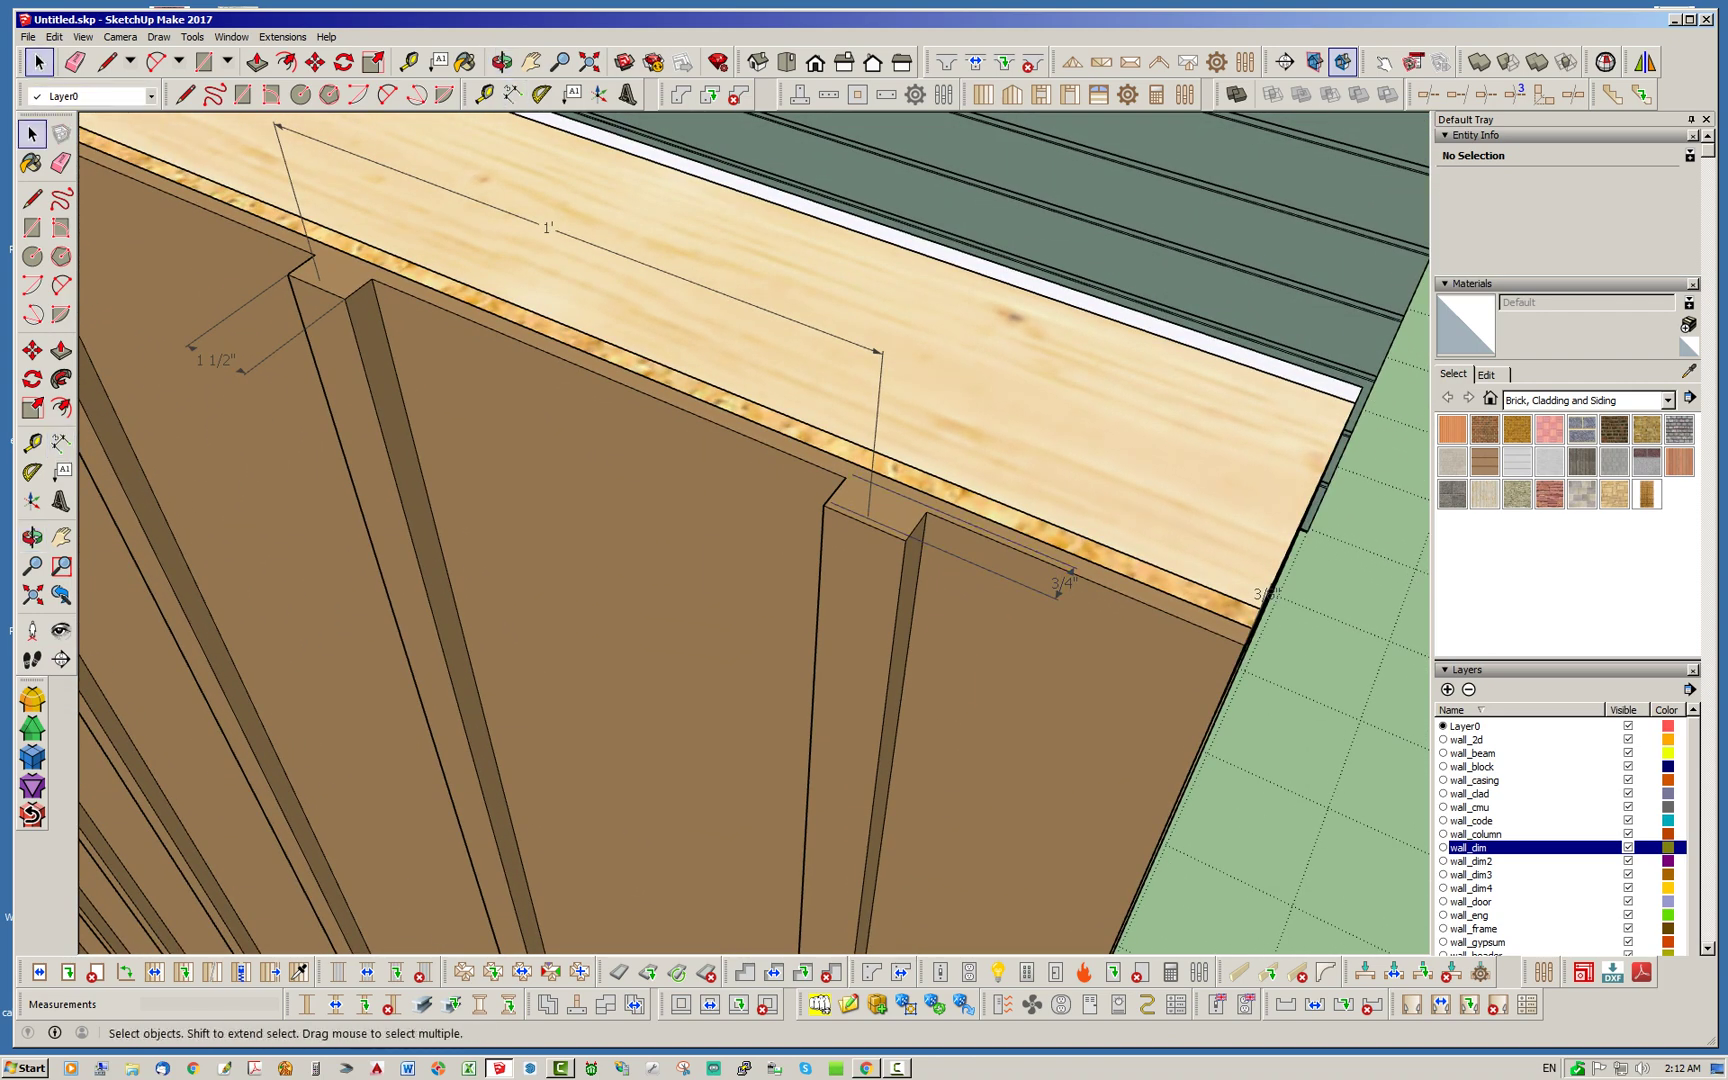
left_click(1063, 584)
key("Delete")
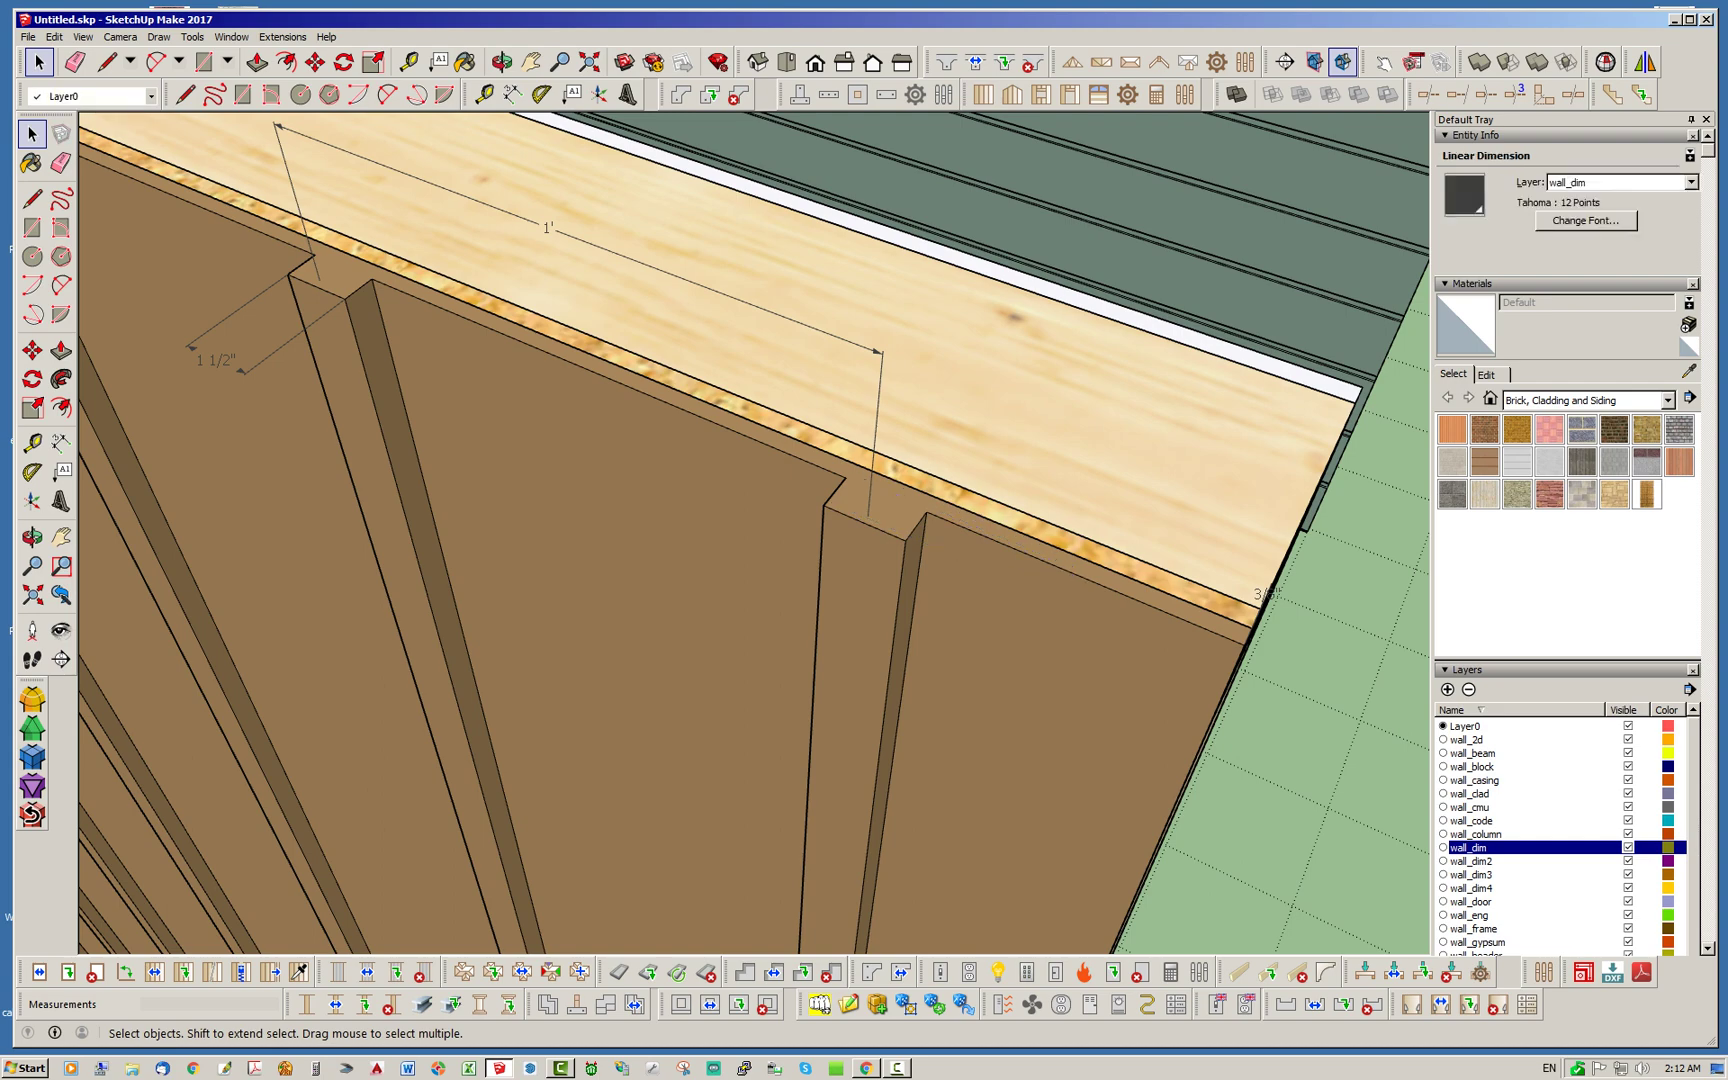
Compare the custom material library in the Medeek Wall global settings with WALL1's battens, and move the window off the model.
mouse_move(1727, 138)
left_mouse_down()
mouse_move(966, 169)
mouse_move(985, 171)
left_mouse_up()
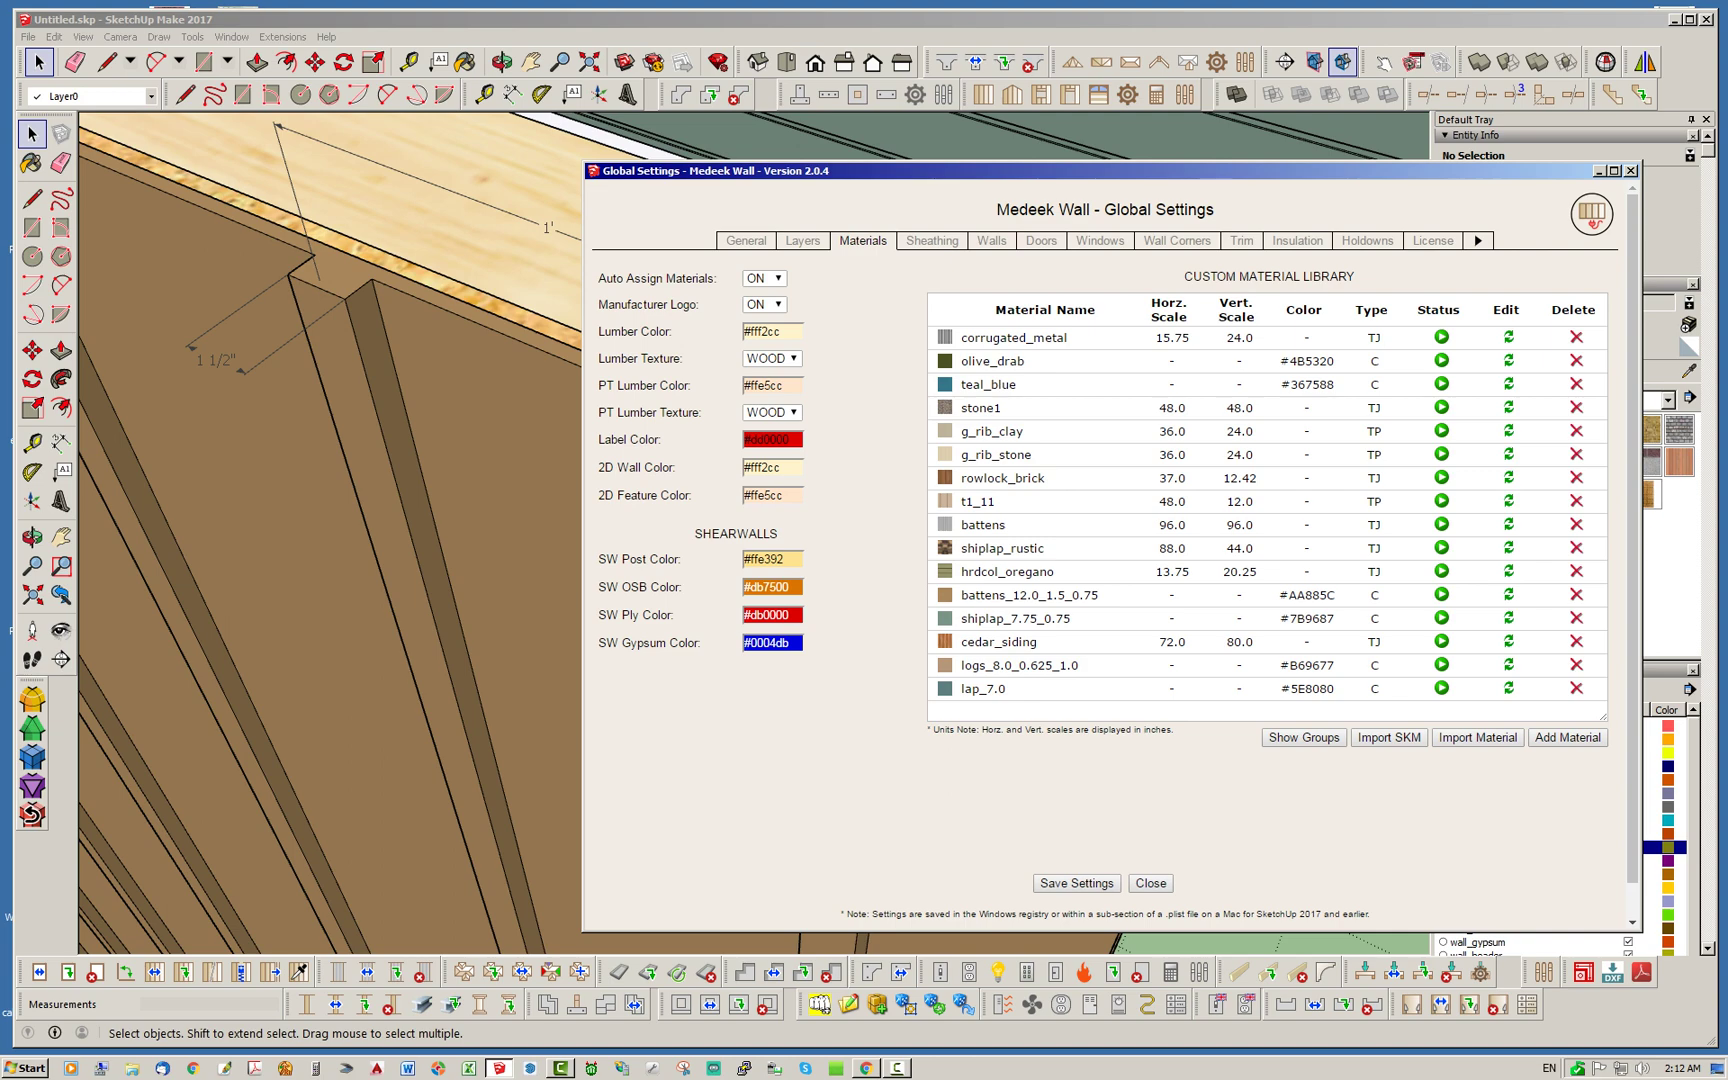
left_click_drag(760, 170, 1309, 172)
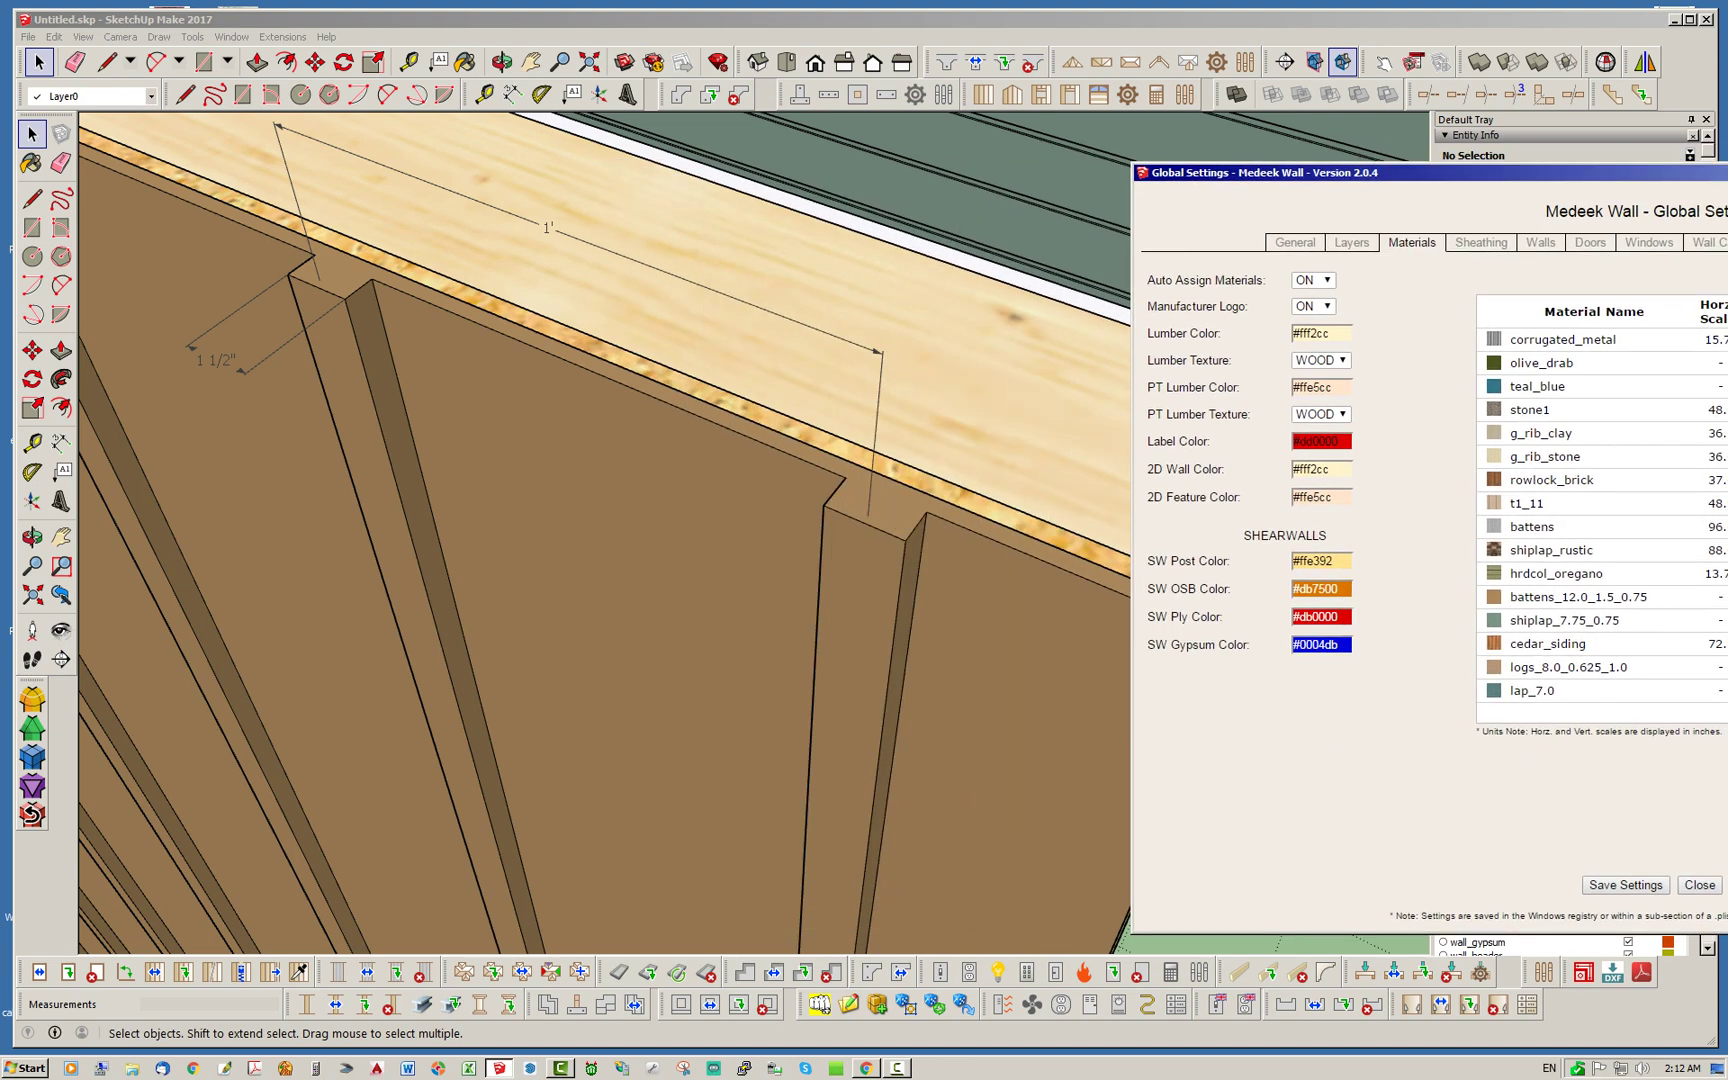
left_click_drag(1309, 172, 746, 149)
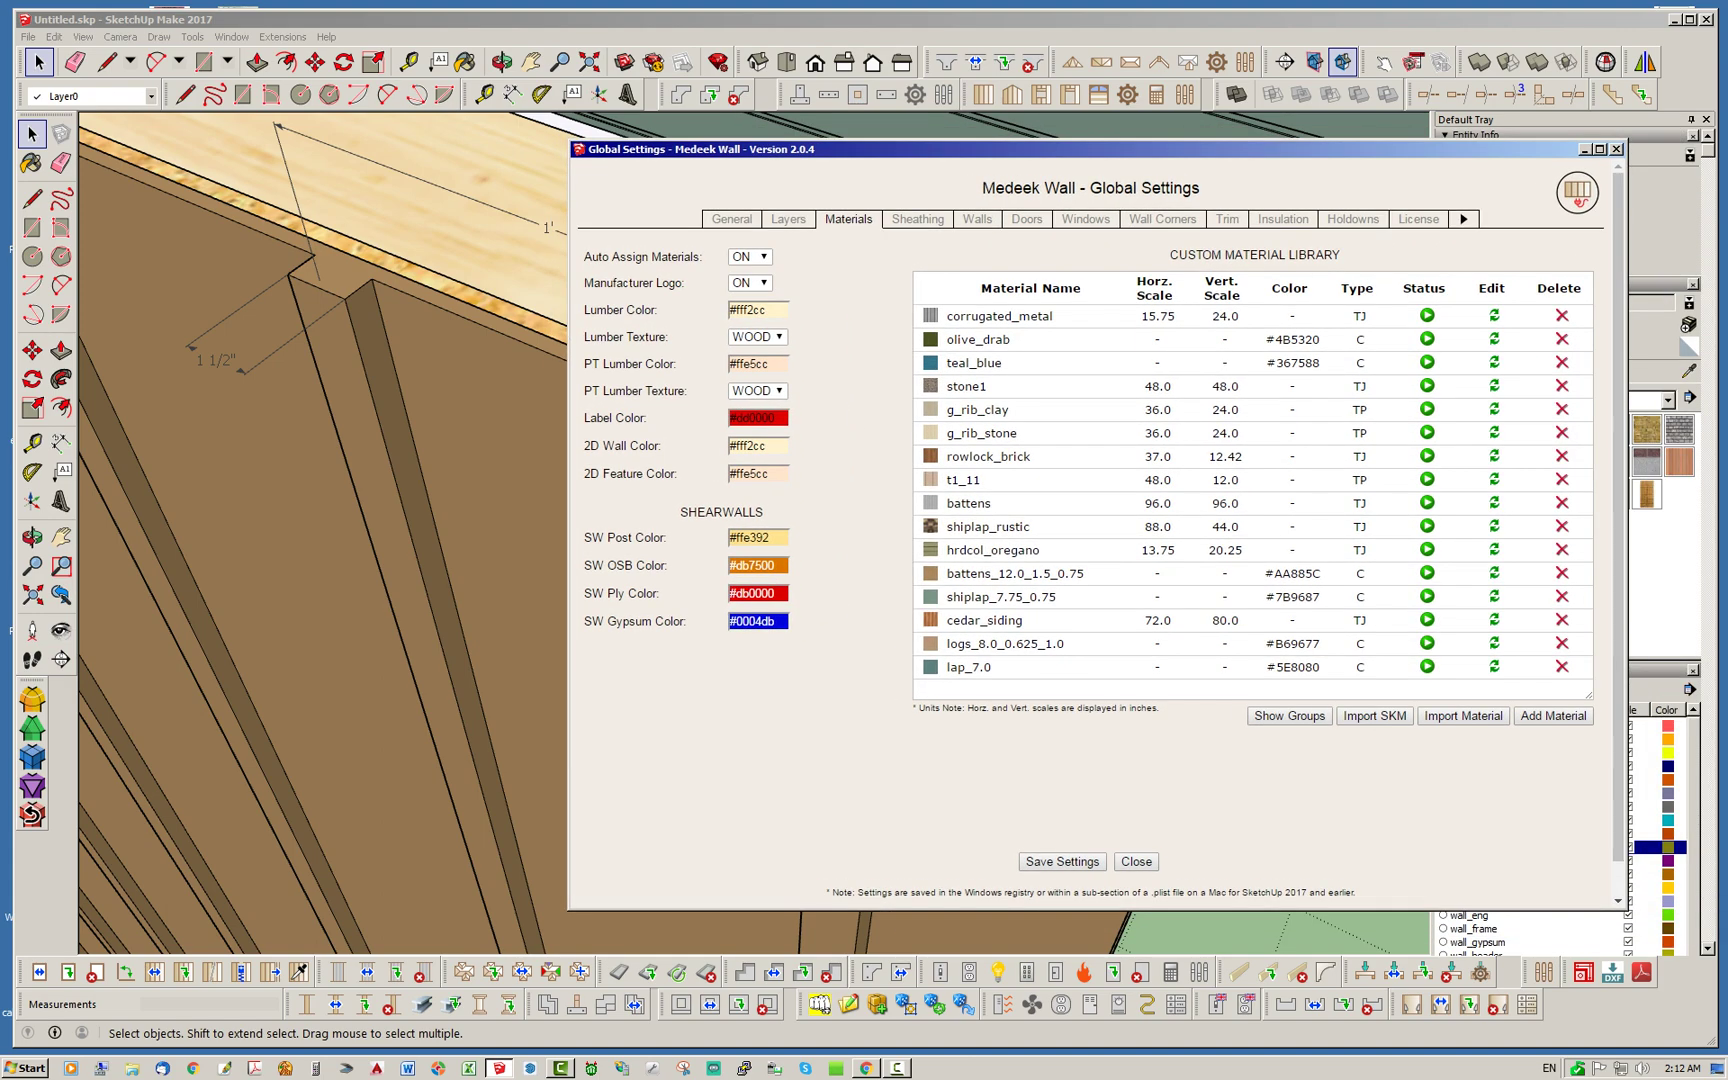
left_click_drag(746, 149, 1318, 141)
left_click_drag(1318, 141, 1716, 165)
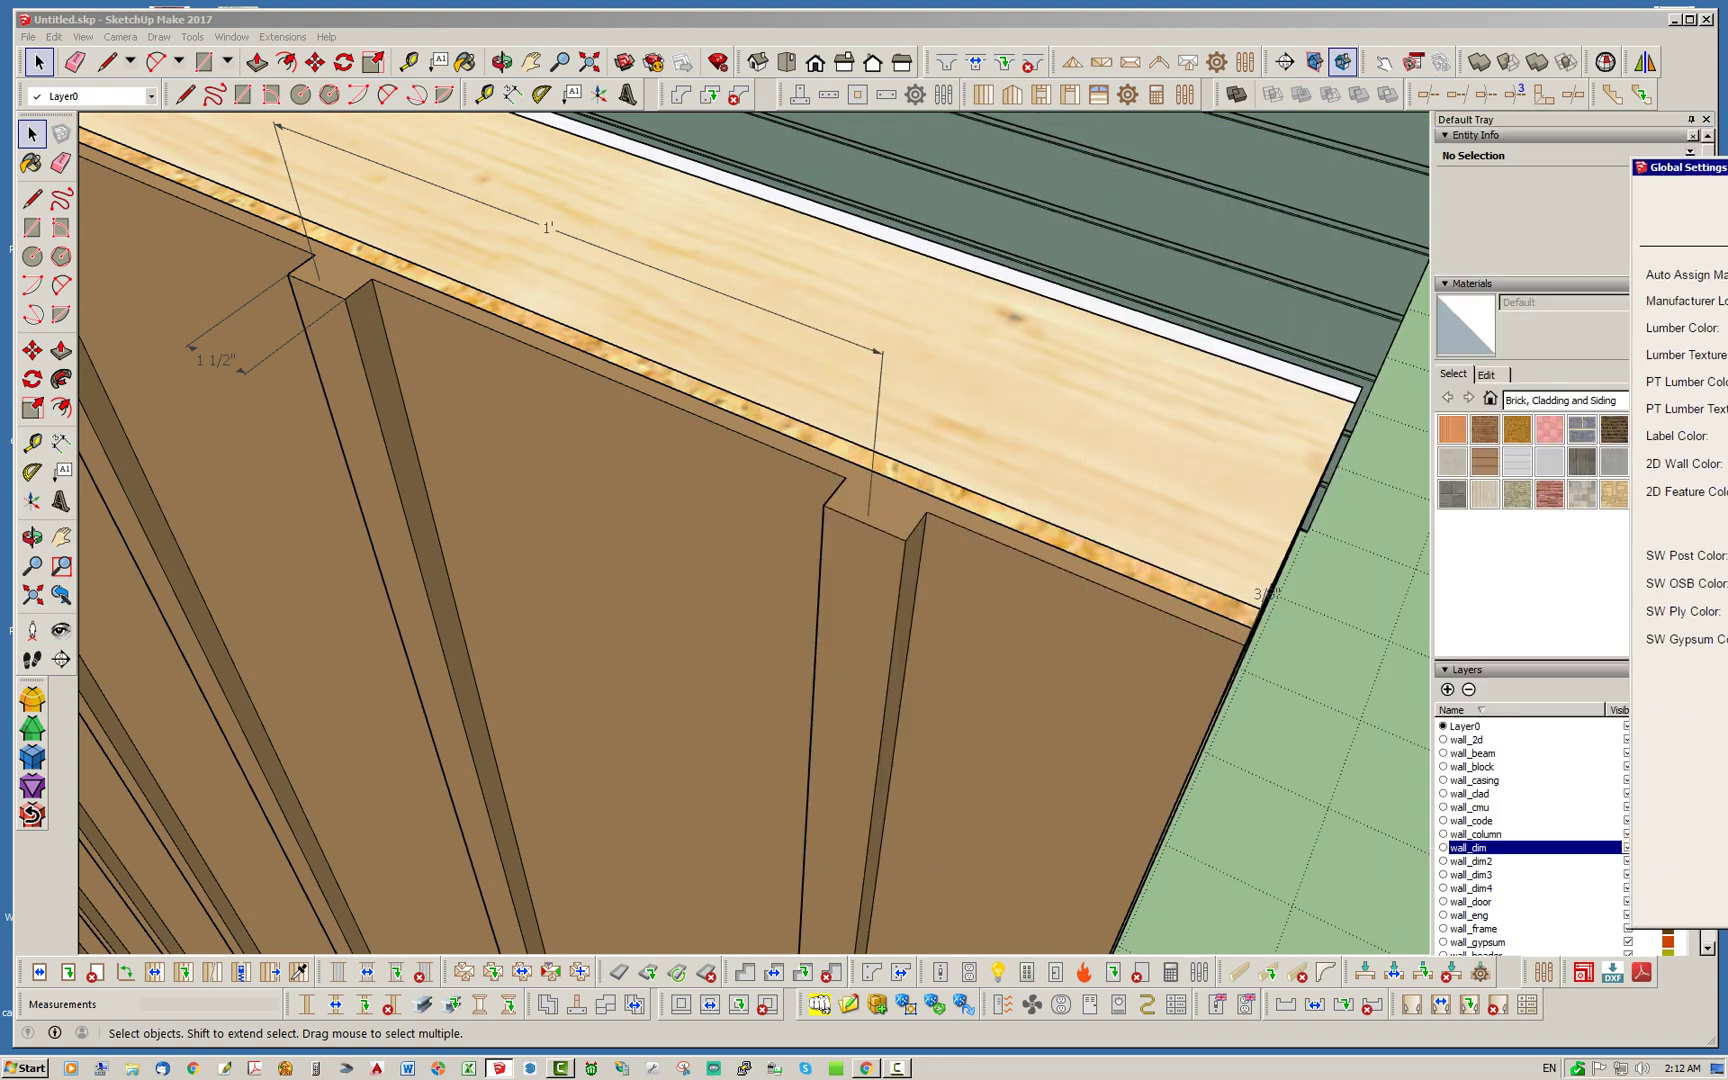
Dimension the depth of the batten nearest WALL1's end corner, placing the dimension just beside the batten.
middle_click_drag(880, 520, 700, 520)
scroll(830, 480, "down", 2)
scroll(975, 610, "up", 2)
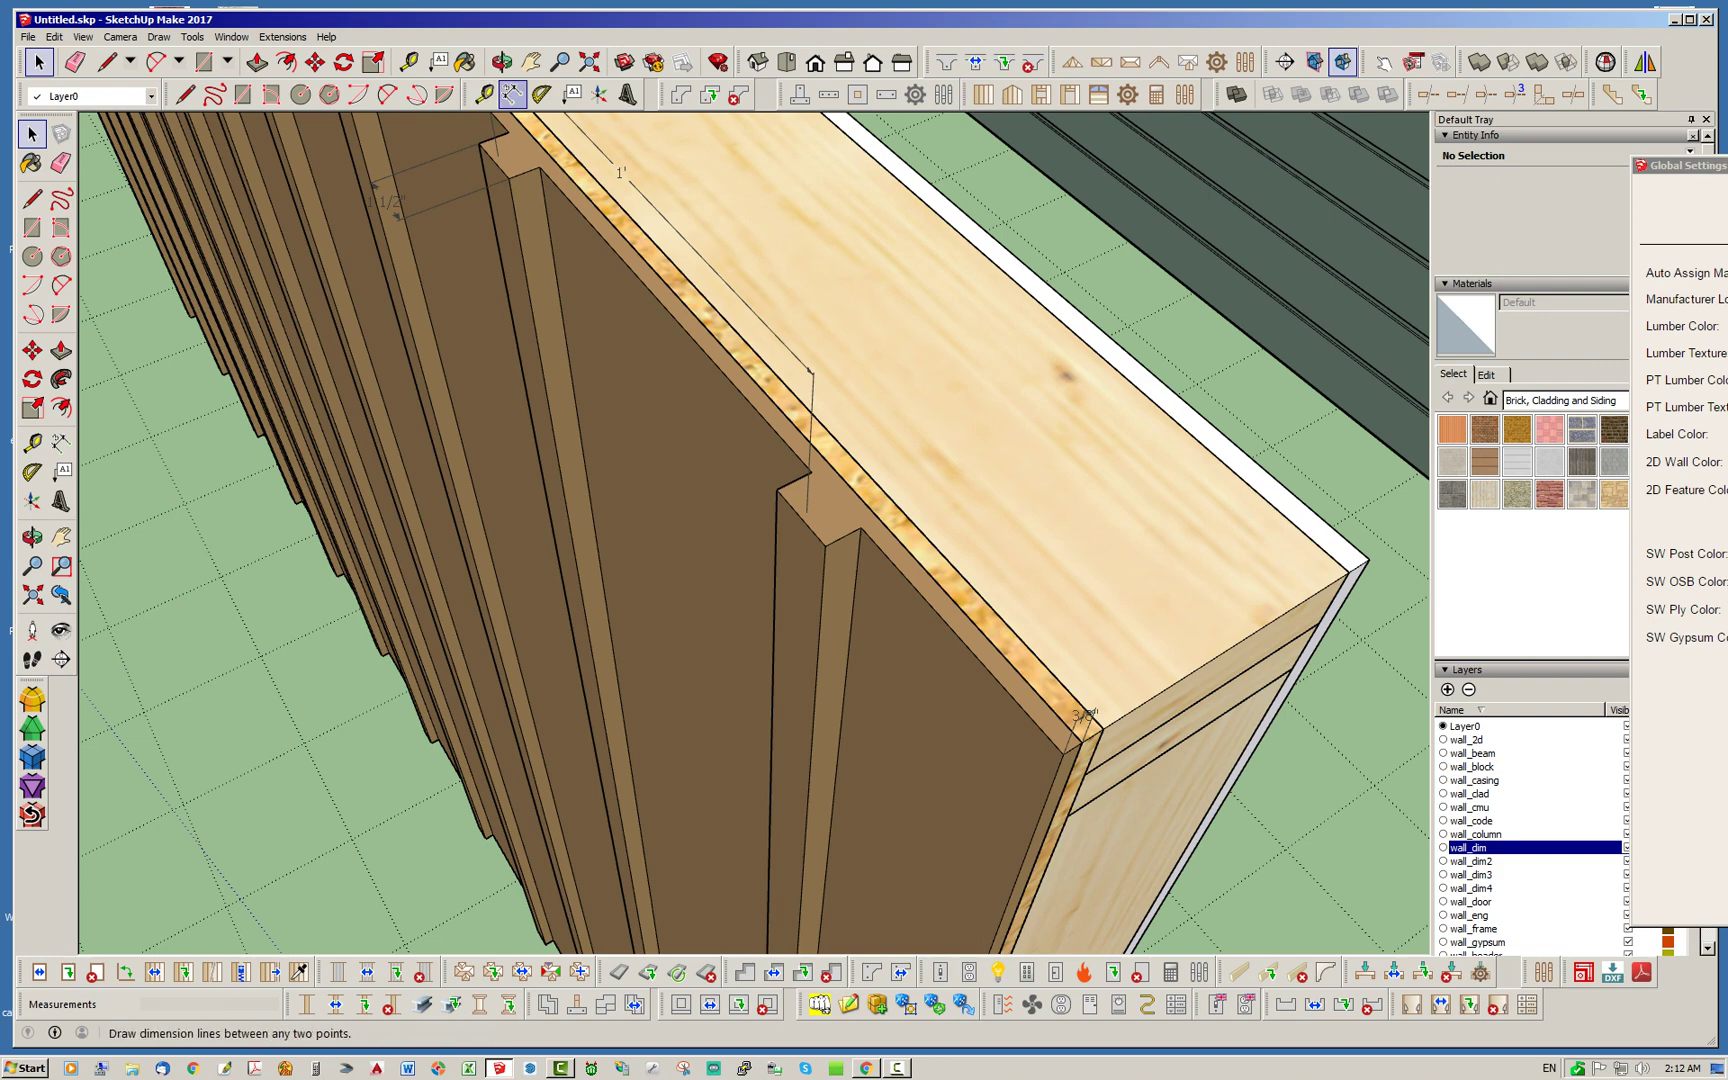
left_click(512, 94)
left_click(825, 546)
left_click(860, 527)
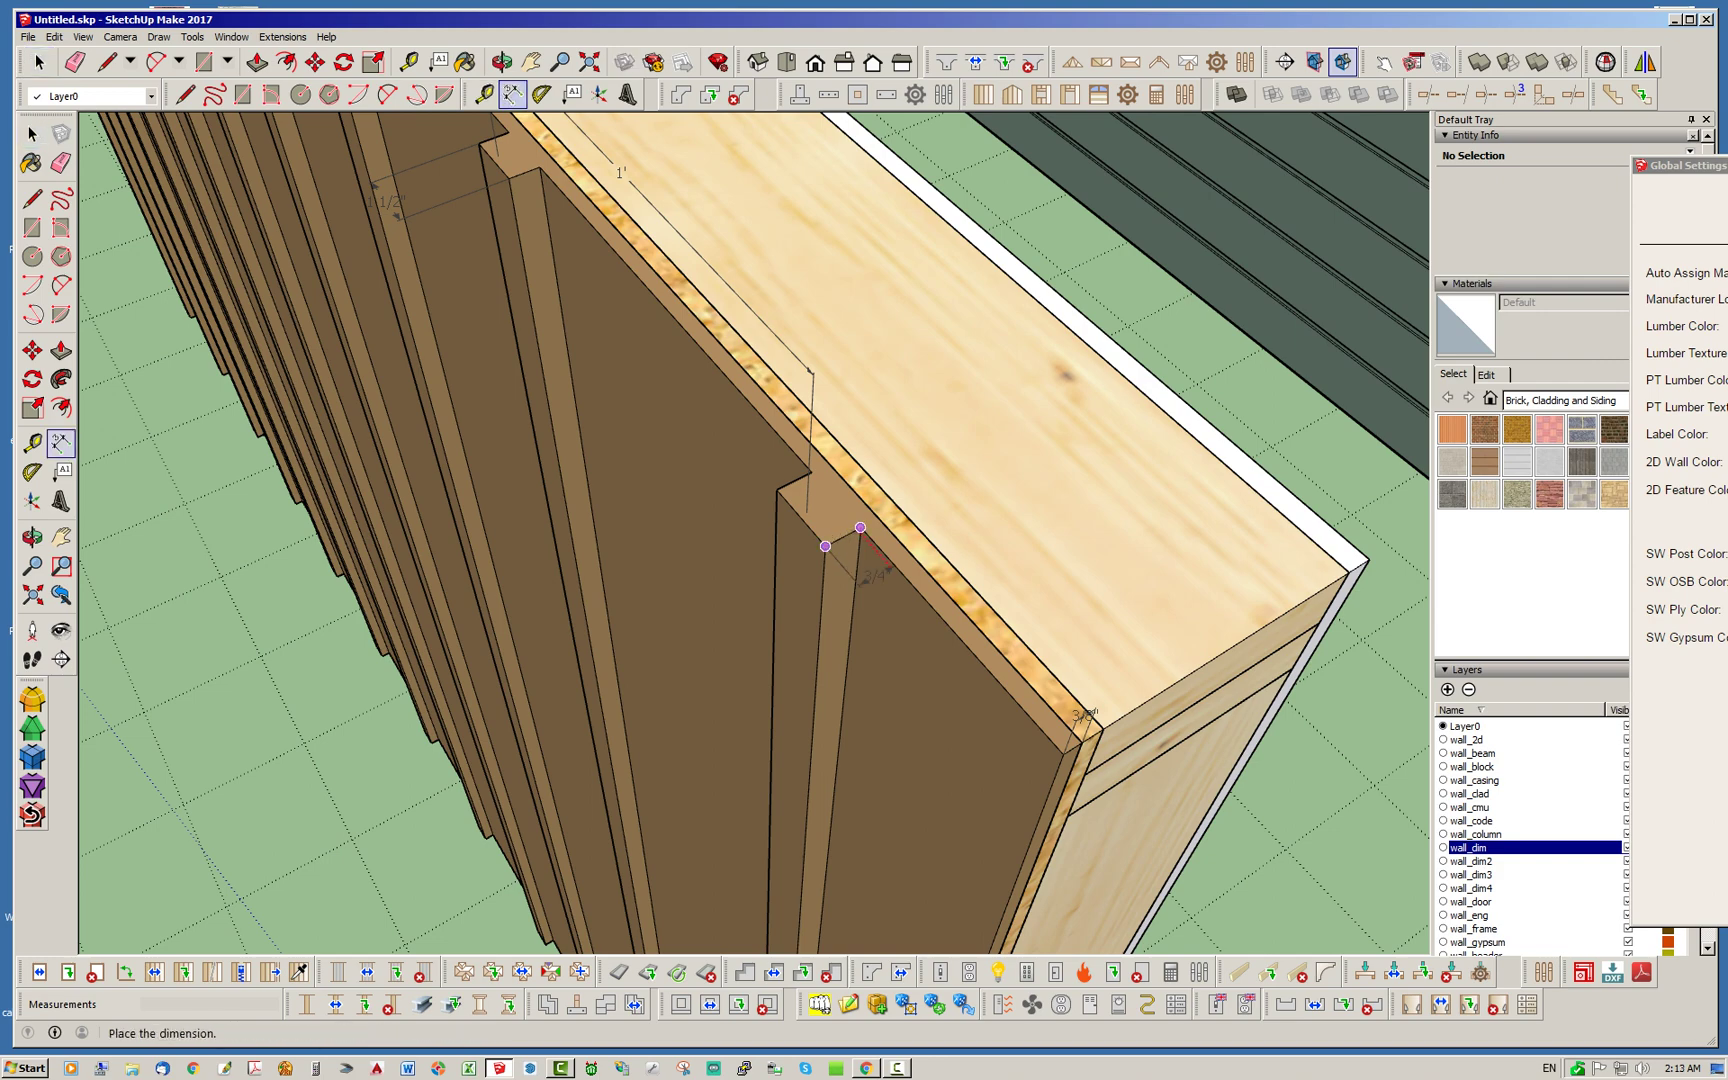
left_click(880, 578)
Check the batten material's entry in the custom material library again, and clear the settings window from the model.
middle_click_drag(700, 525, 806, 467)
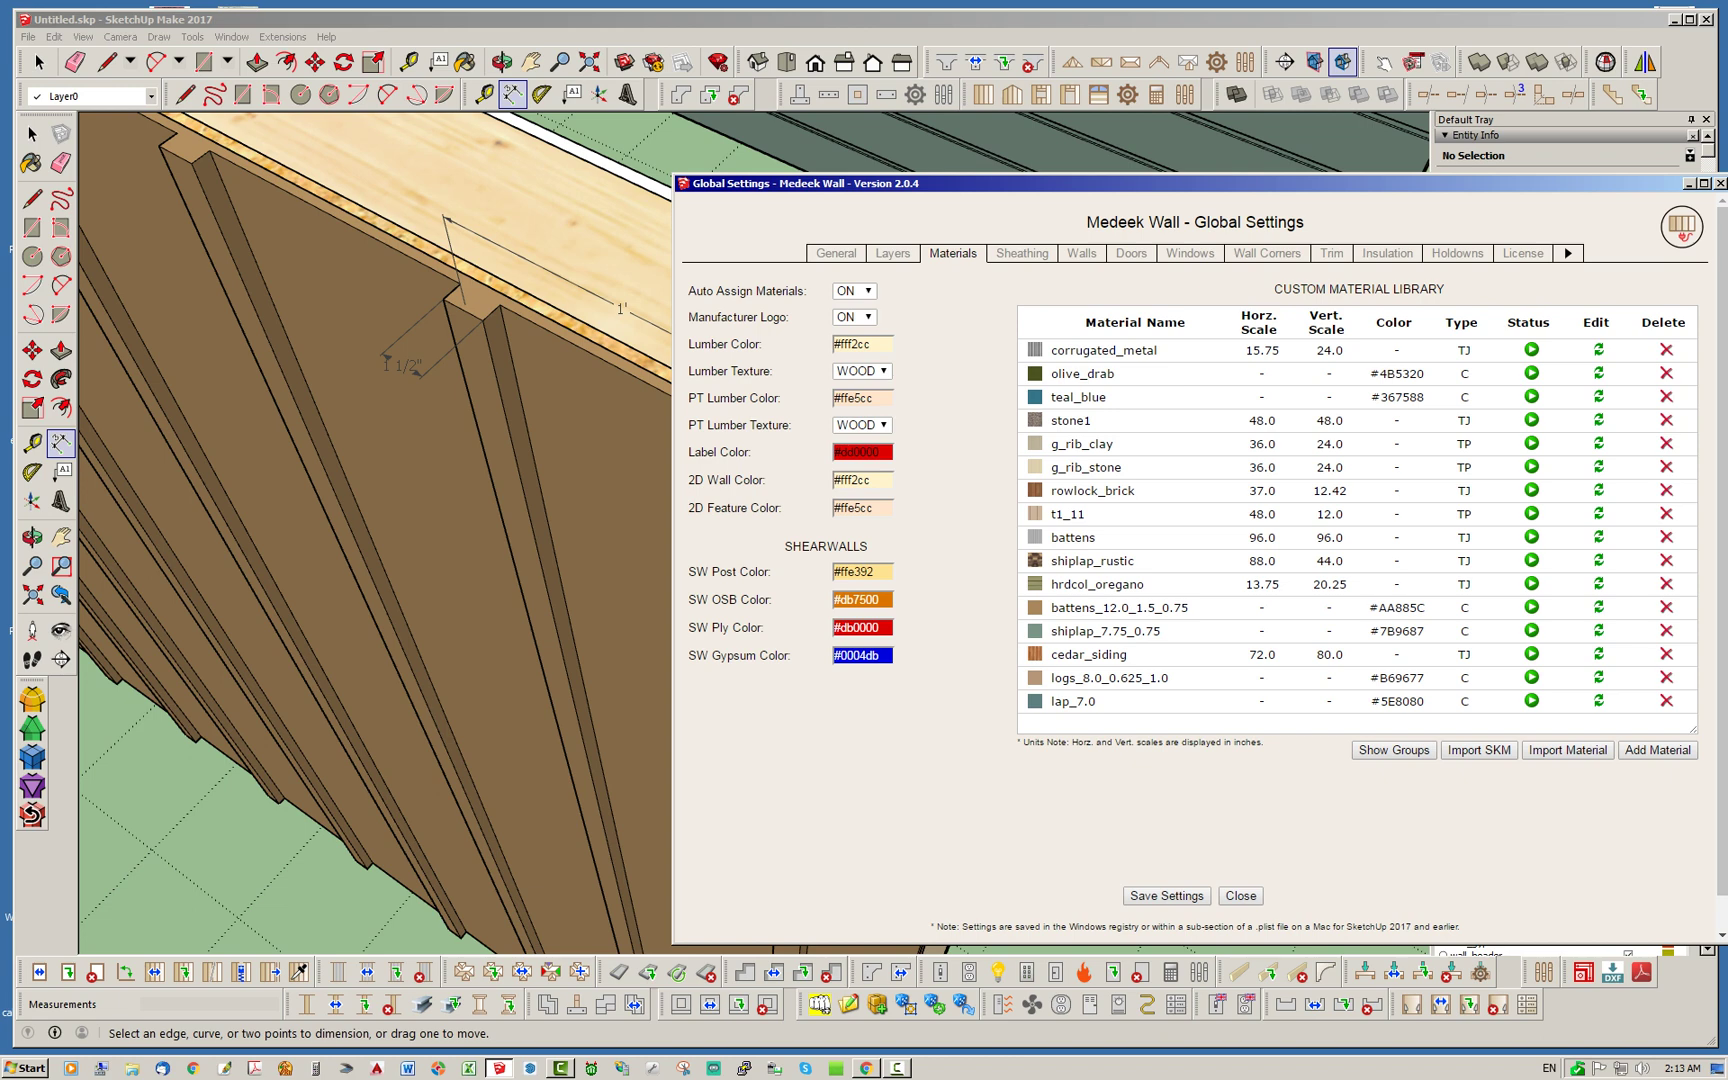
left_click_drag(1195, 183, 1101, 165)
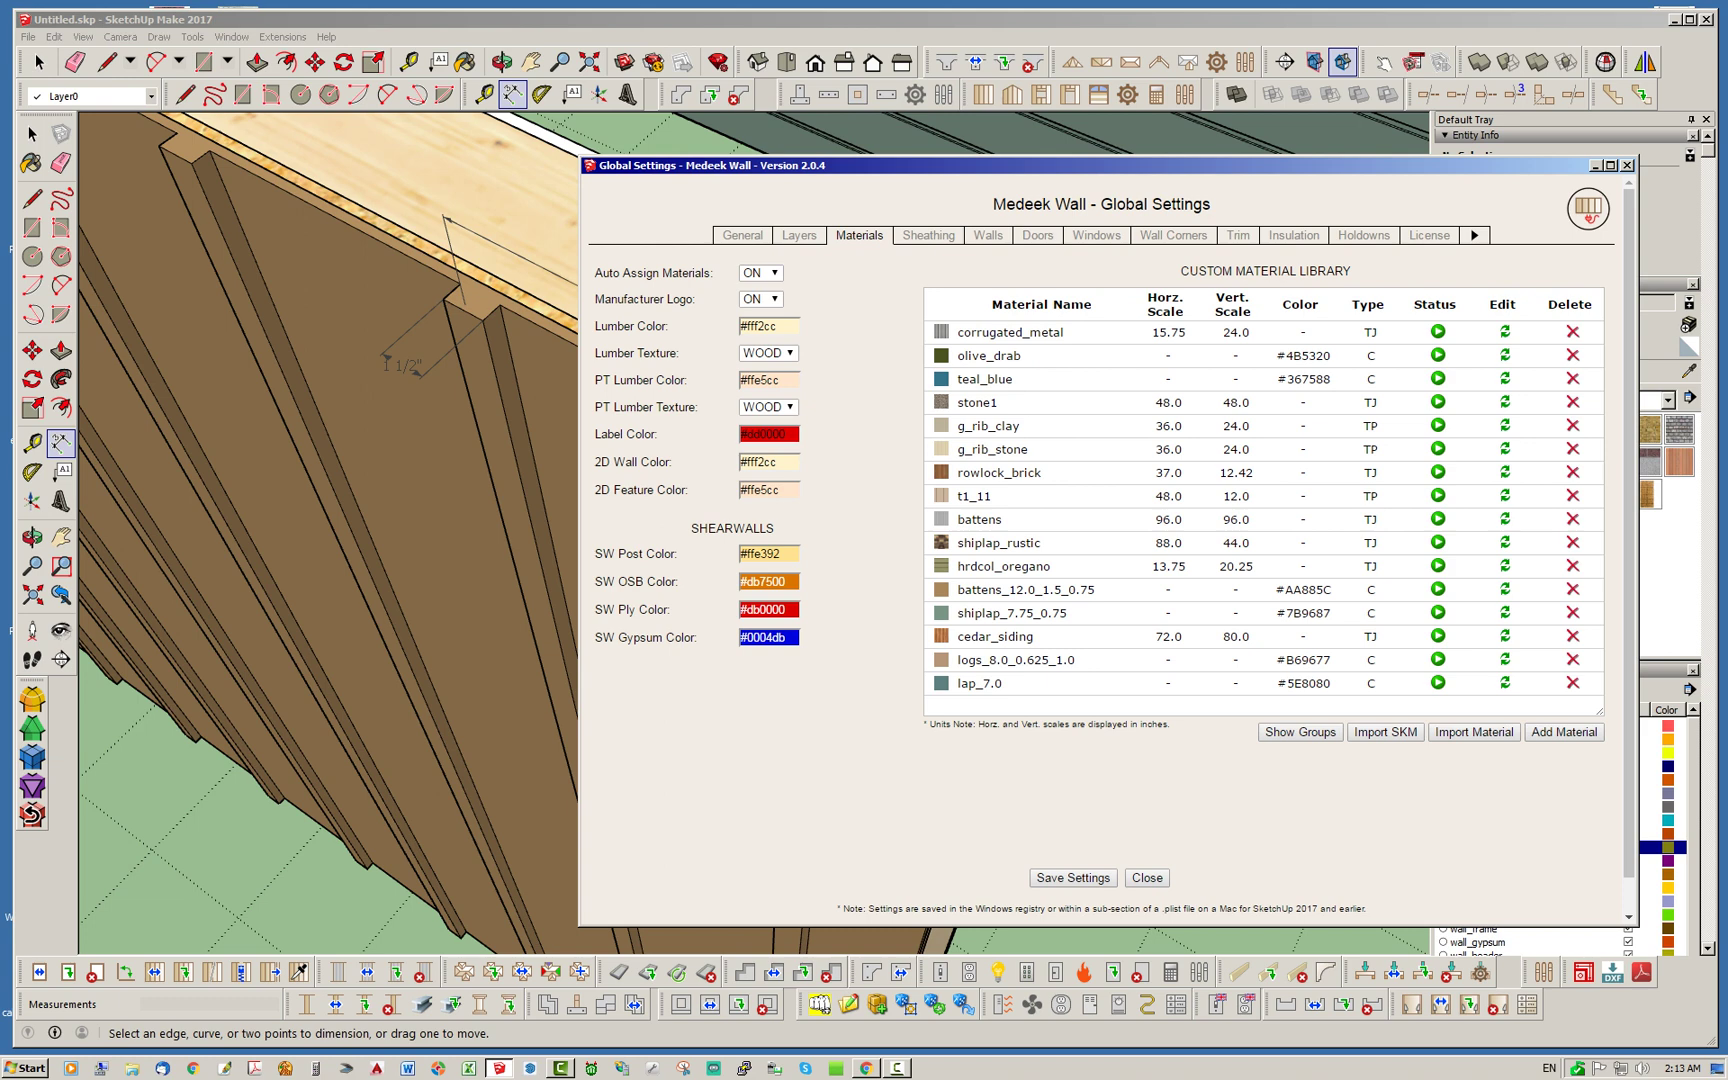
left_click_drag(1100, 165, 1727, 165)
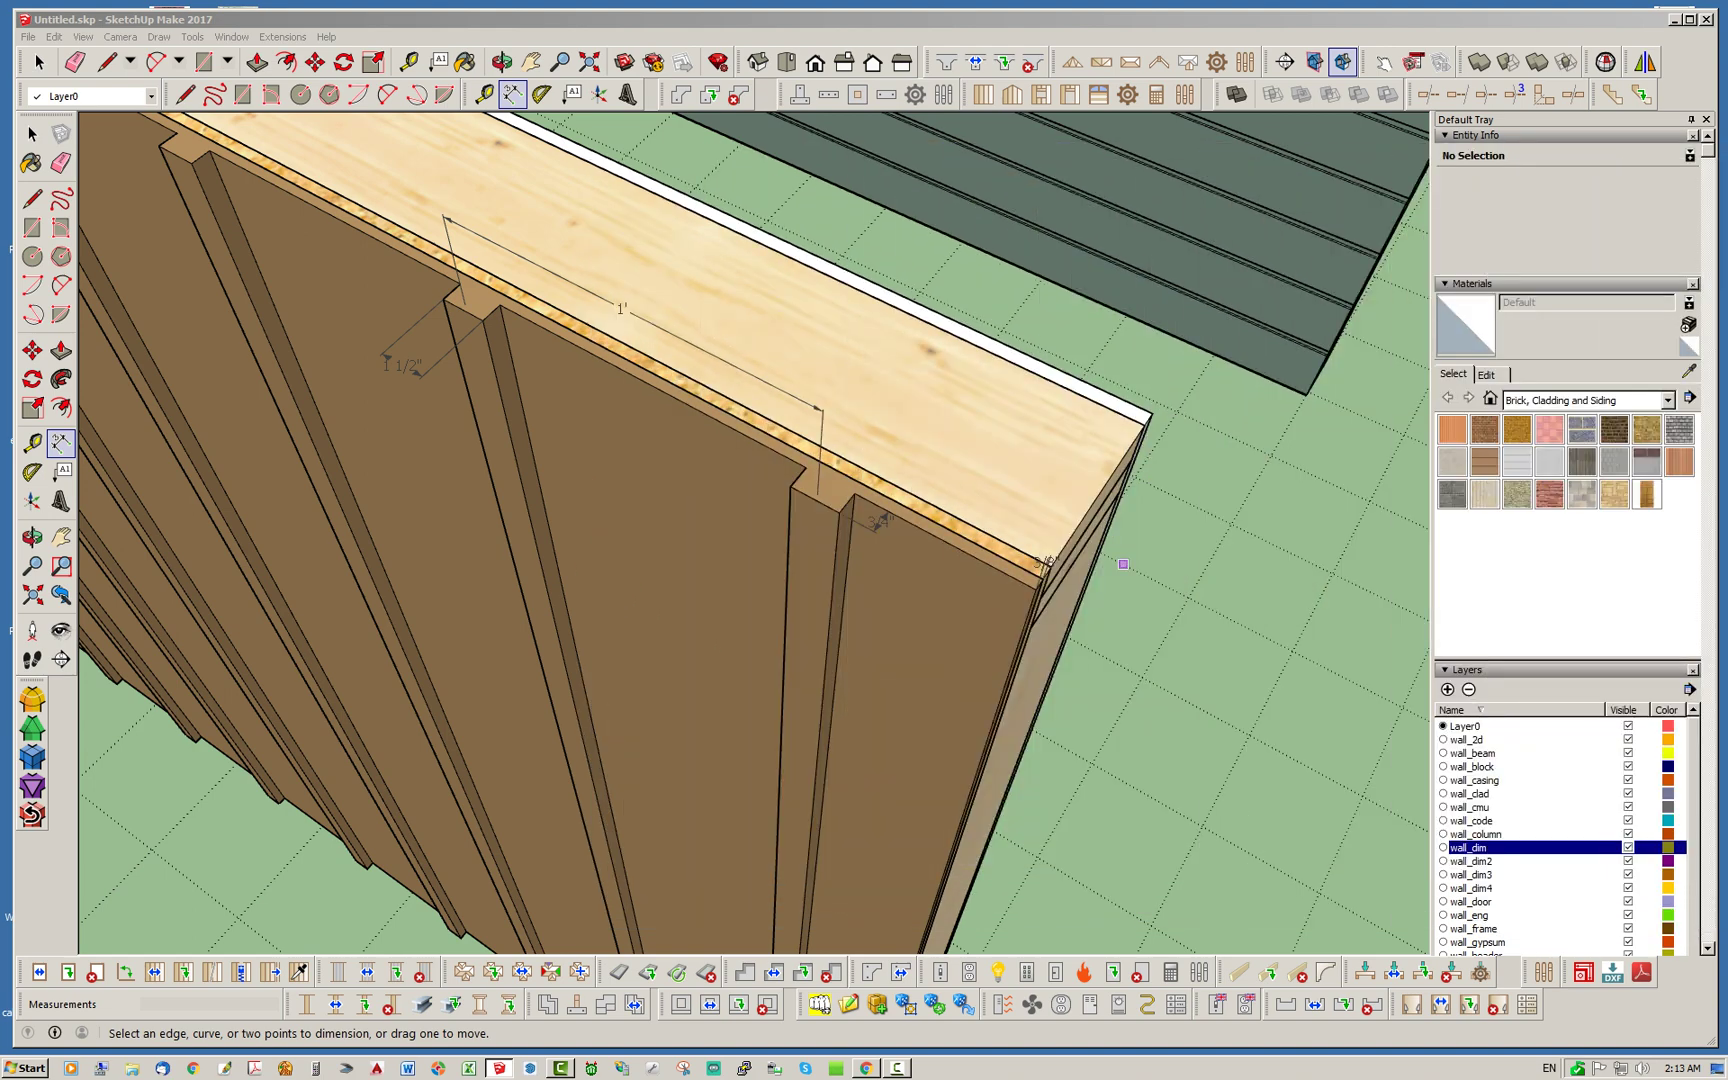
Examine the board spacing and groove width dimensions at the end of the green shiplap wall.
middle_click_drag(1123, 564, 154, 563)
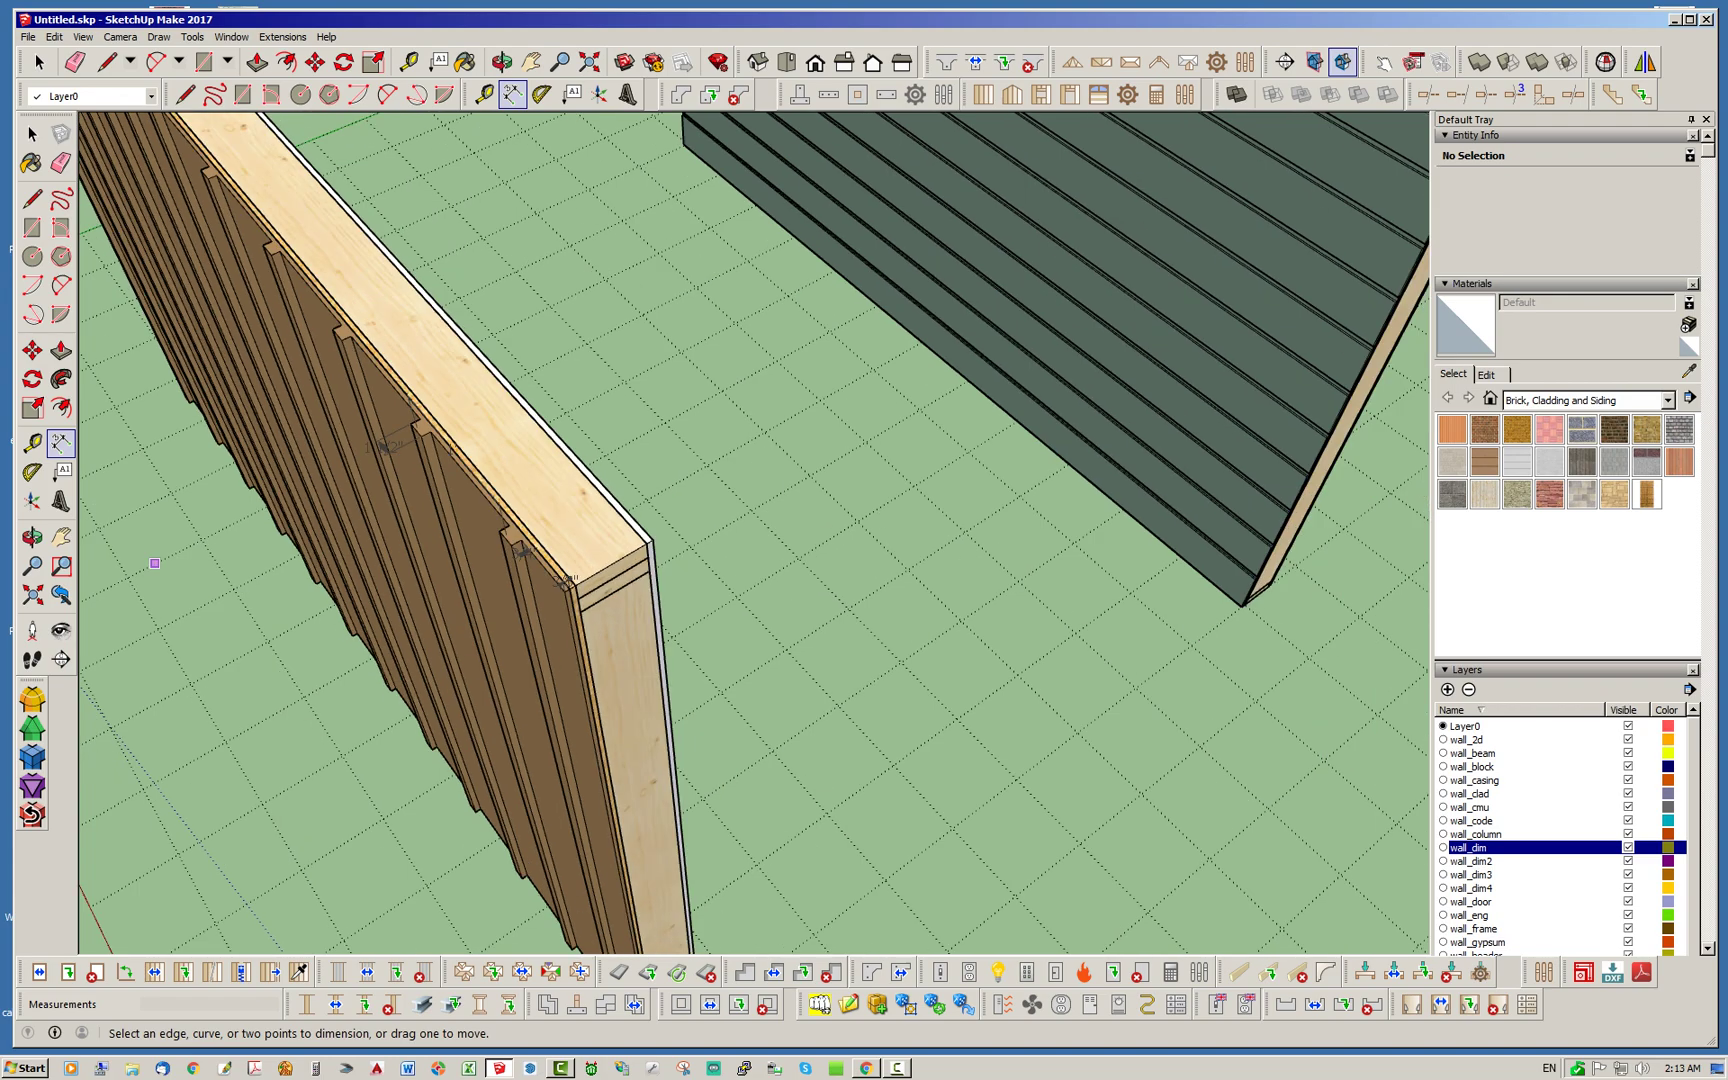
scroll(154, 563, "down", 3)
scroll(907, 420, "up", 6)
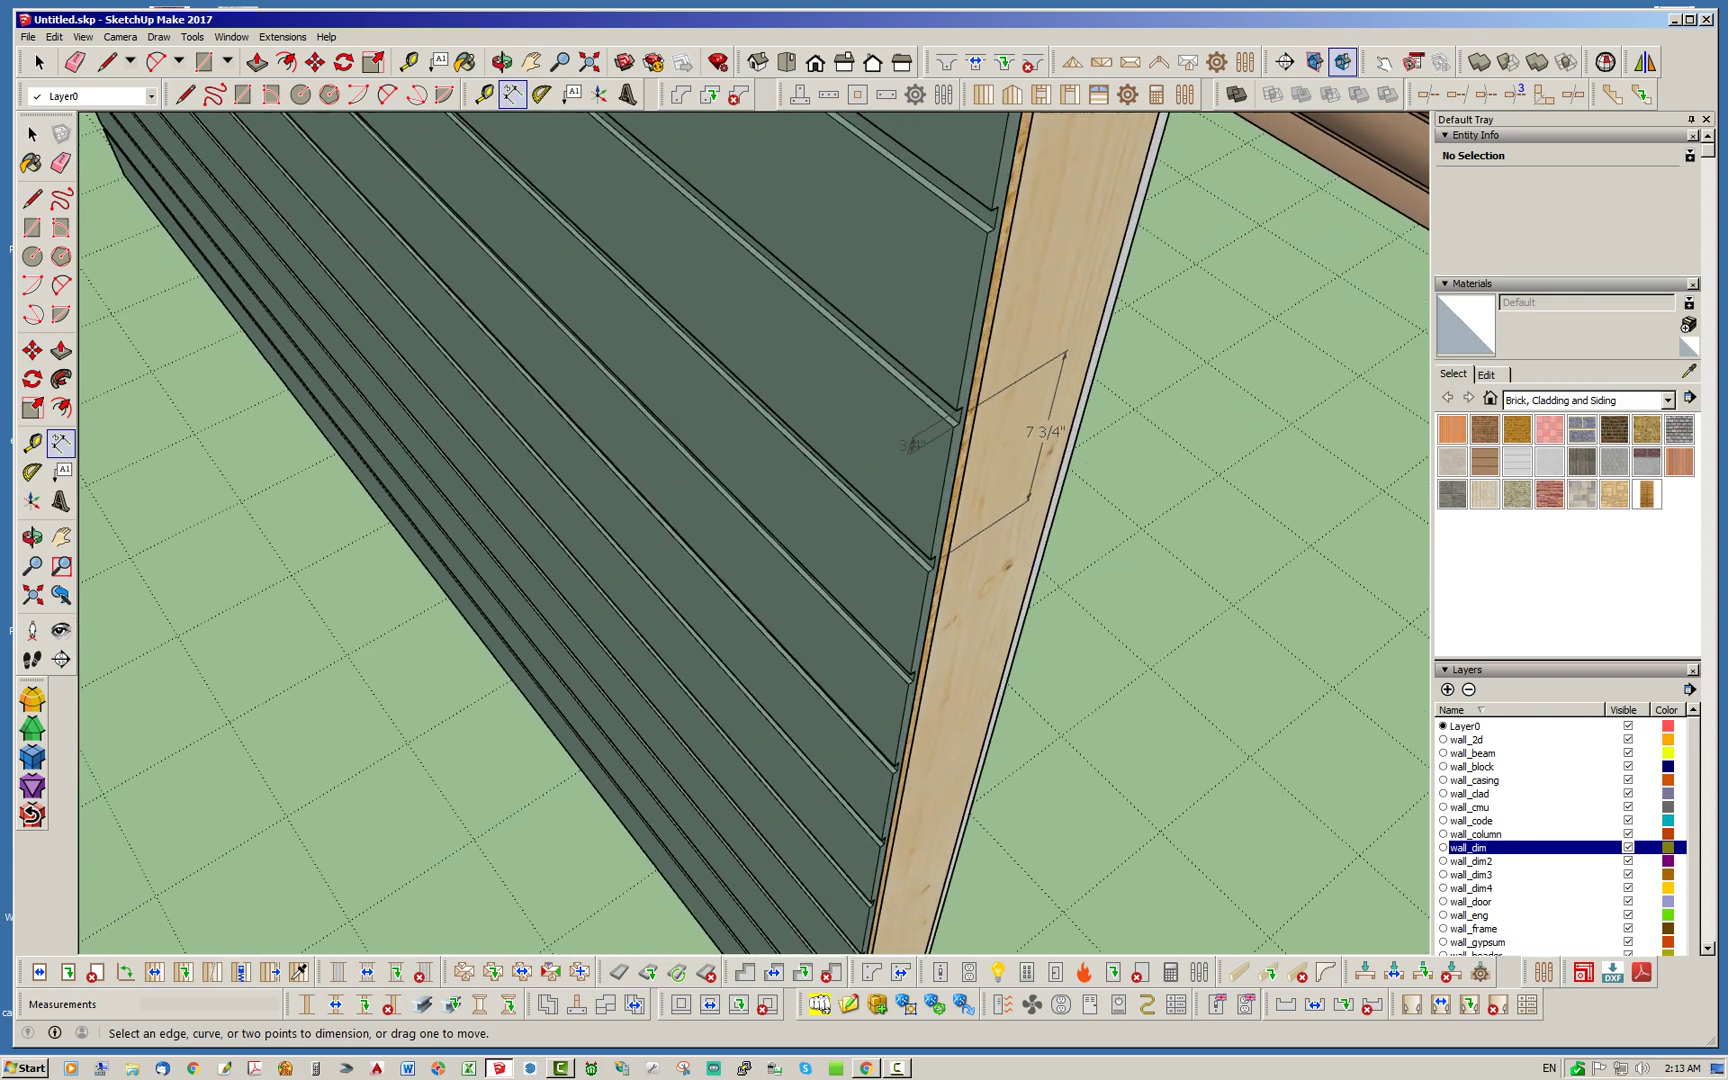
scroll(907, 430, "up", 2)
middle_click_drag(907, 430, 915, 300)
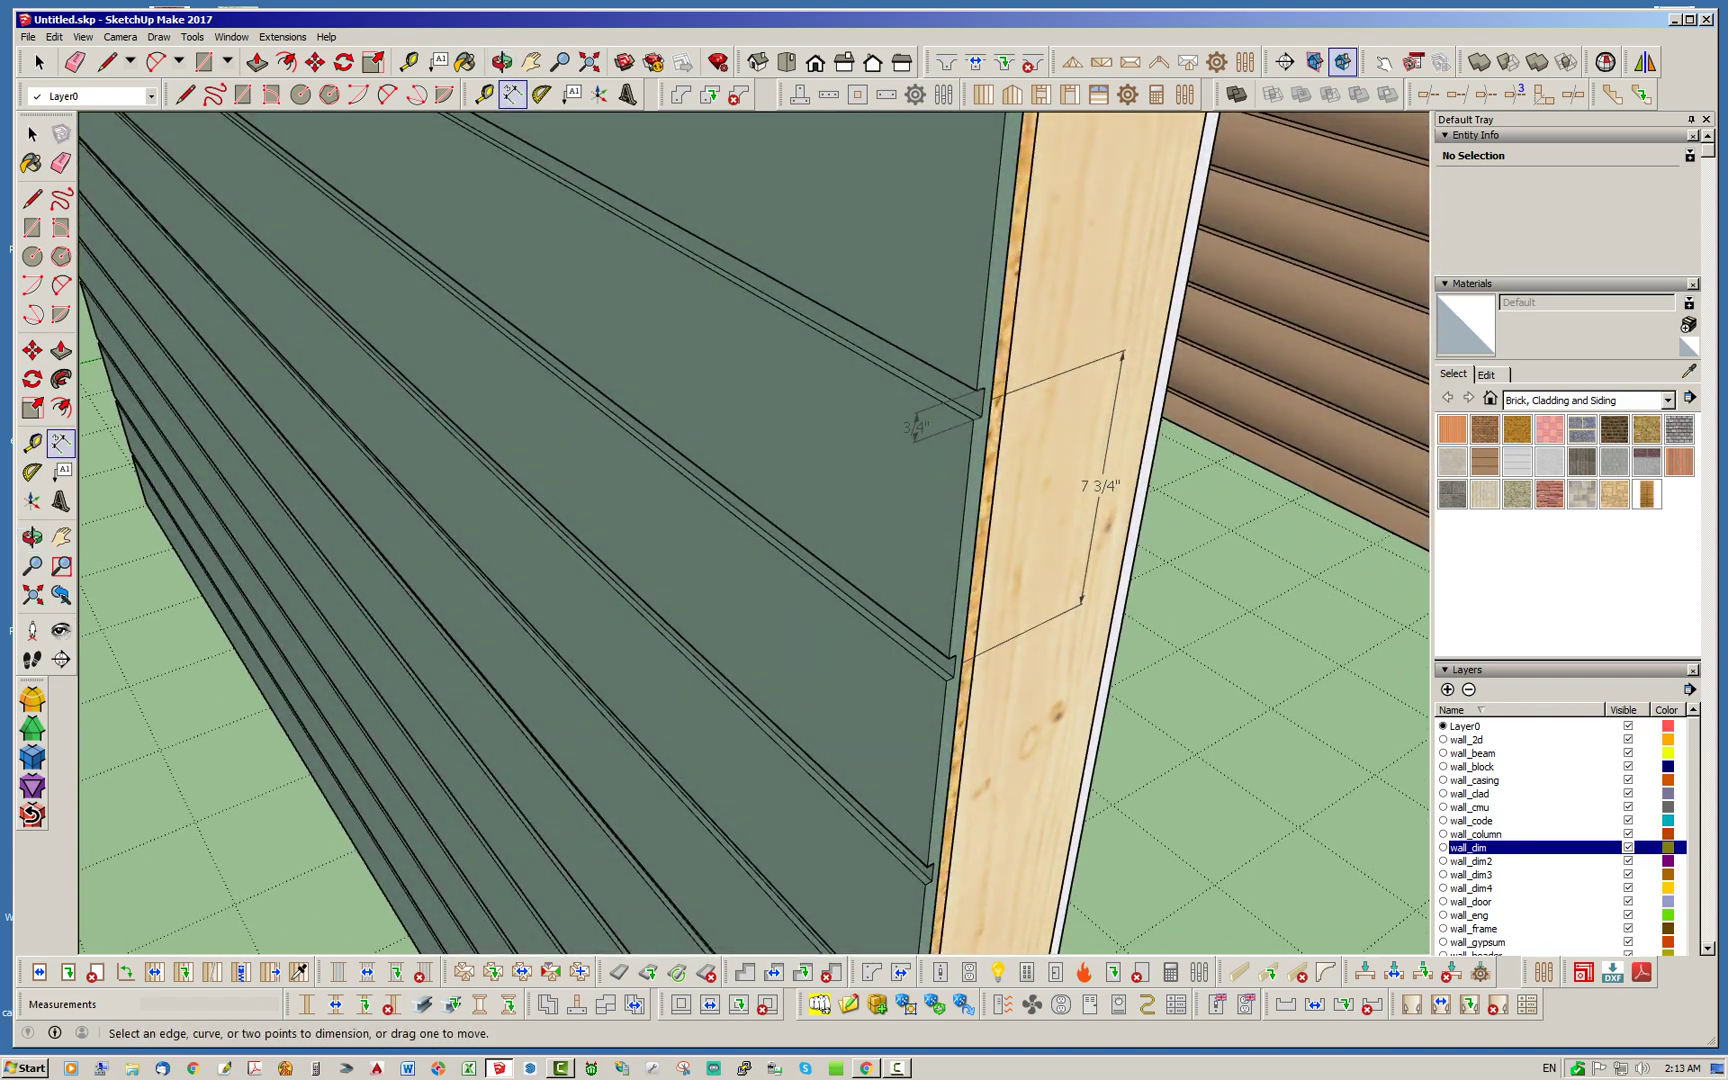
middle_click_drag(760, 456, 660, 459)
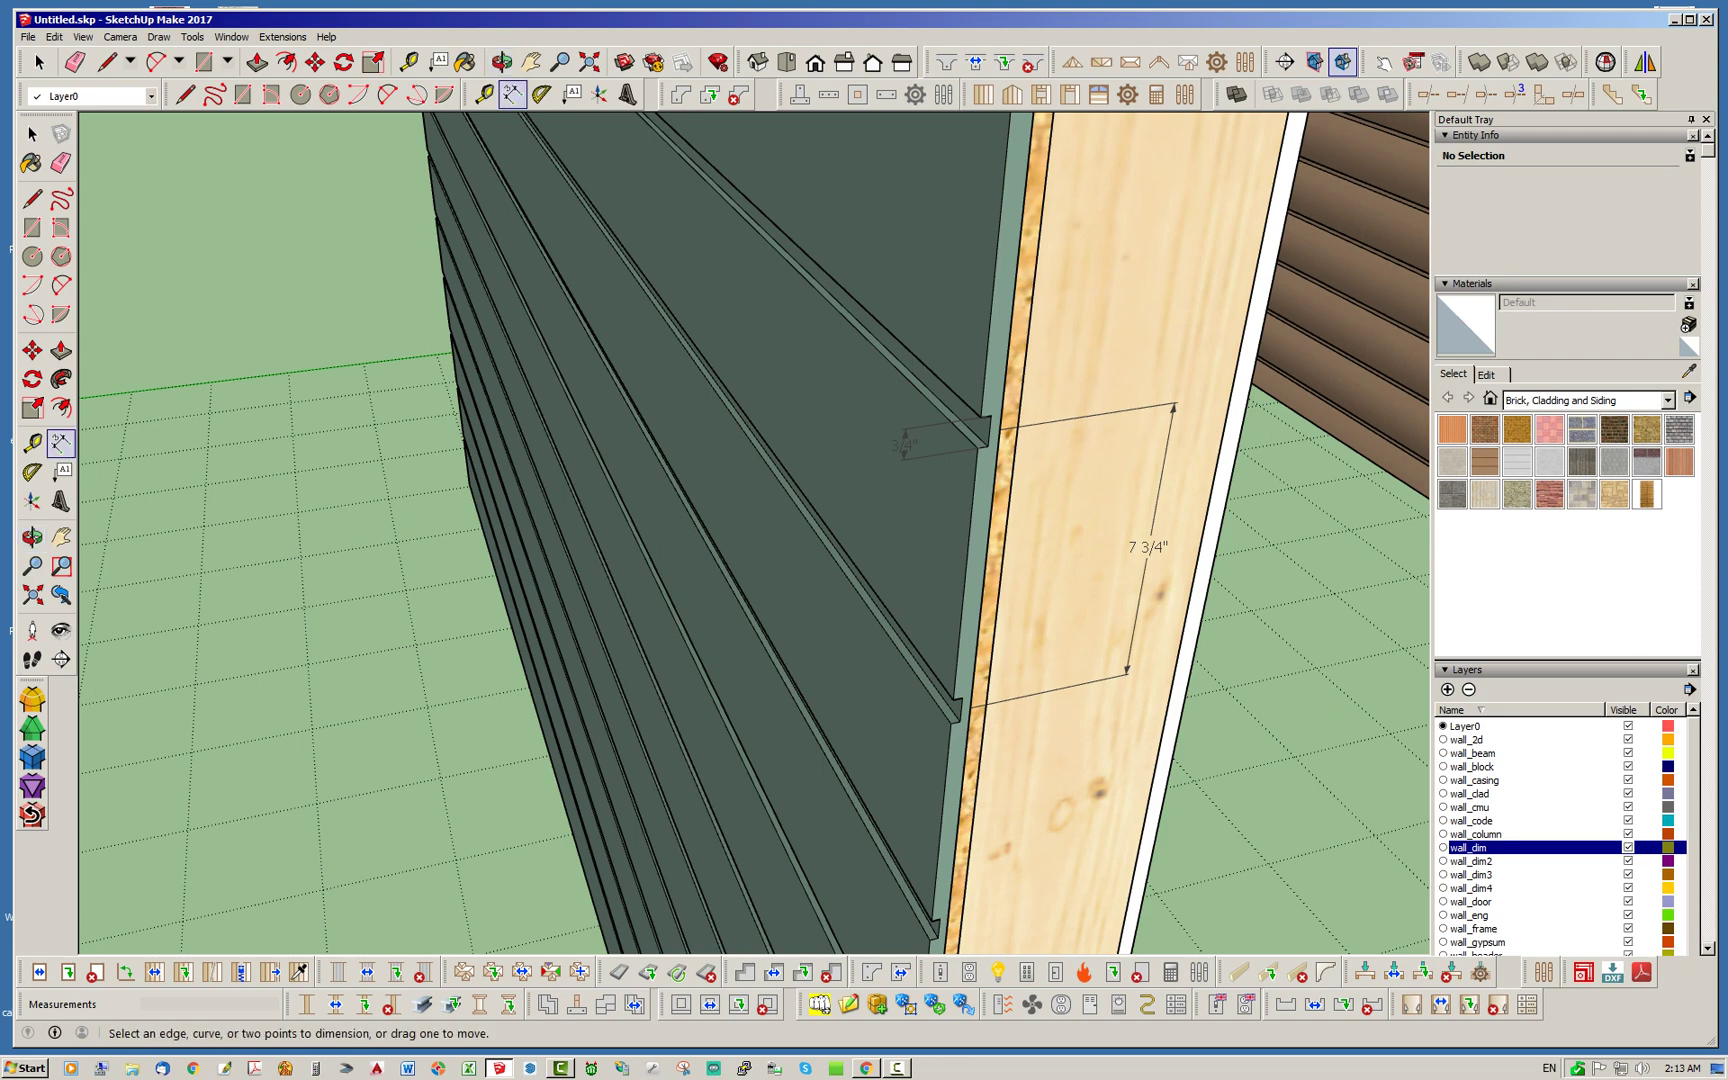
Check the shiplap material's entry in the custom material library, and move the settings window away from the shiplap wall.
left_click_drag(1727, 137, 1090, 176)
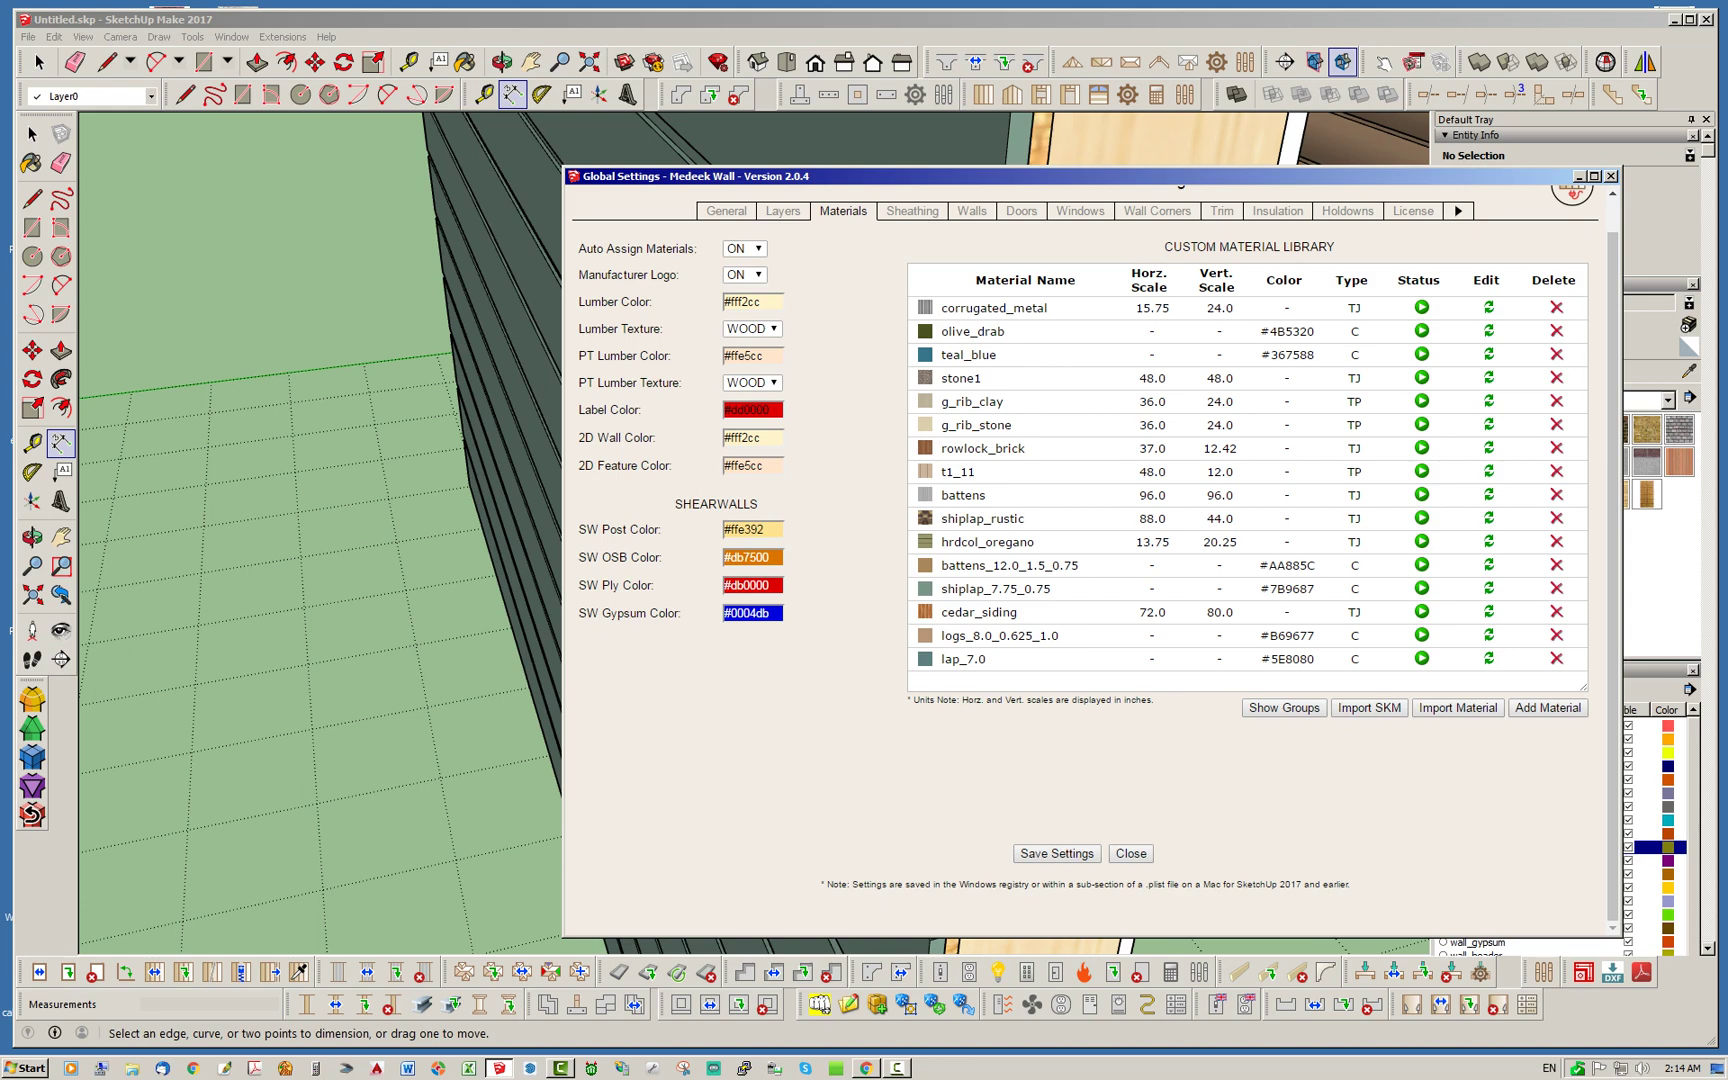
left_click_drag(1083, 186, 1727, 156)
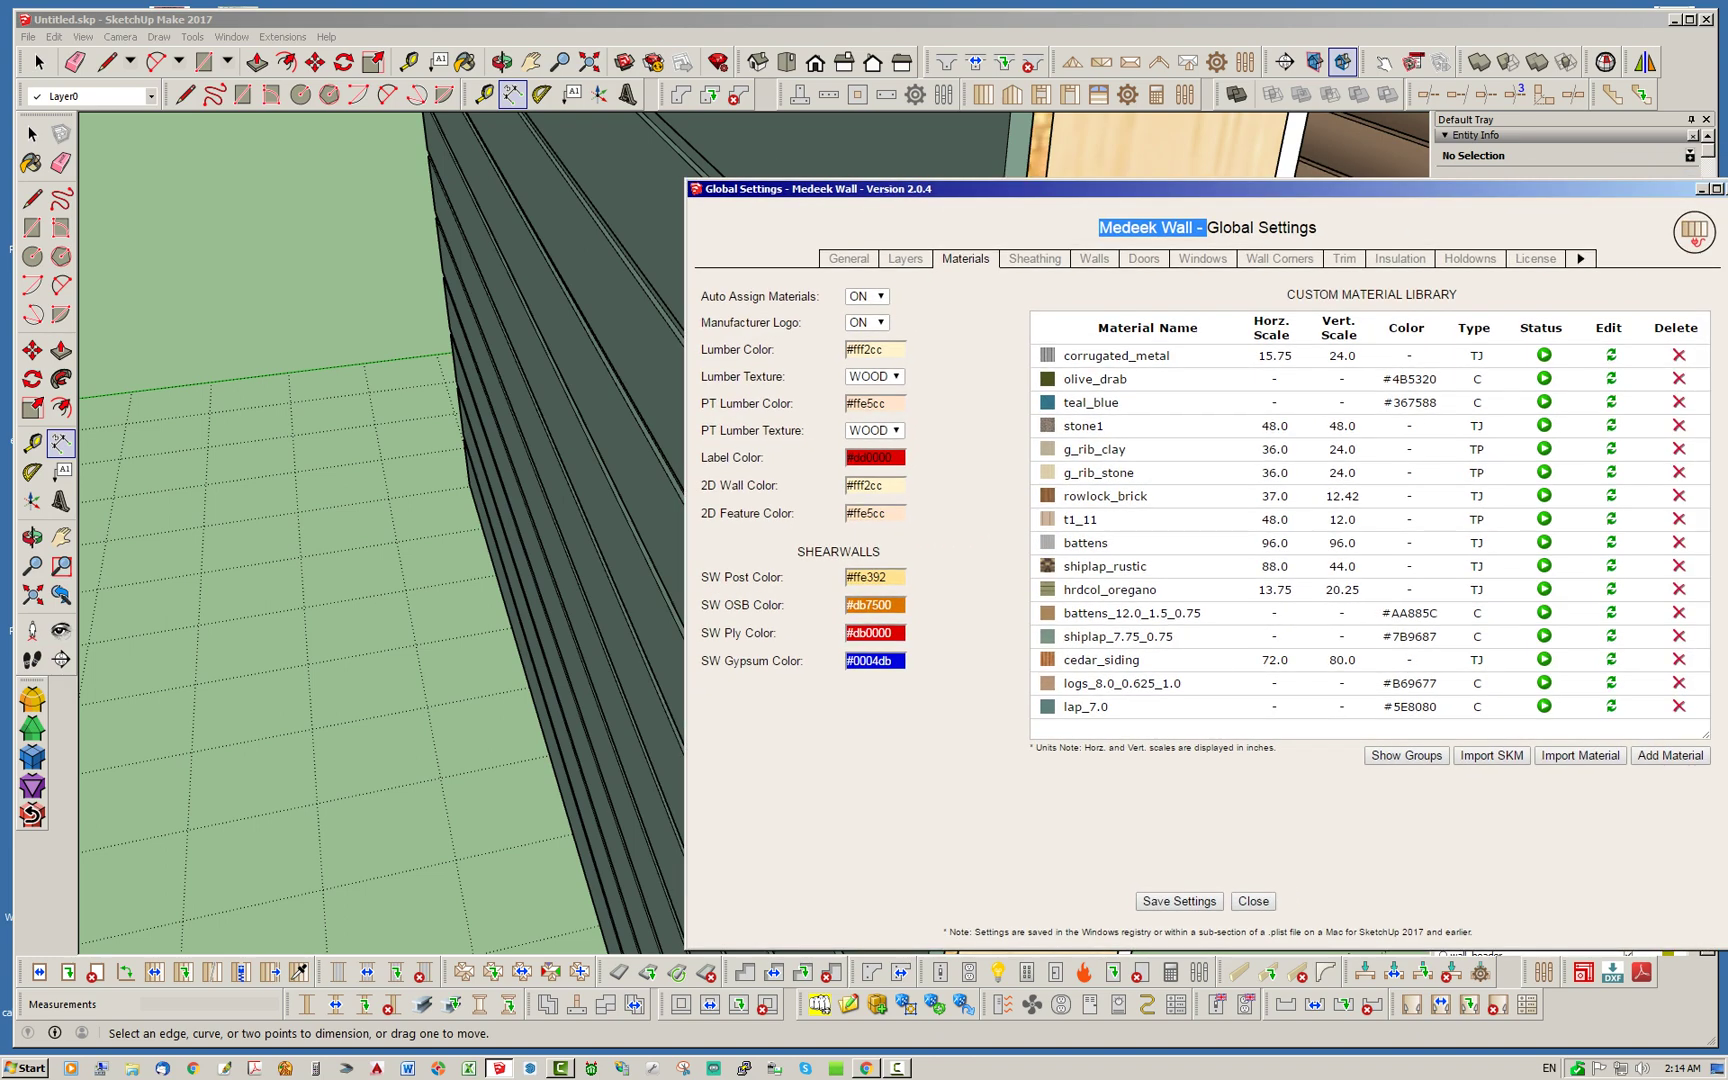
key("Escape")
Inspect the shiplap groove profile at the wall's end, including its groove width, board spacing and panel thickness.
scroll(755, 530, "up", 1)
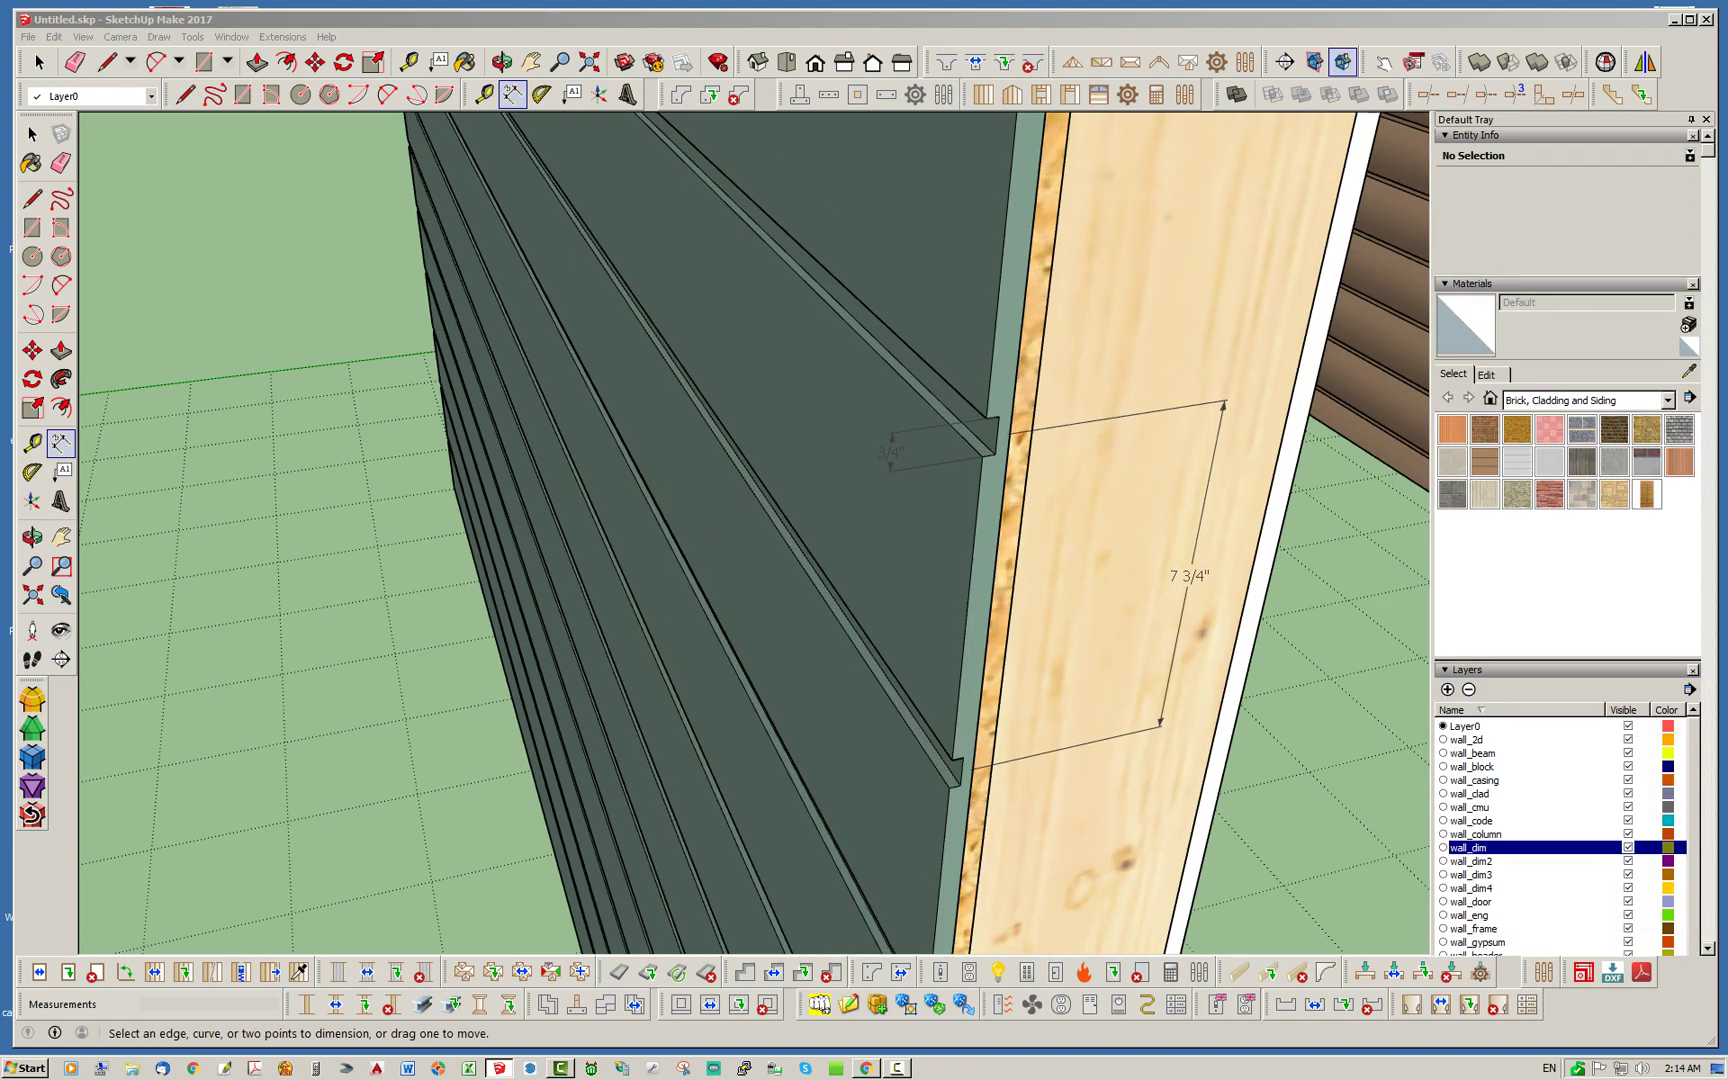
scroll(1015, 452, "up", 3)
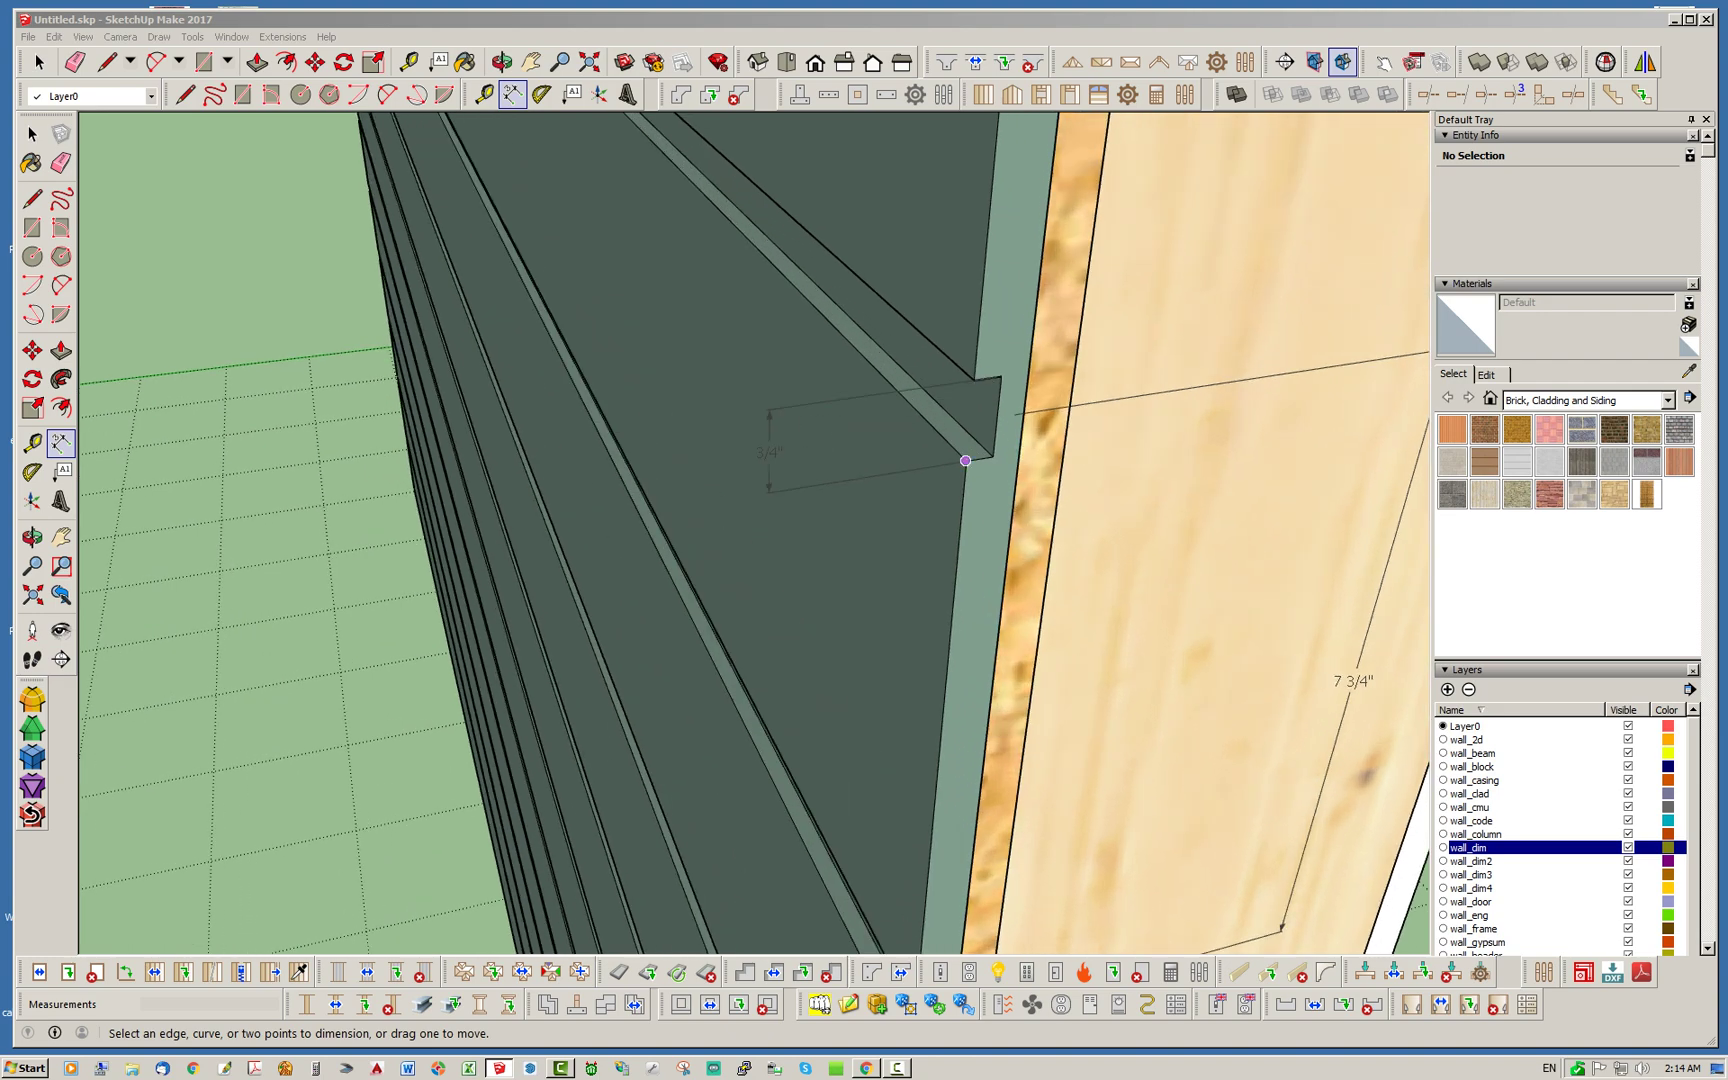
scroll(800, 412, "down", 2)
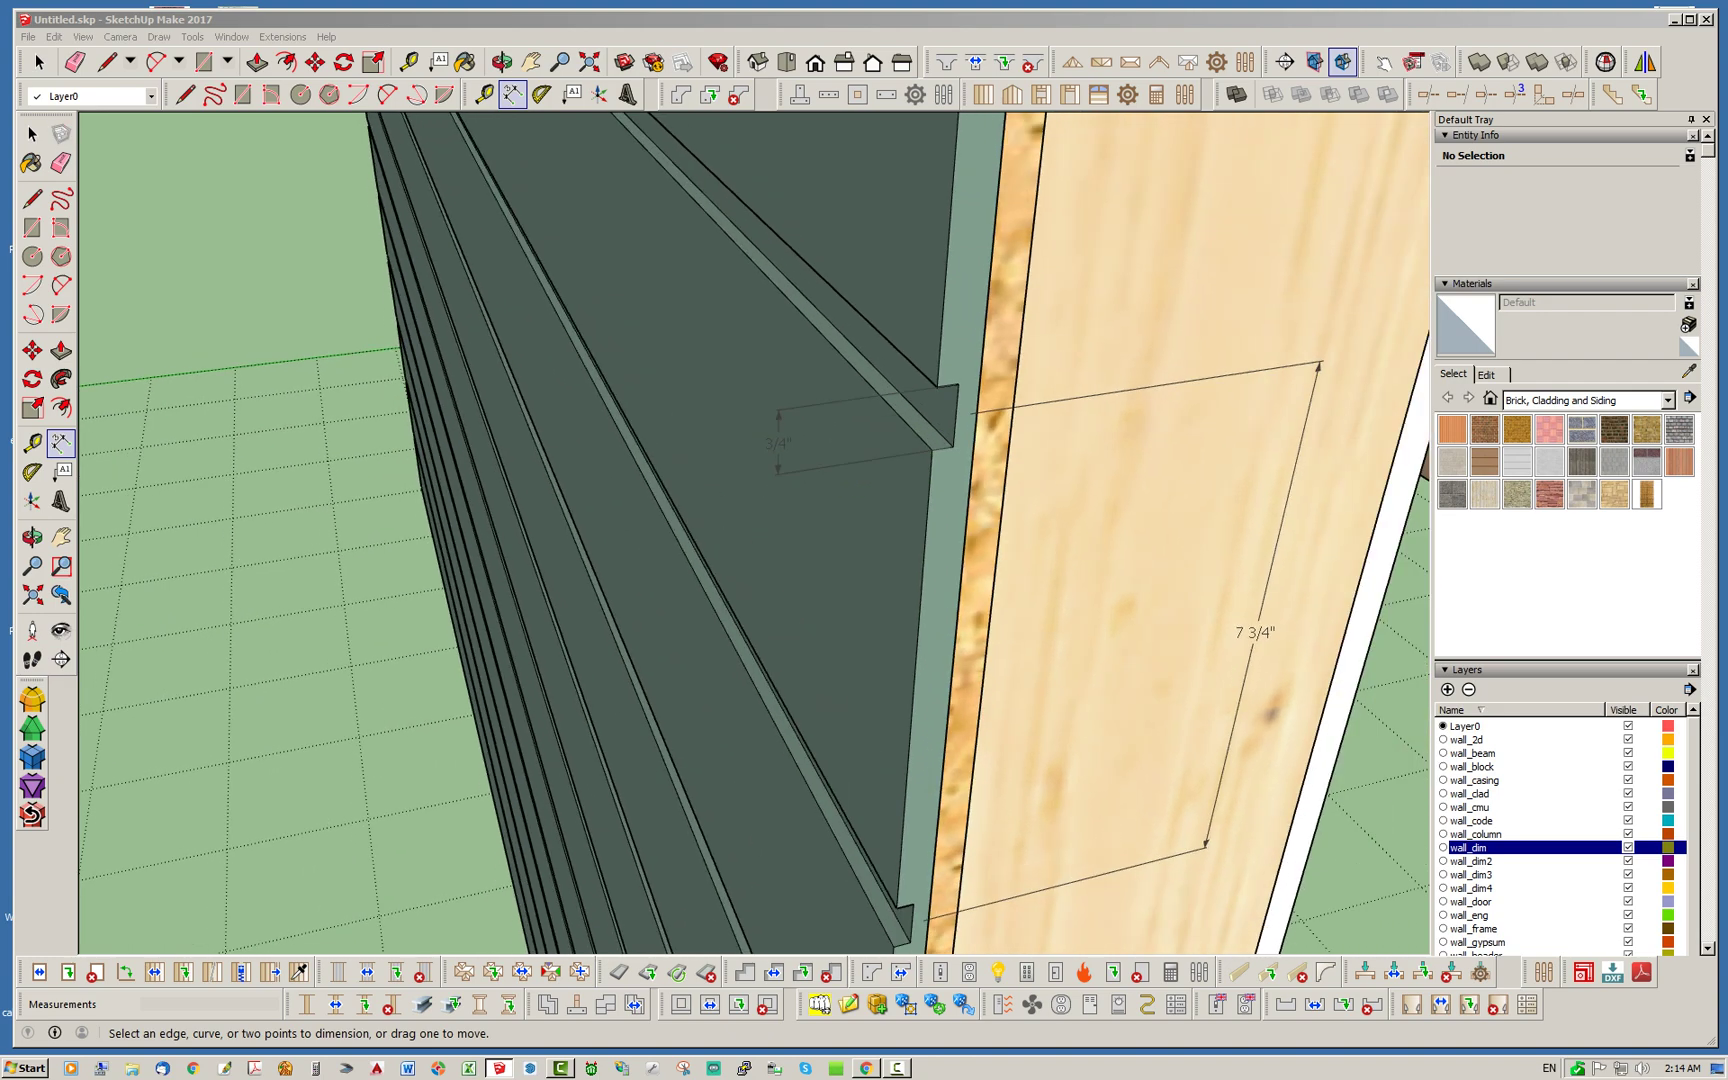
scroll(865, 400, "down", 4)
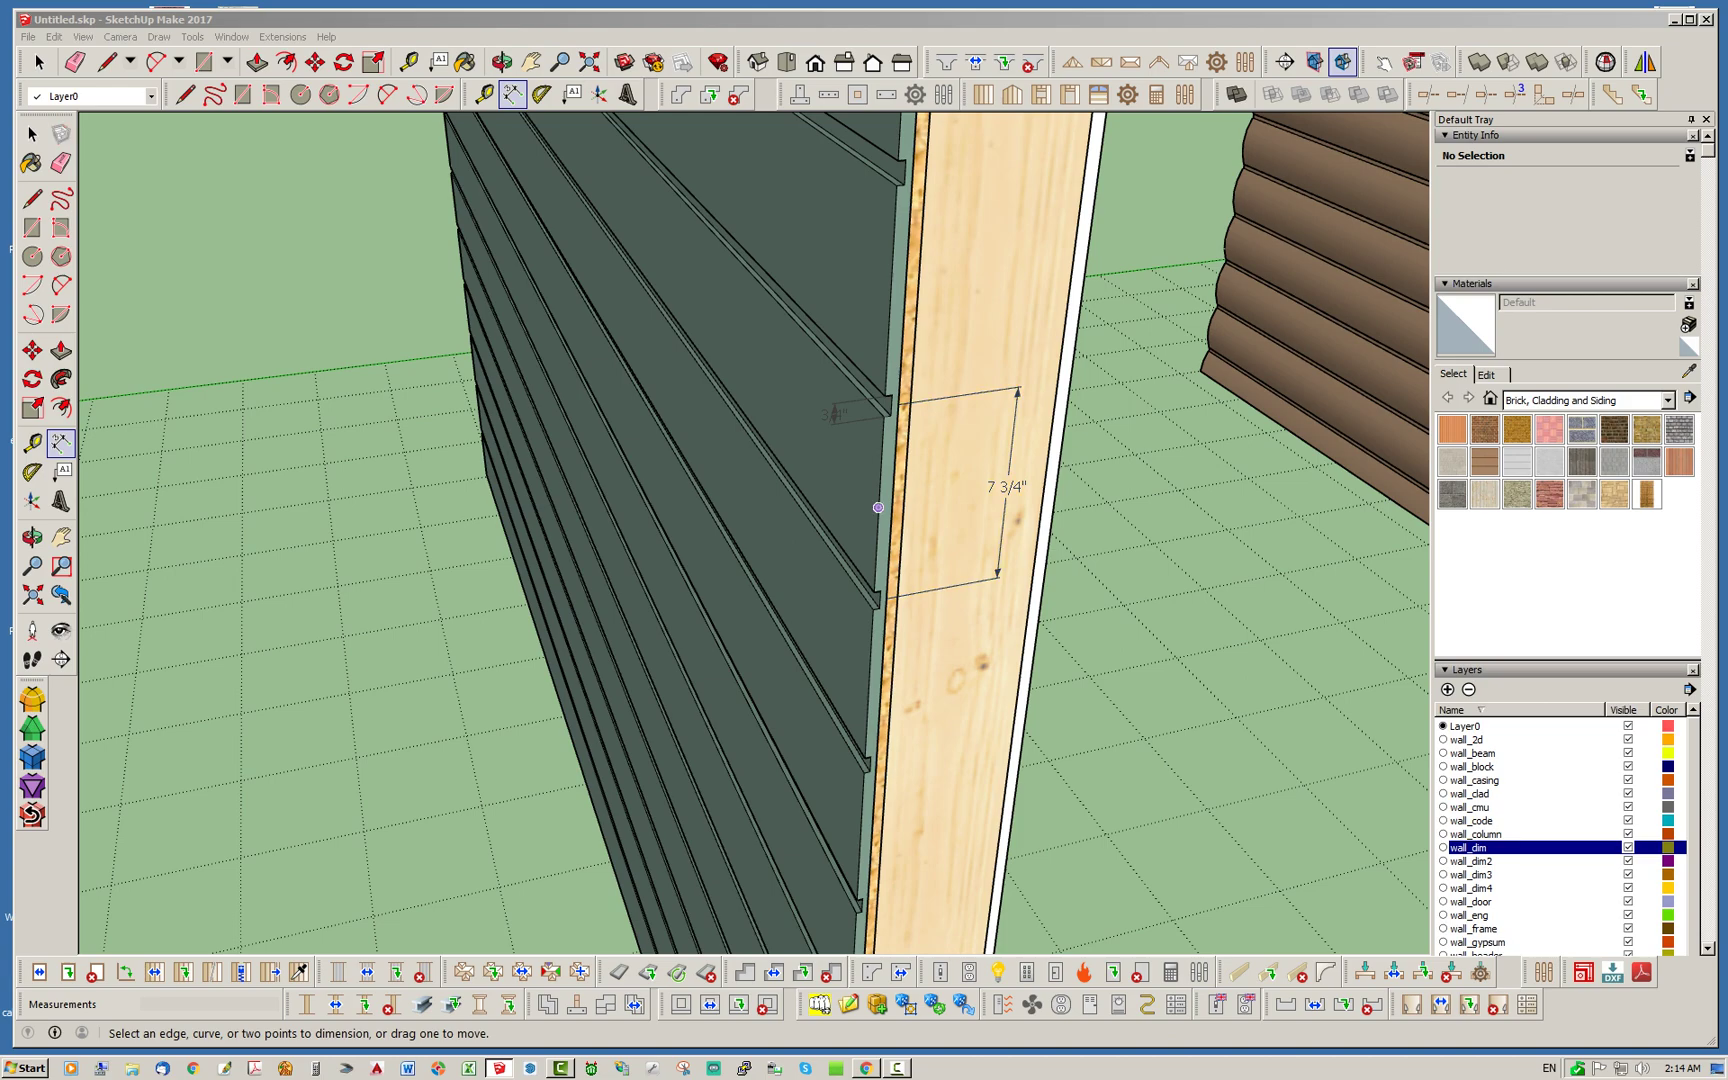
mouse_move(878, 507)
middle_mouse_down()
mouse_move(940, 505)
mouse_move(885, 535)
middle_mouse_up()
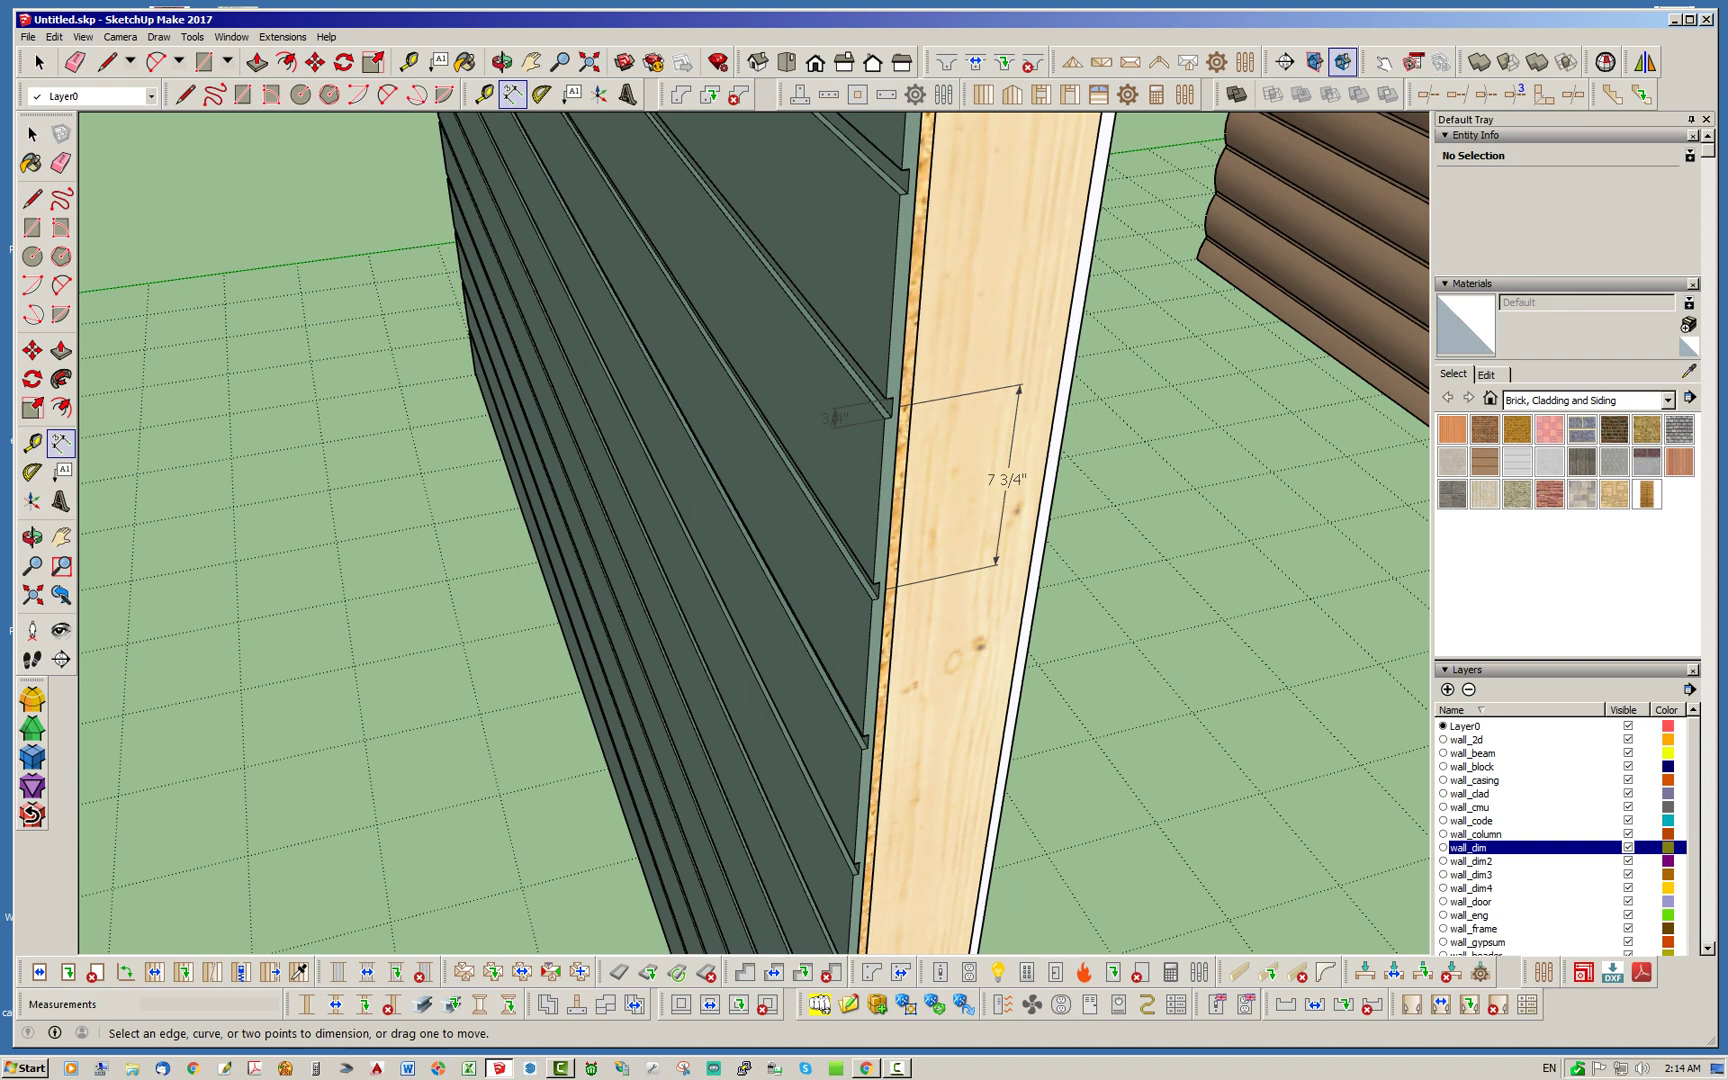
key("space")
scroll(907, 422, "up", 5)
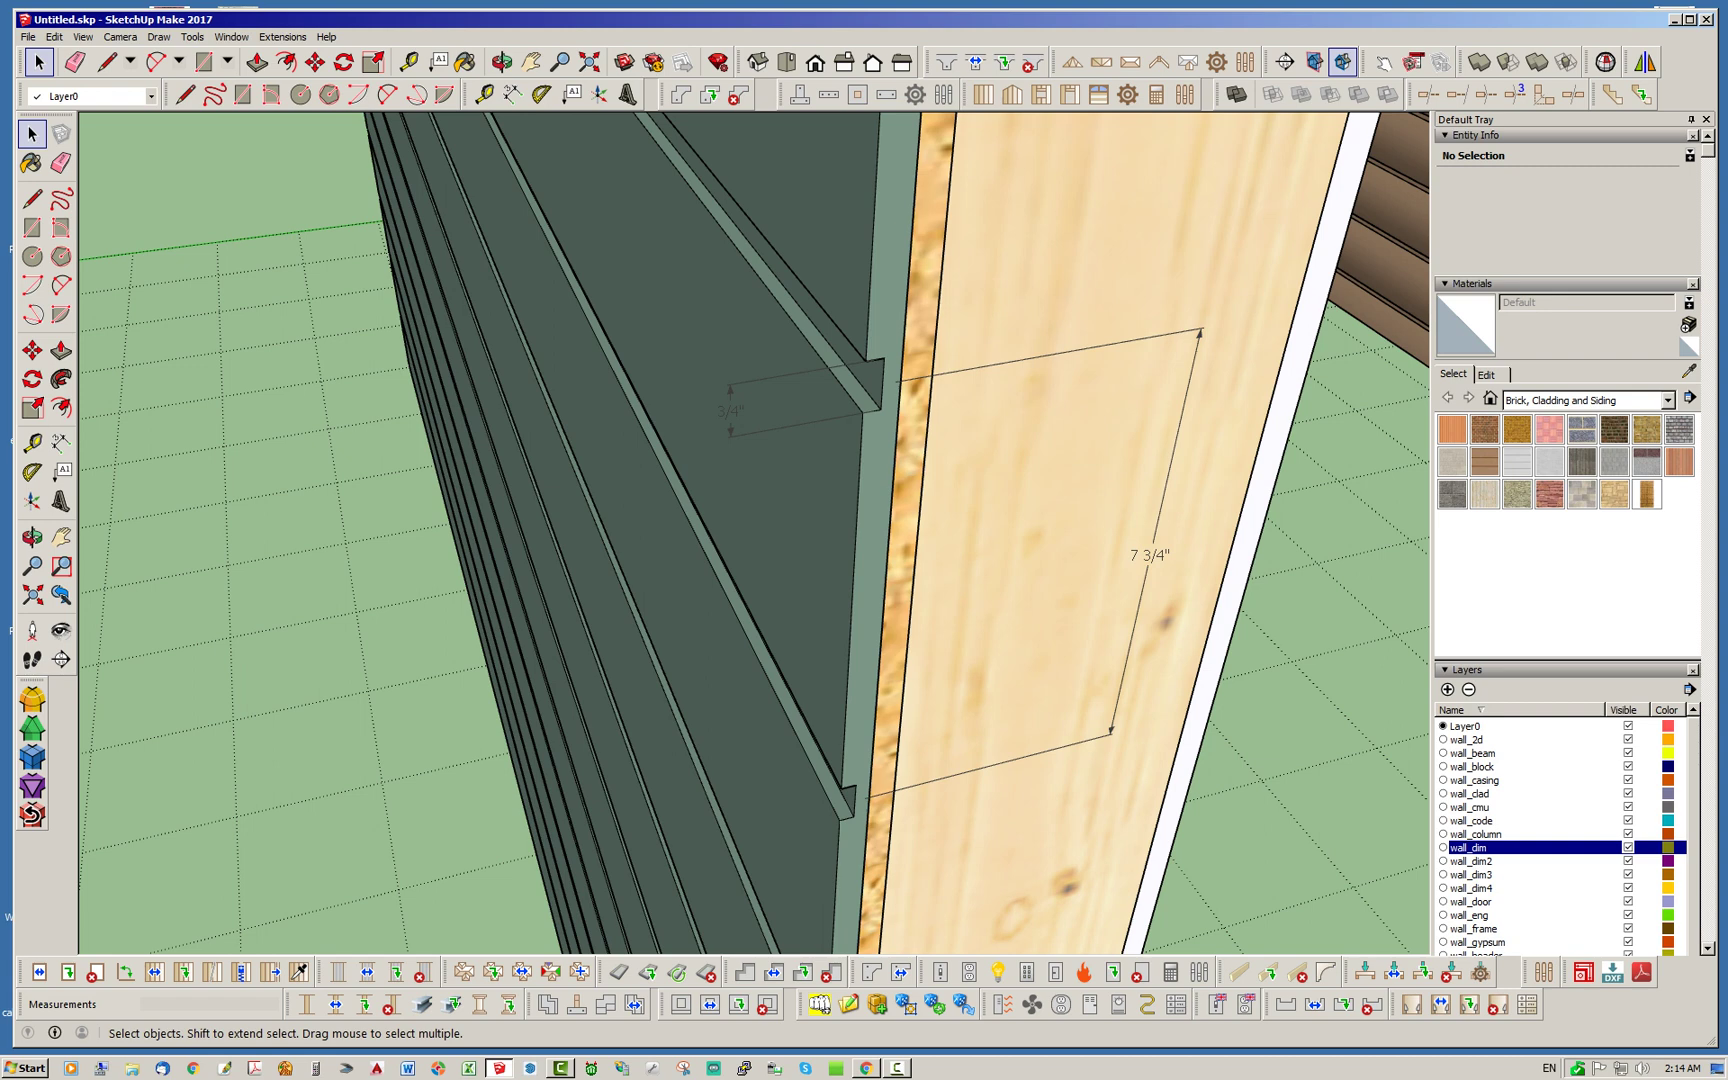
middle_click_drag(866, 560, 830, 560)
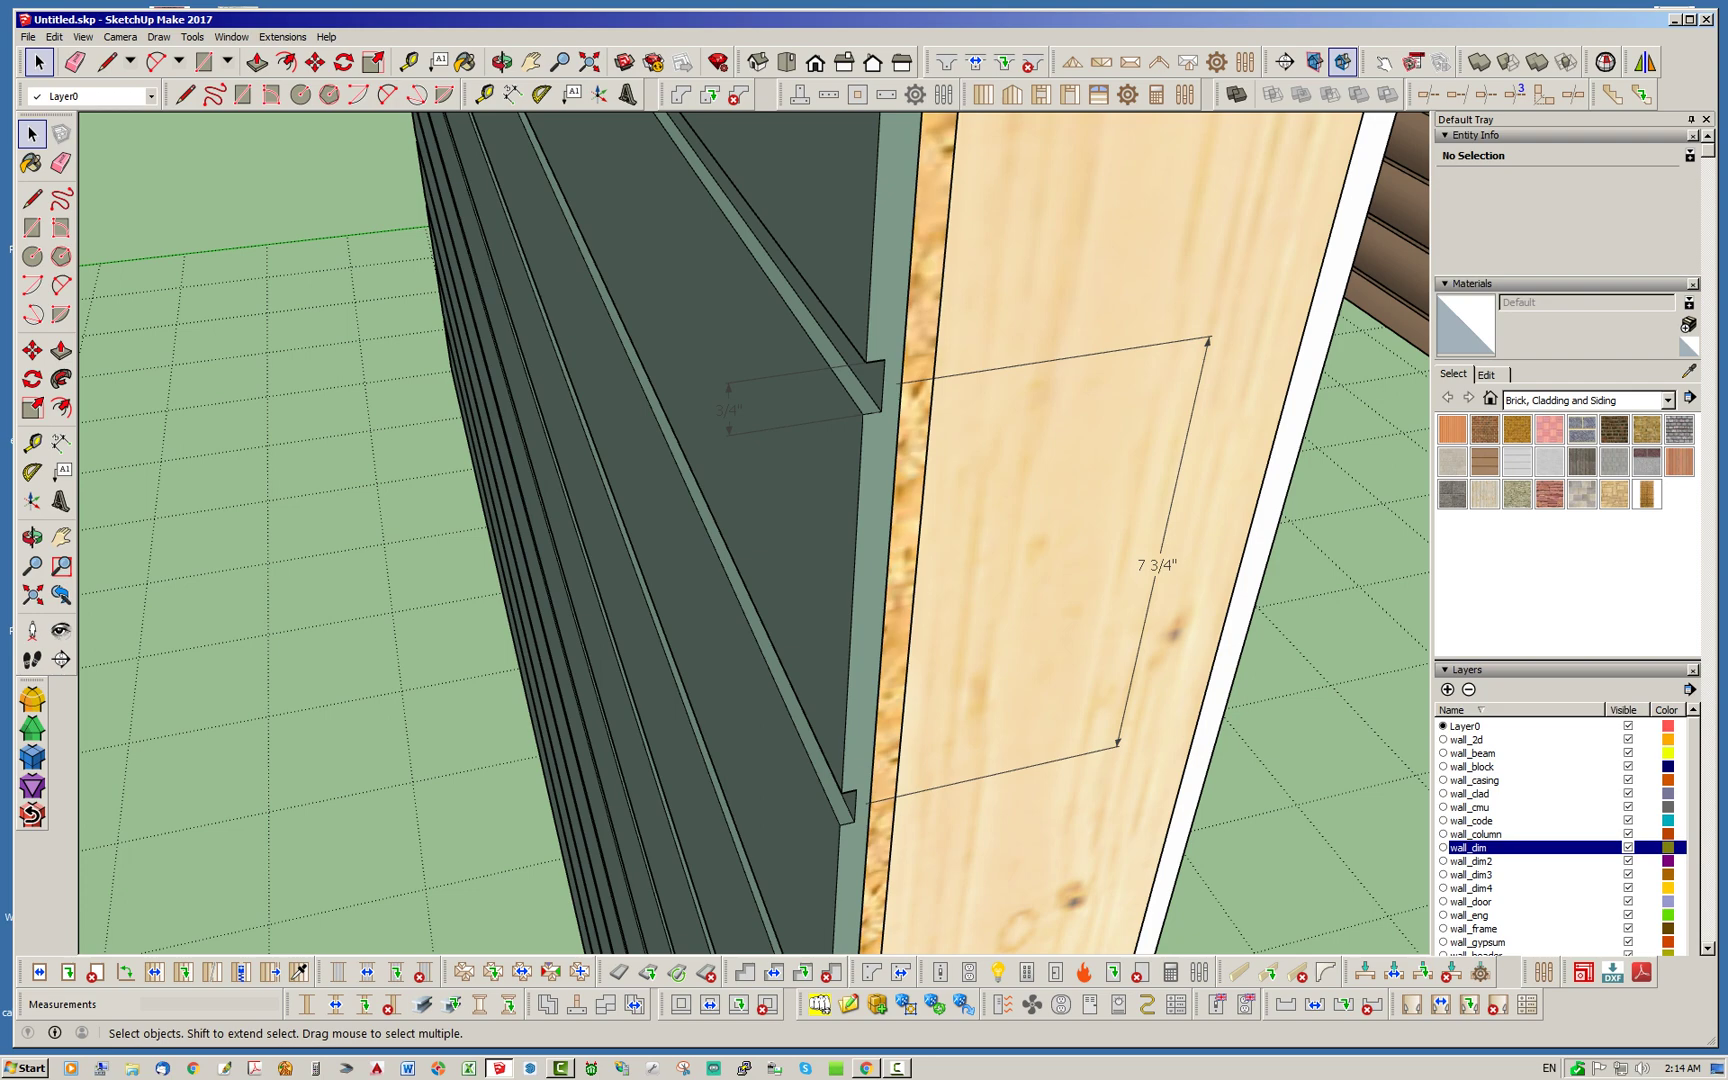
scroll(745, 399, "down", 3)
middle_click_drag(745, 399, 745, 399)
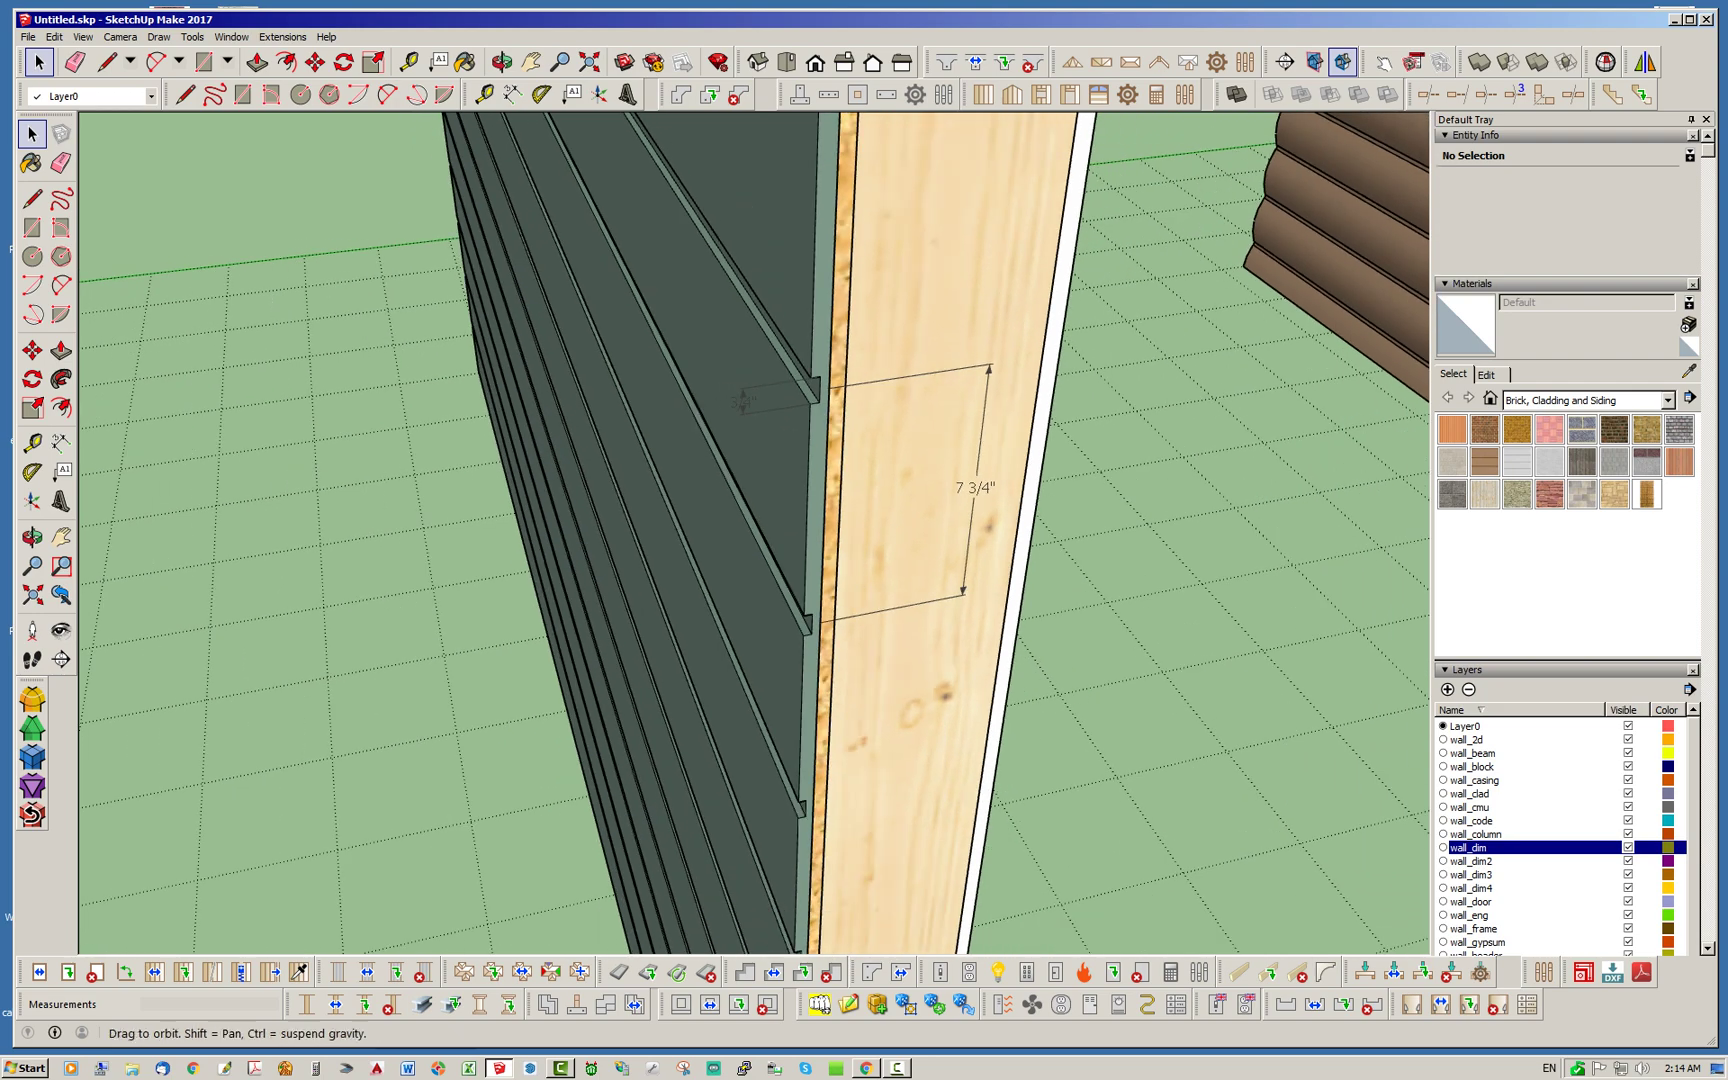
Set the green shiplap wall's cladding thickness to 0.75 in., update the wall assembly and clear the selection.
middle_click_drag(705, 535, 779, 447)
right_click(779, 447)
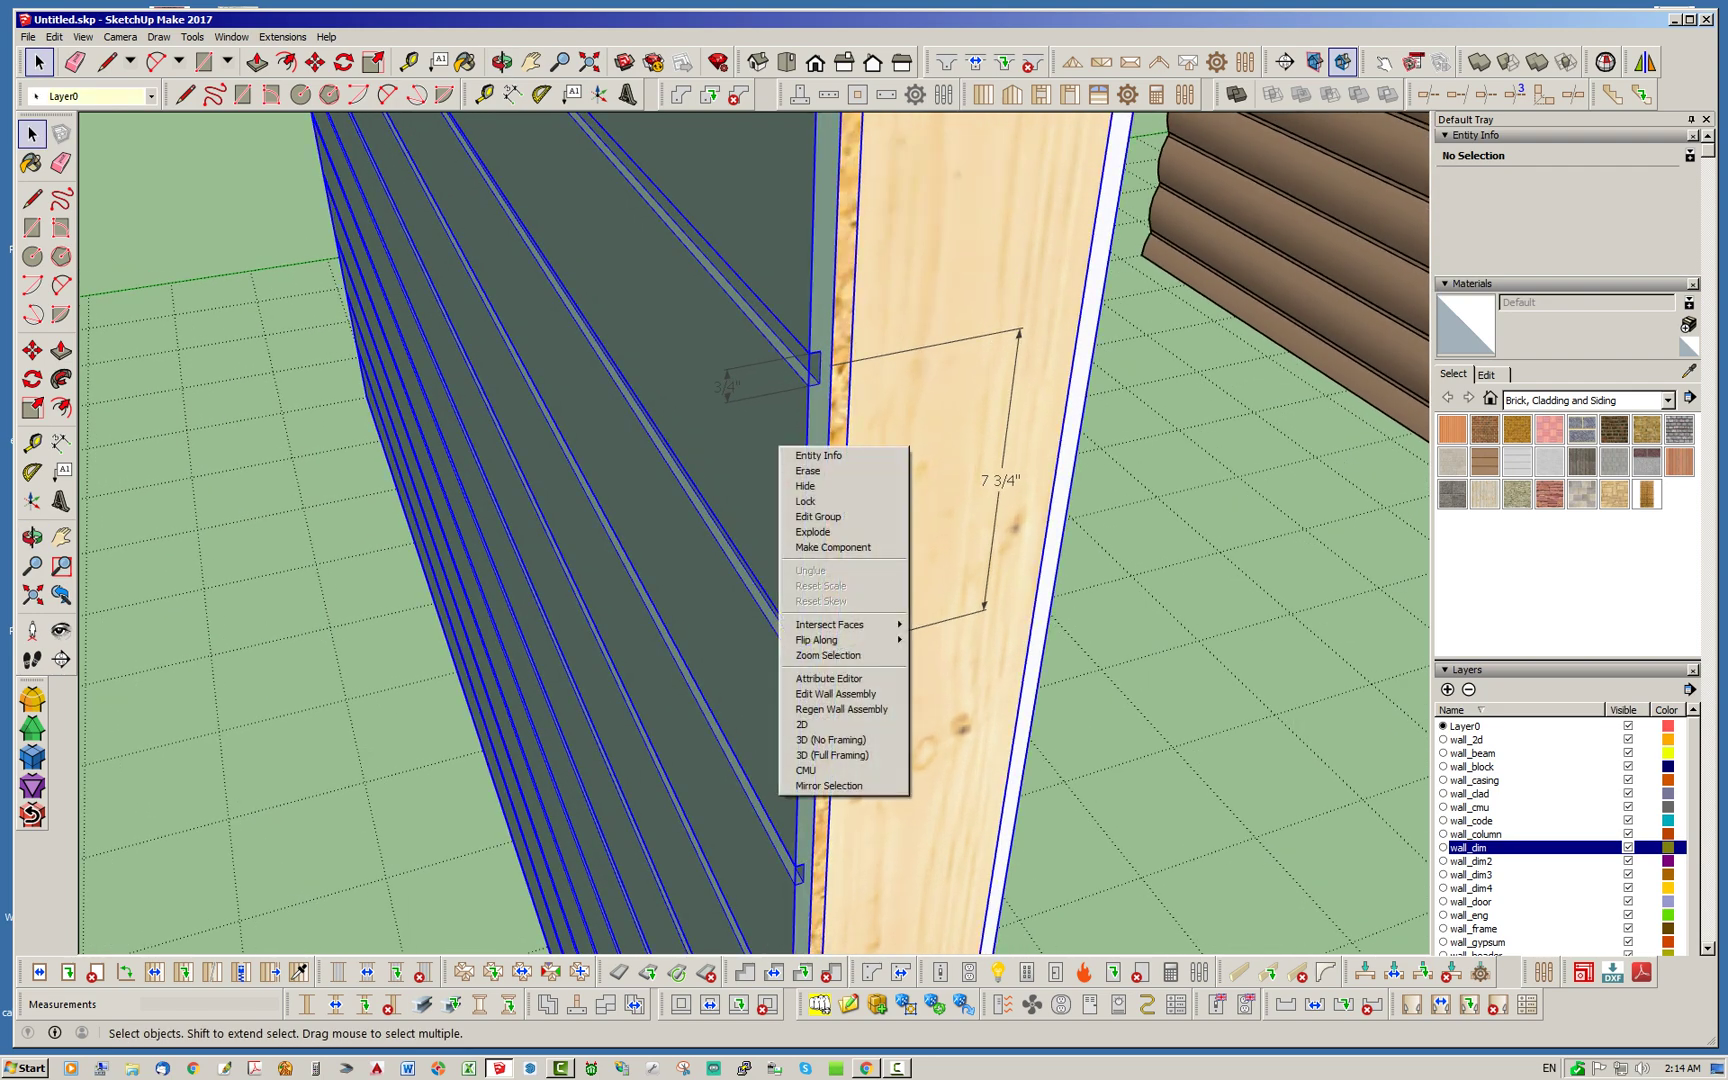
left_click(837, 693)
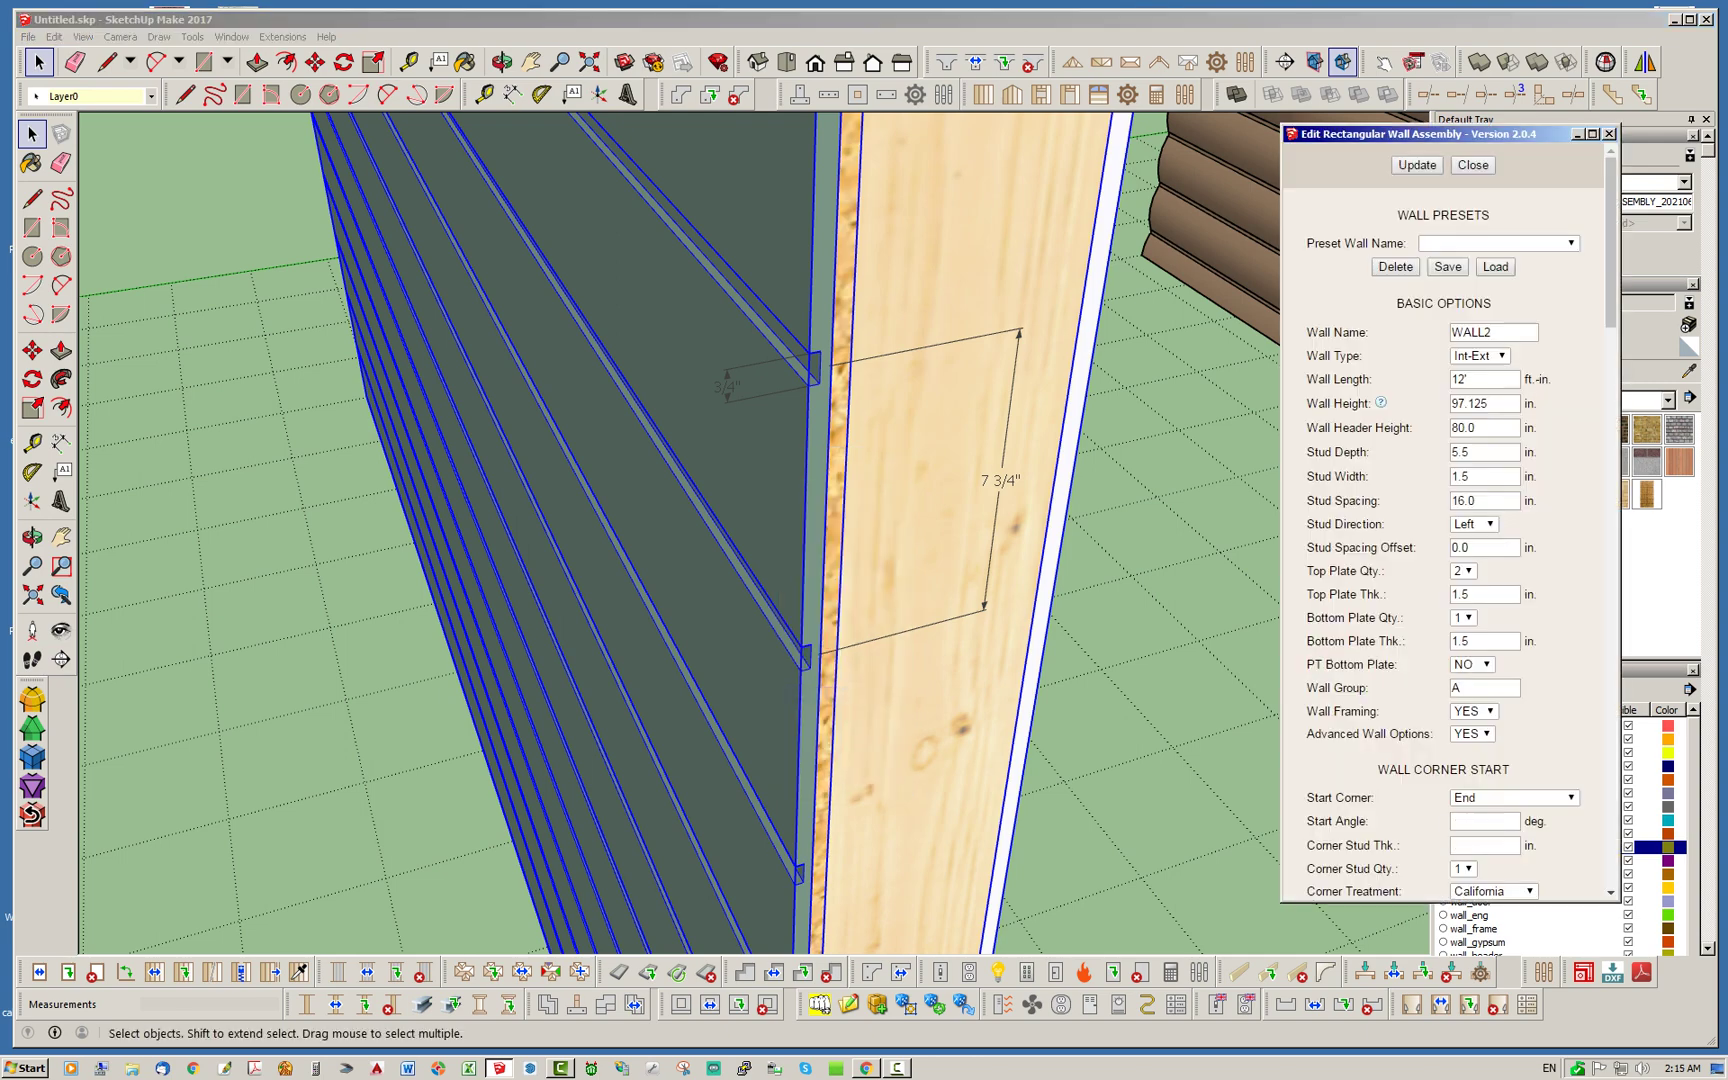
scroll(1443, 540, "down", 10)
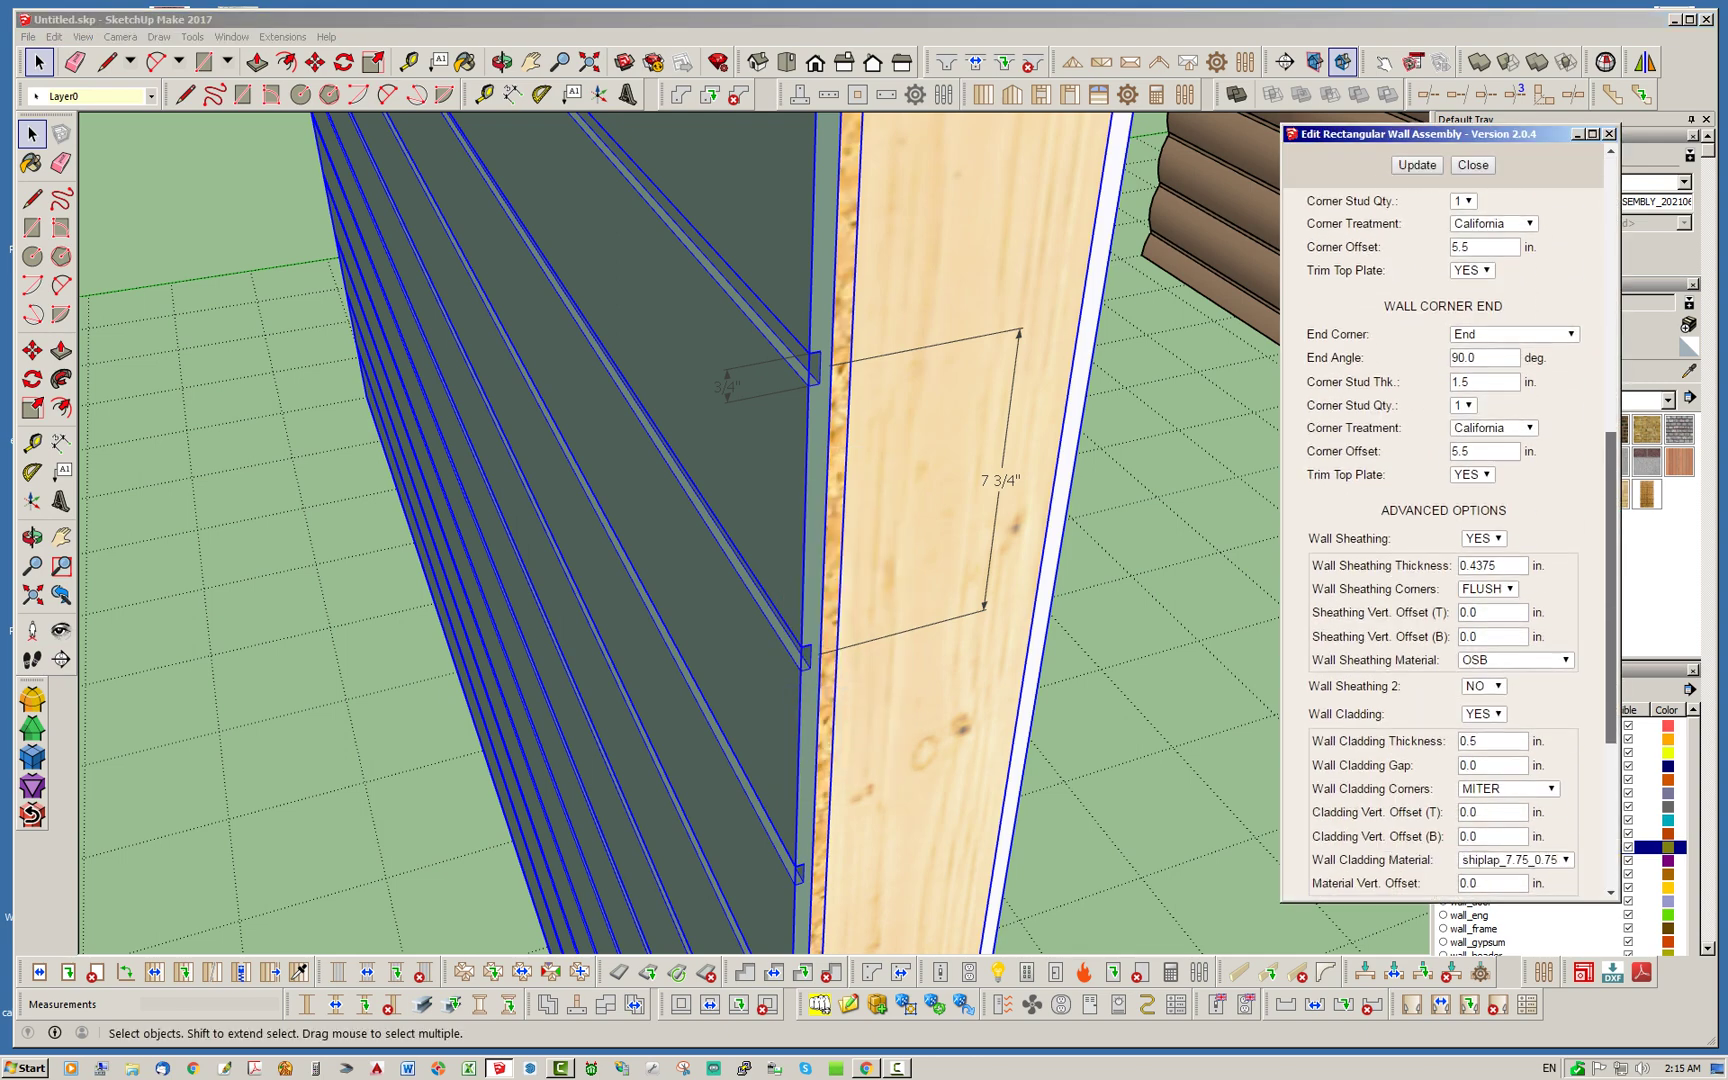
scroll(1443, 540, "down", 3)
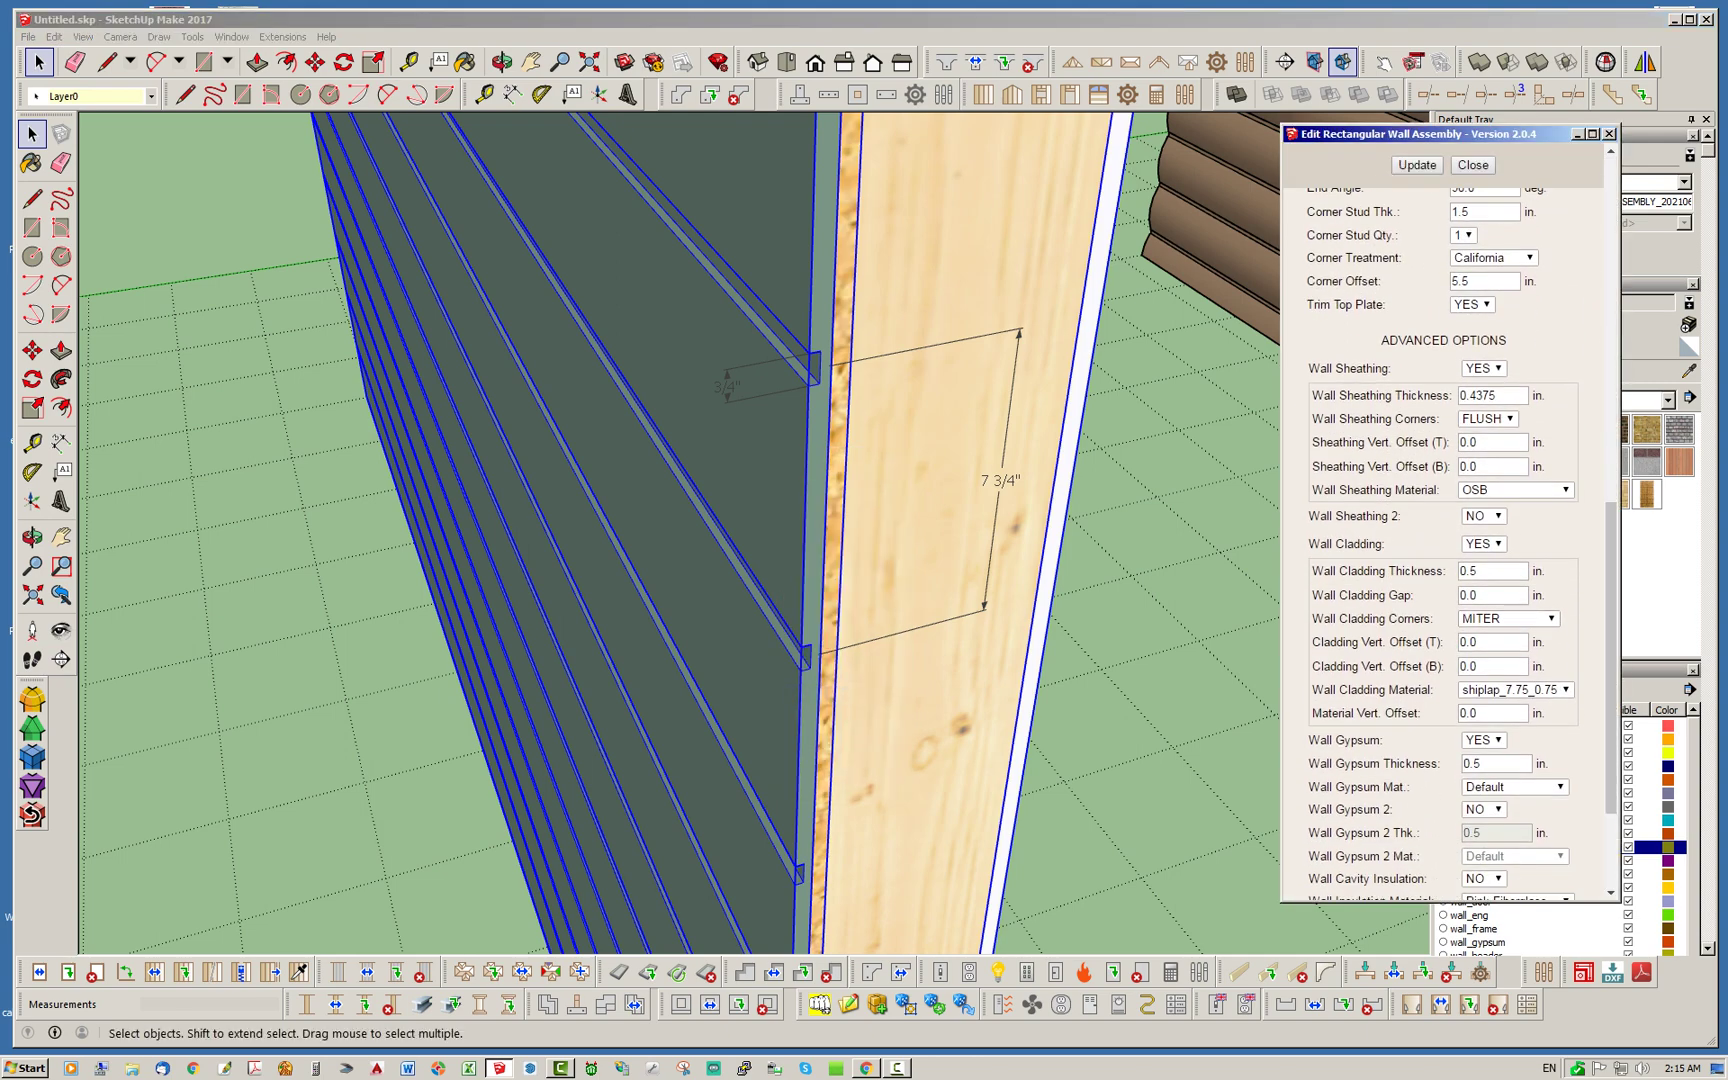
left_click_drag(1484, 570, 1456, 570)
type("0.75")
key("Return")
left_click(1417, 165)
left_click(1473, 165)
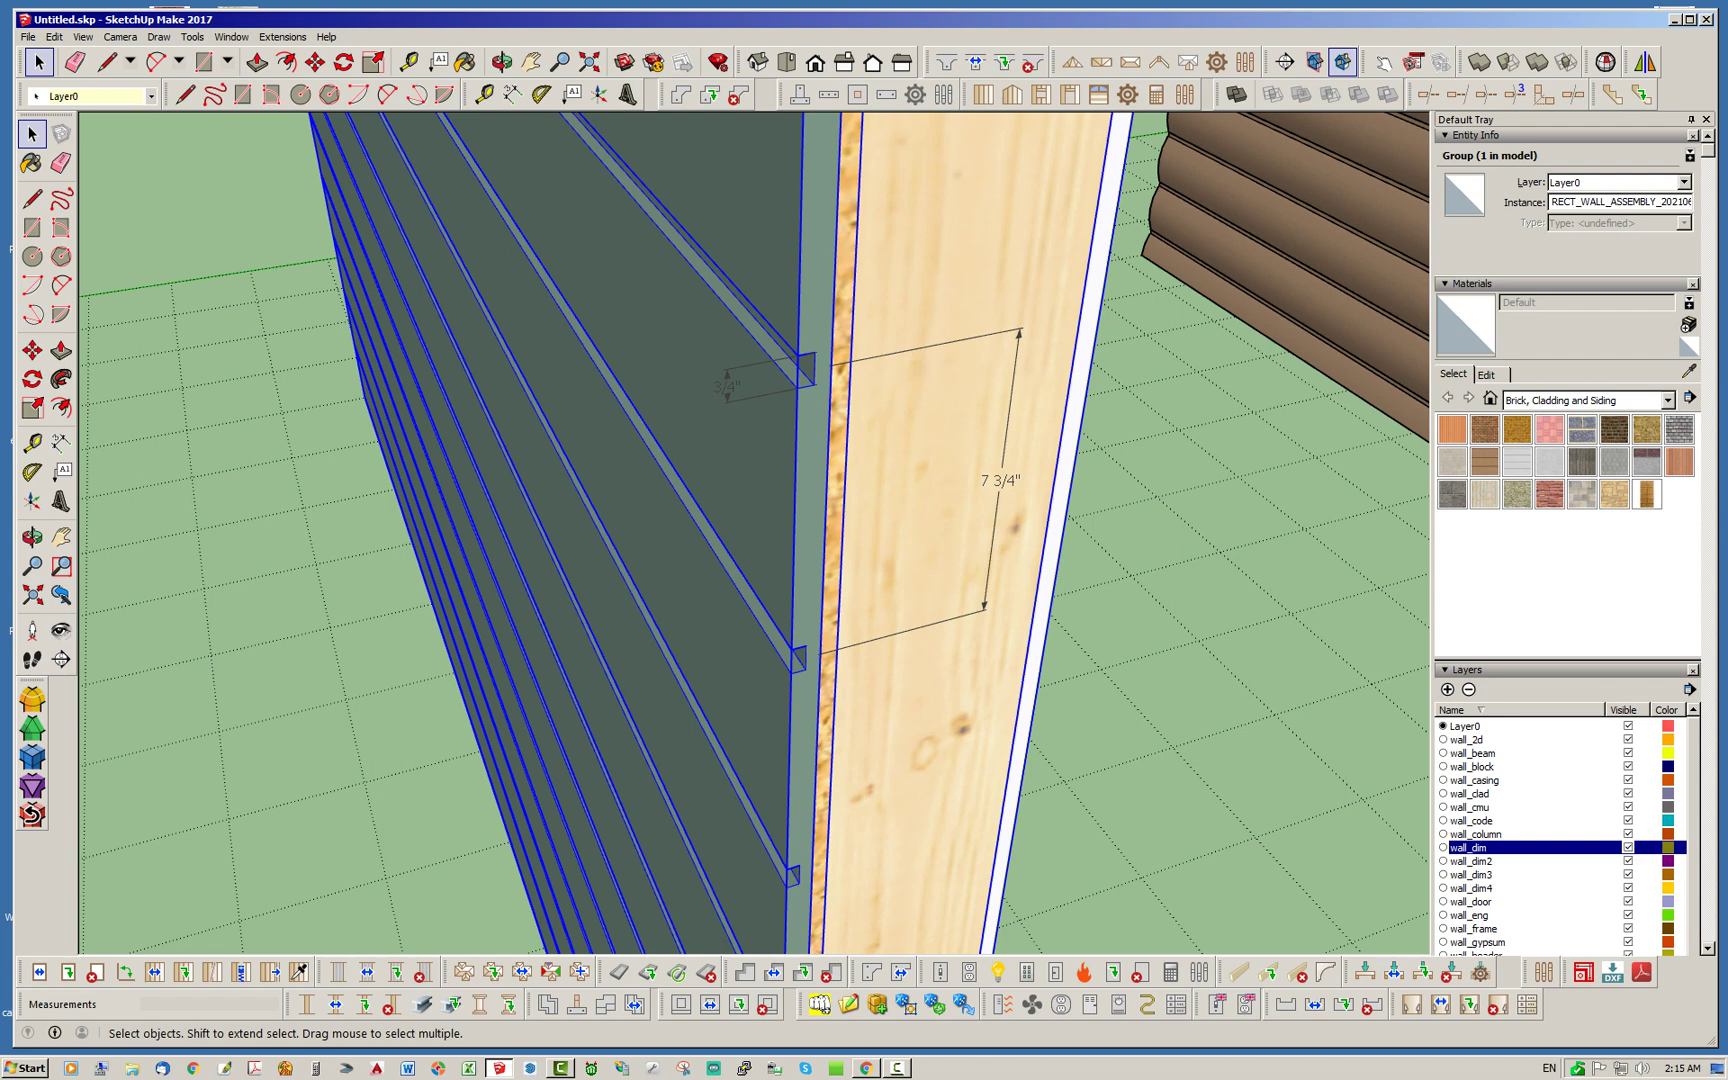
key("ctrl+t")
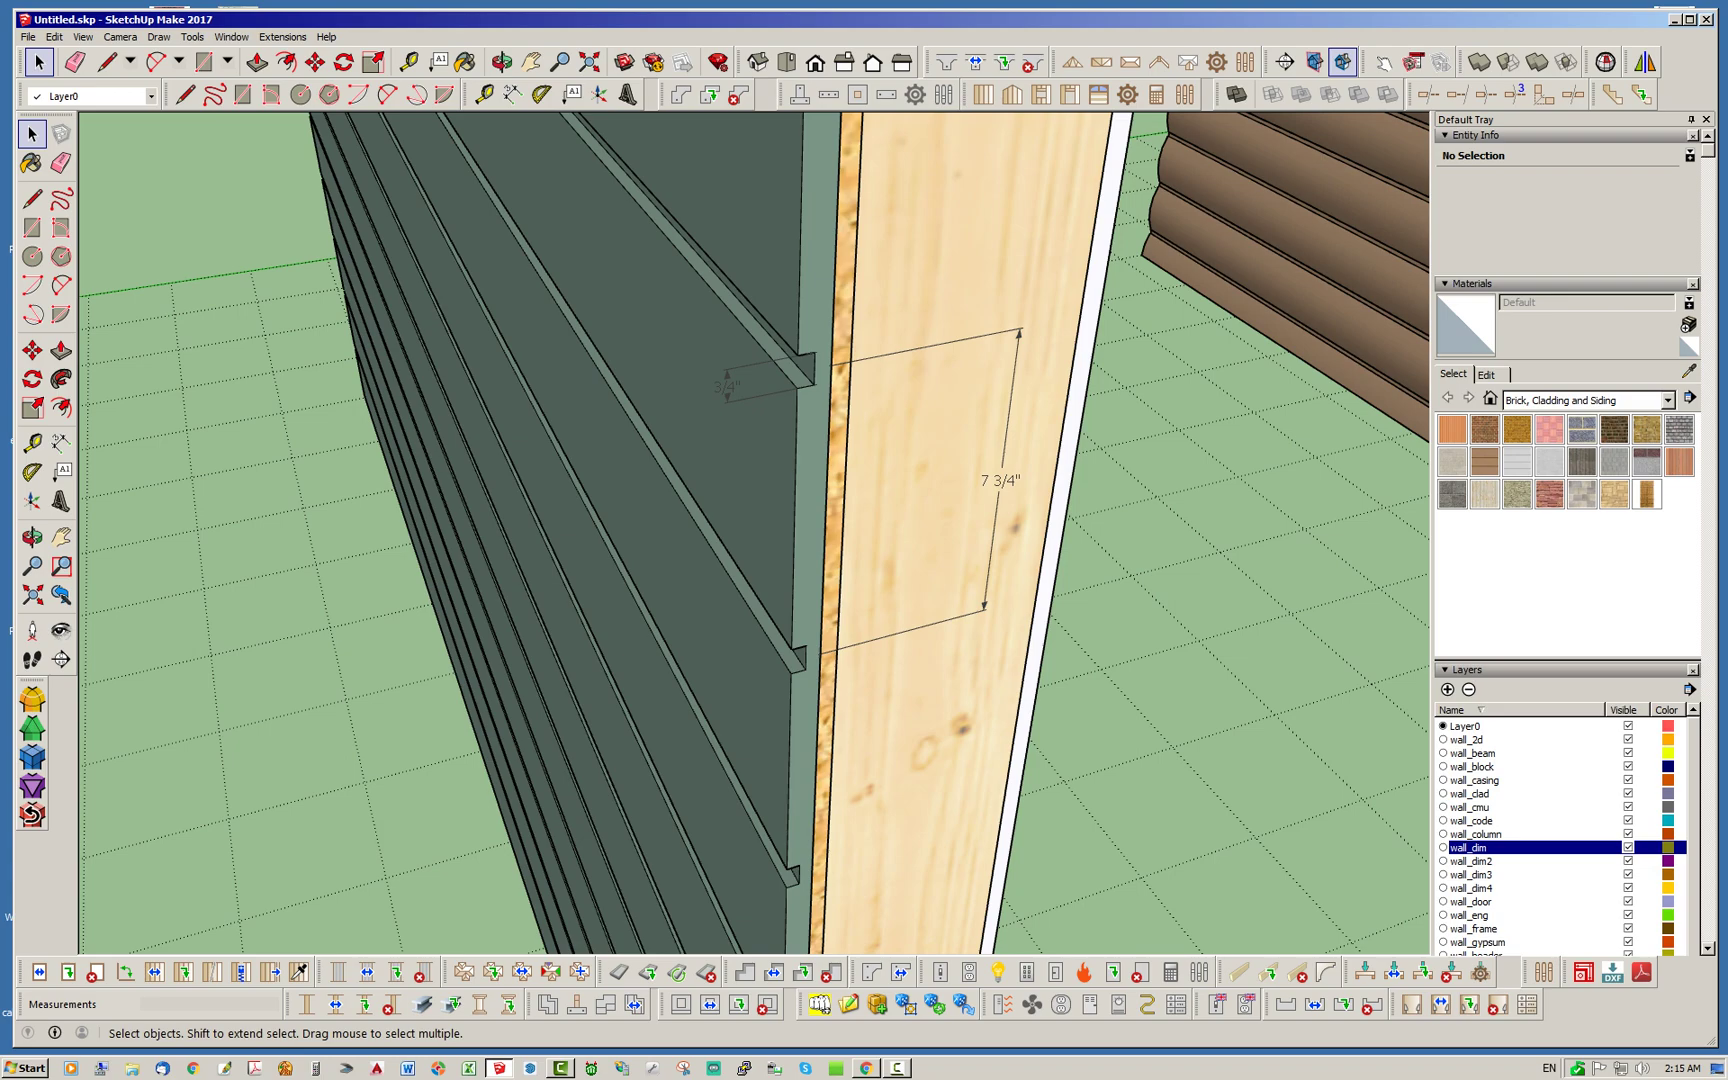
Inspect the thickened shiplap cladding and its groove profile at the wall's end.
scroll(828, 590, "down", 1)
middle_click_drag(828, 590, 925, 590)
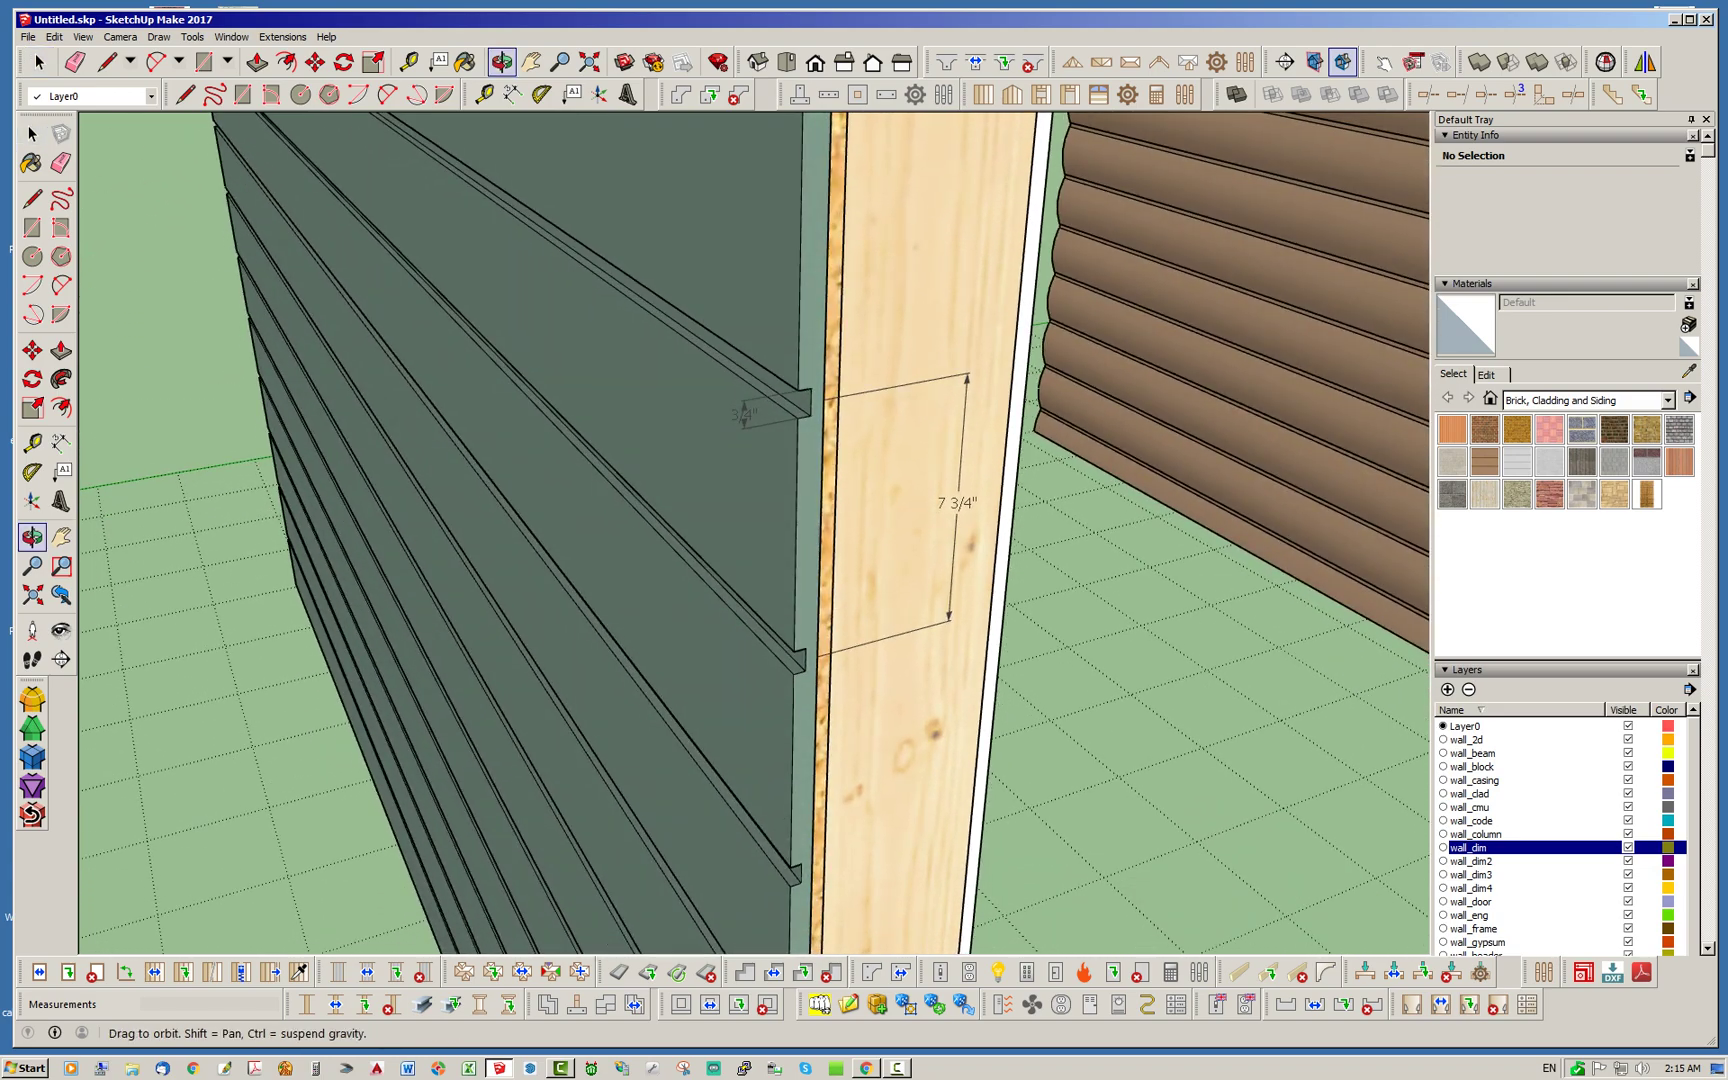
middle_click_drag(812, 376, 812, 385)
scroll(812, 385, "up", 2)
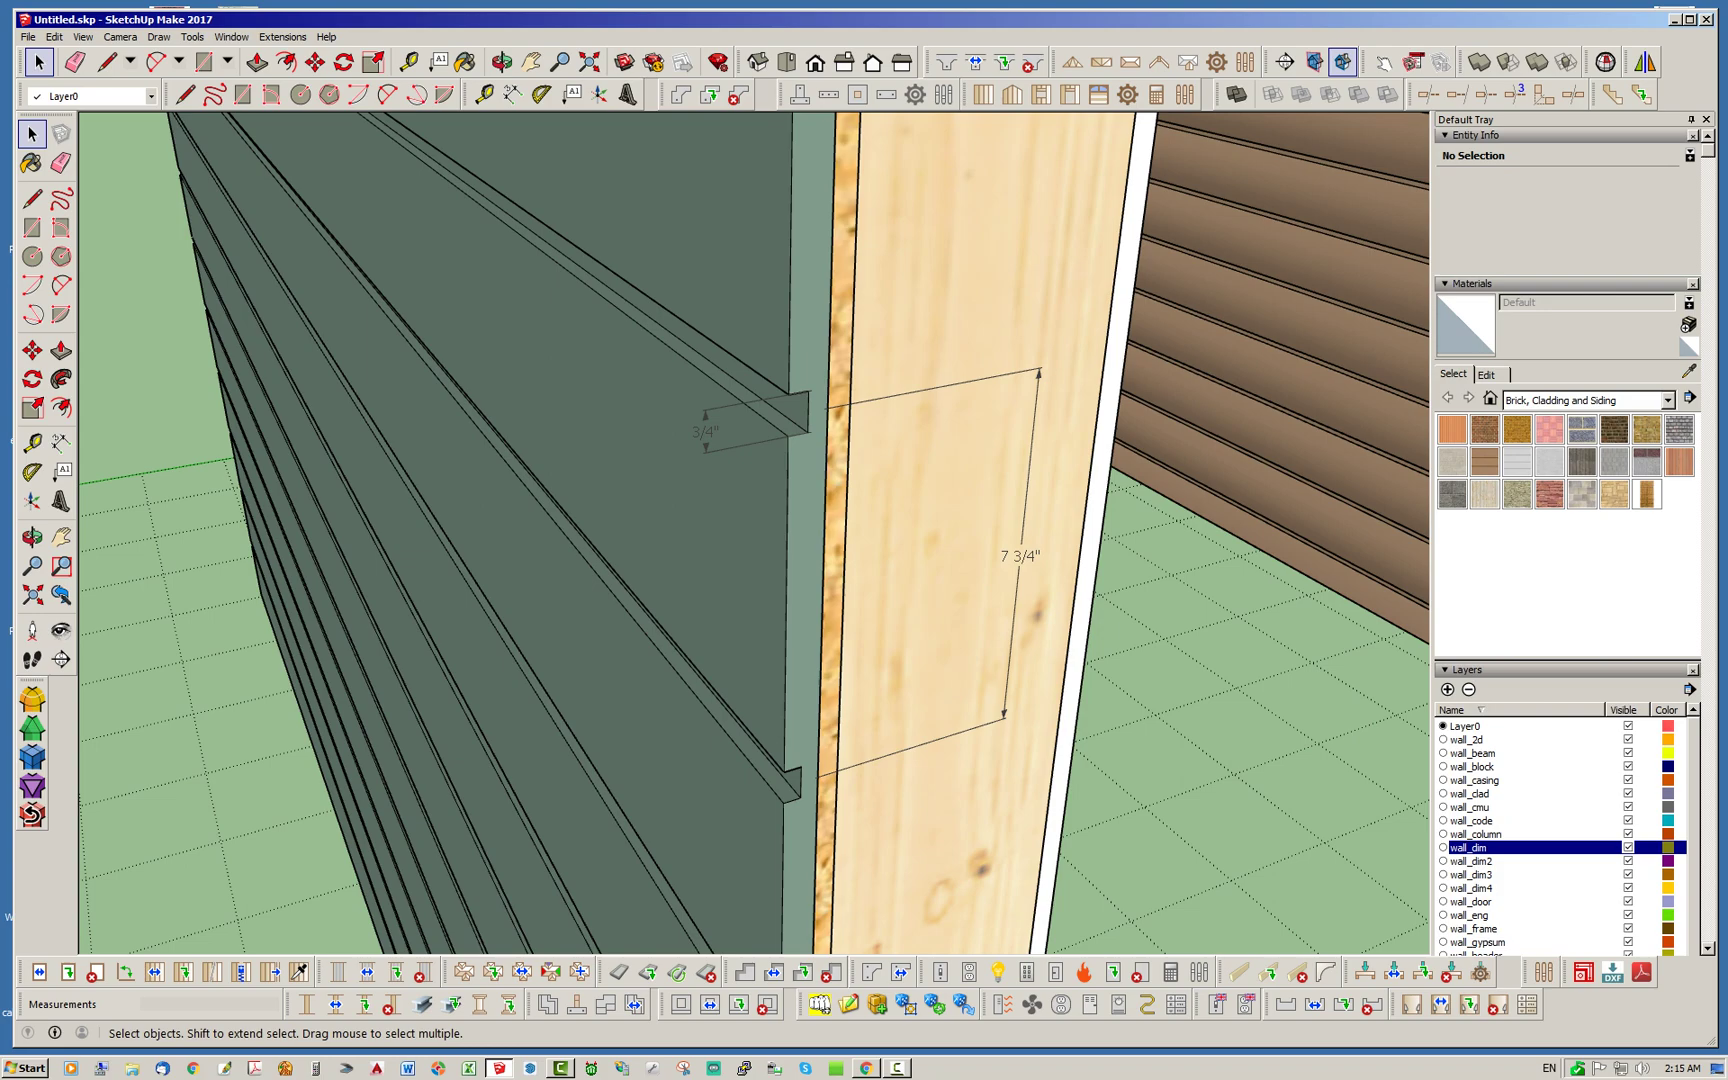
scroll(755, 533, "down", 10)
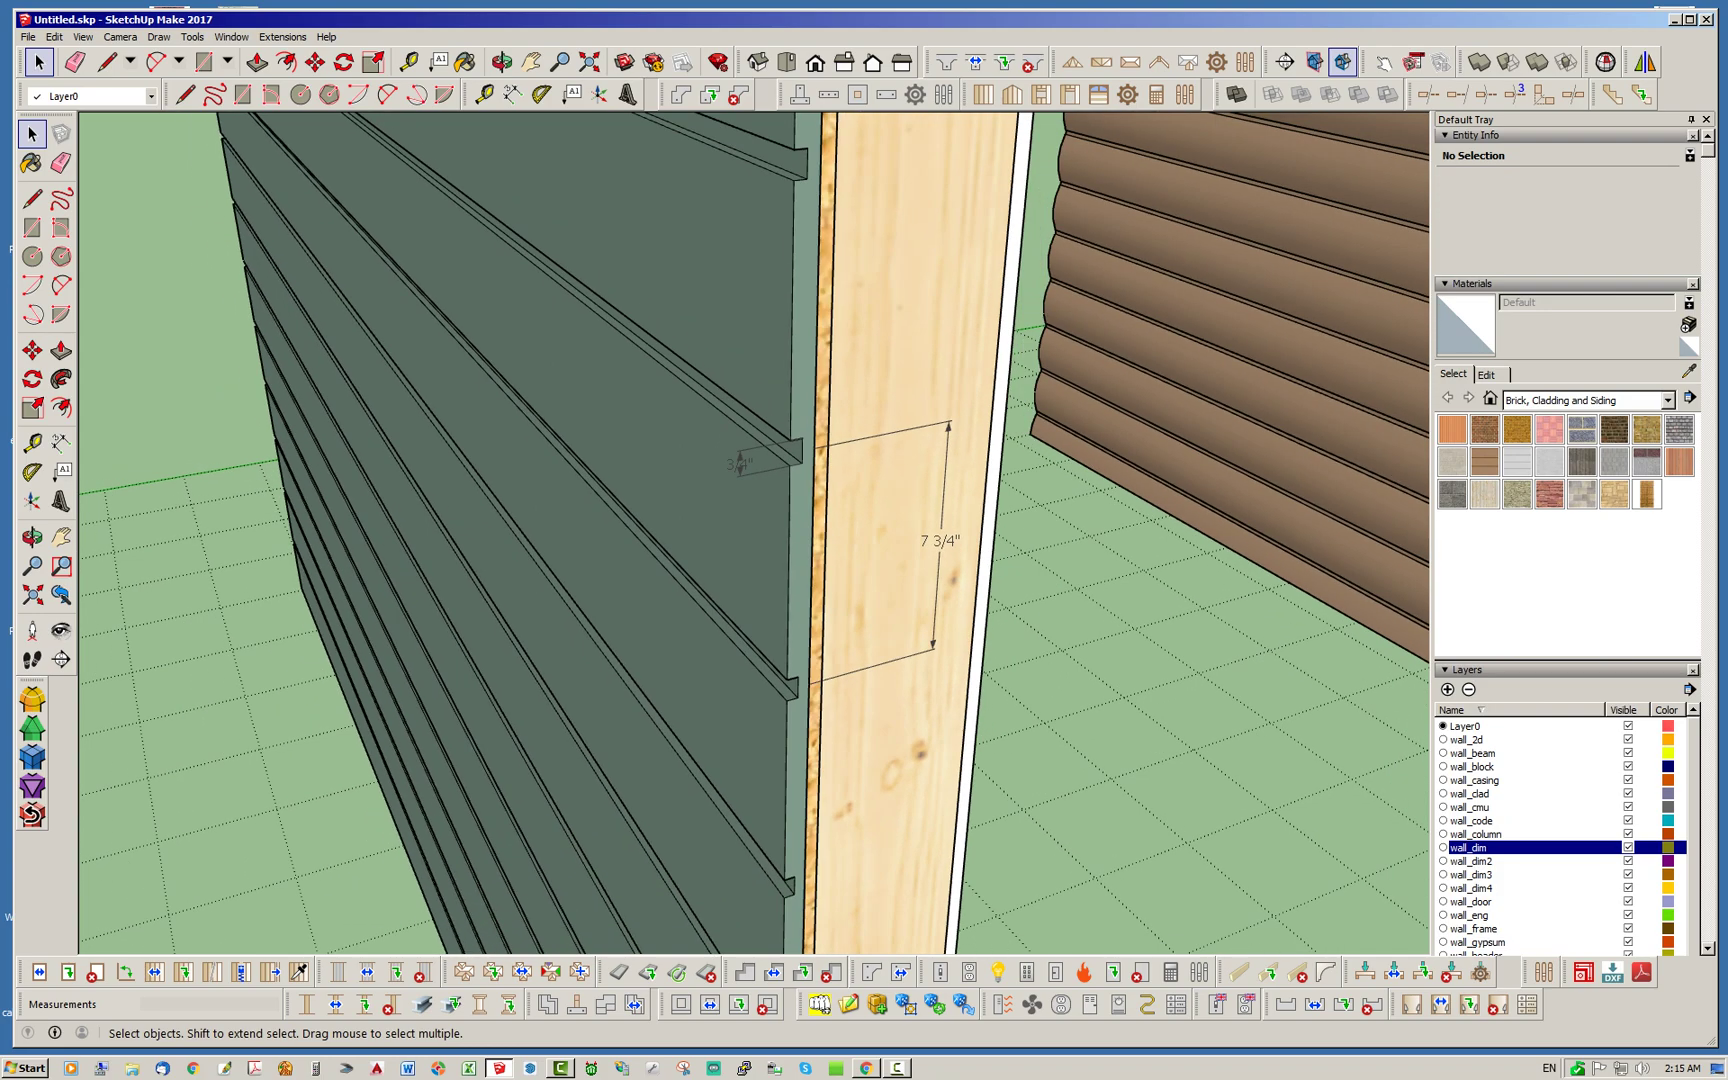
Examine the log cladding profile and its dimensions at the end of the brown log-sided wall.
scroll(580, 400, "down", 3)
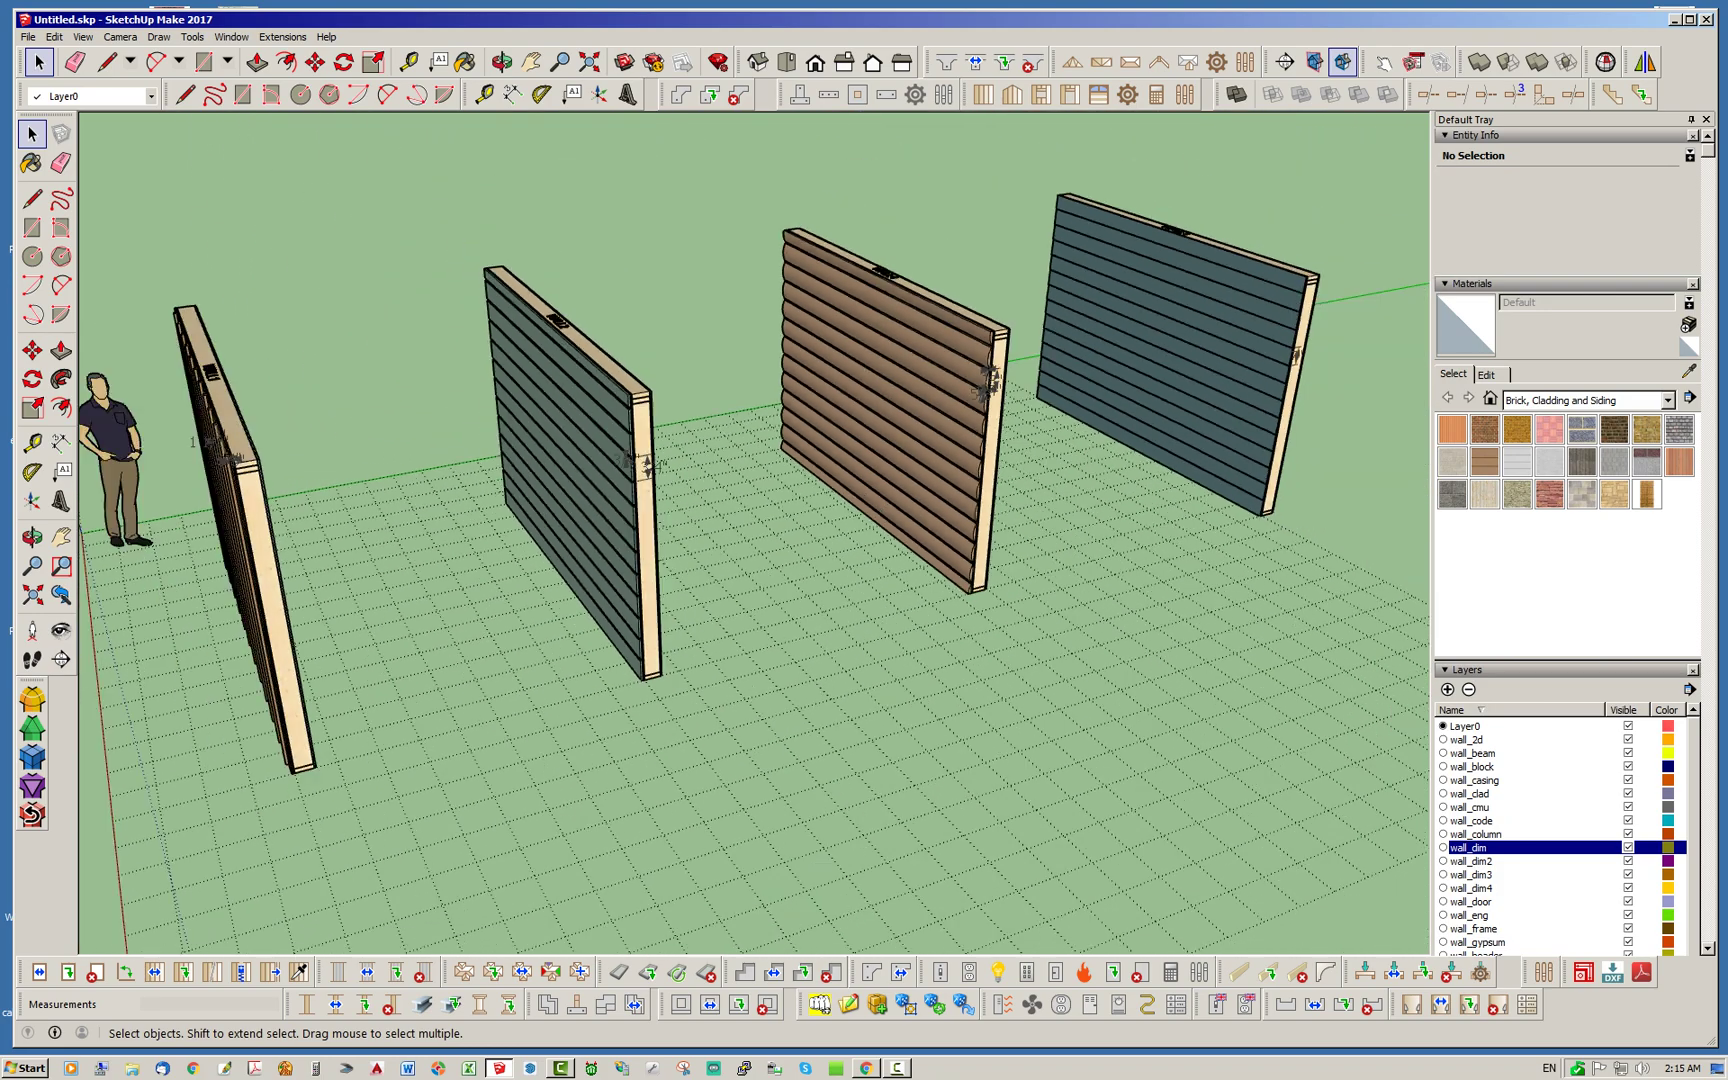
middle_click_drag(755, 430, 540, 425)
scroll(1008, 385, "up", 2)
scroll(1030, 420, "up", 10)
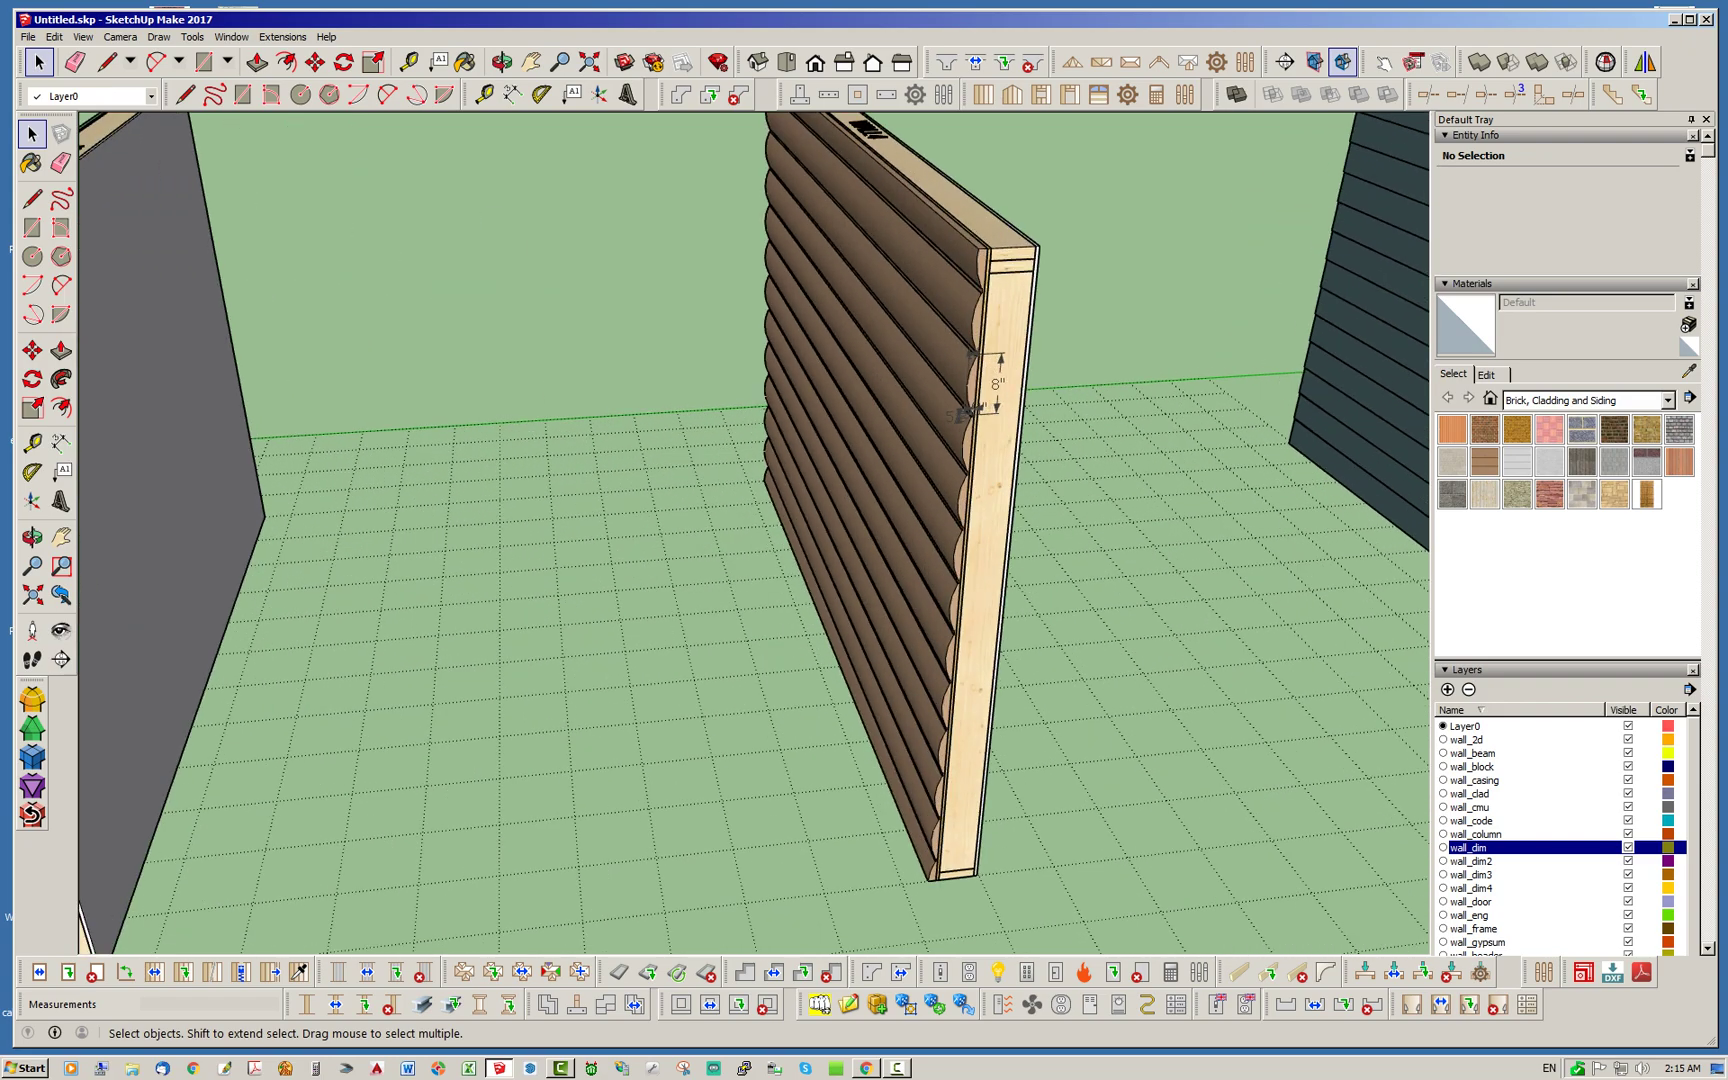
middle_click_drag(860, 430, 930, 448)
middle_click_drag(880, 340, 865, 412)
scroll(860, 412, "up", 2)
middle_click_drag(660, 540, 615, 540)
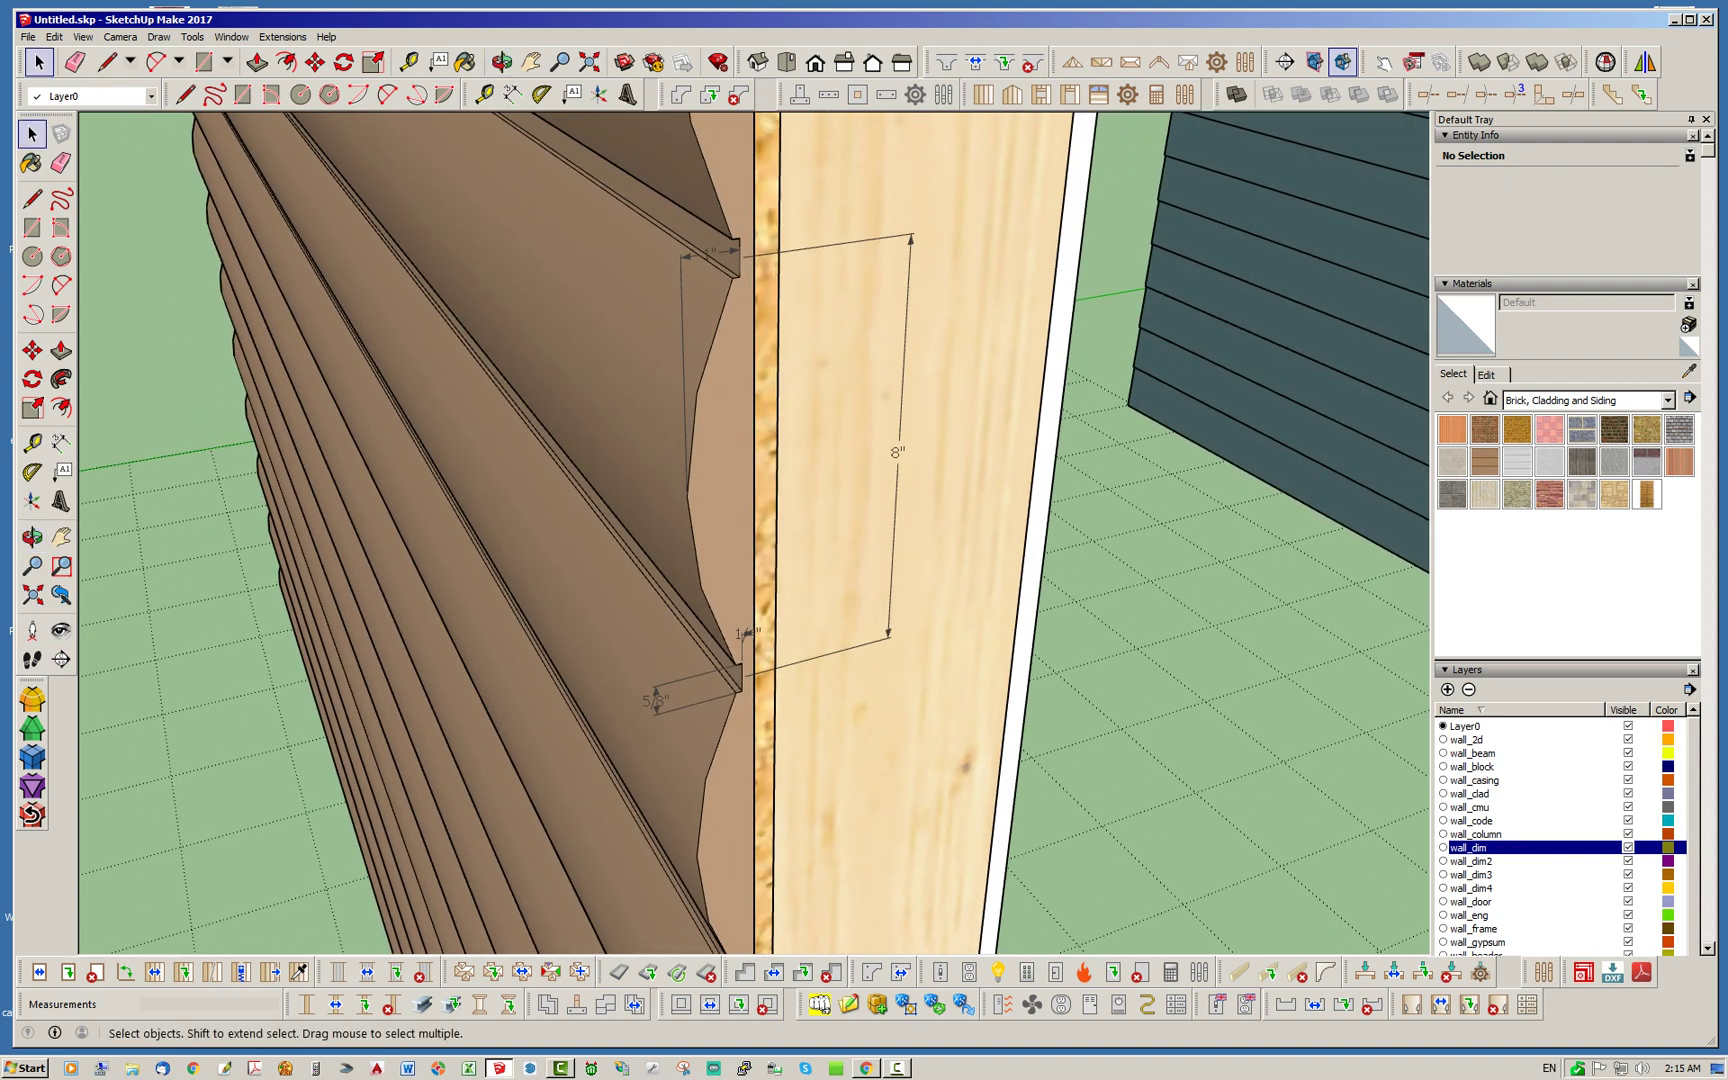
Compare the logs_8.0_0.625_1.0 entry in the custom material library with the dimensioned profile of the log wall.
mouse_move(1727, 150)
left_mouse_down()
mouse_move(1237, 137)
mouse_move(1132, 181)
left_mouse_up()
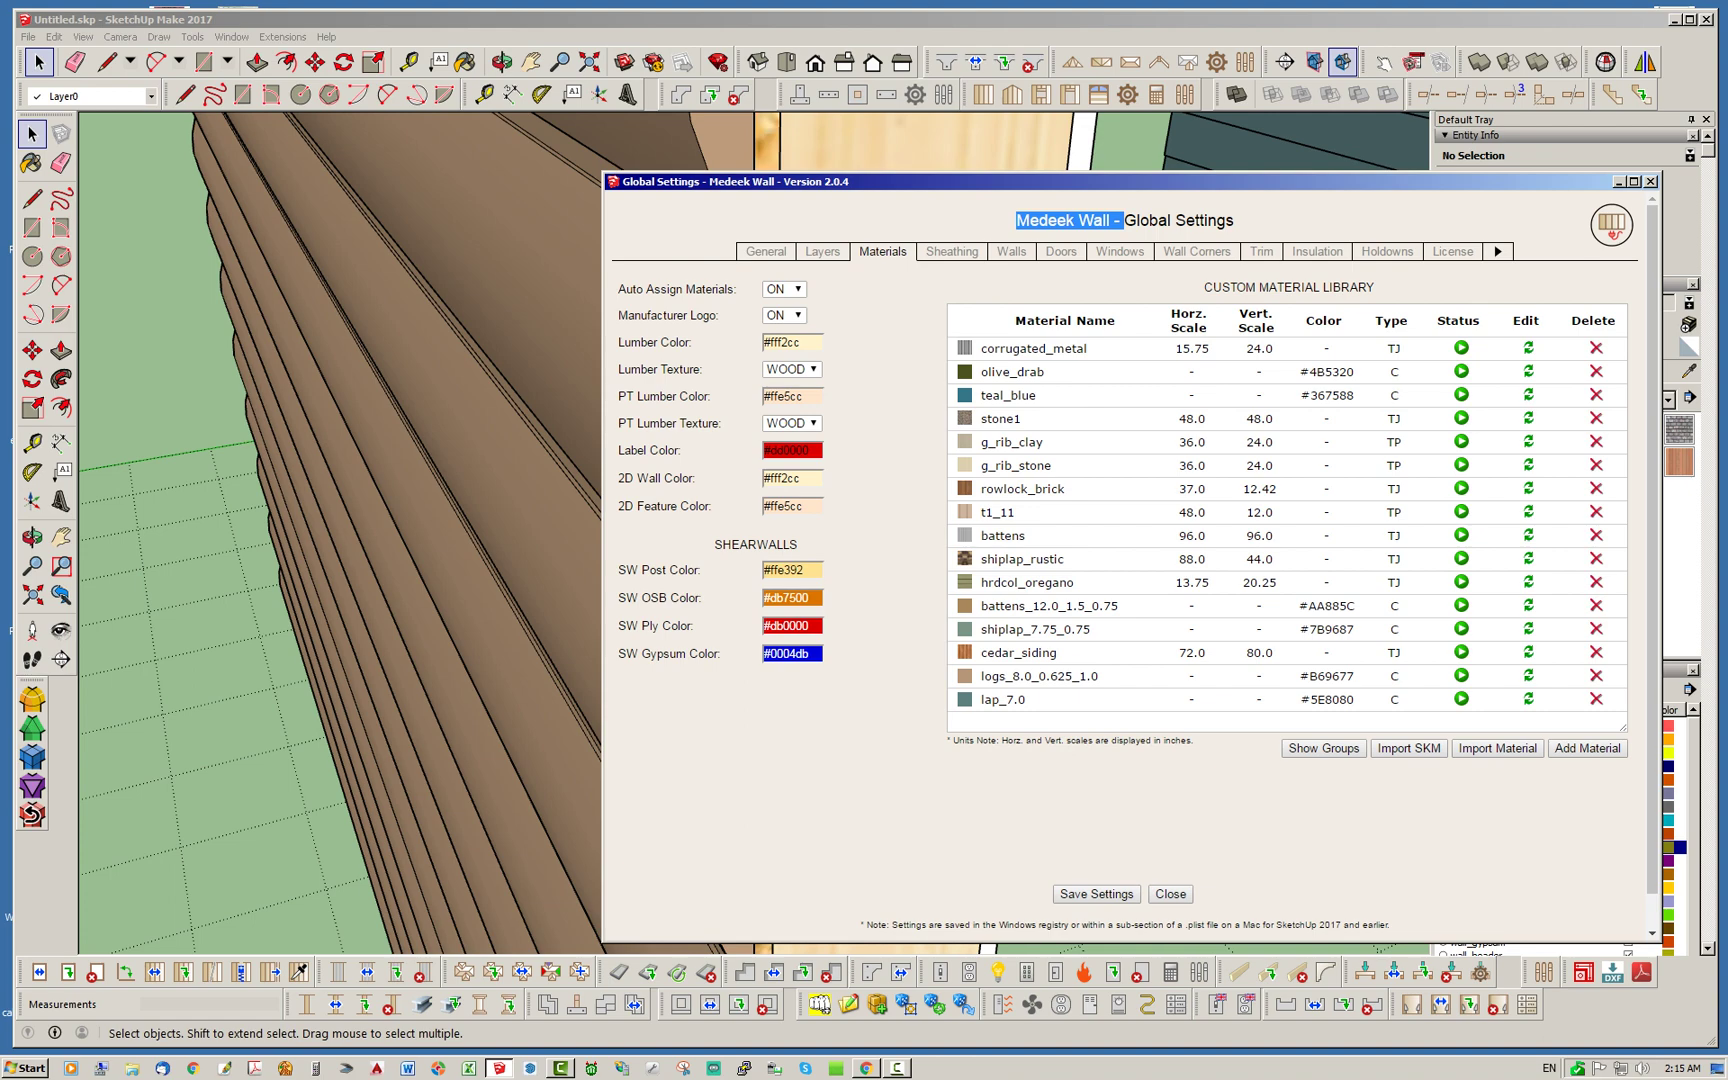
mouse_move(1130, 181)
left_mouse_down()
mouse_move(1387, 101)
mouse_move(1490, 98)
left_mouse_up()
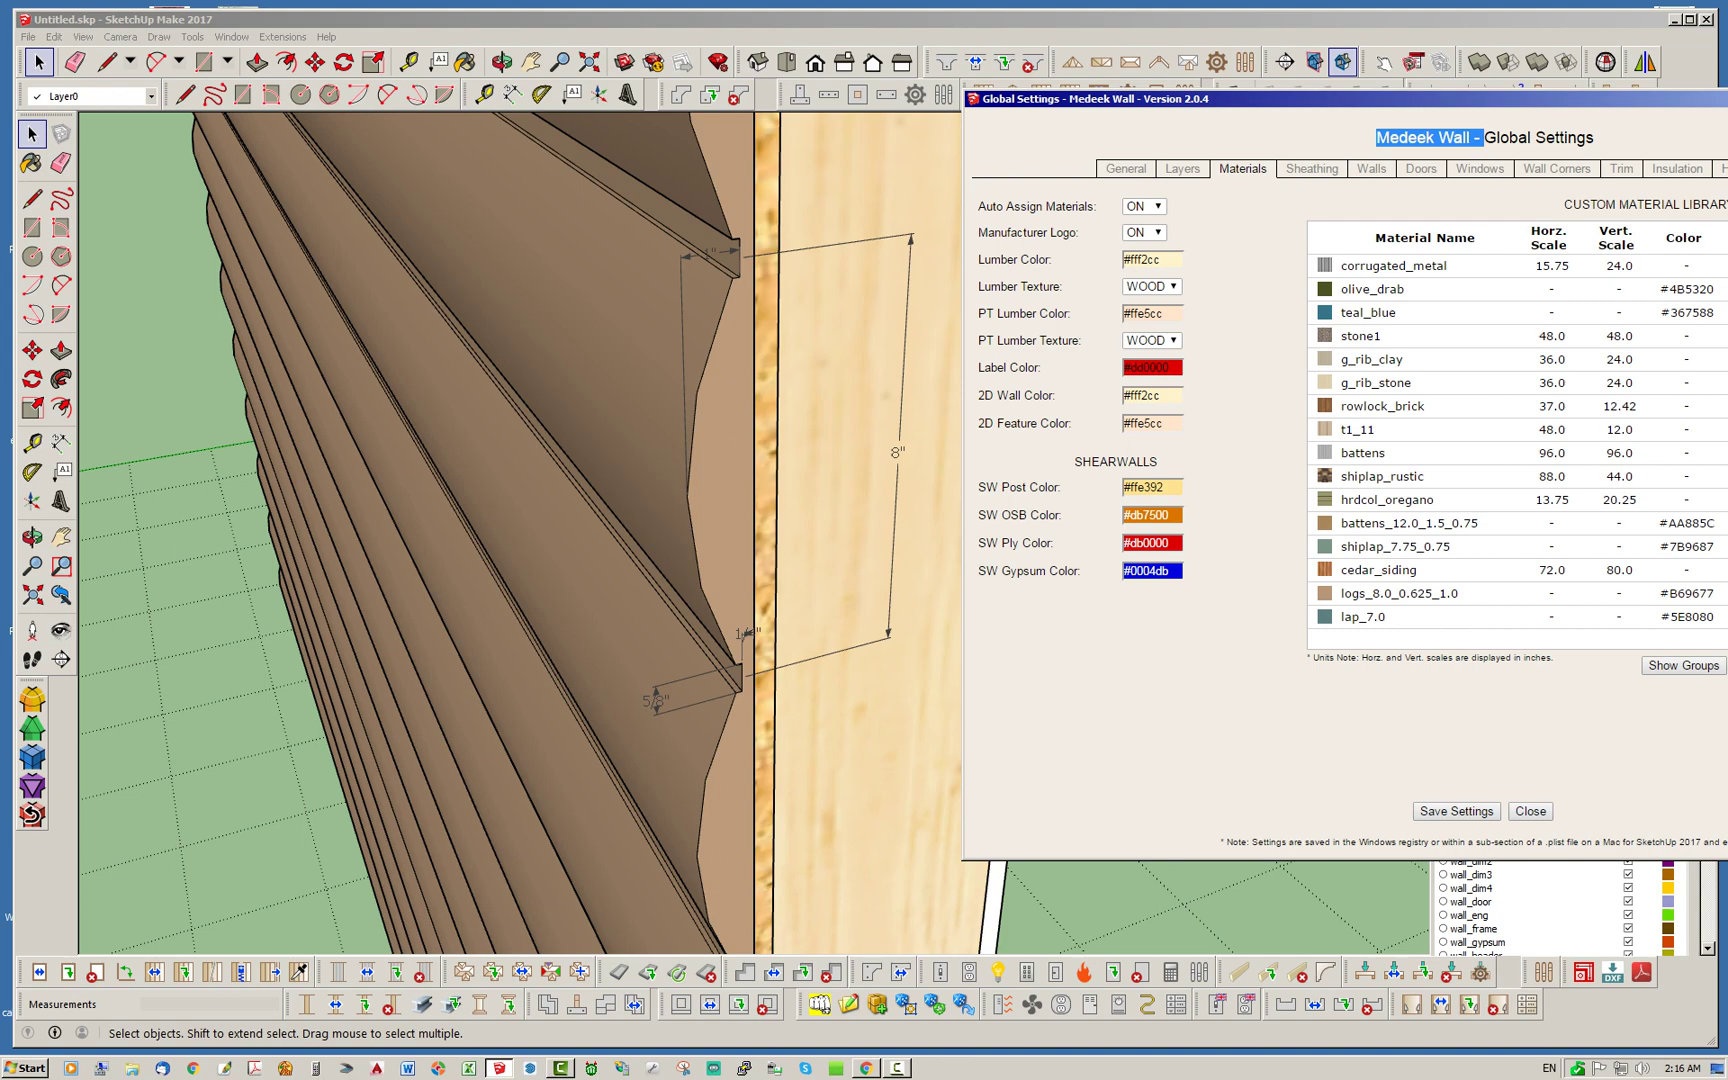
middle_click_drag(840, 180, 760, 225)
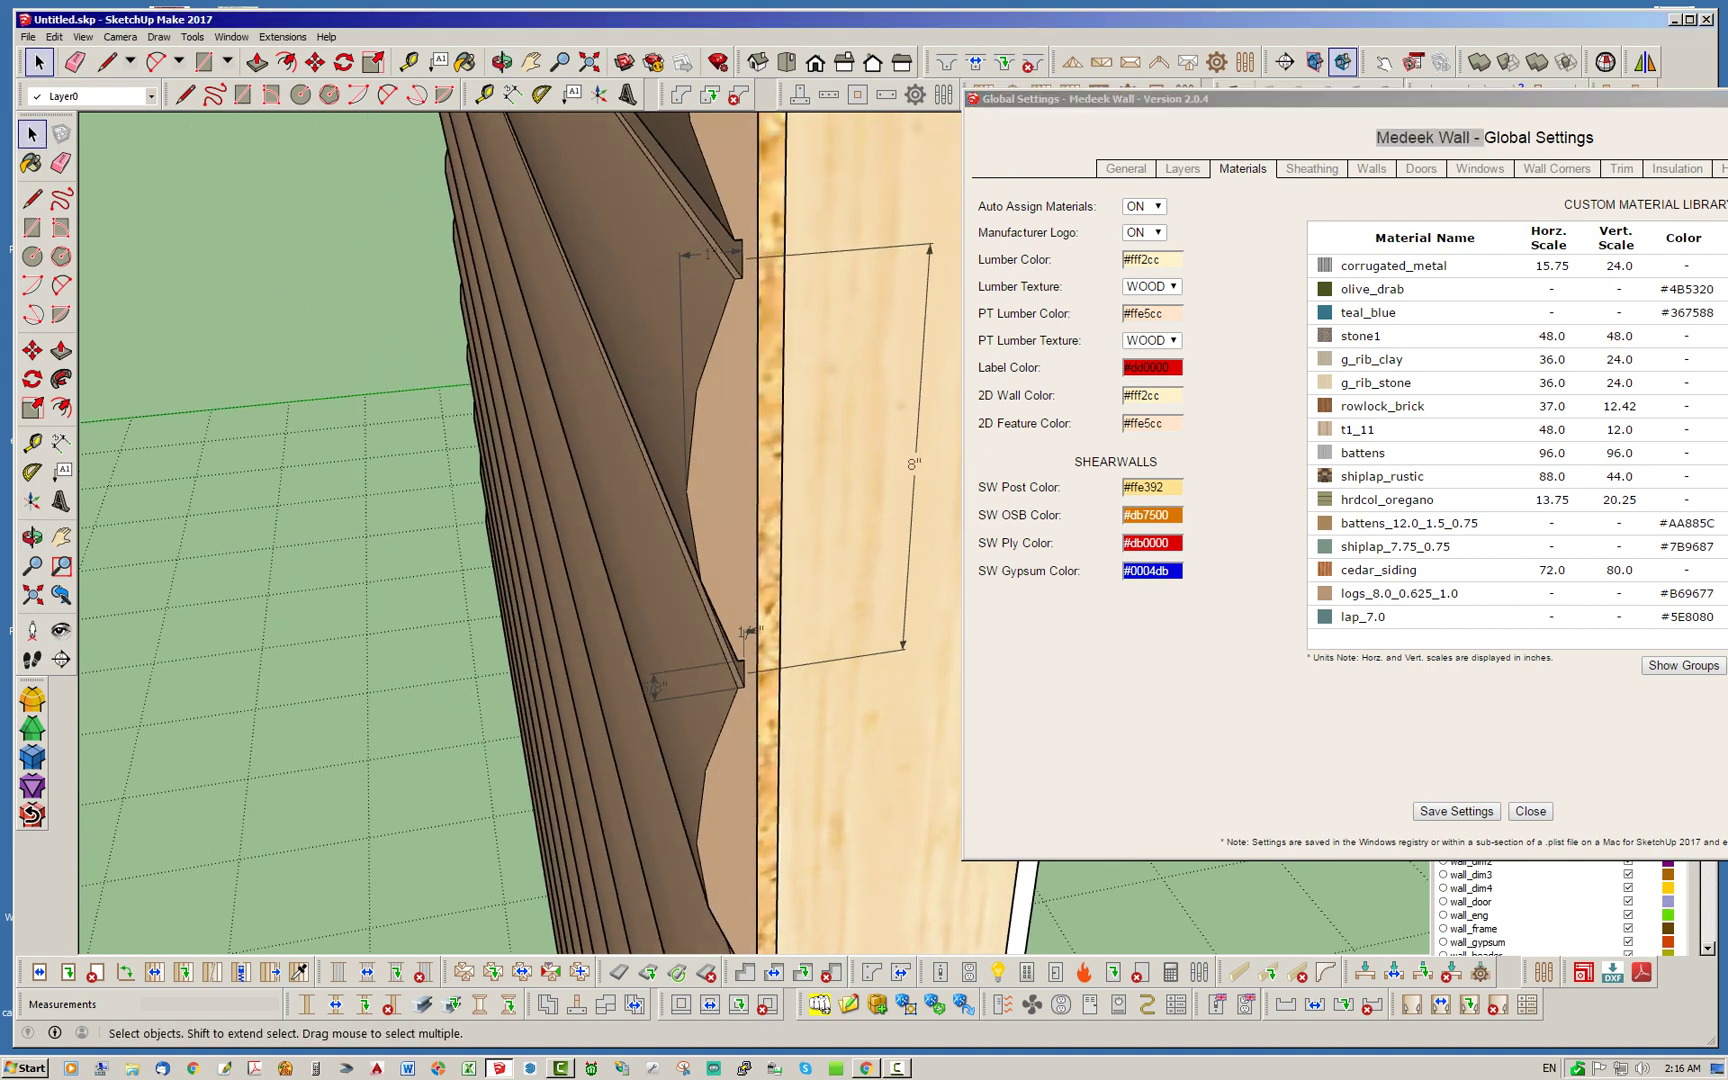
scroll(760, 225, "up", 3)
scroll(405, 450, "down", 1)
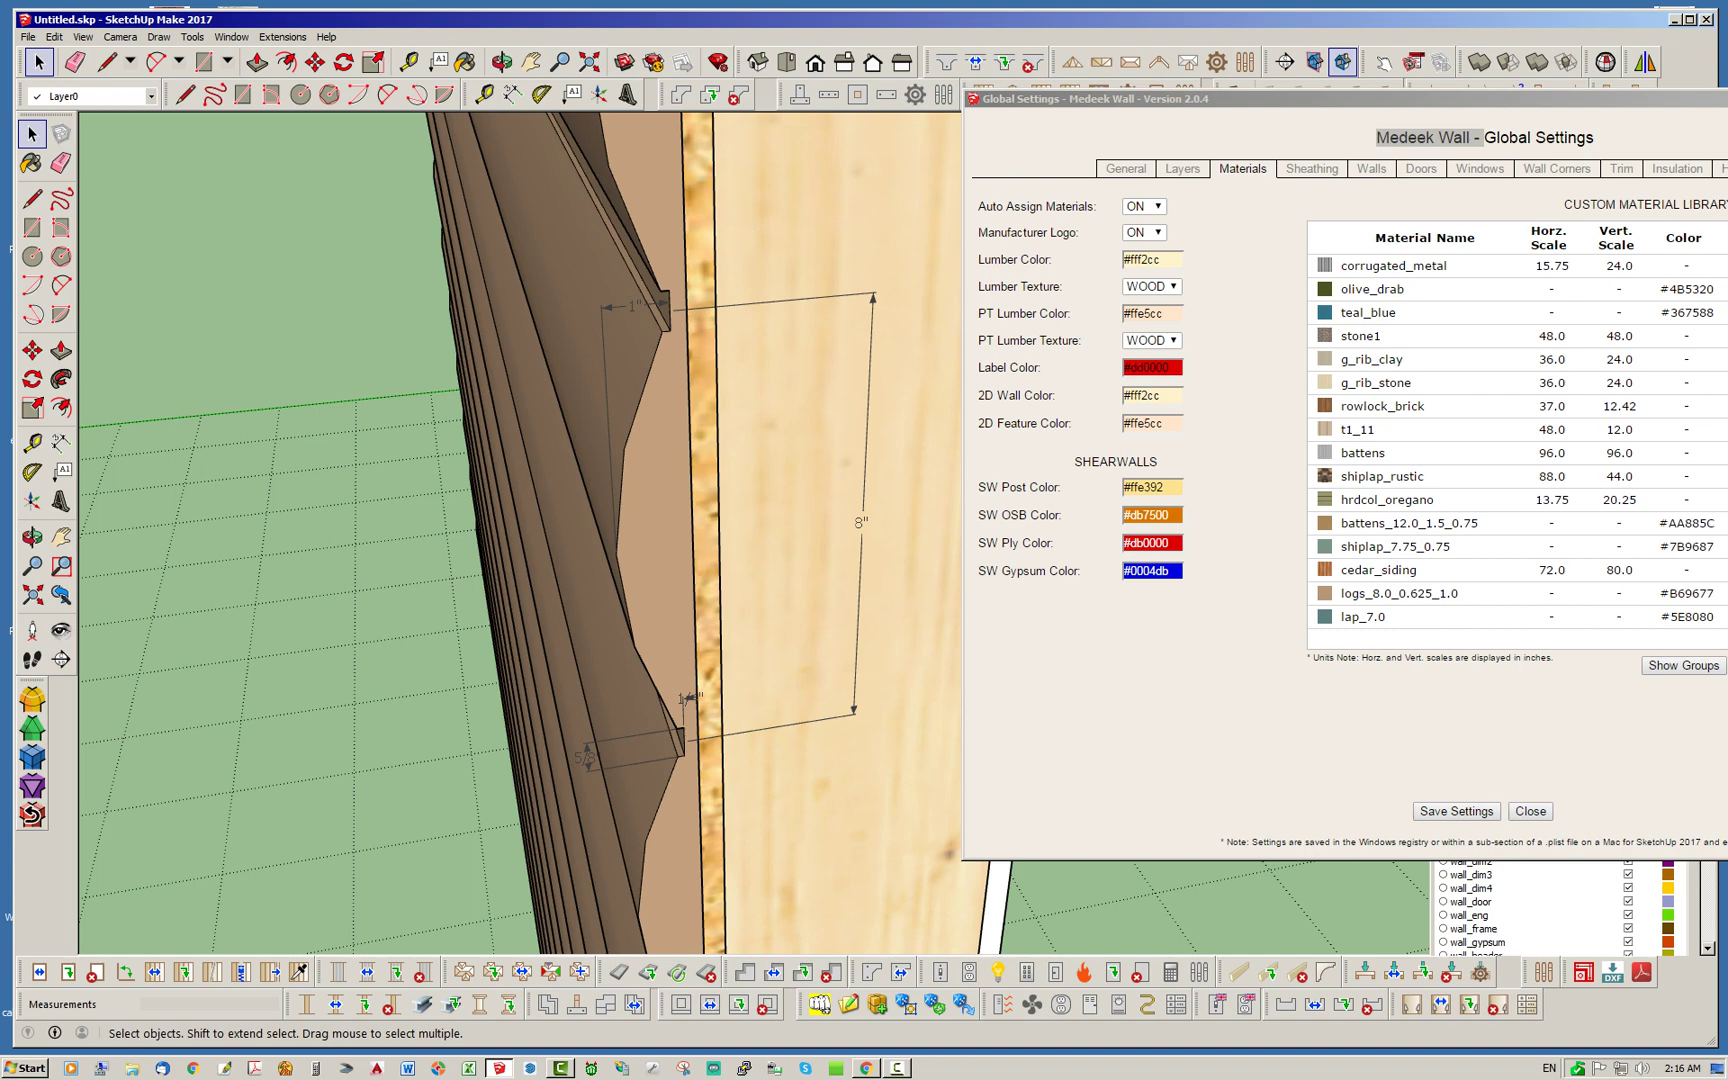
scroll(555, 540, "down", 3)
middle_click_drag(555, 540, 645, 475)
scroll(645, 475, "down", 1)
scroll(637, 583, "up", 1)
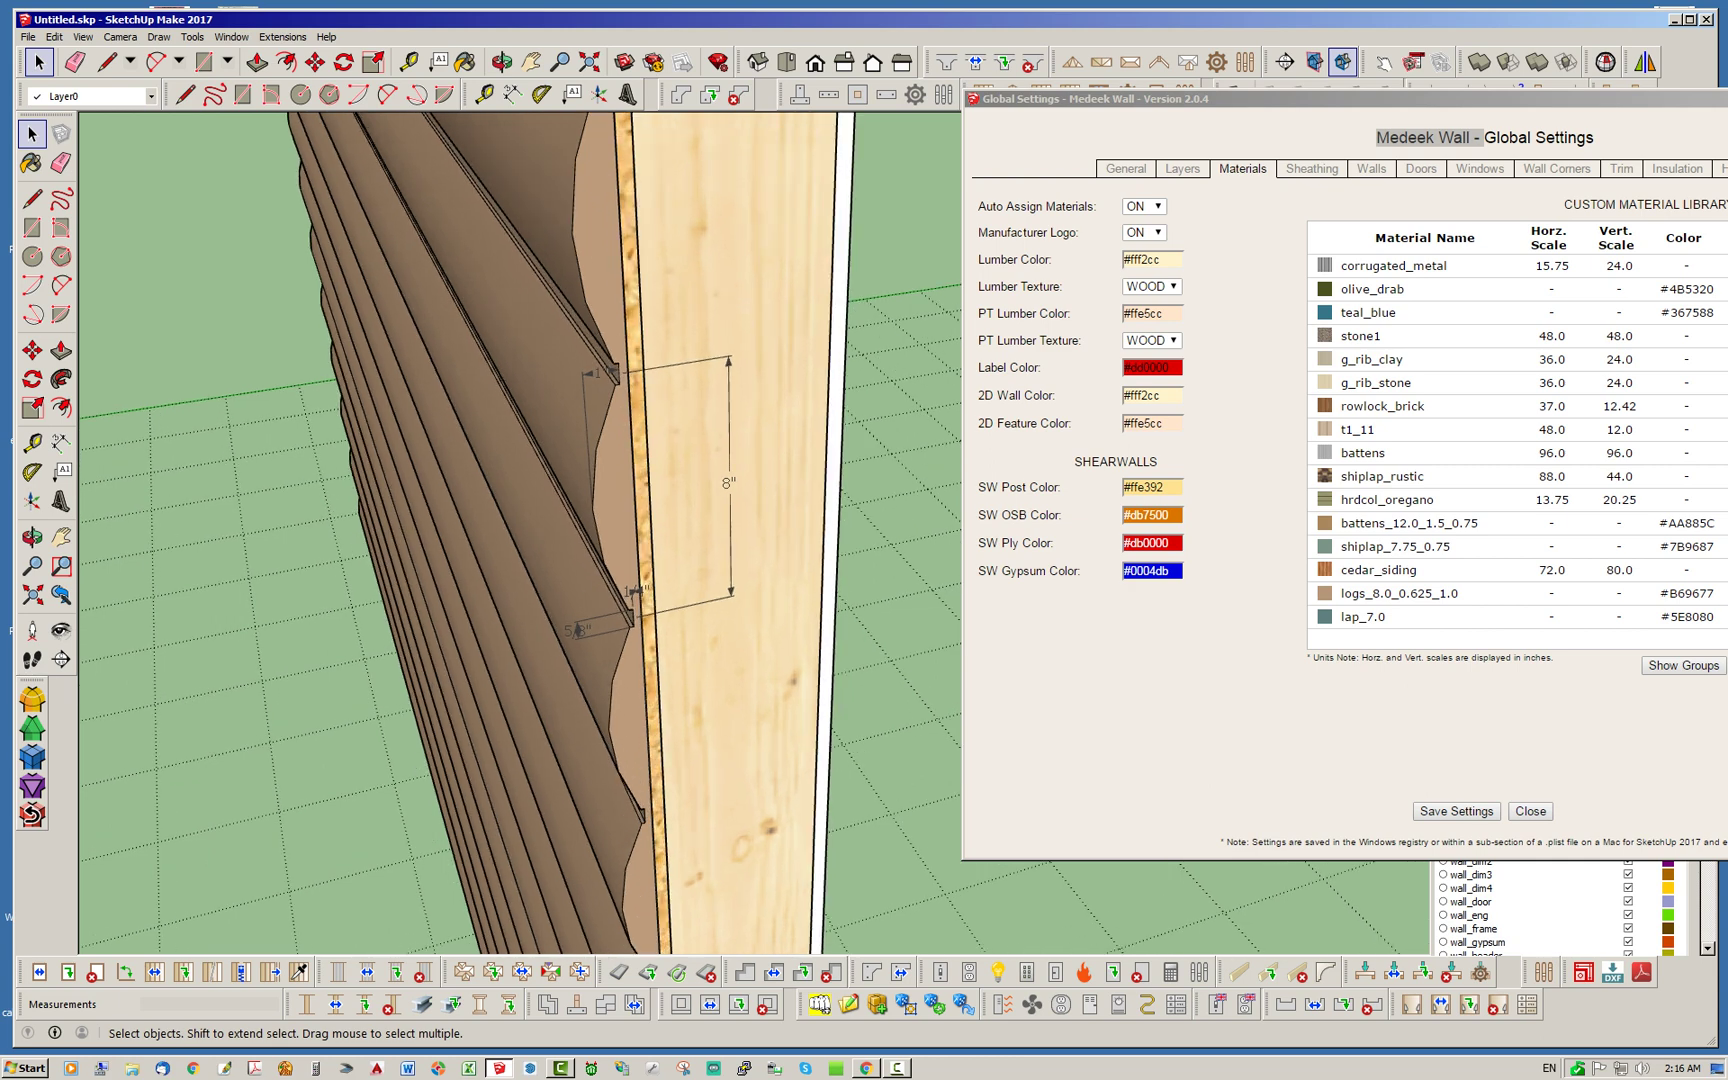
scroll(641, 629, "up", 2)
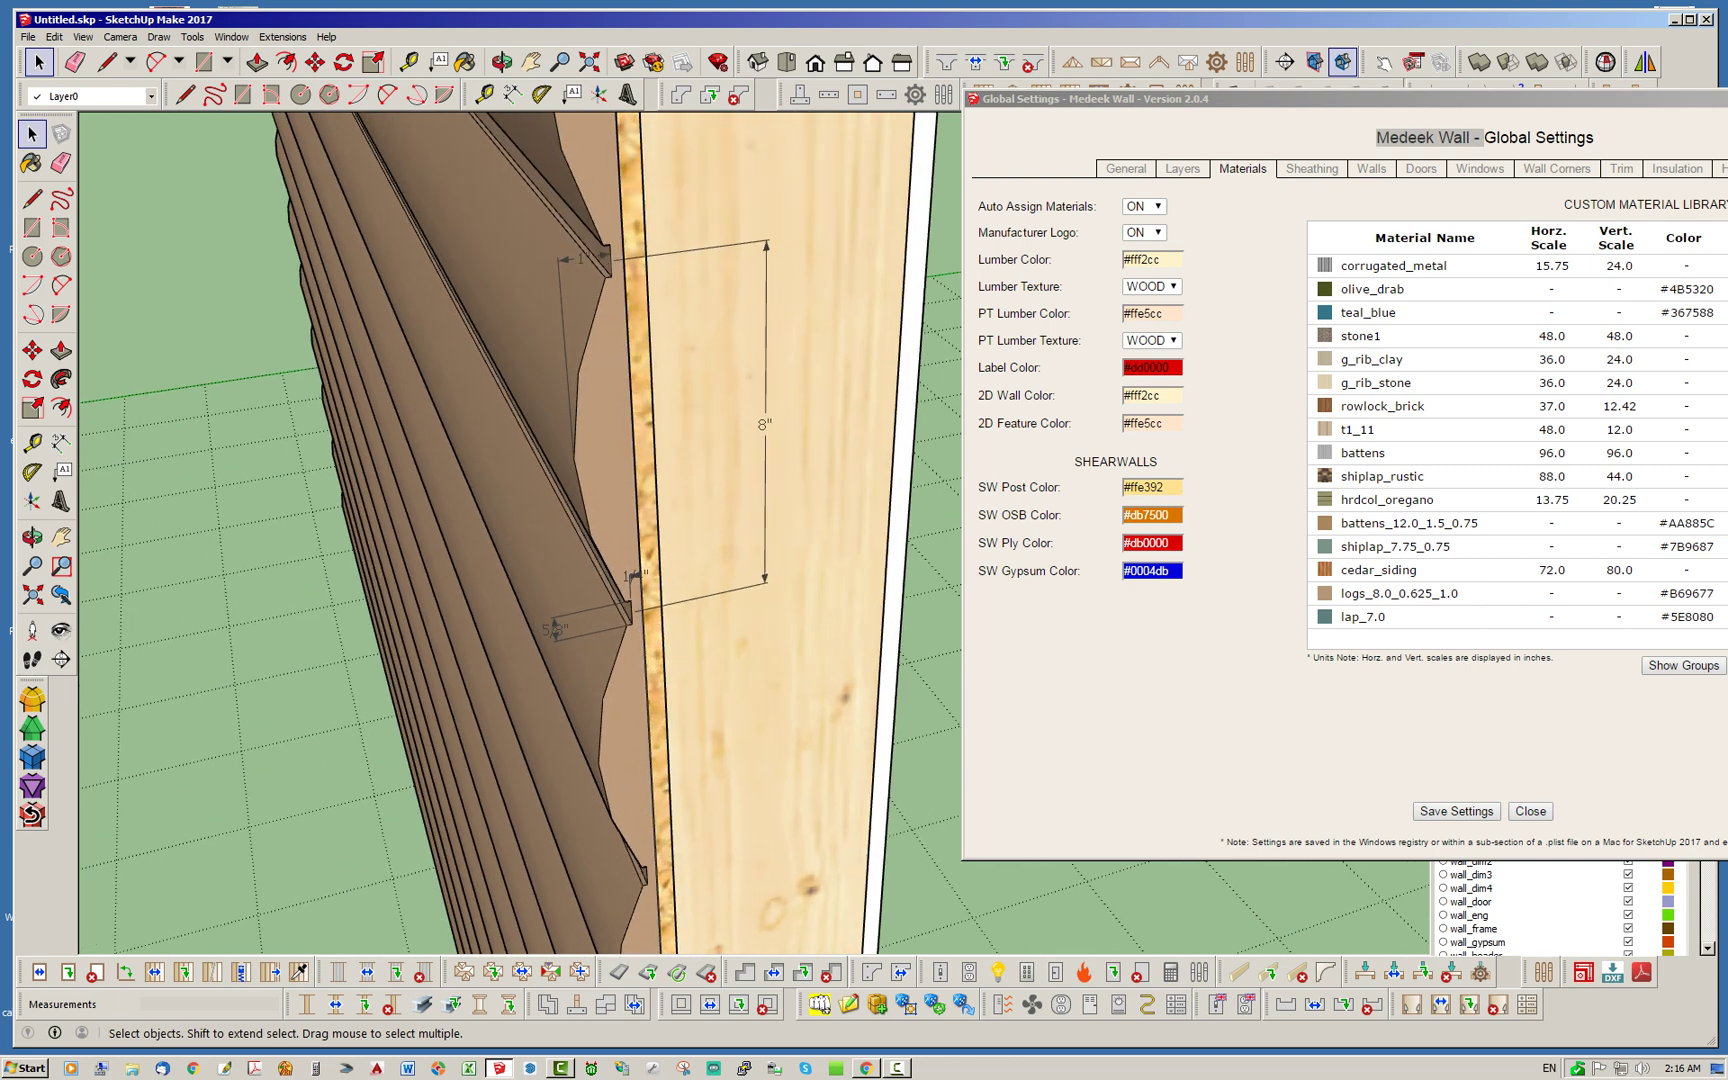
Set the log wall's cladding thickness to 0.5 in. and update the wall assembly.
left_click(617, 482)
right_click(617, 482)
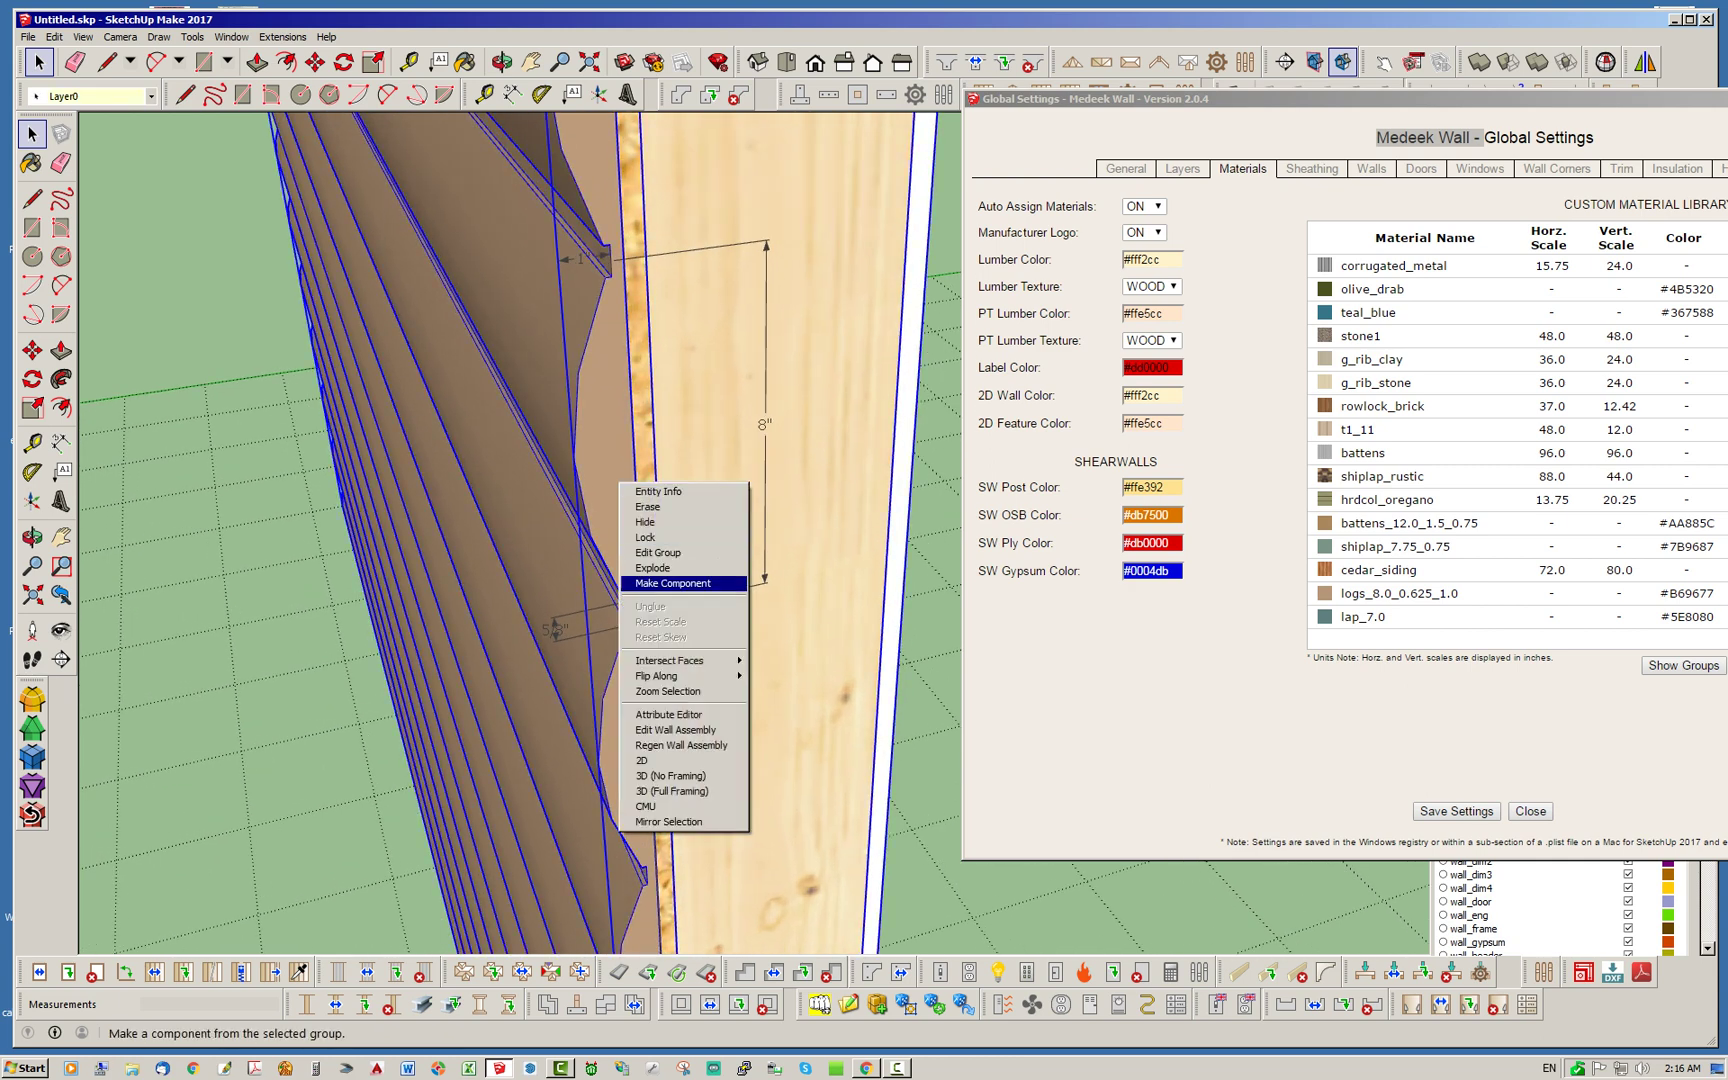
left_click(683, 716)
scroll(1445, 520, "down", 12)
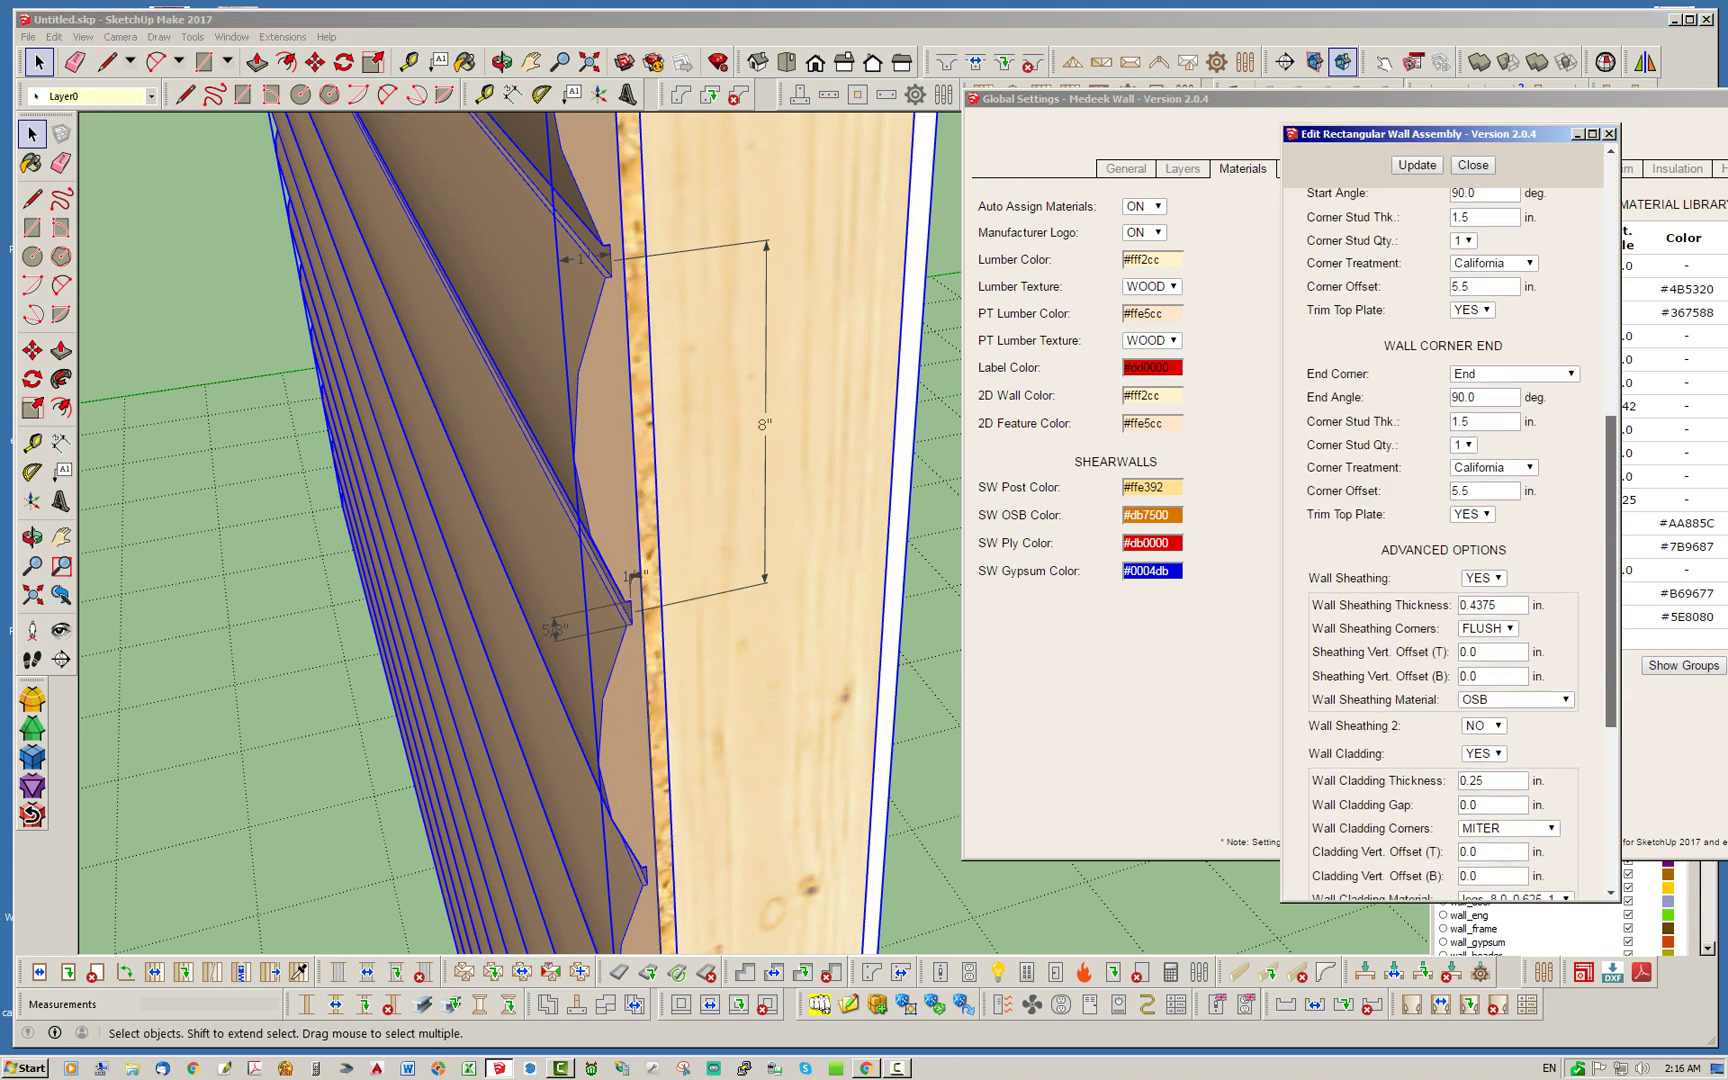
left_click_drag(1609, 657, 1609, 667)
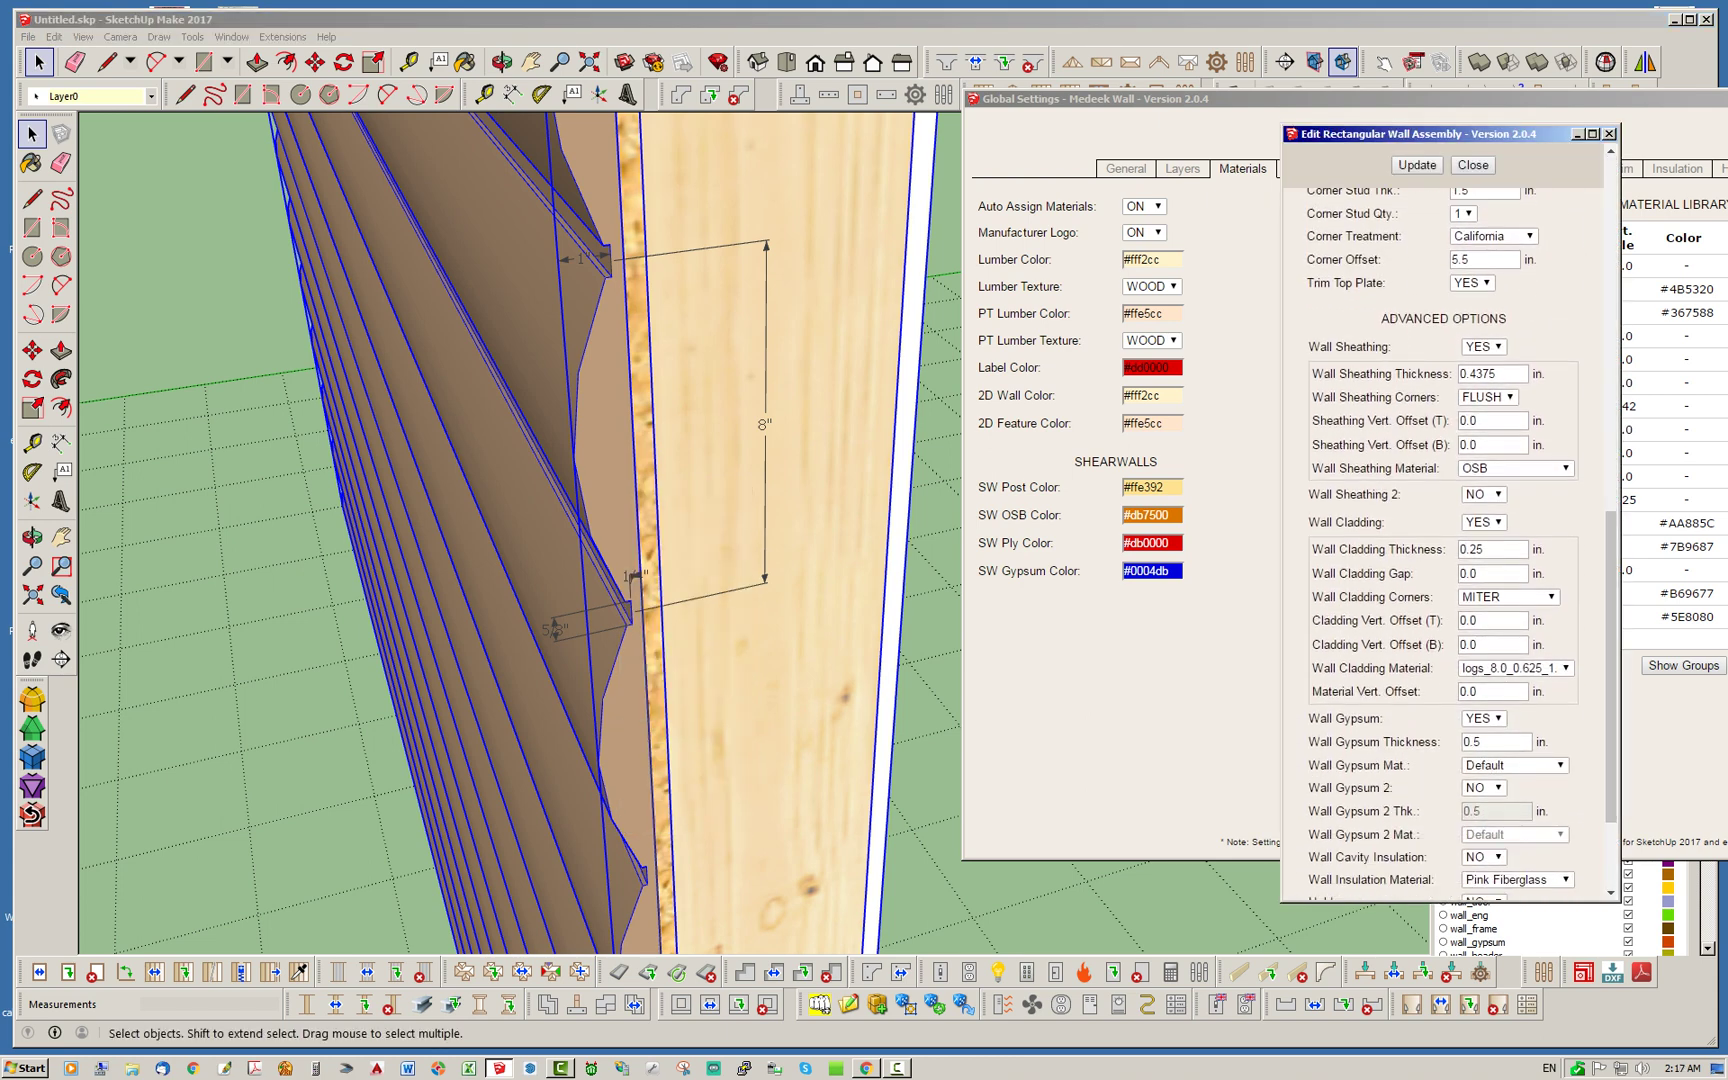
left_click_drag(1486, 549, 1469, 549)
type("5")
key("Return")
left_click(1416, 165)
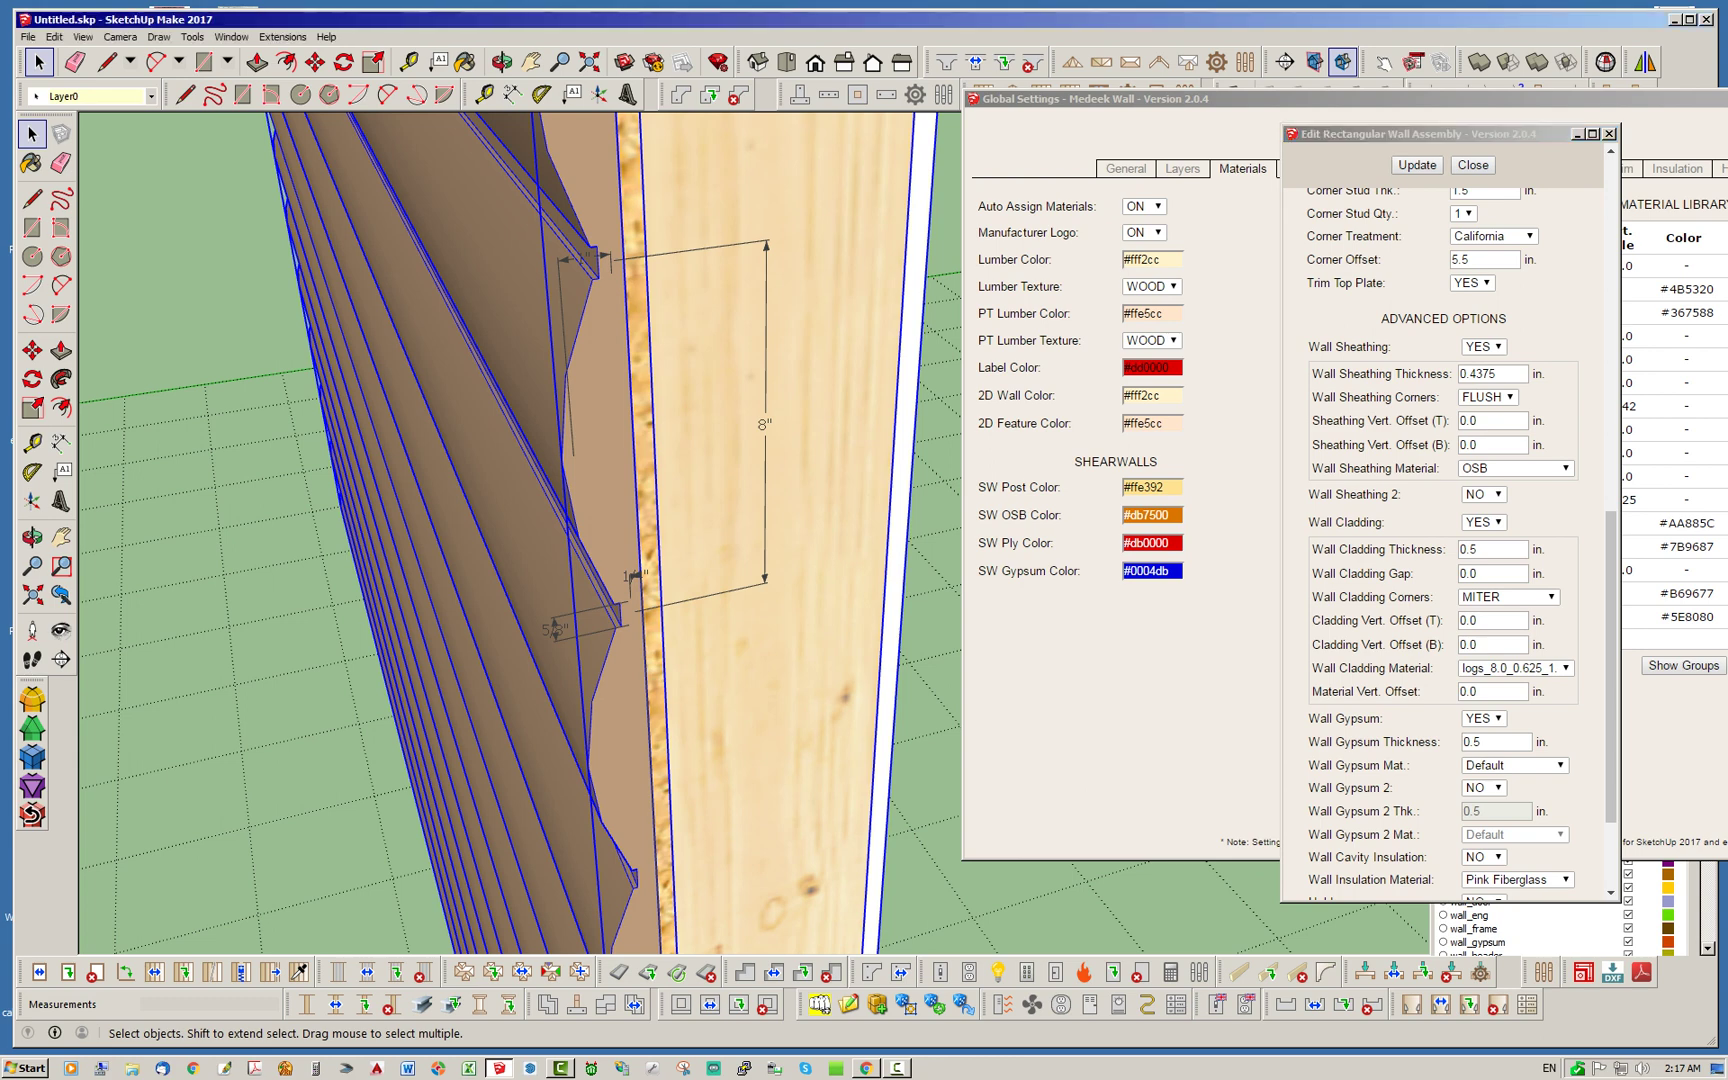
Delete the small horizontal thickness dimension behind the groove of the log cladding.
scroll(593, 607, "up", 3)
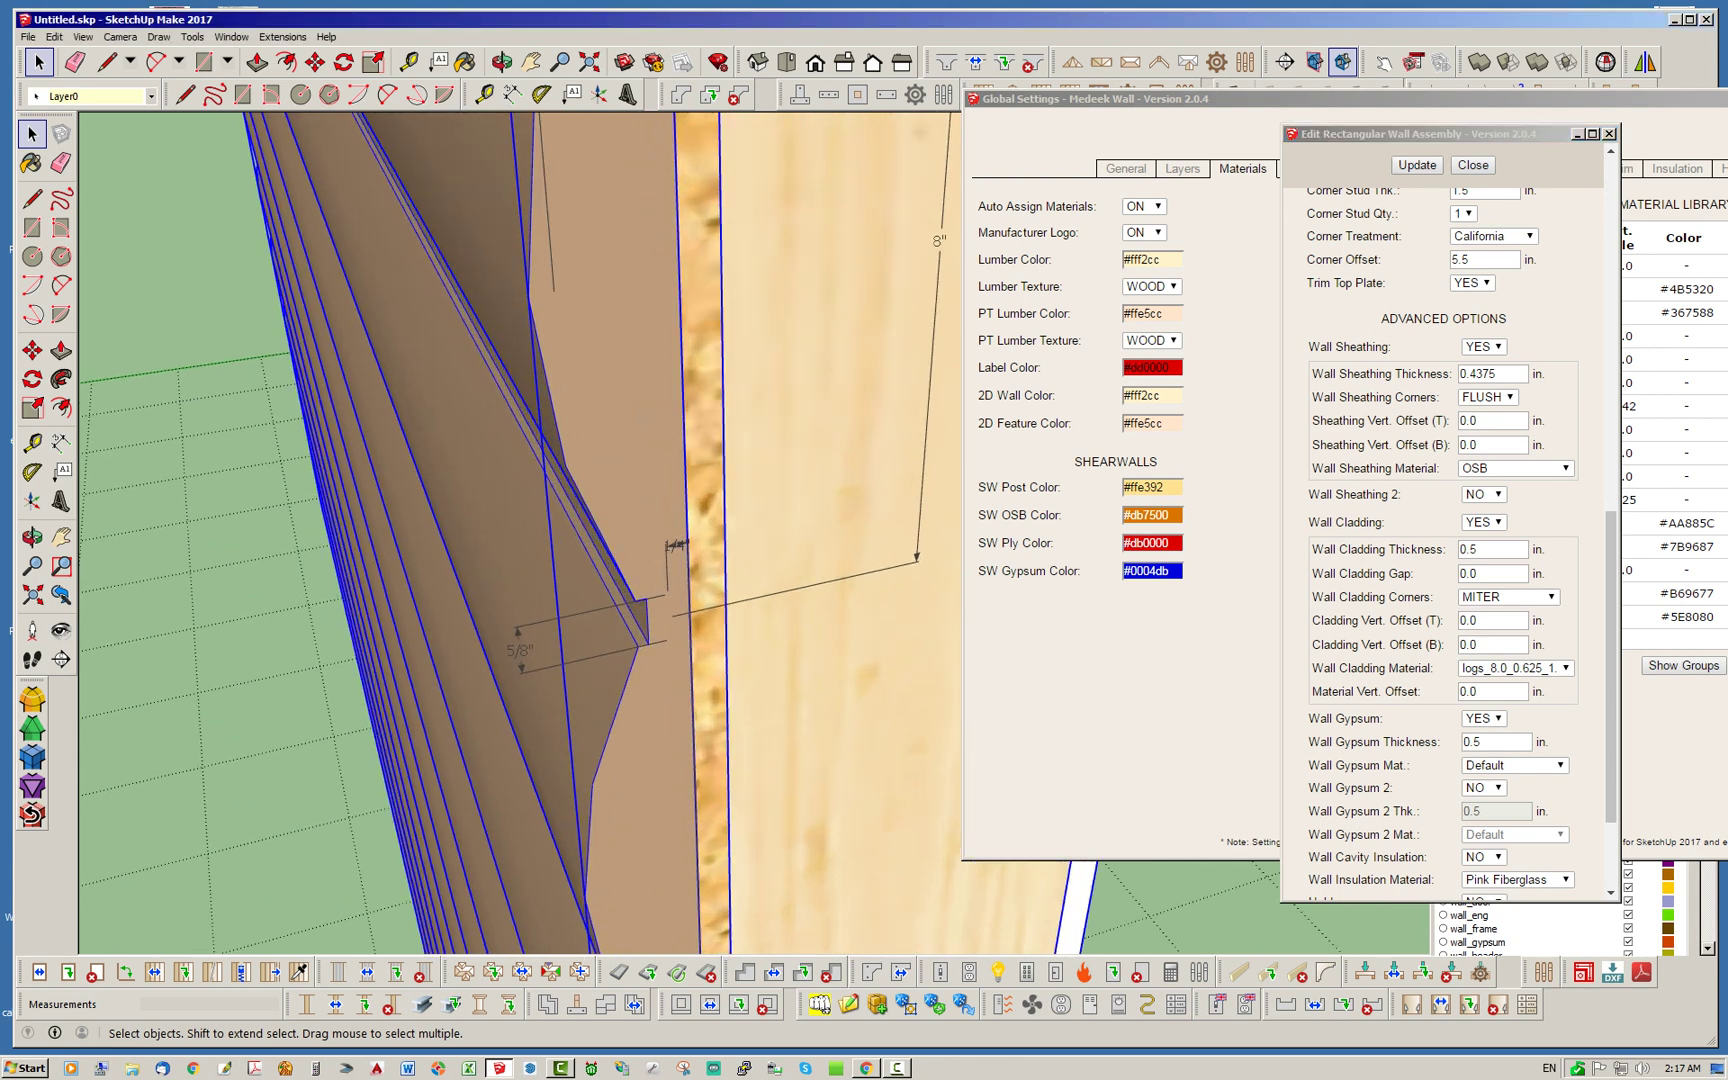
left_click(676, 546)
key("Delete")
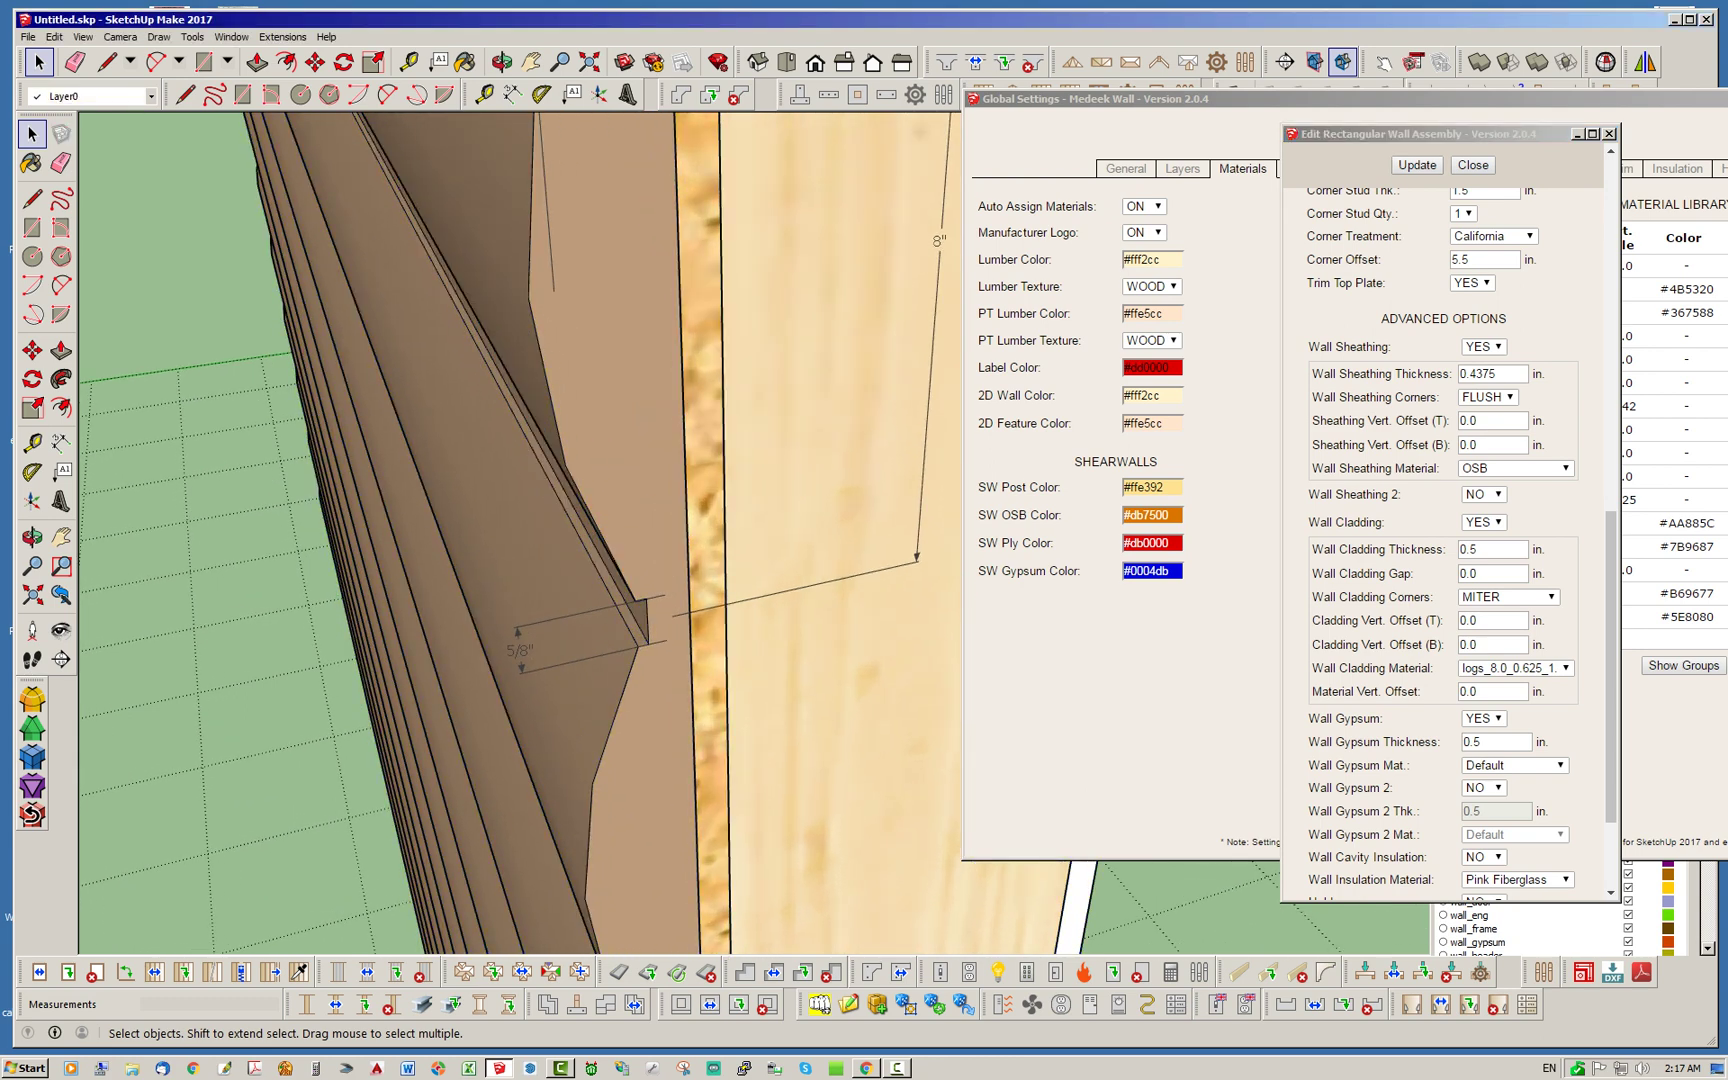
Inspect the log cladding's groove and delete its 5/8" groove width dimension.
left_click(519, 650)
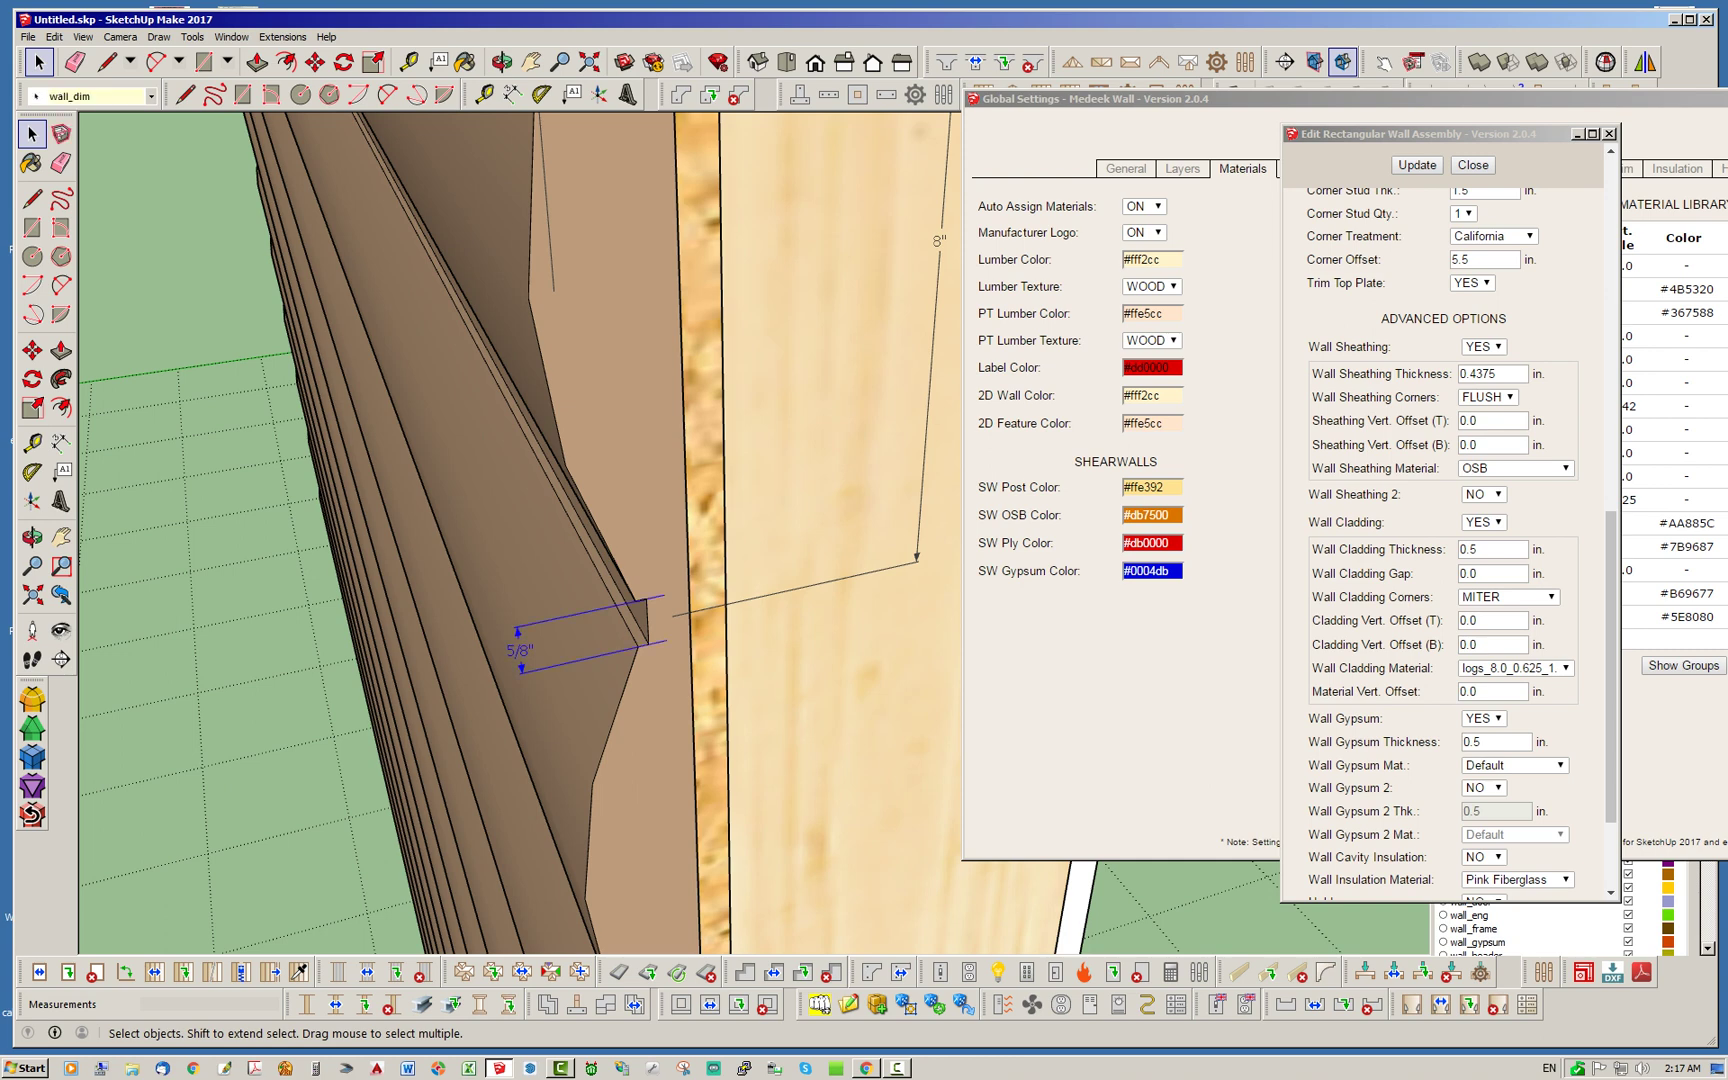
scroll(616, 597, "down", 3)
scroll(638, 618, "up", 3)
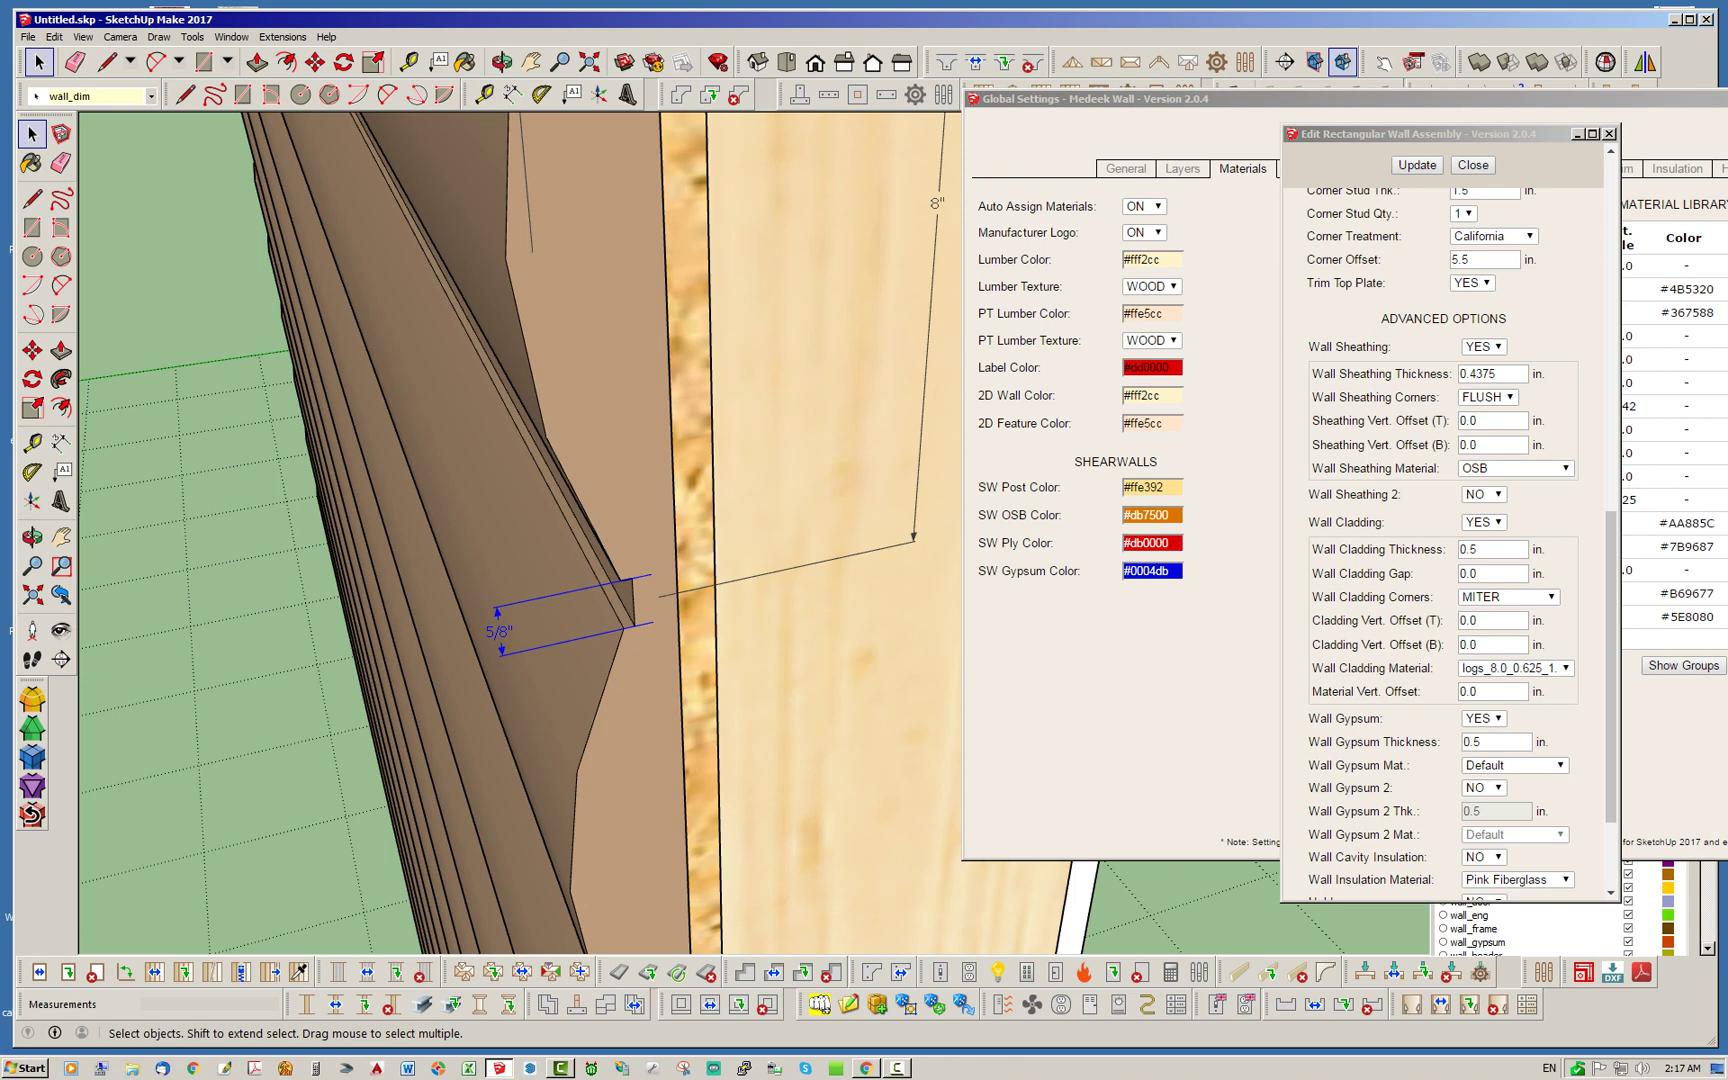
scroll(655, 612, "down", 3)
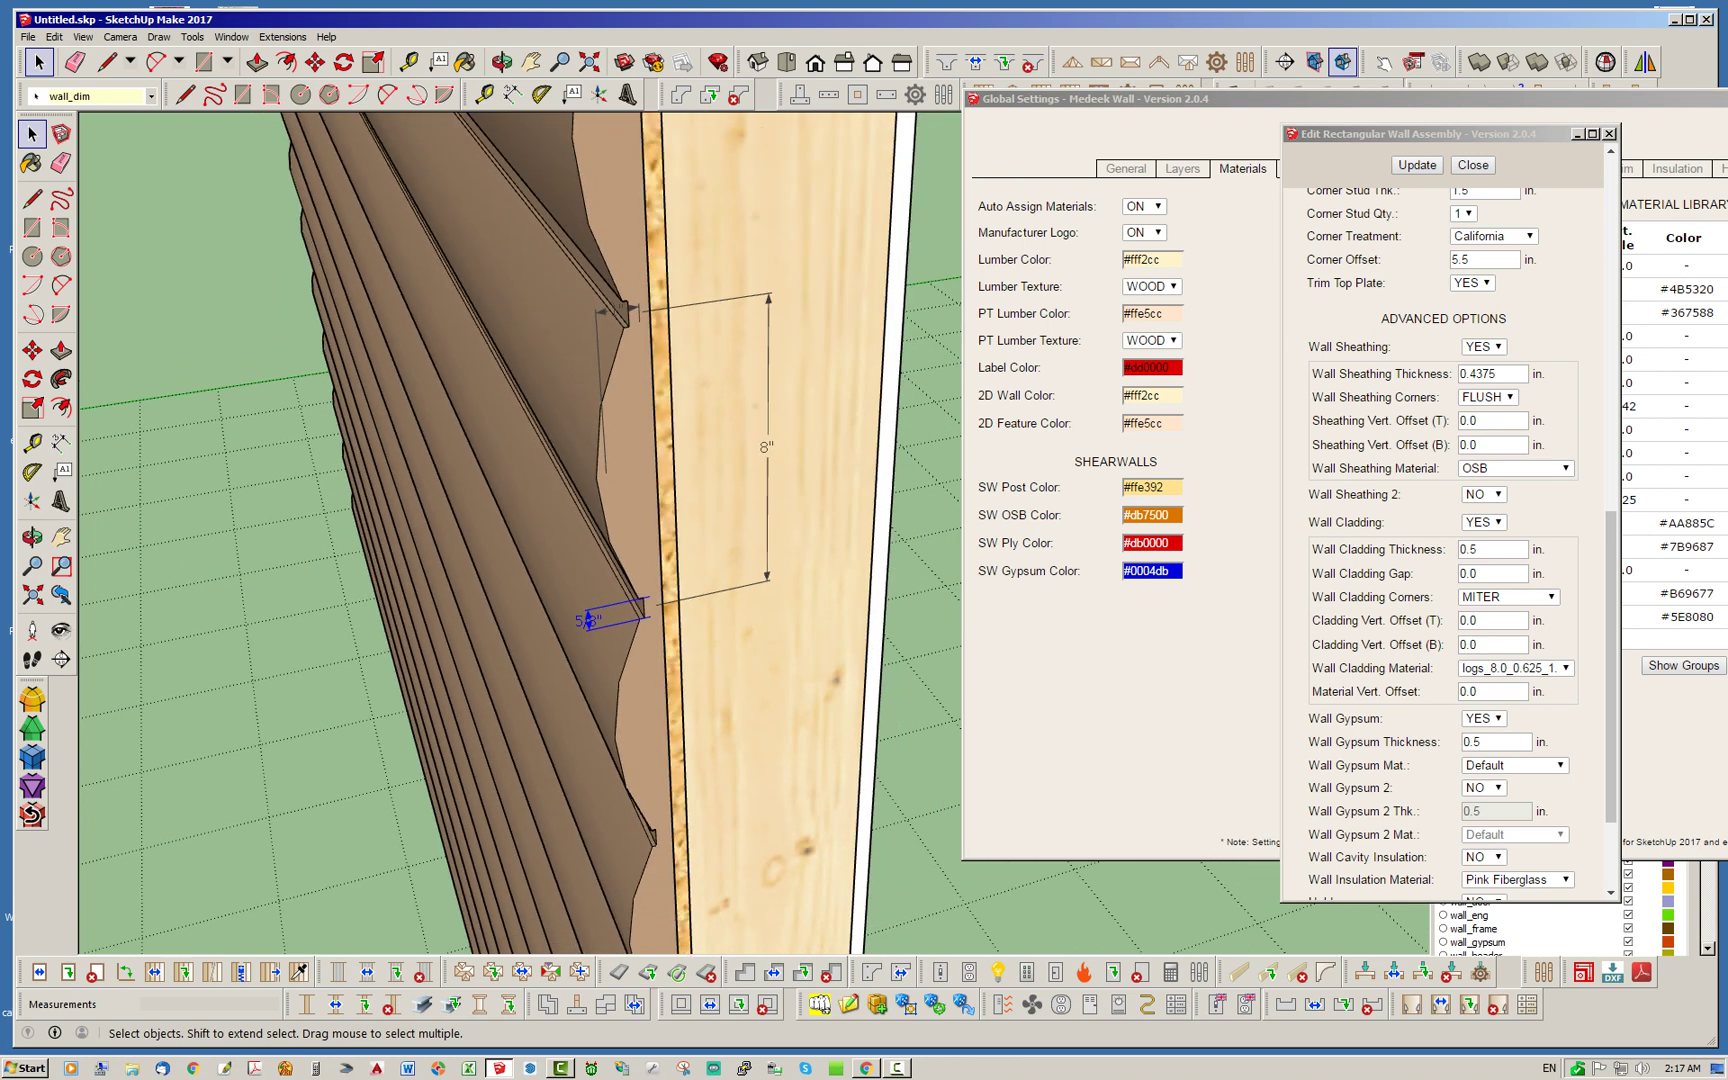
scroll(654, 607, "up", 2)
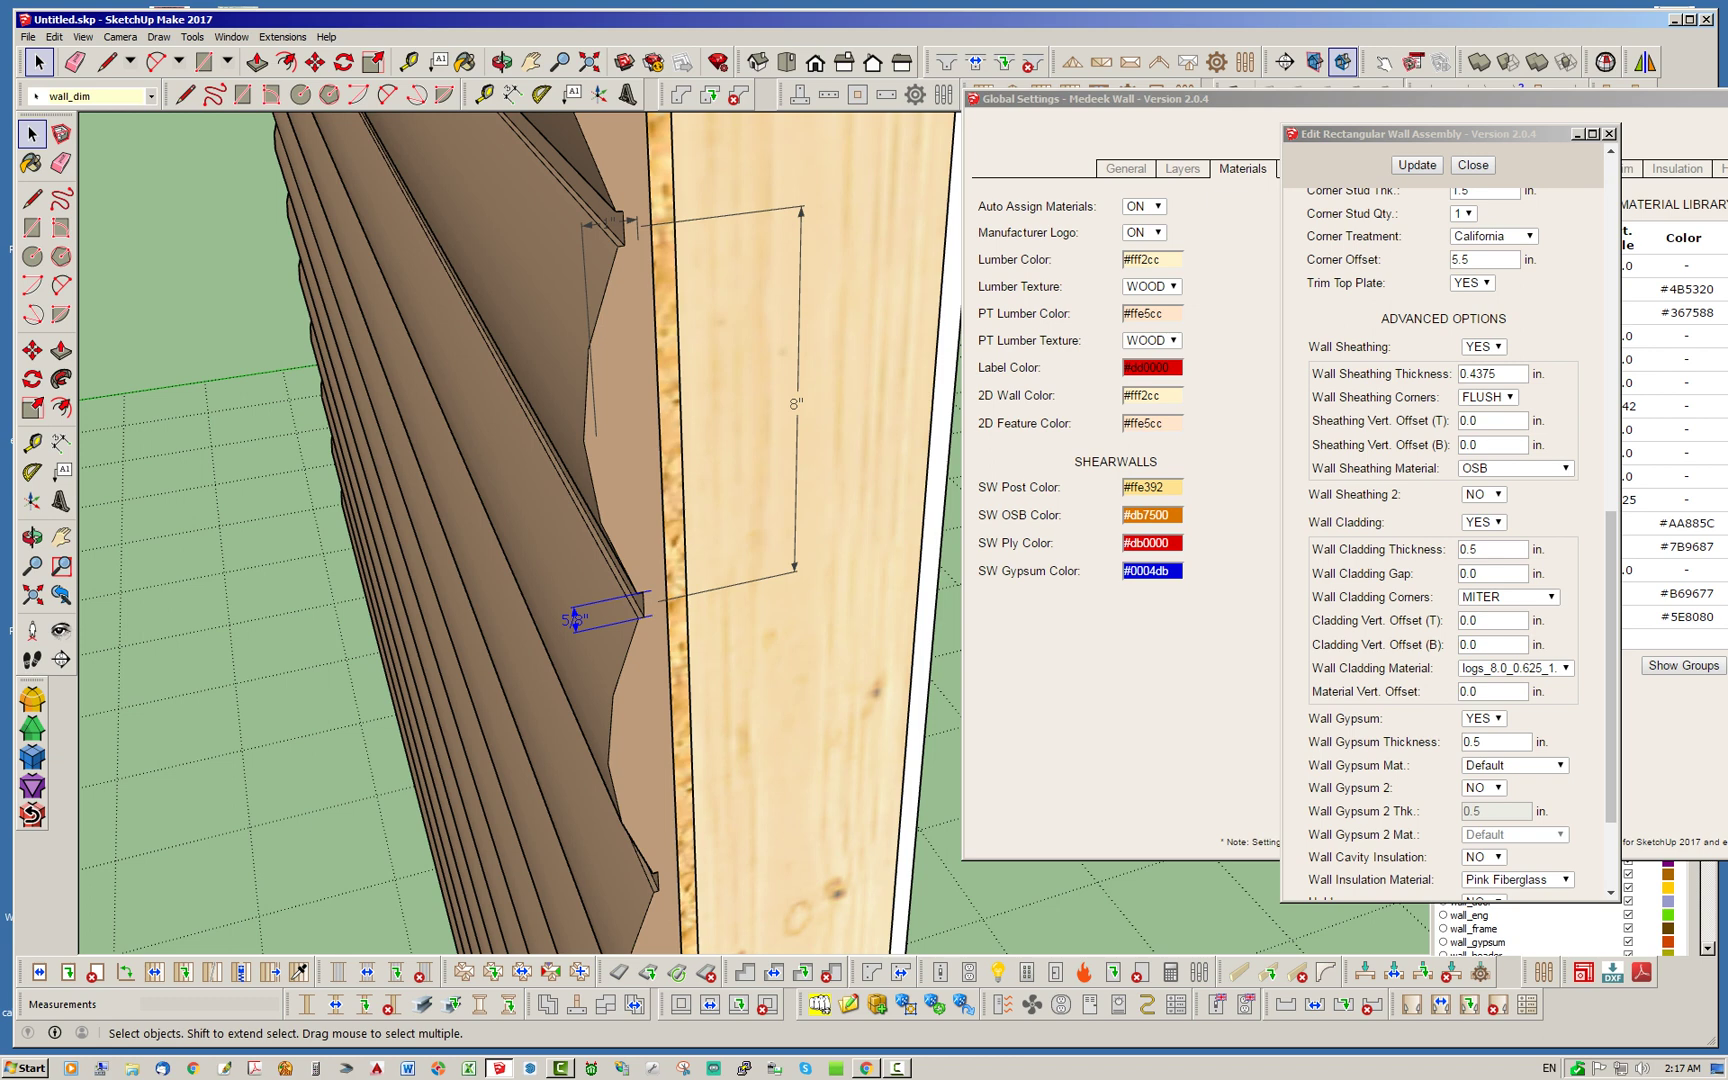
scroll(640, 615, "up", 6)
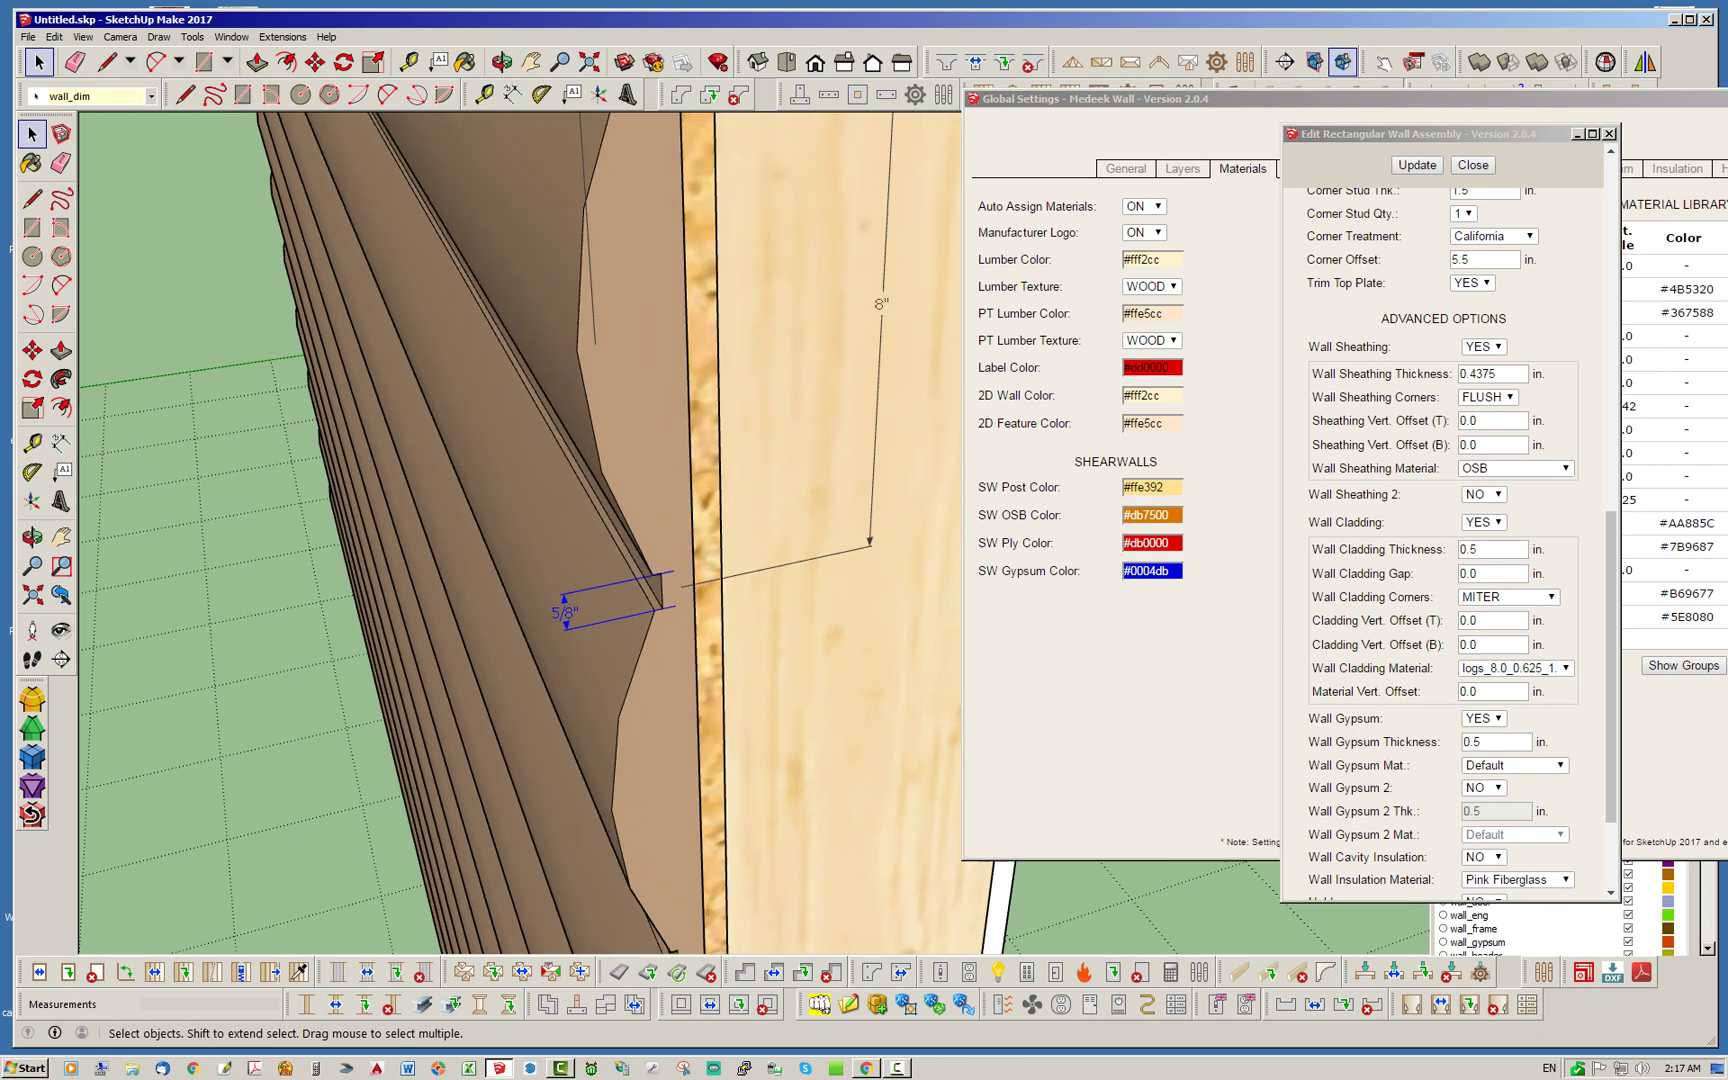
key("t")
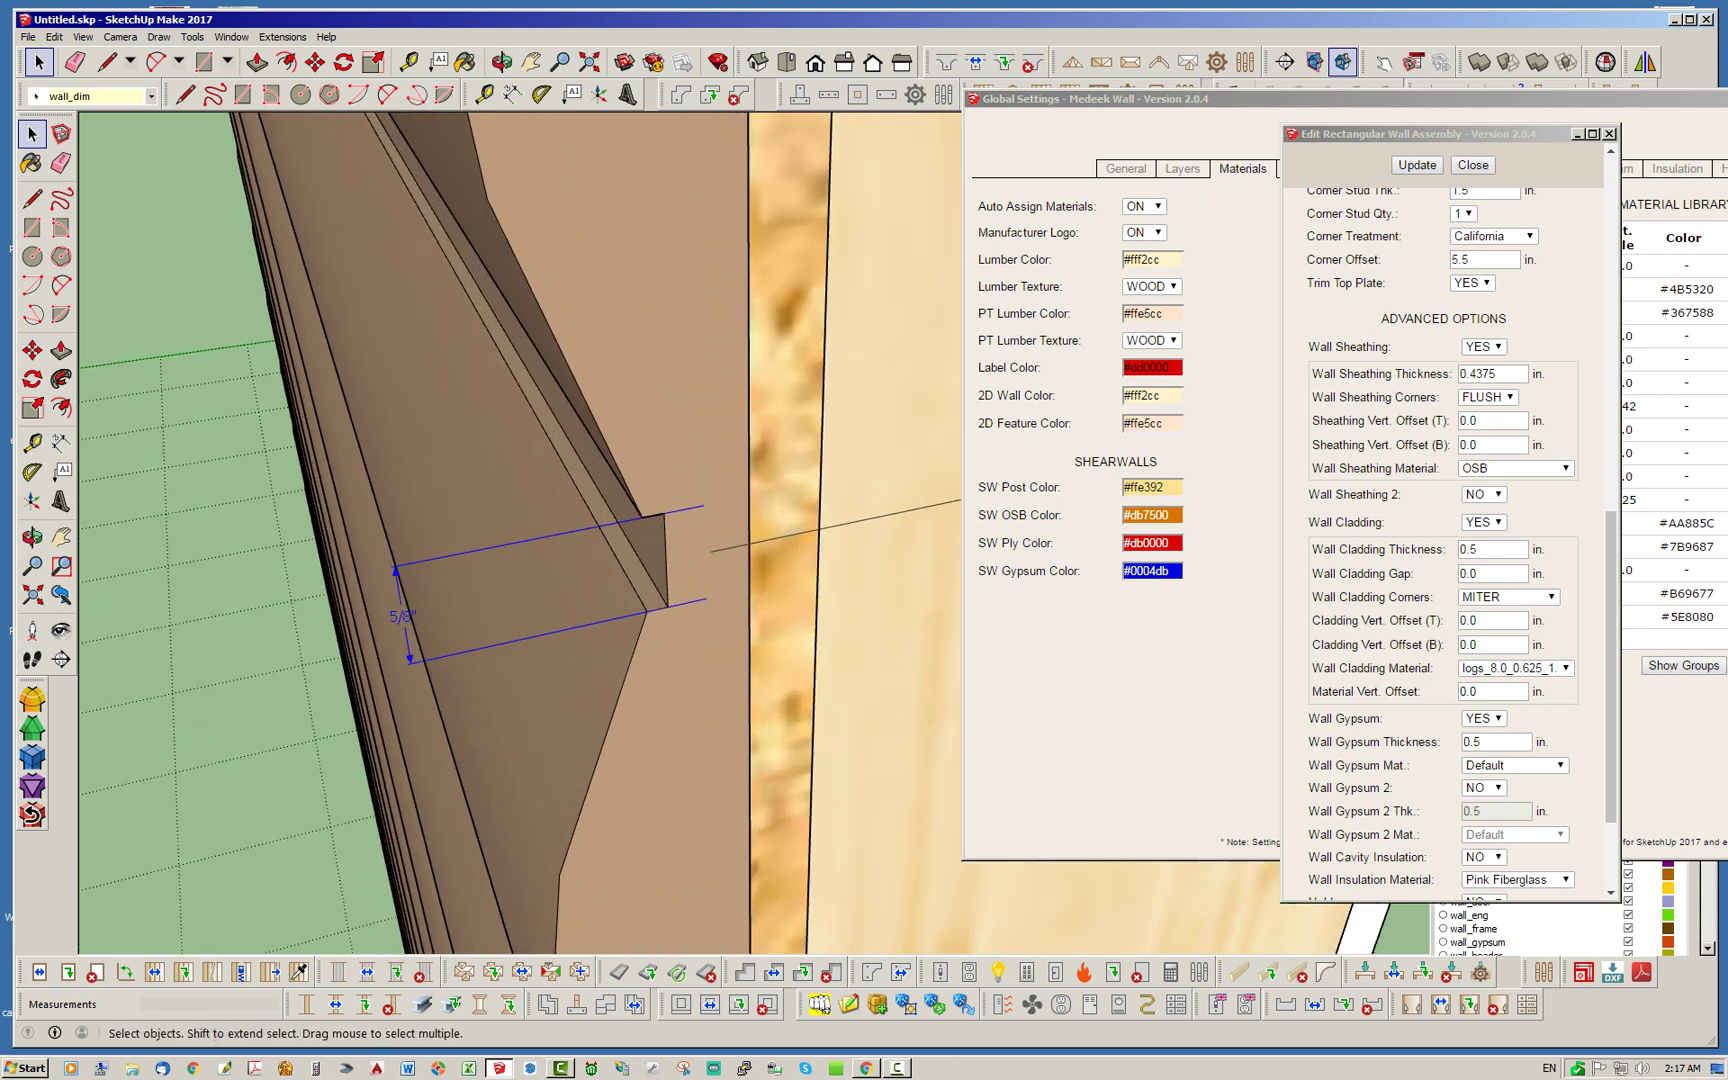
left_click(512, 93)
mouse_move(403, 616)
left_mouse_down()
mouse_move(378, 621)
mouse_move(403, 616)
left_mouse_up()
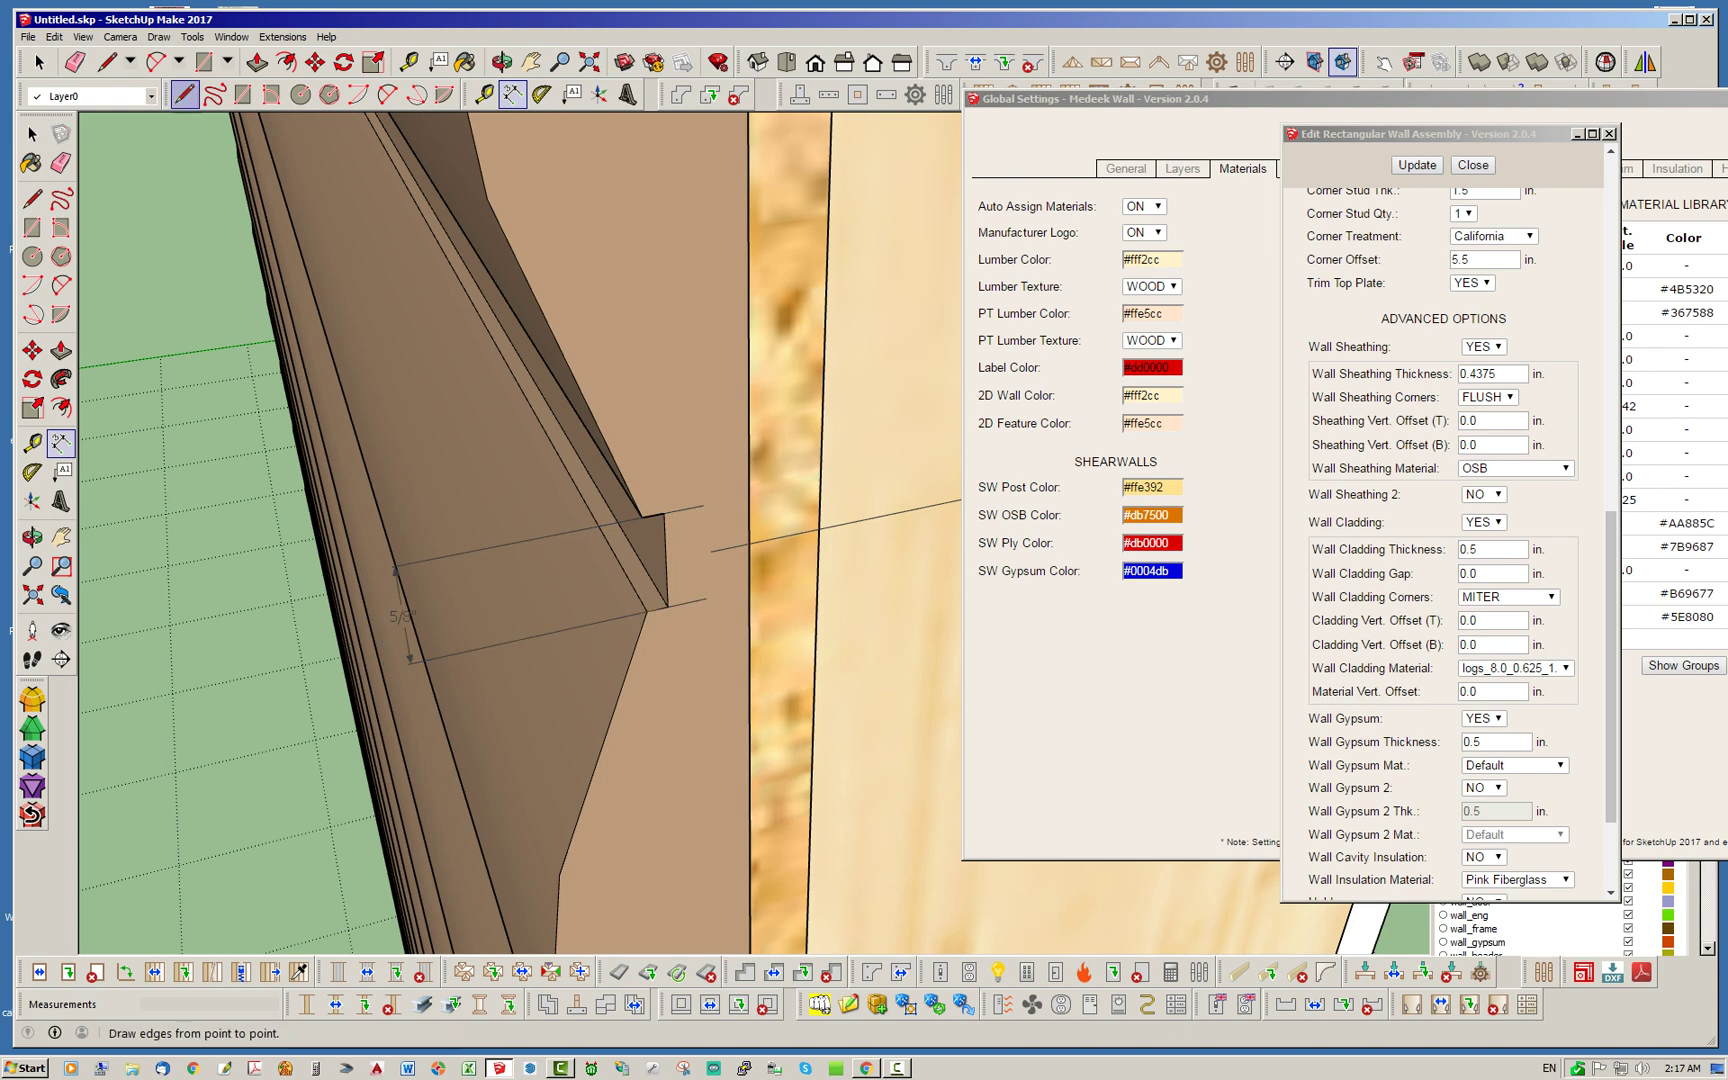
left_click(39, 62)
left_click(403, 616)
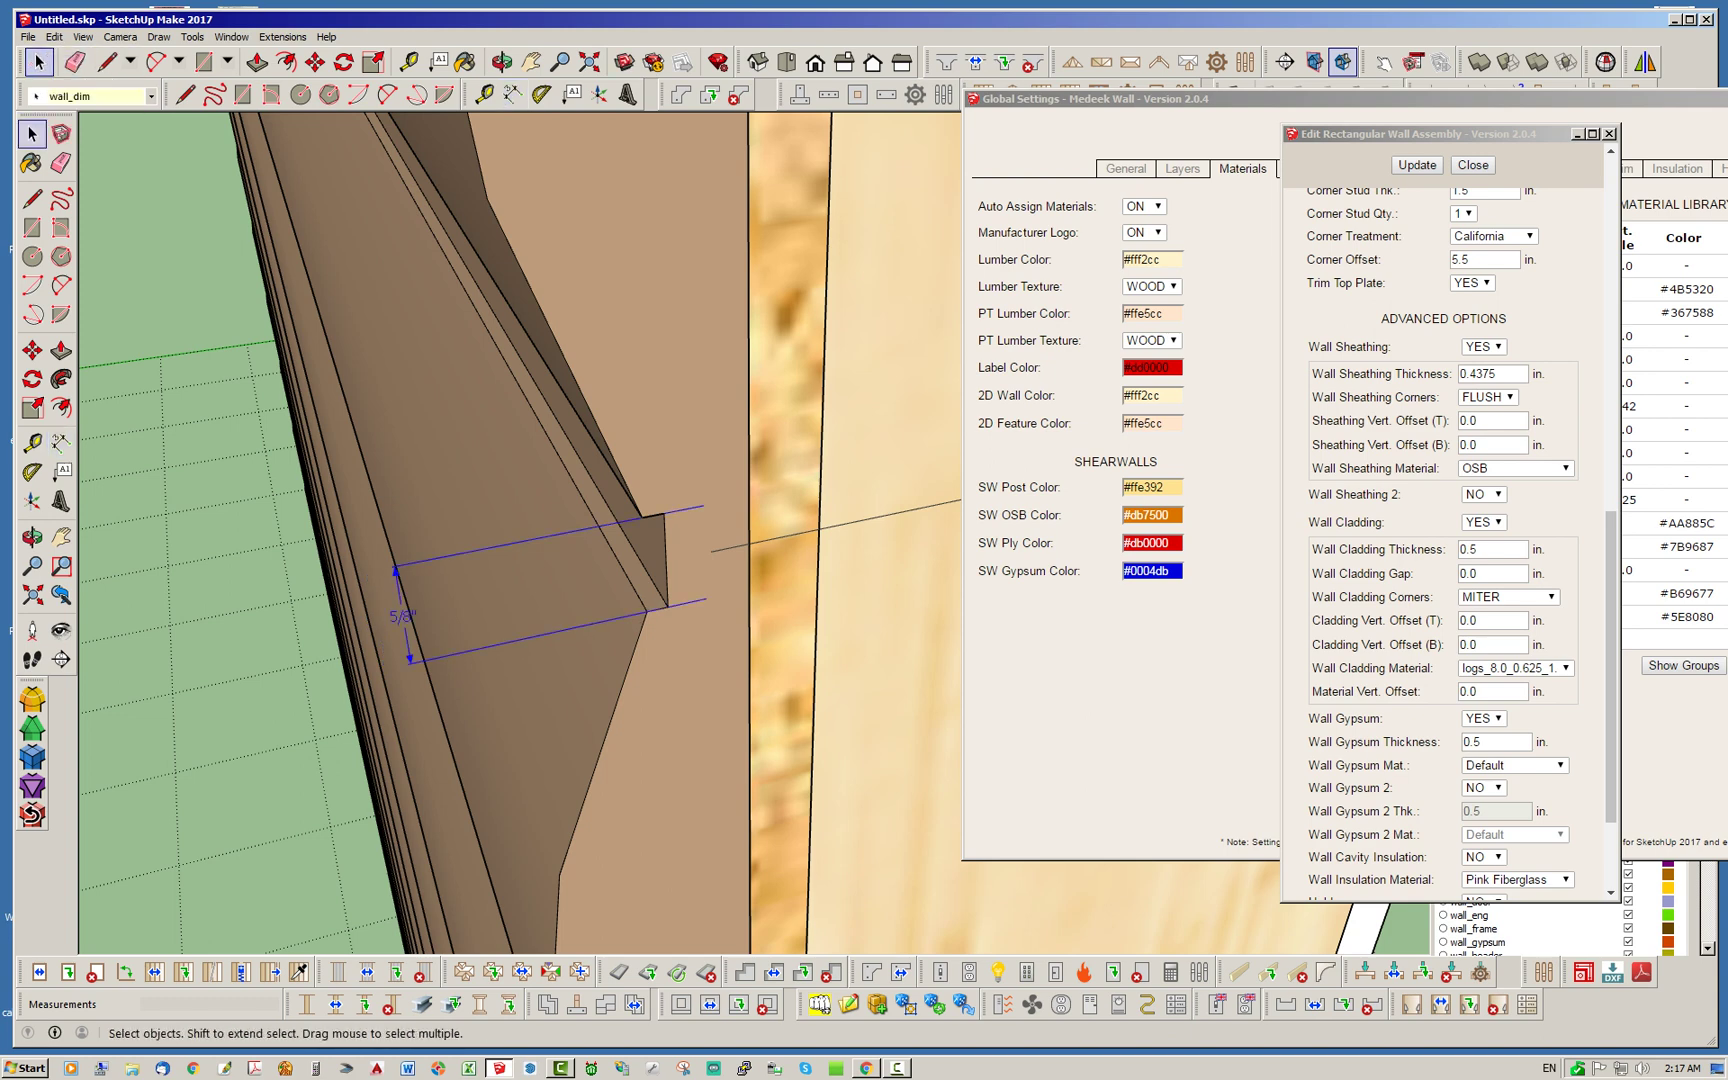
key("Delete")
Dimension the depth of the short ledge at the lower edge of the log cladding's groove.
left_click(512, 94)
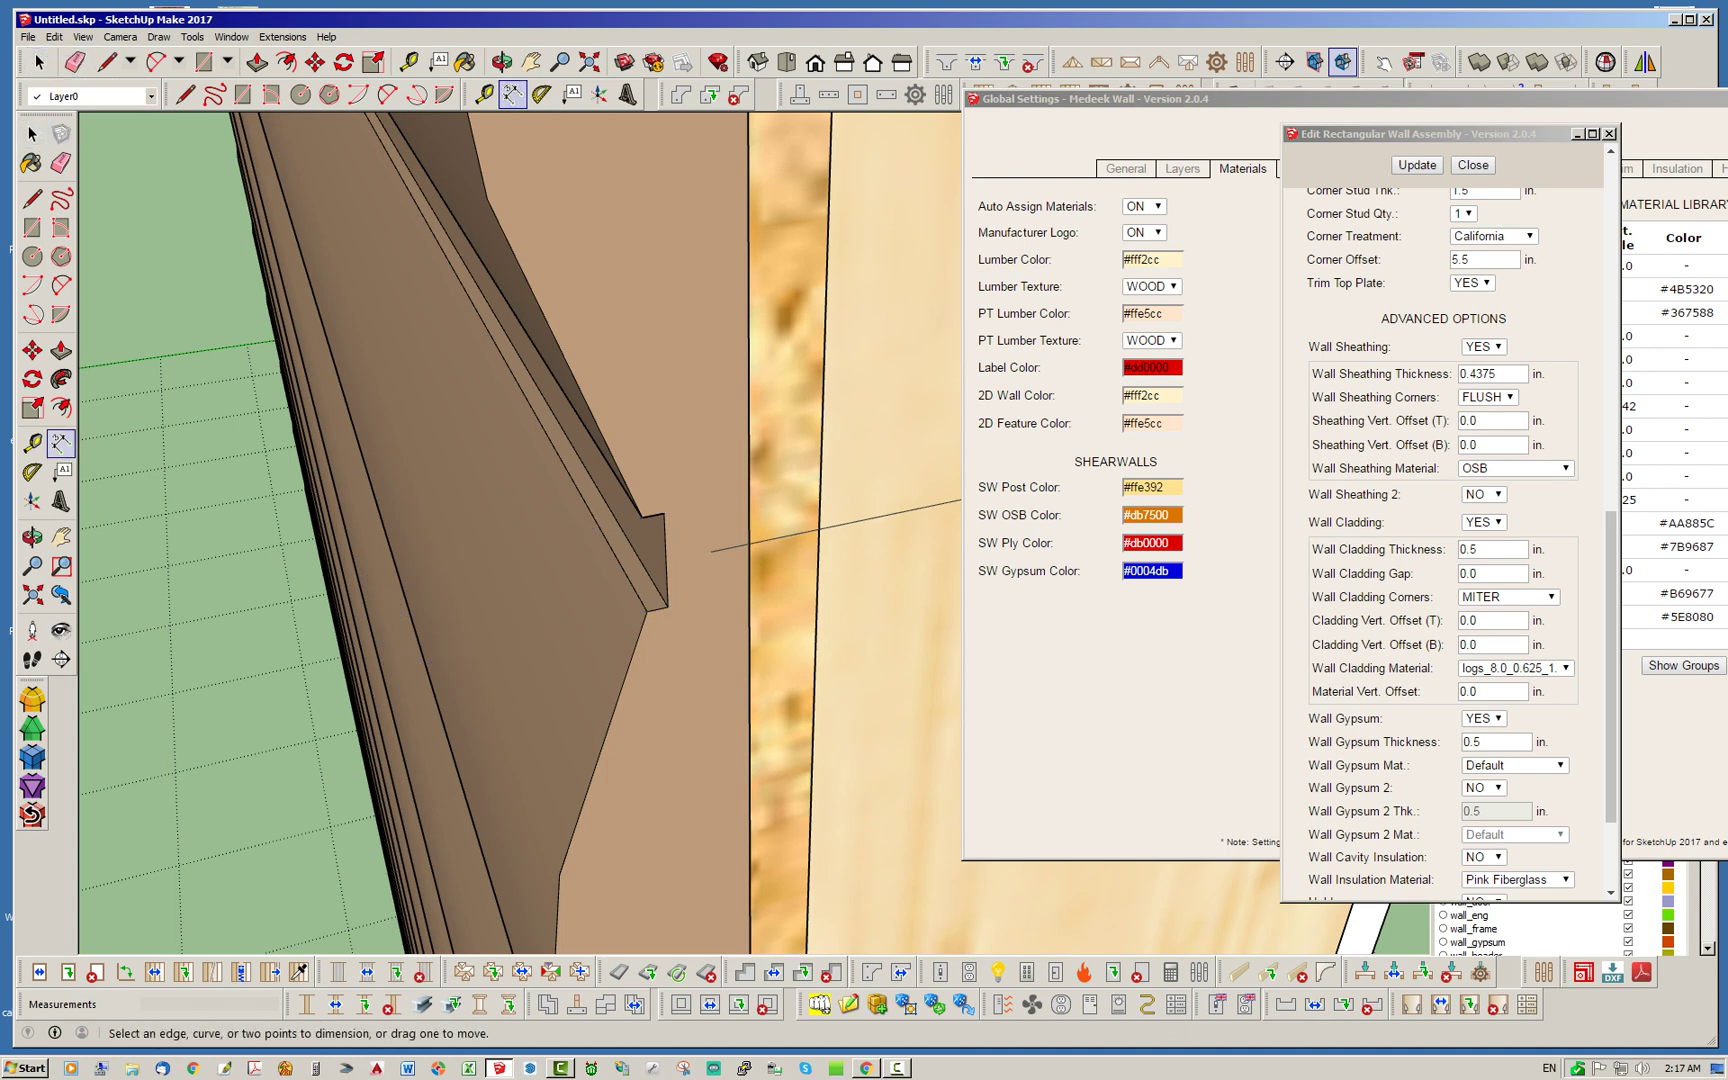
left_click(647, 610)
left_click(667, 607)
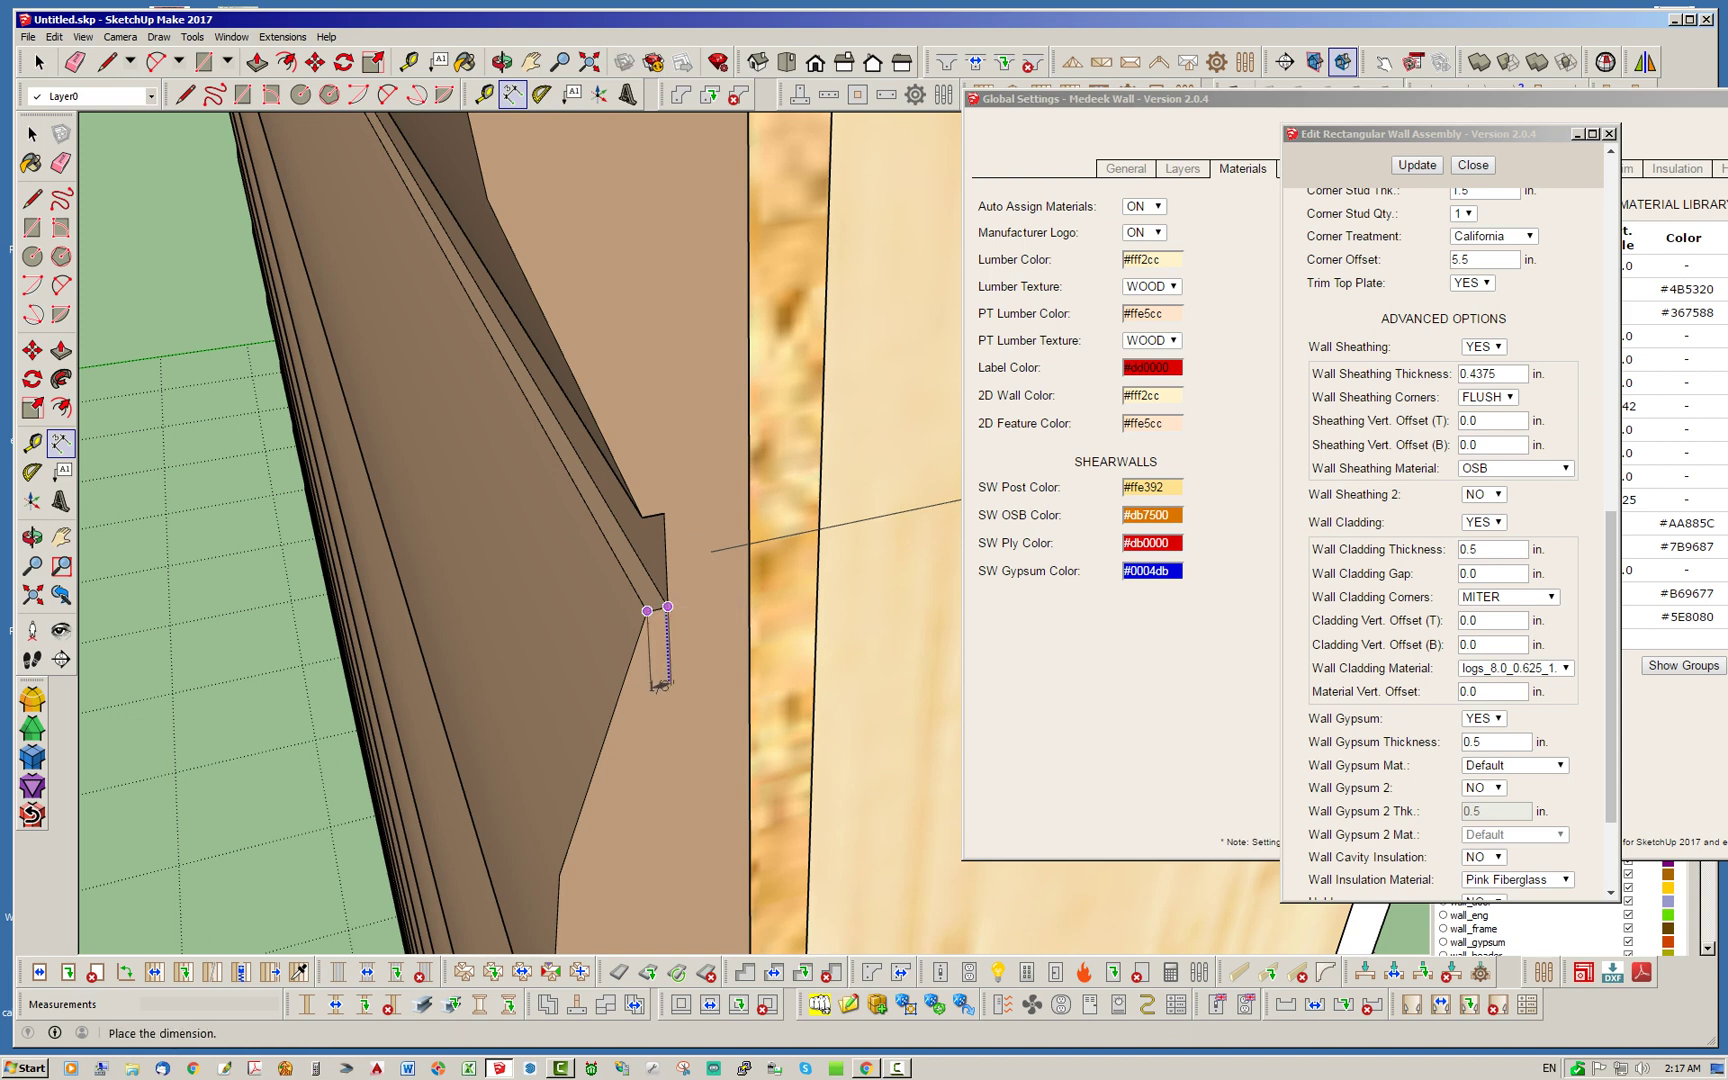
left_click(667, 703)
scroll(667, 703, "up", 5)
scroll(650, 693, "up", 2)
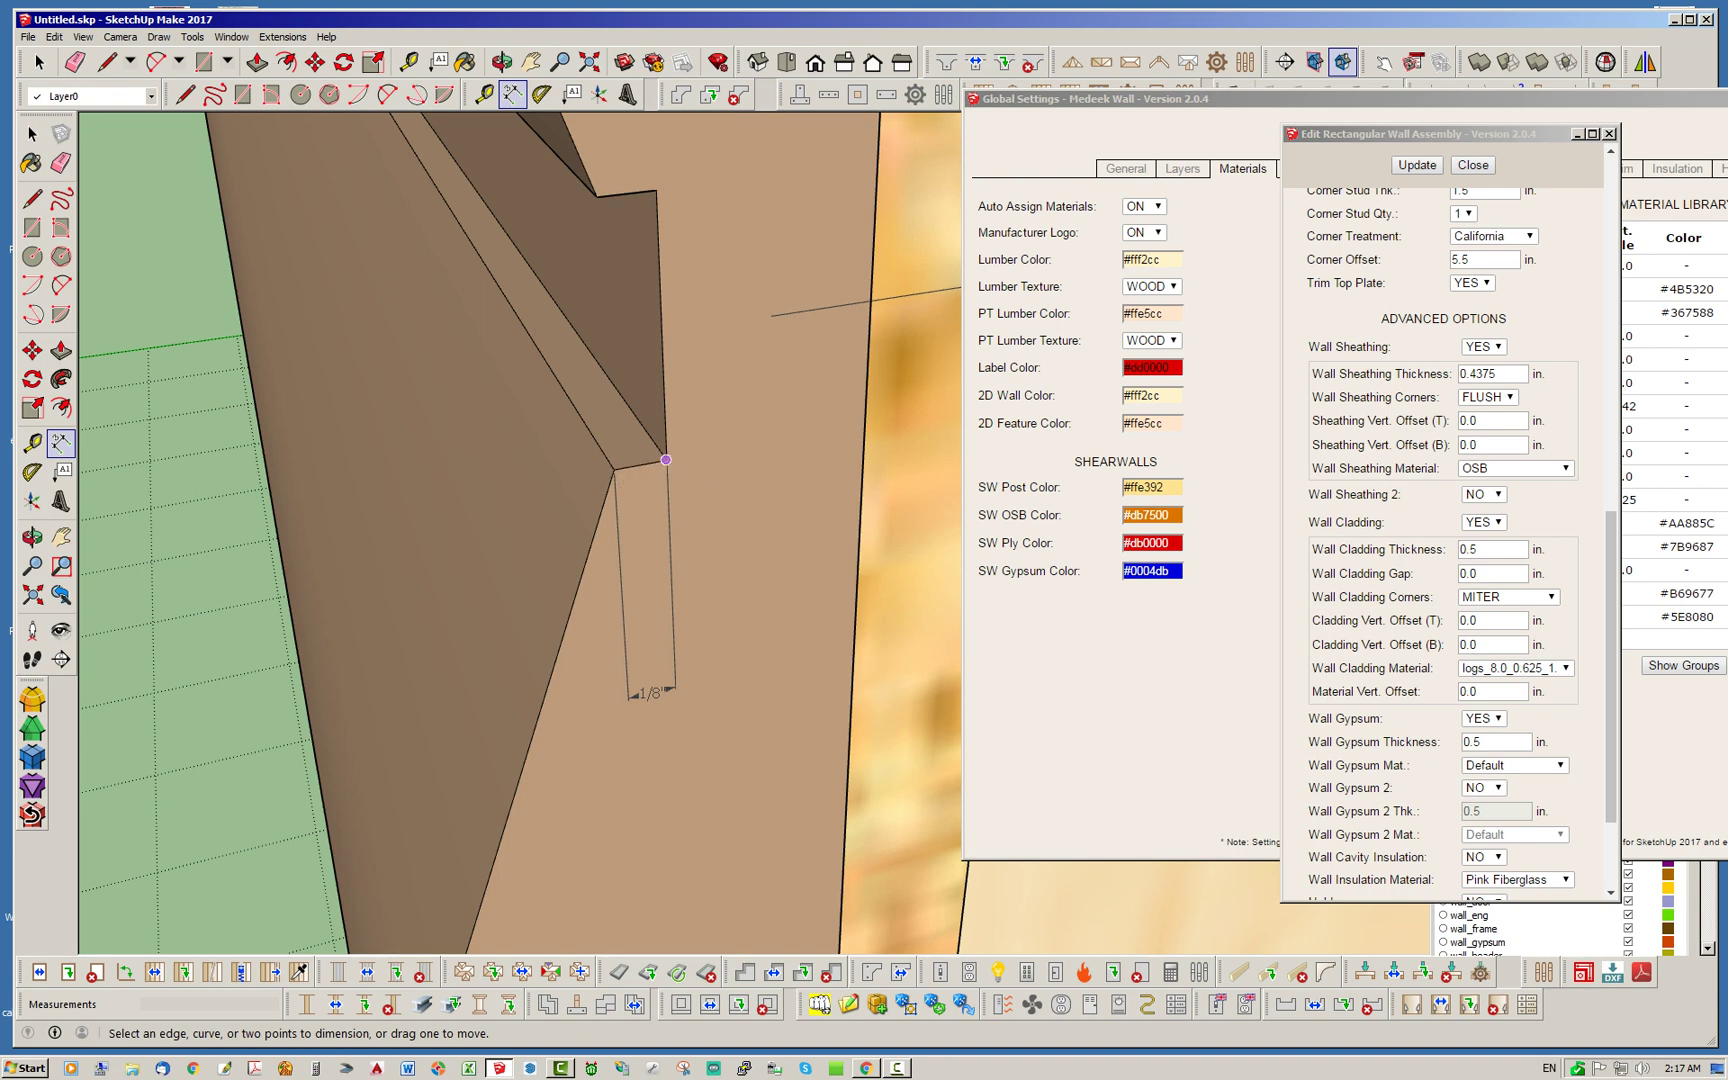
Examine the log cladding's groove profile and its dimensions at the wall end, up close and across the full wall.
scroll(620, 584, "down", 2)
scroll(630, 522, "down", 5)
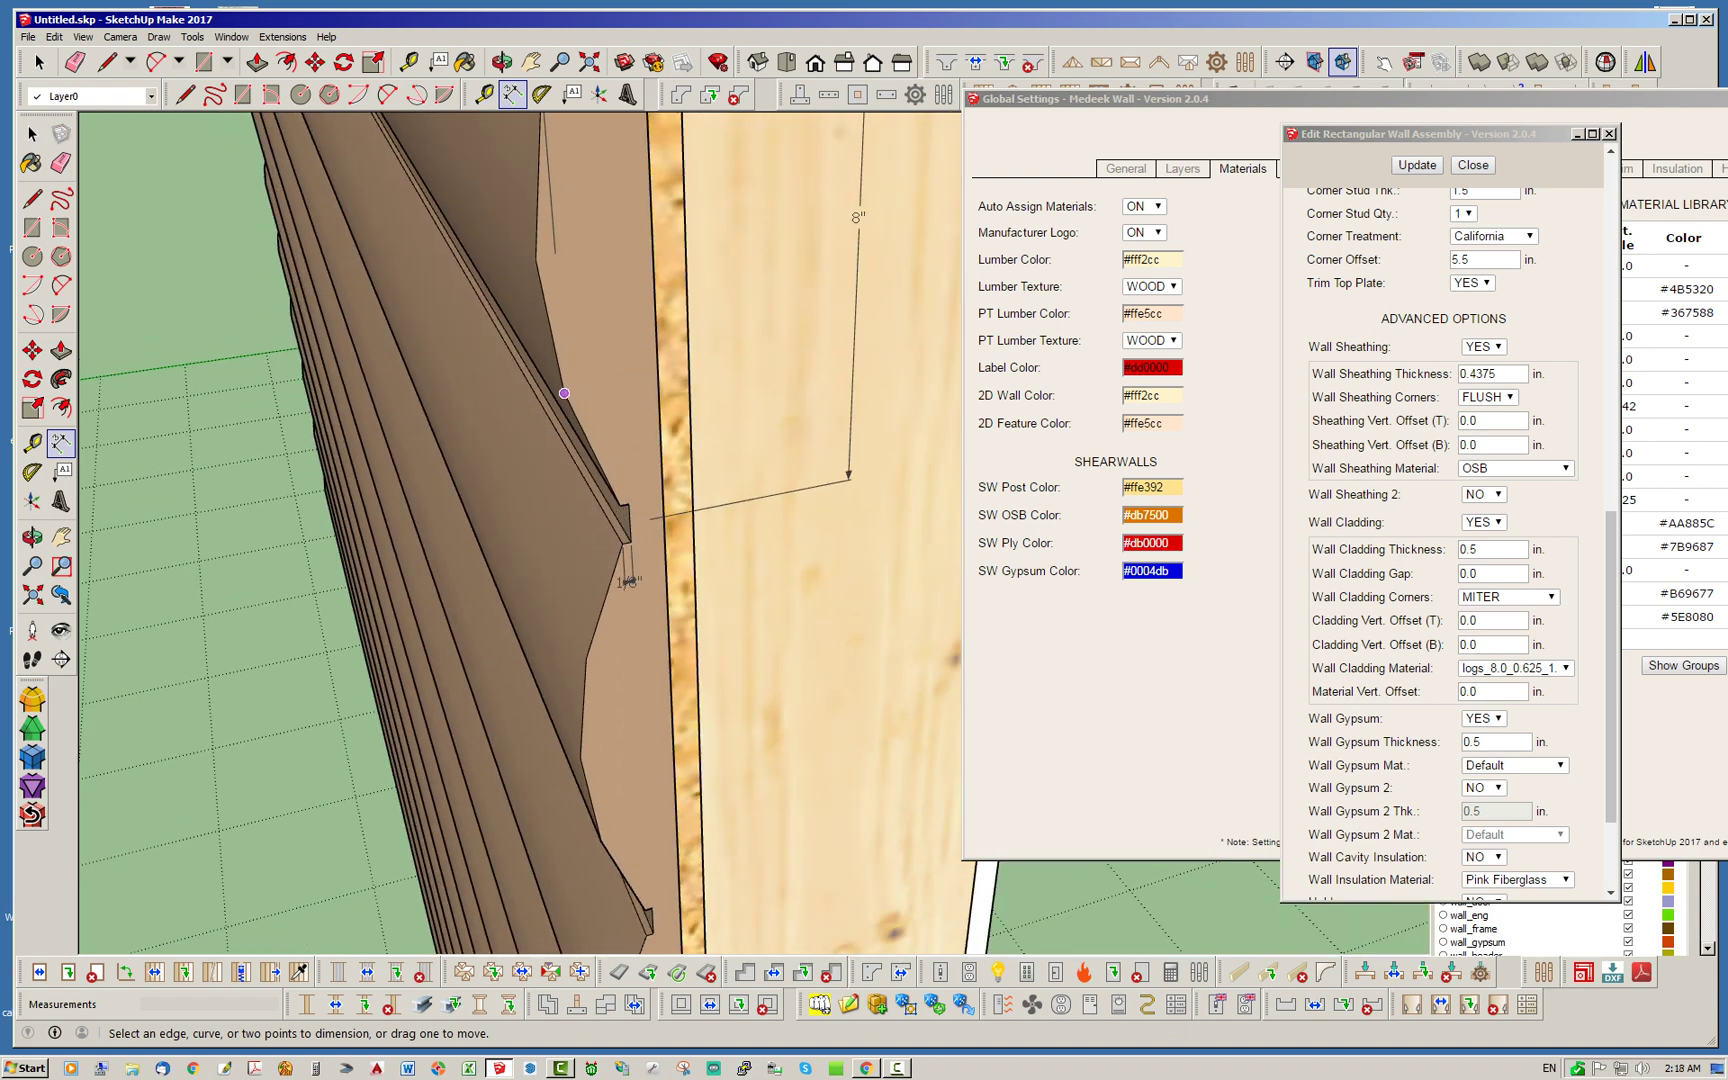
left_click(627, 580)
key("Escape")
scroll(443, 546, "down", 2)
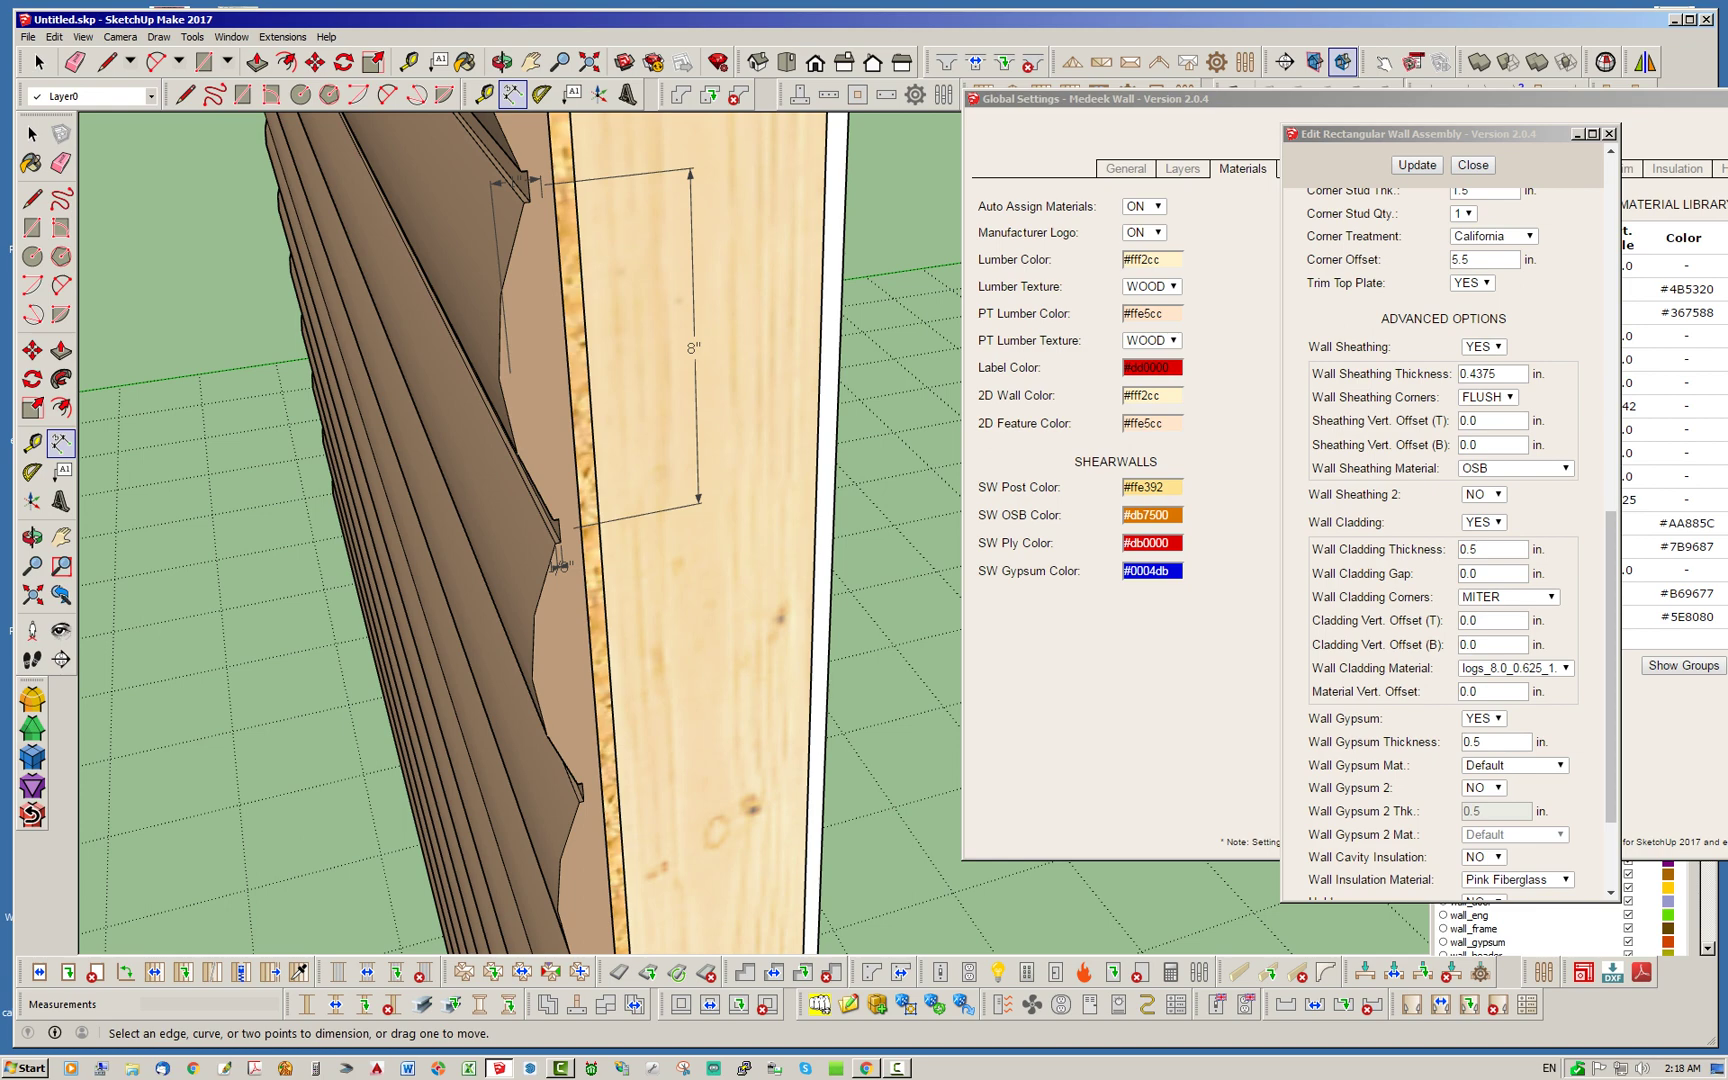
middle_click_drag(561, 567, 592, 557)
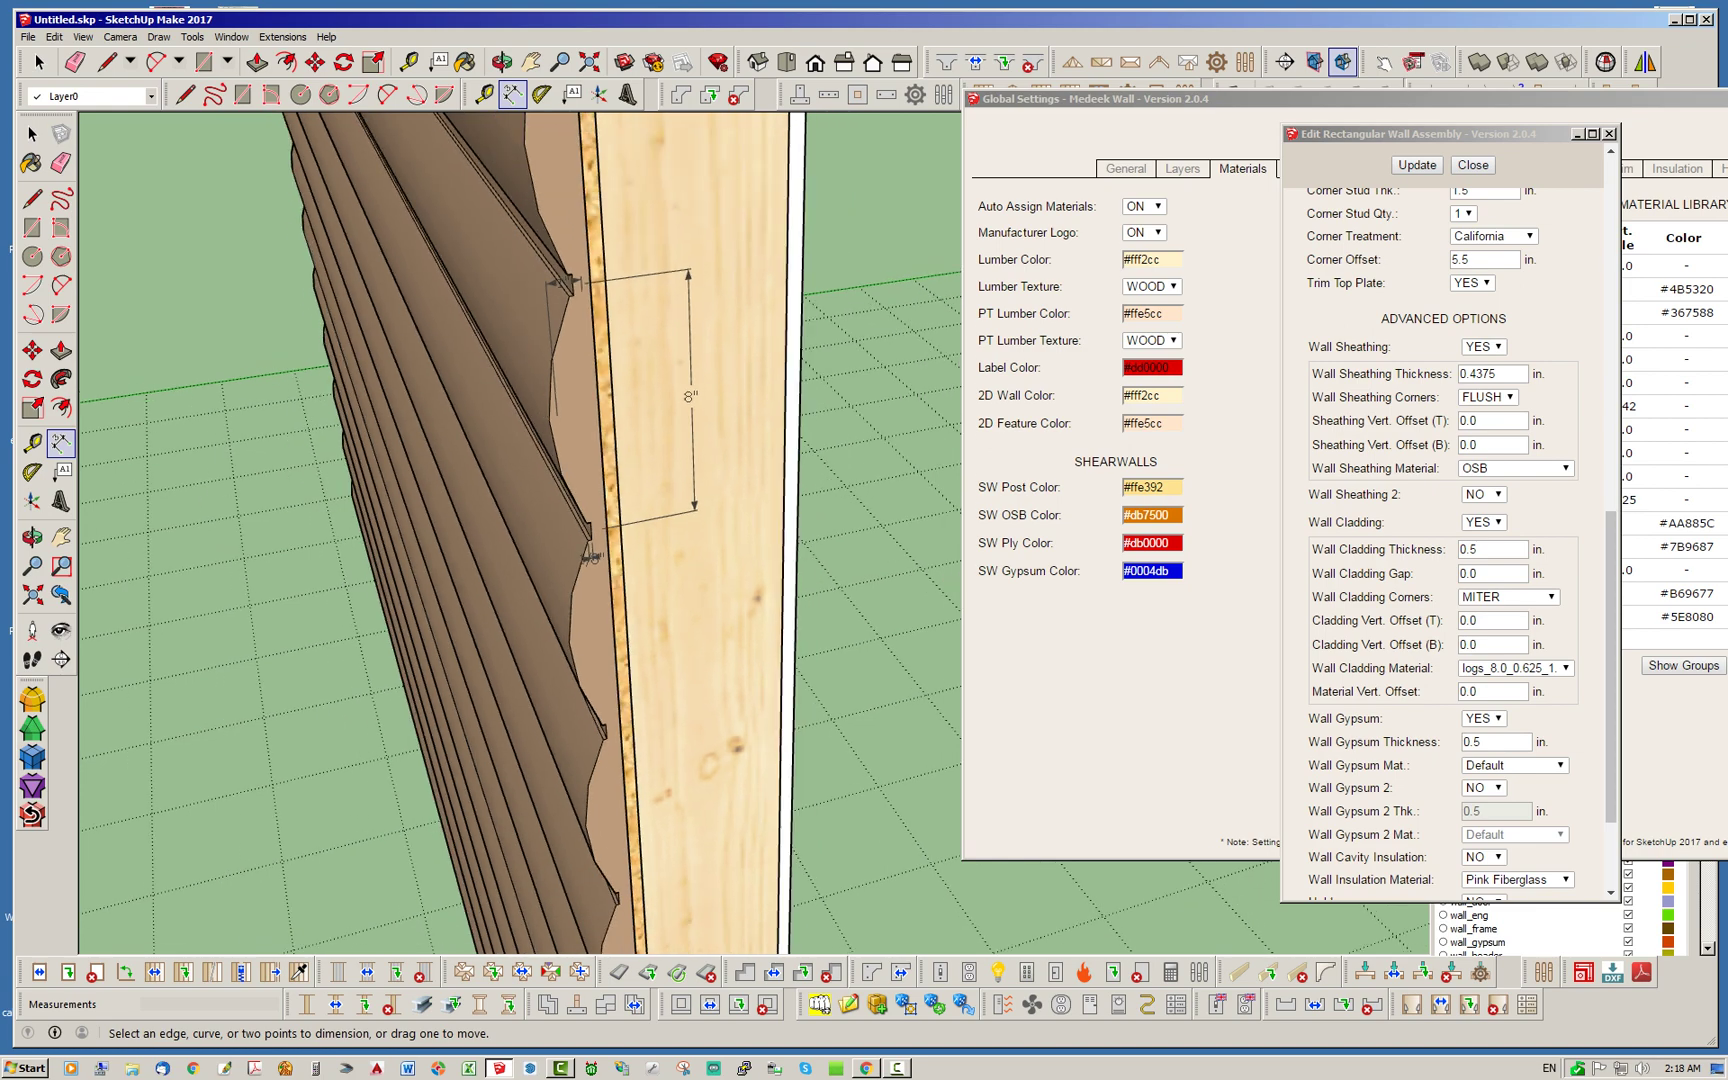
scroll(593, 556, "down", 10)
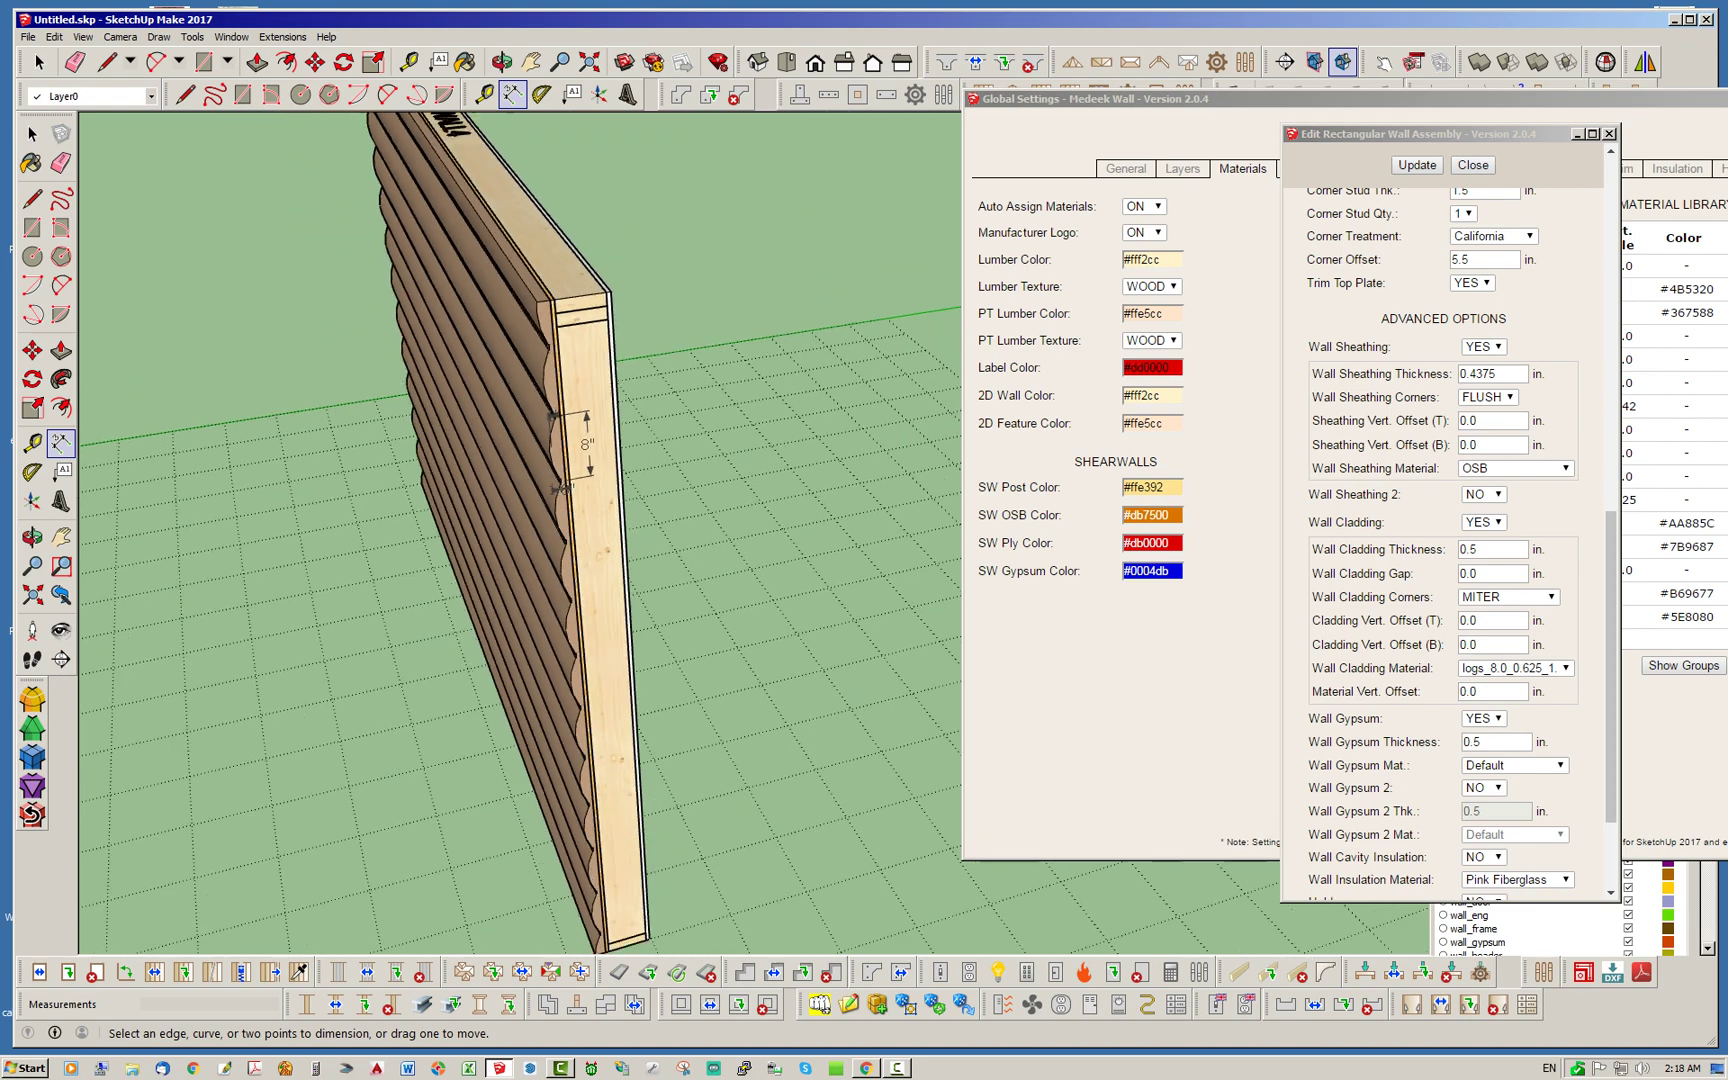
scroll(594, 466, "down", 3)
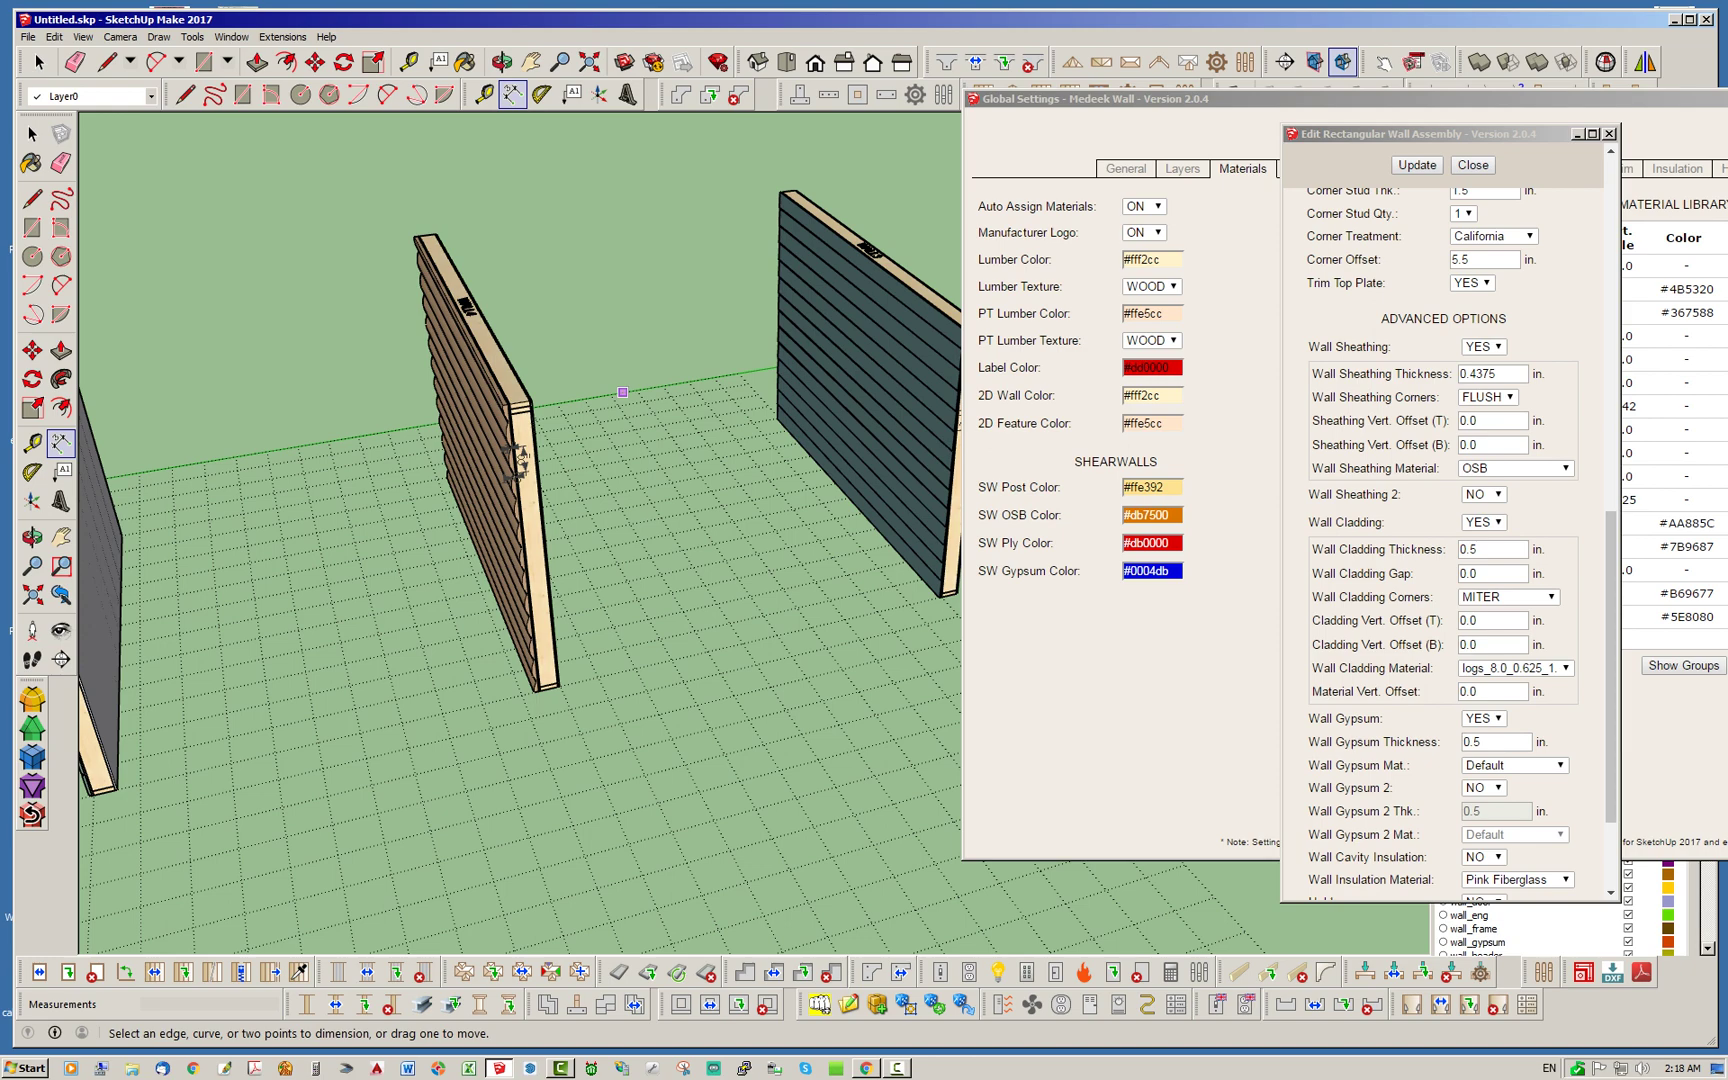
Bring the lap-sided wall's end into view, close the wall assembly editor and move the Global Settings window aside.
key("space")
middle_click_drag(622, 392, 740, 405)
scroll(740, 405, "down", 2)
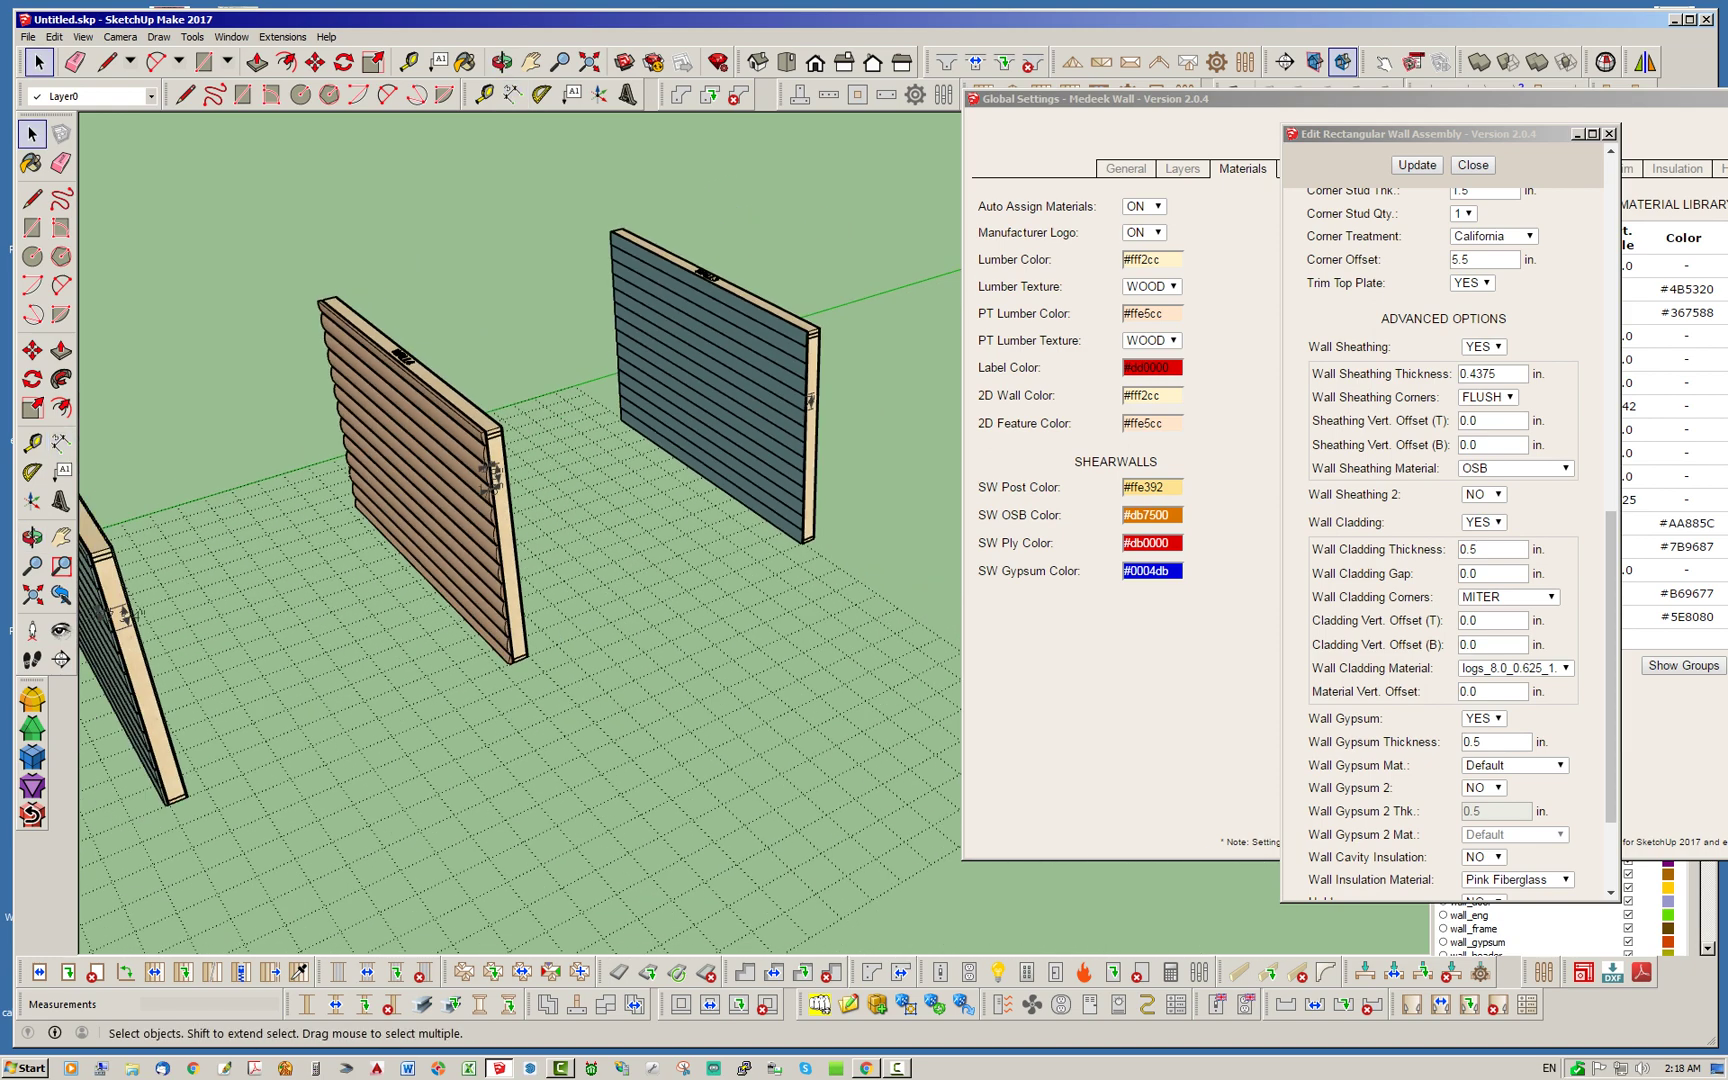
scroll(810, 398, "up", 10)
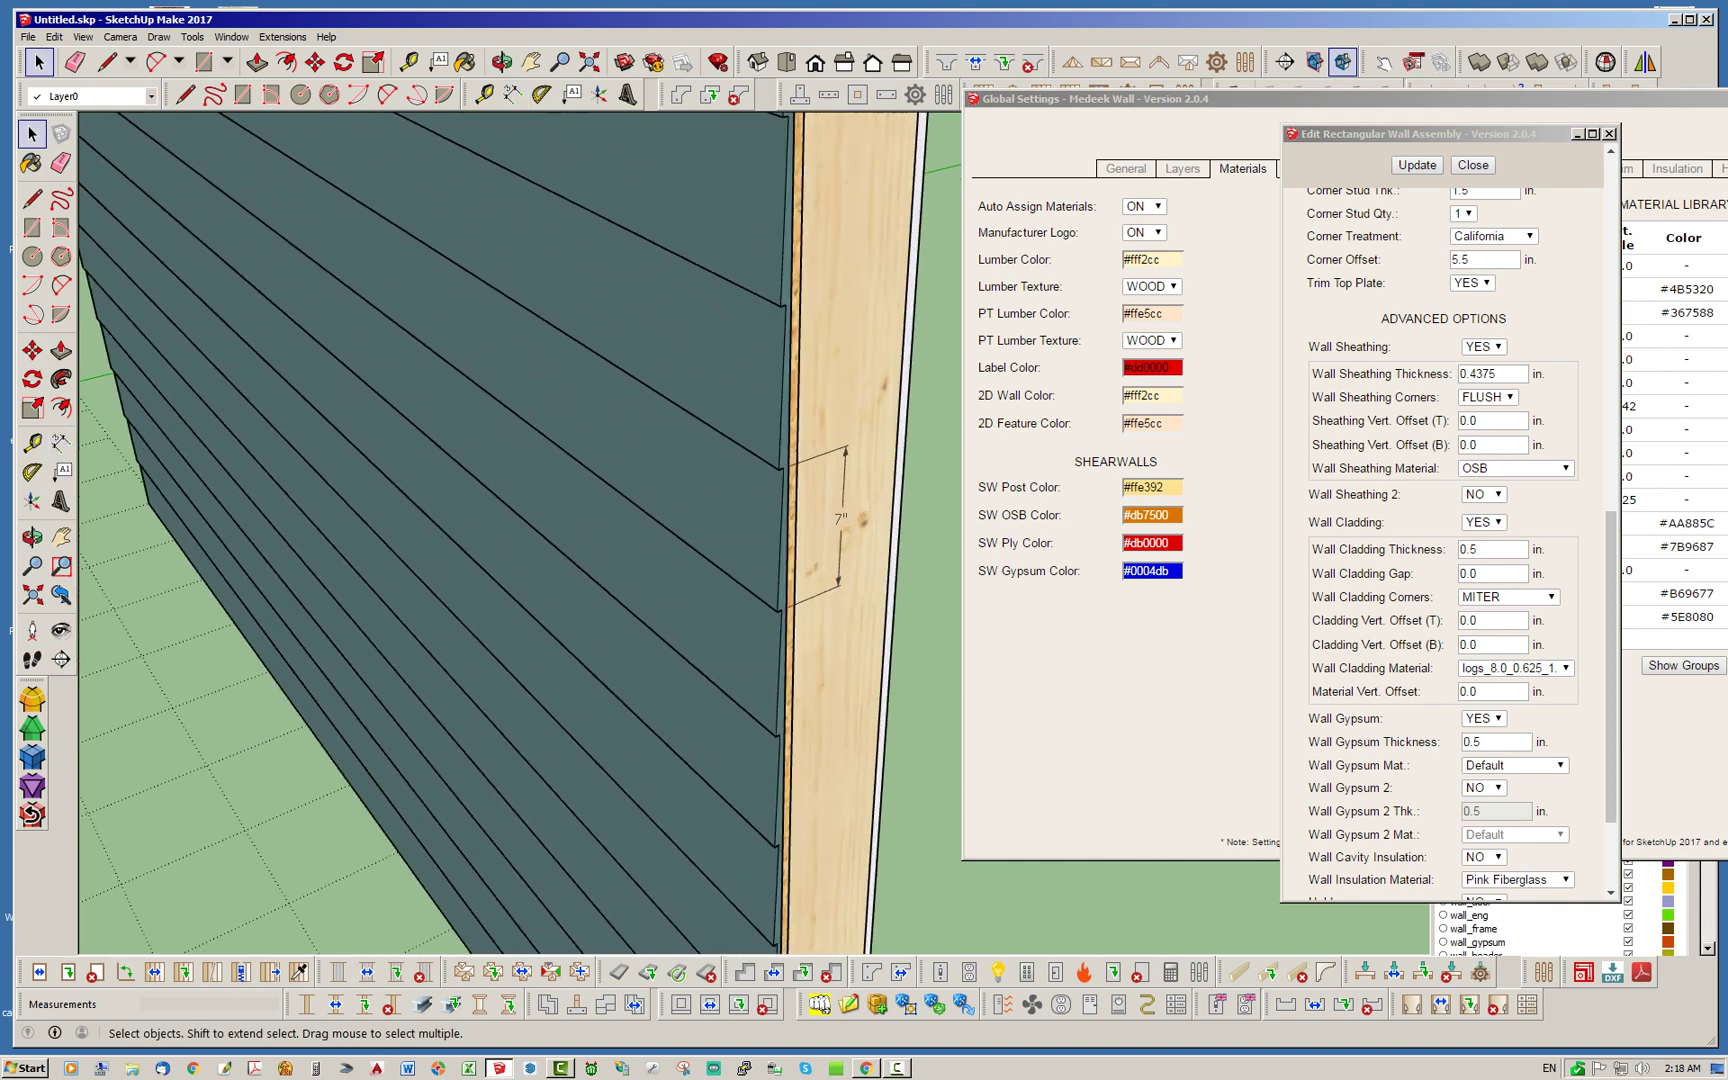
scroll(795, 590, "up", 4)
middle_click_drag(795, 590, 740, 585)
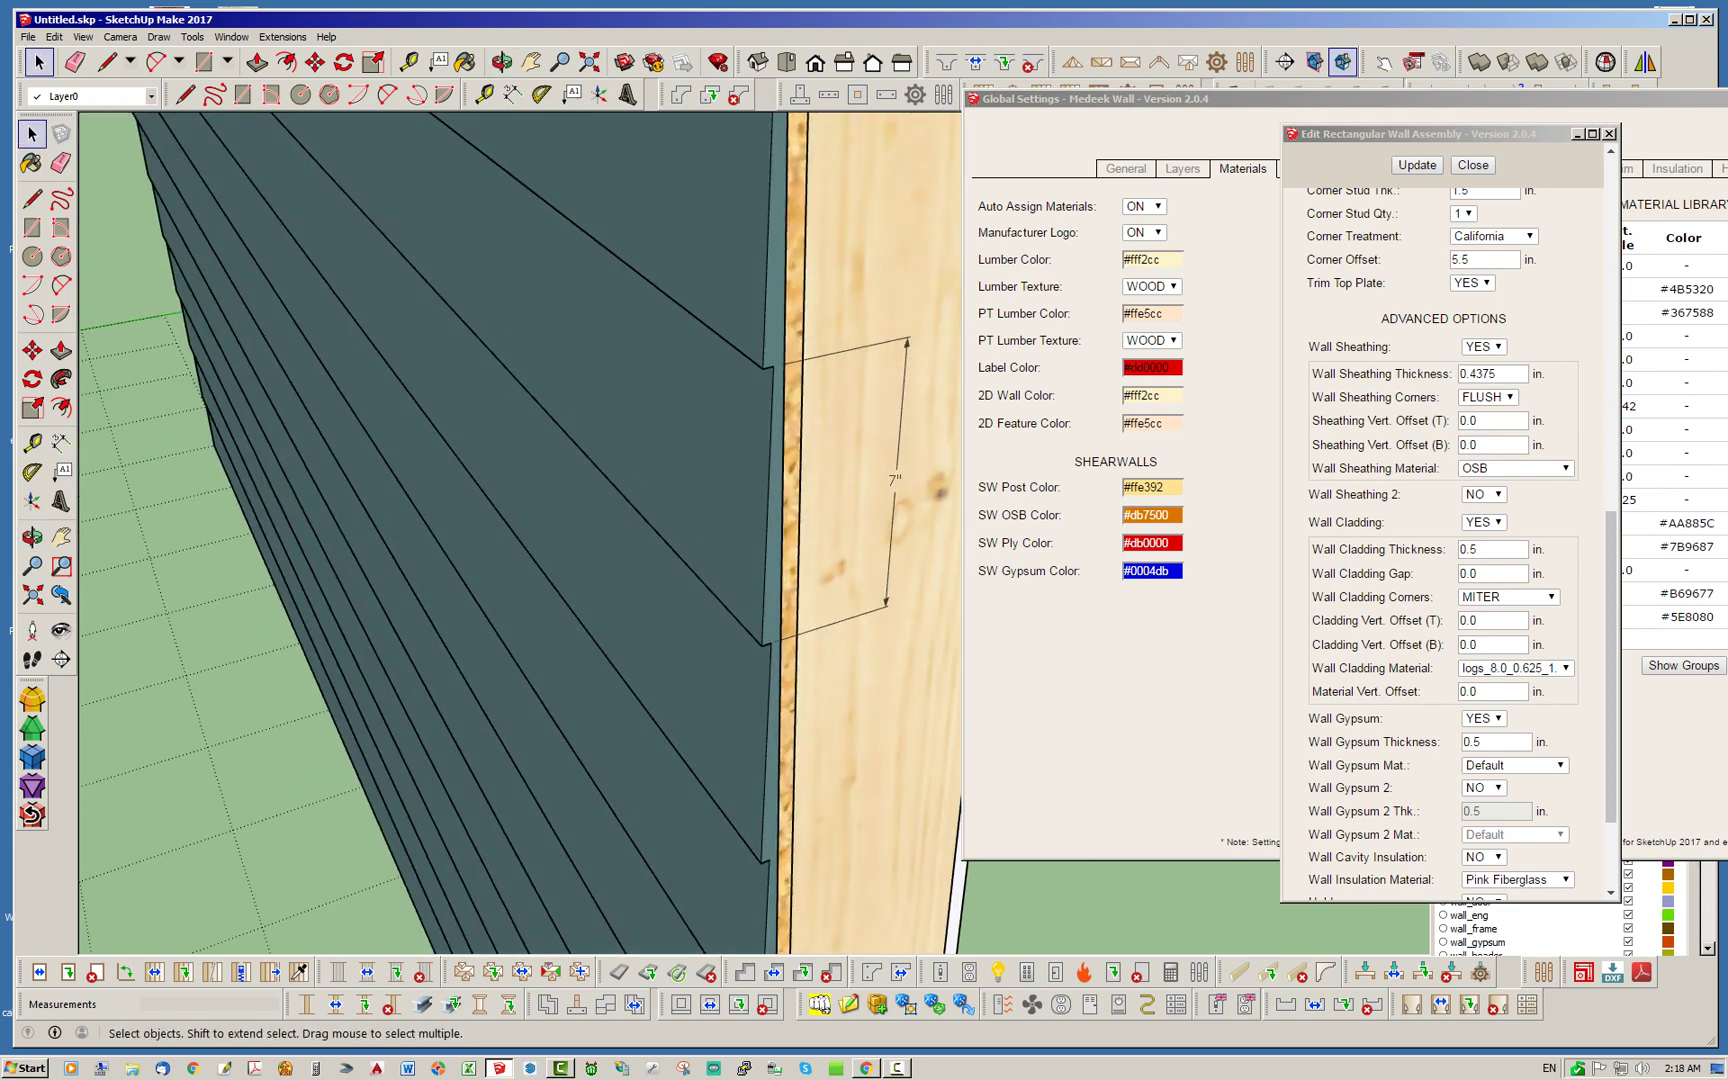
left_click(1473, 165)
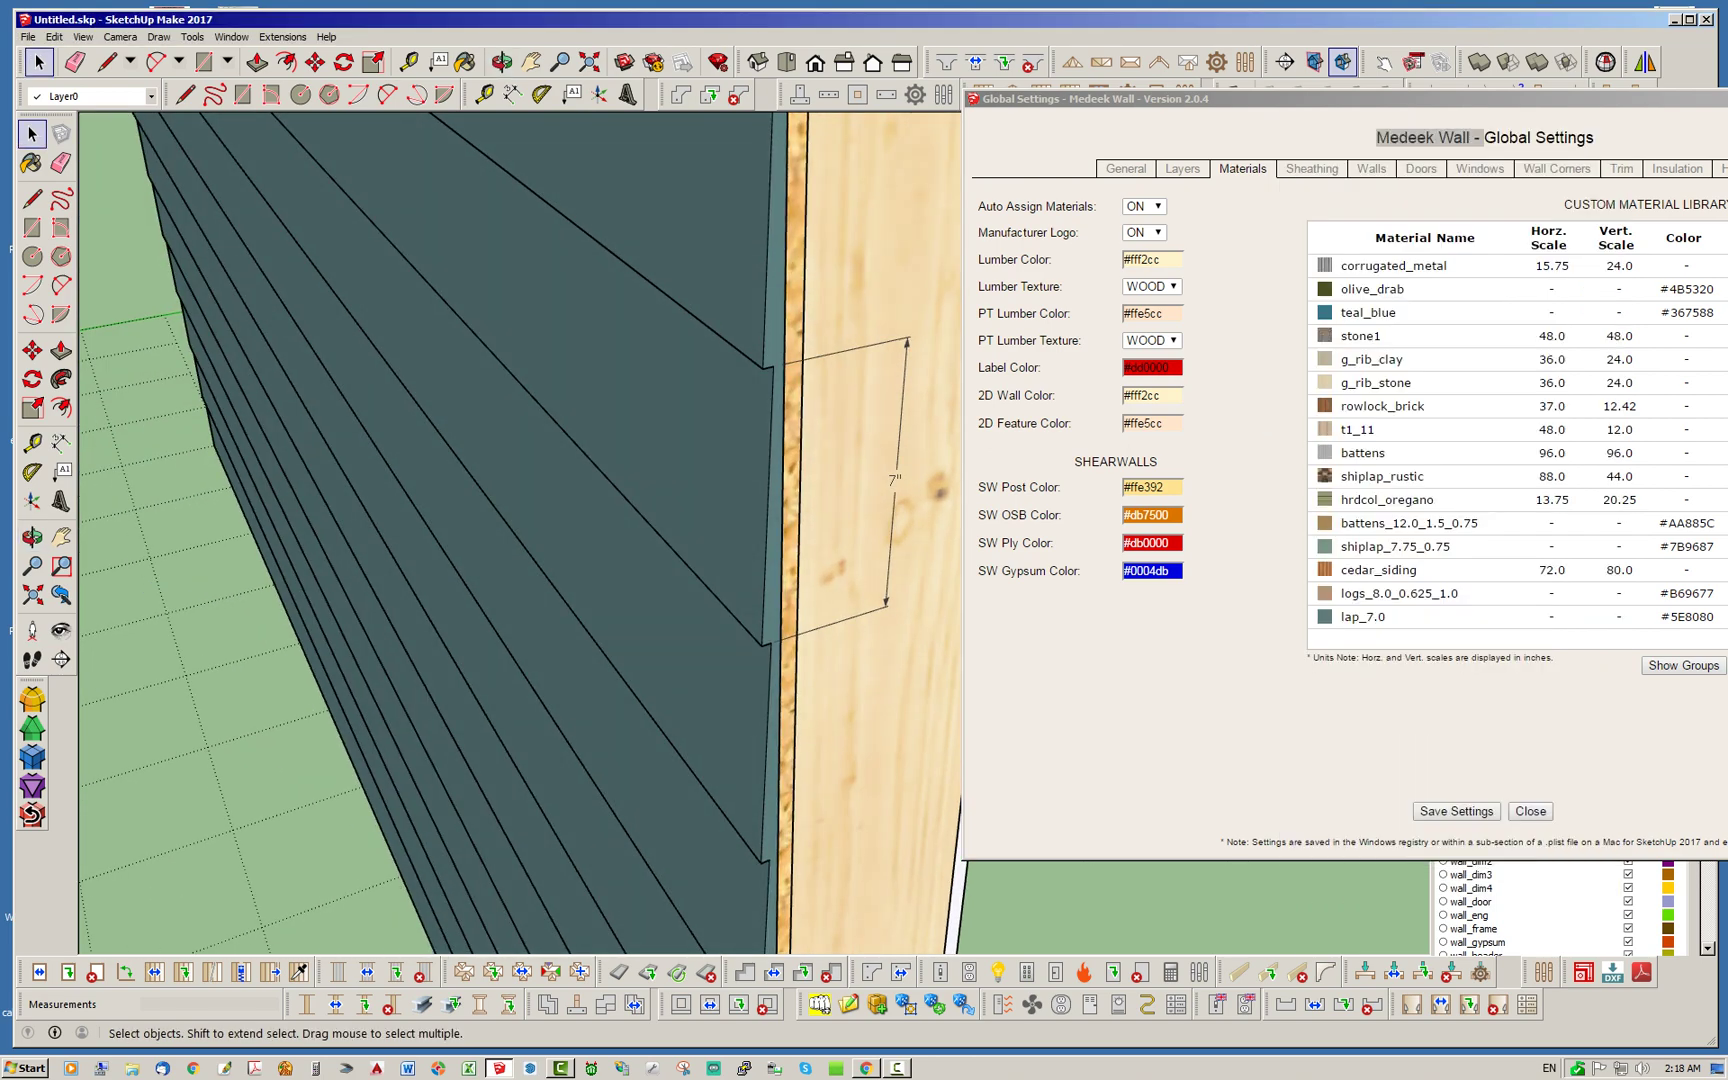
mouse_move(1345, 99)
left_mouse_down()
mouse_move(1374, 90)
mouse_move(1356, 104)
left_mouse_up()
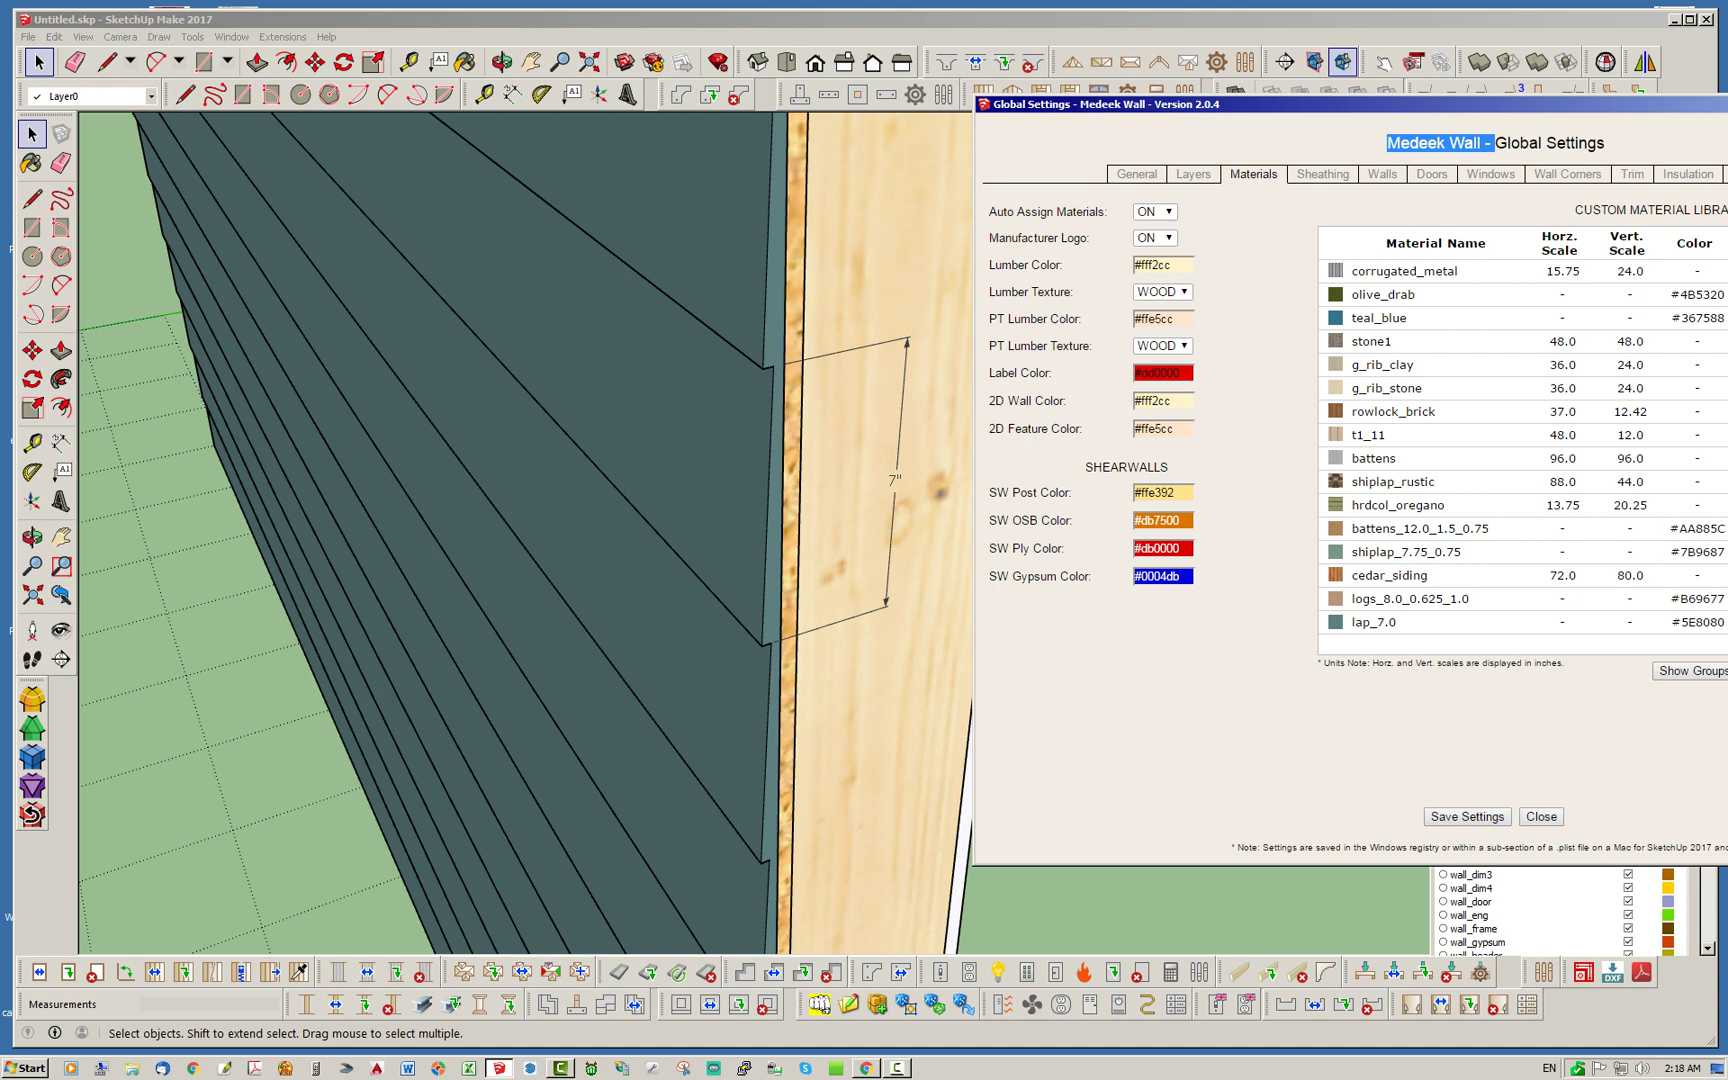
left_click_drag(1300, 104, 1579, 135)
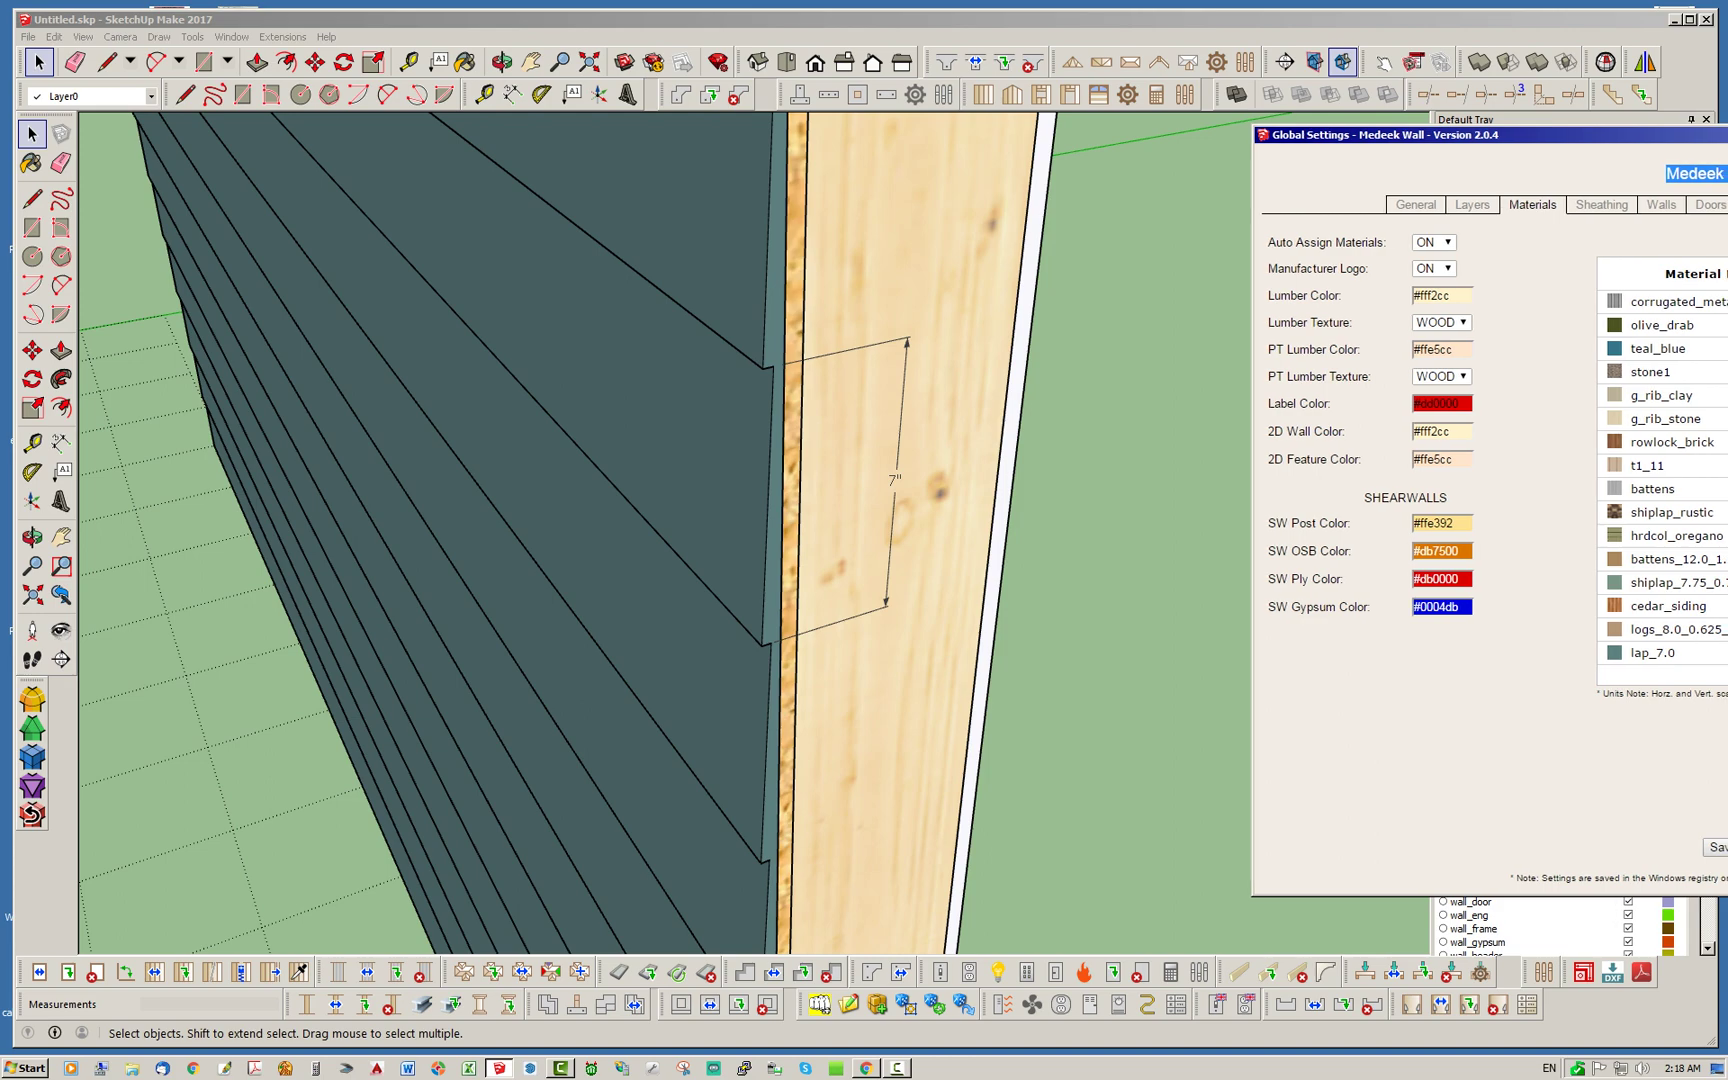
Inspect the lap siding's profile at the wall end and open that wall's assembly for editing at the cladding options.
mouse_move(640, 540)
middle_mouse_down()
mouse_move(520, 470)
mouse_move(490, 420)
mouse_move(560, 500)
mouse_move(582, 498)
middle_mouse_up()
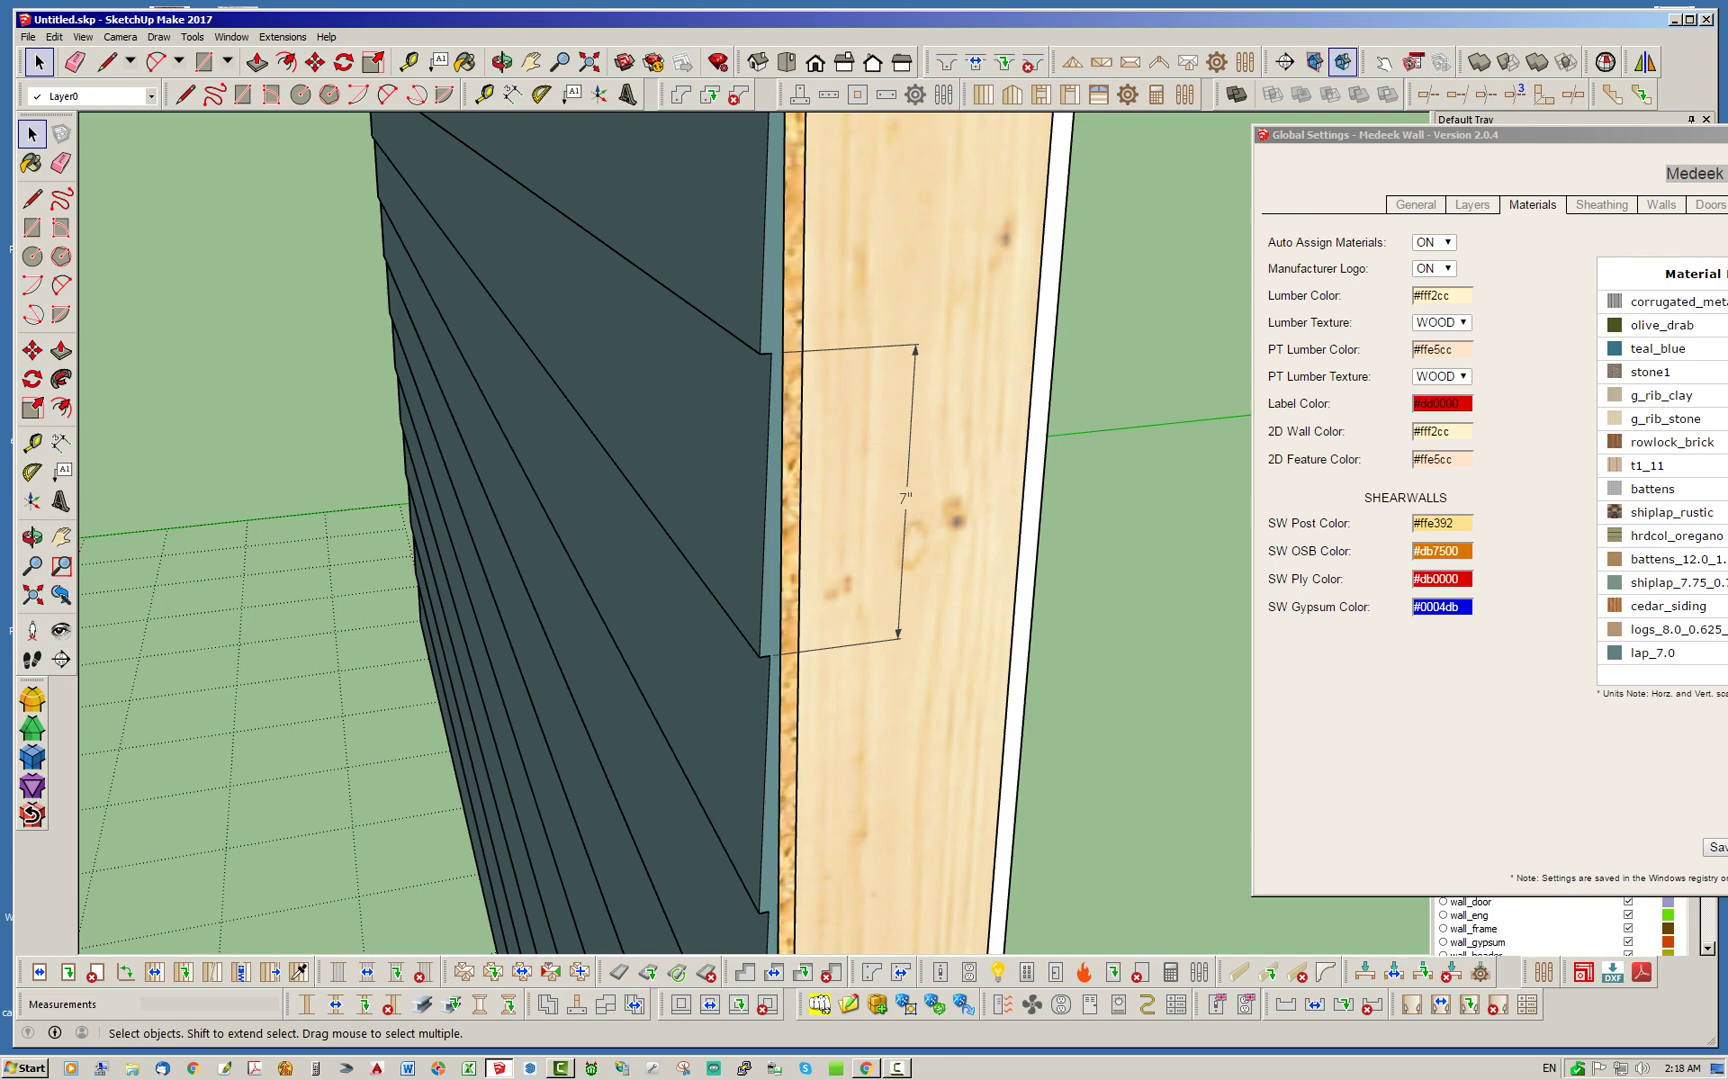
scroll(757, 342, "up", 3)
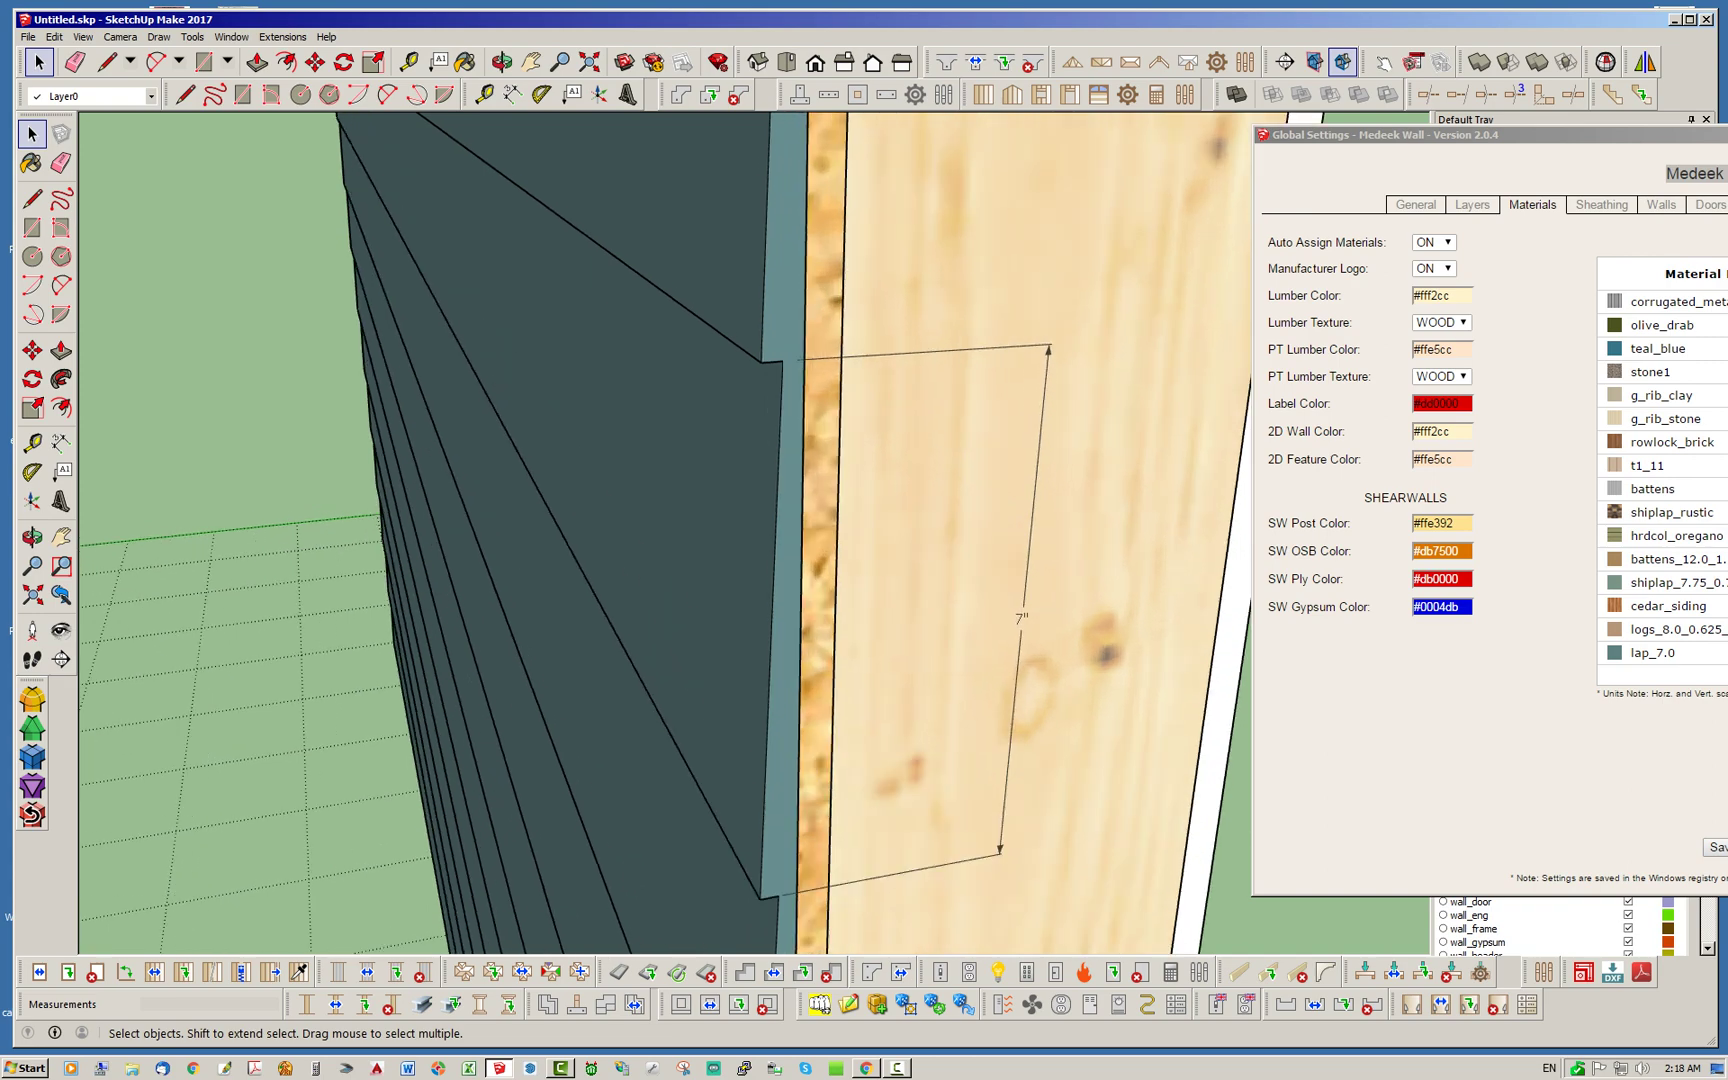
middle_click_drag(757, 342, 450, 520)
scroll(500, 475, "down", 5)
middle_click_drag(515, 465, 565, 450)
scroll(565, 450, "up", 3)
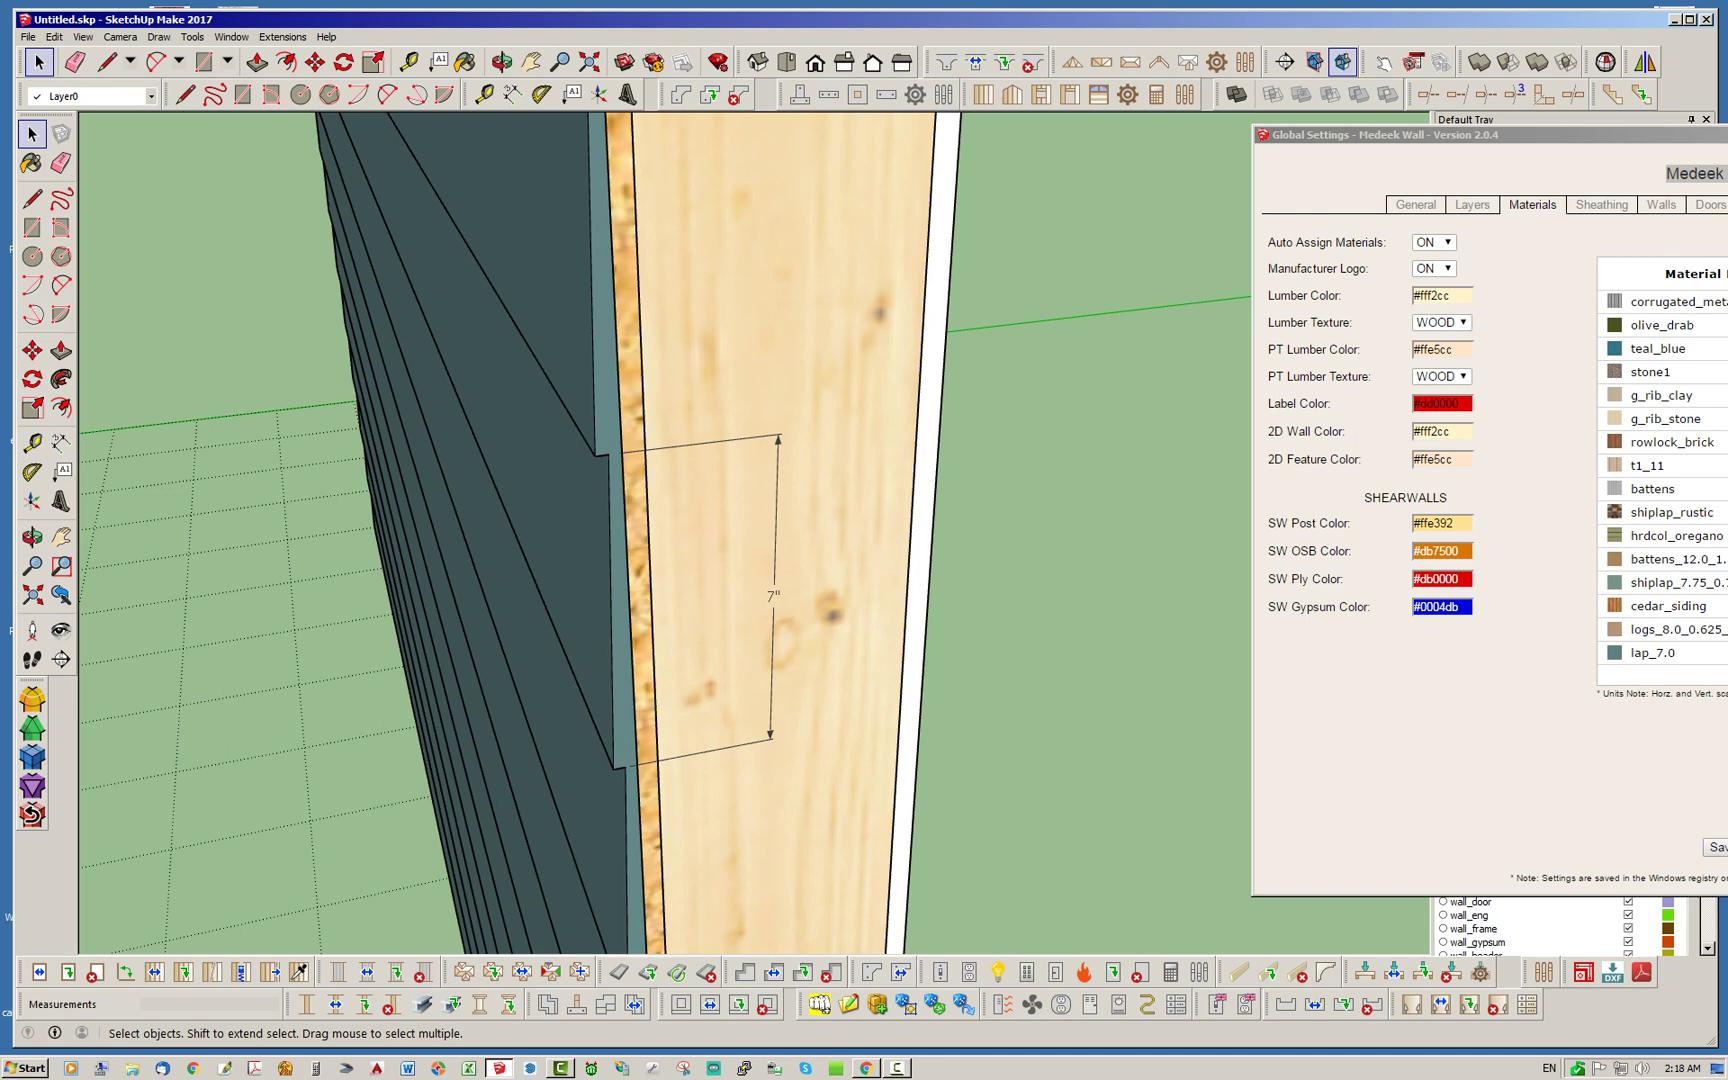
right_click(608, 408)
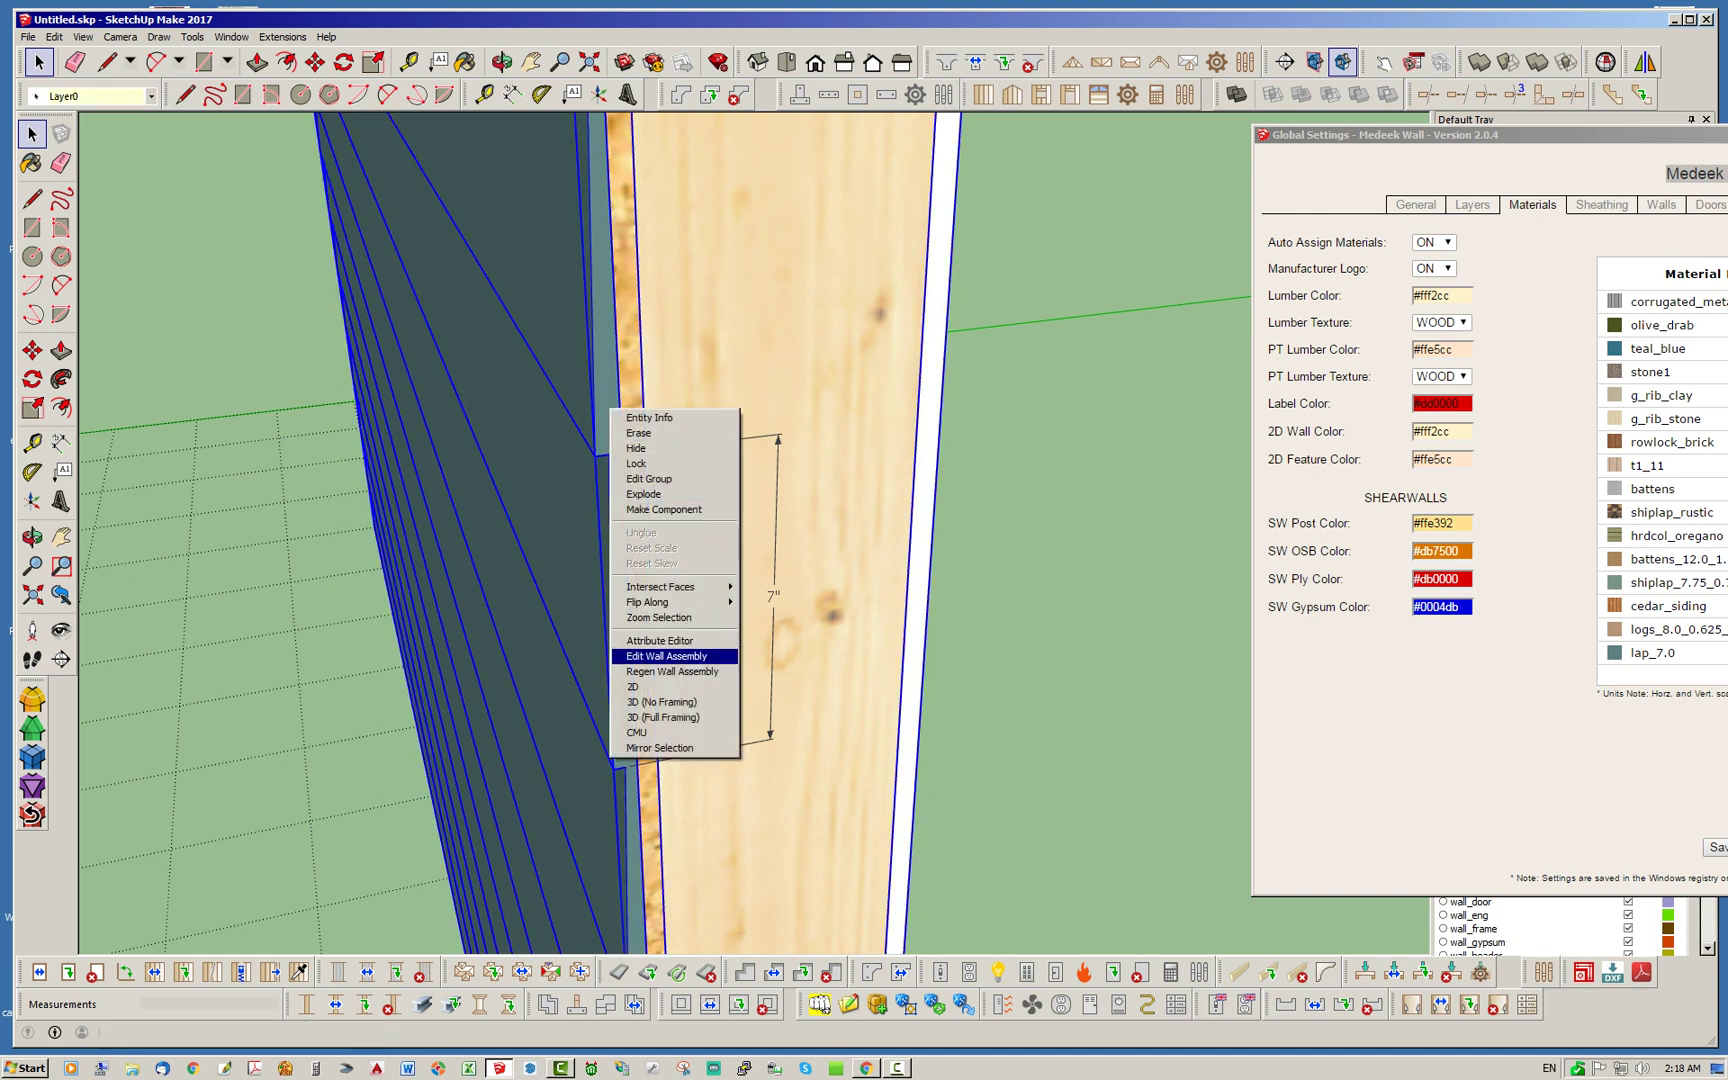
left_click(665, 656)
scroll(1445, 520, "down", 7)
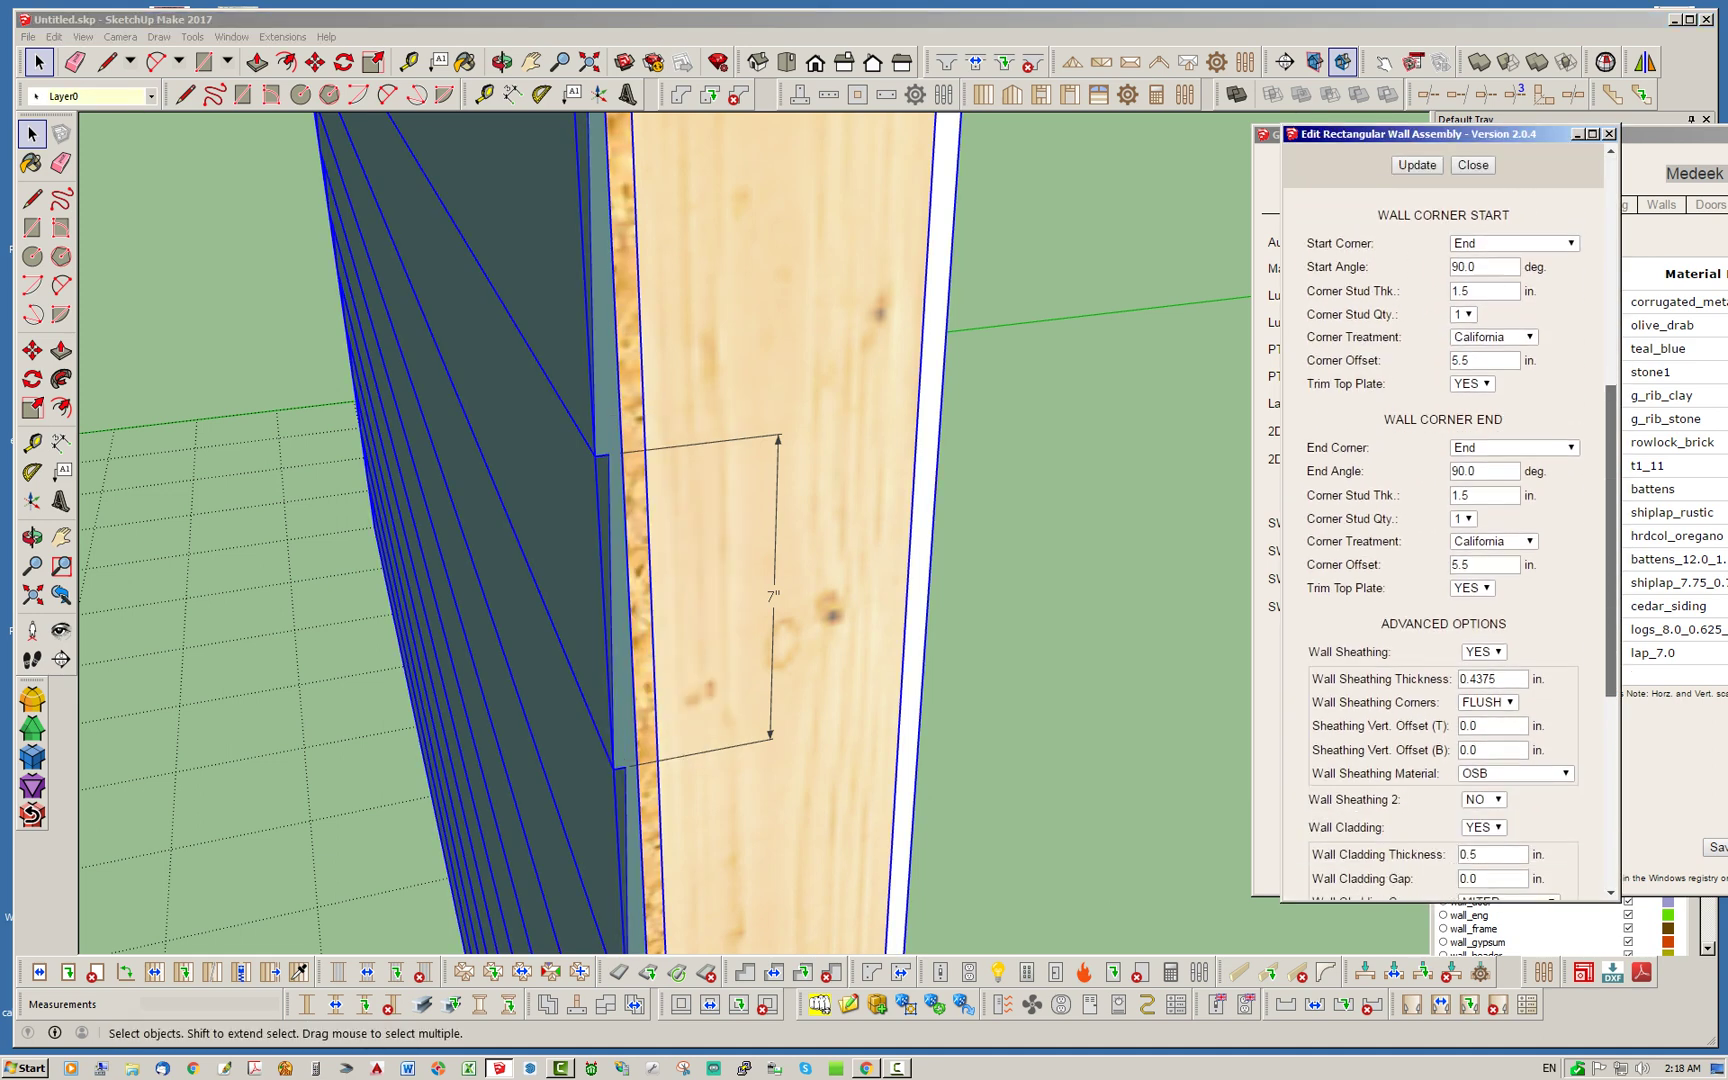
scroll(1445, 545, "down", 3)
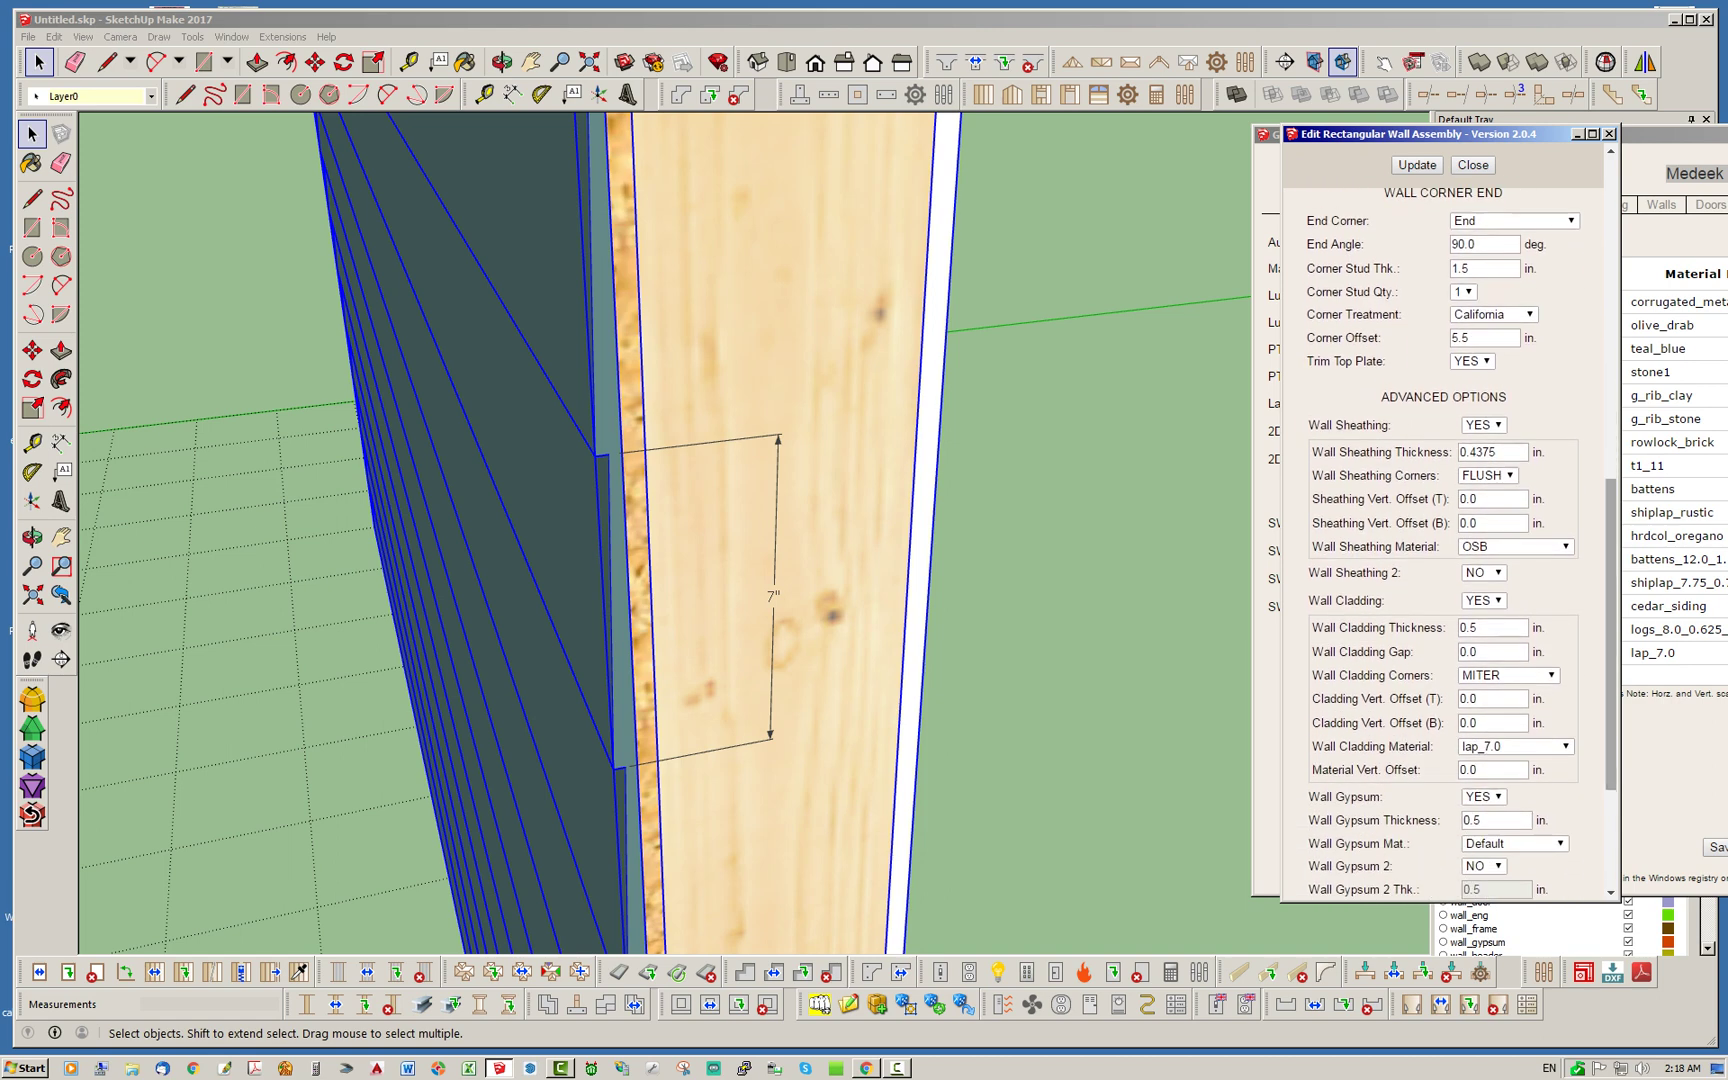
Set the lap-sided wall's cladding thickness to 1.0 in. and update the wall assembly.
left_click(1477, 627)
left_click_drag(1477, 627, 1459, 628)
left_click(1477, 627)
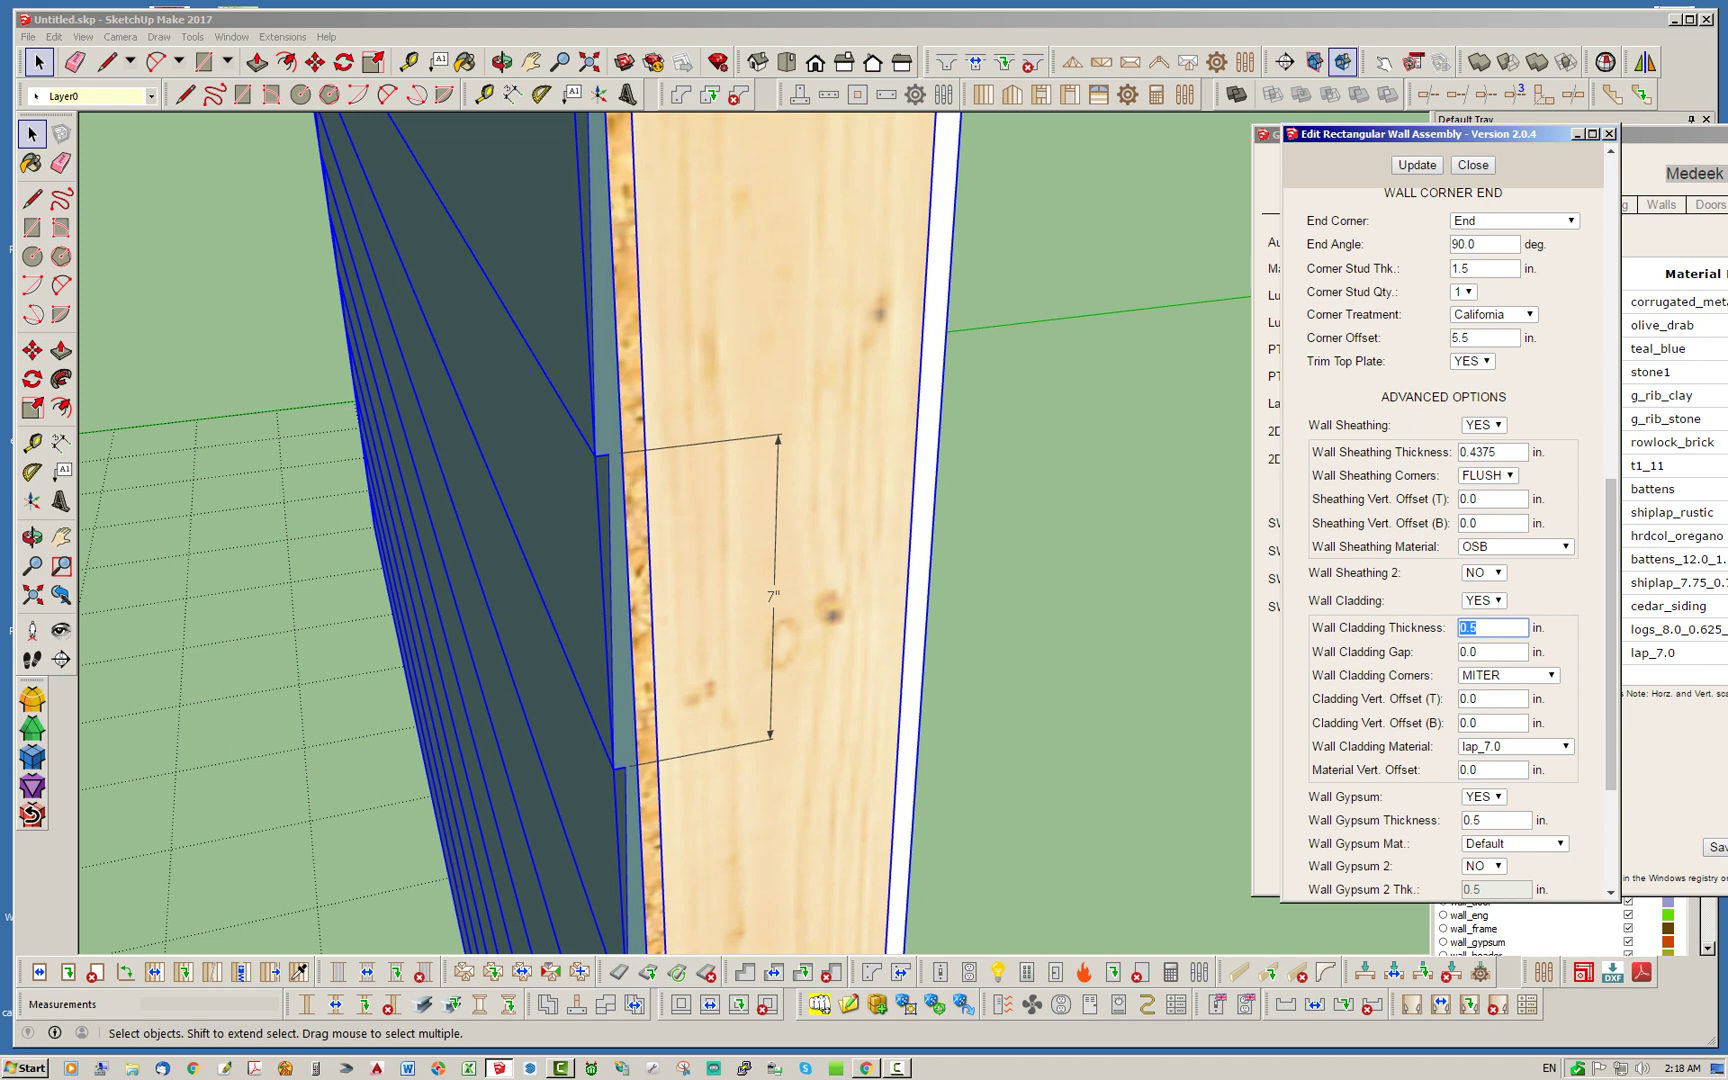
type("1.0")
left_click(1417, 165)
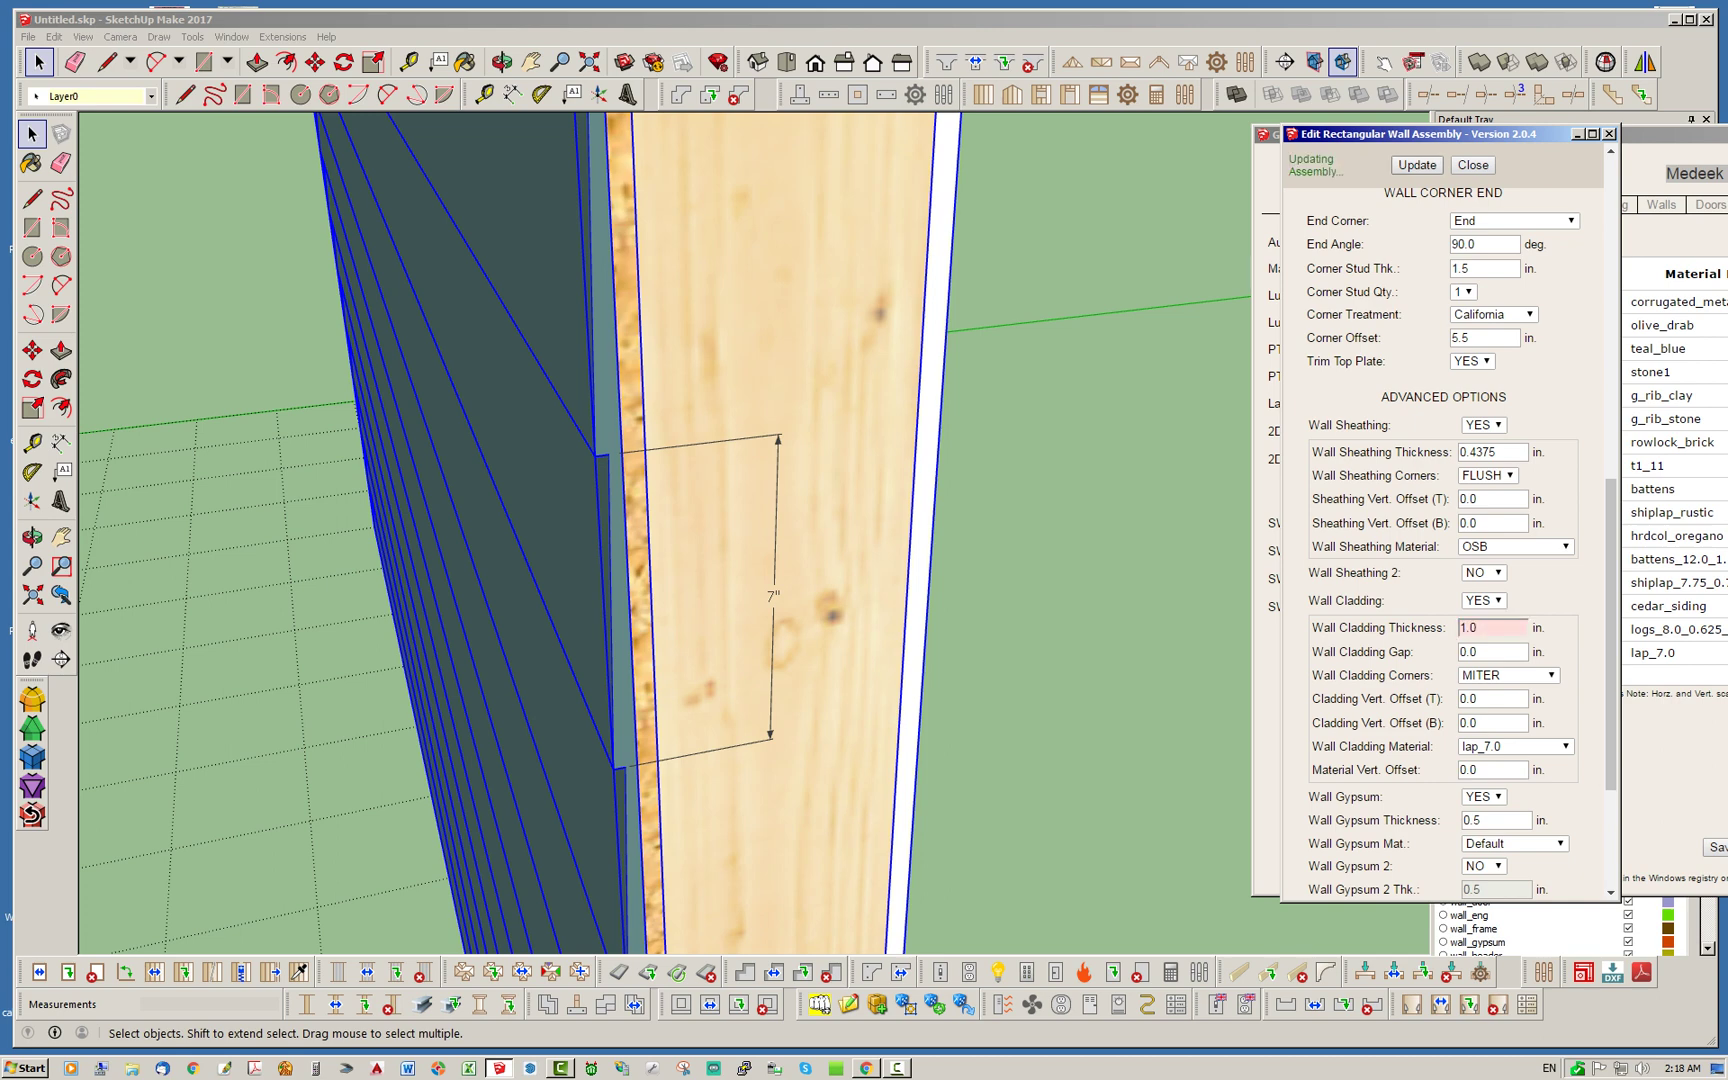
Dimension the depth of the ledge at a lap board's lower edge, at the upper end of the 7" spacing dimension.
scroll(752, 545, "down", 2)
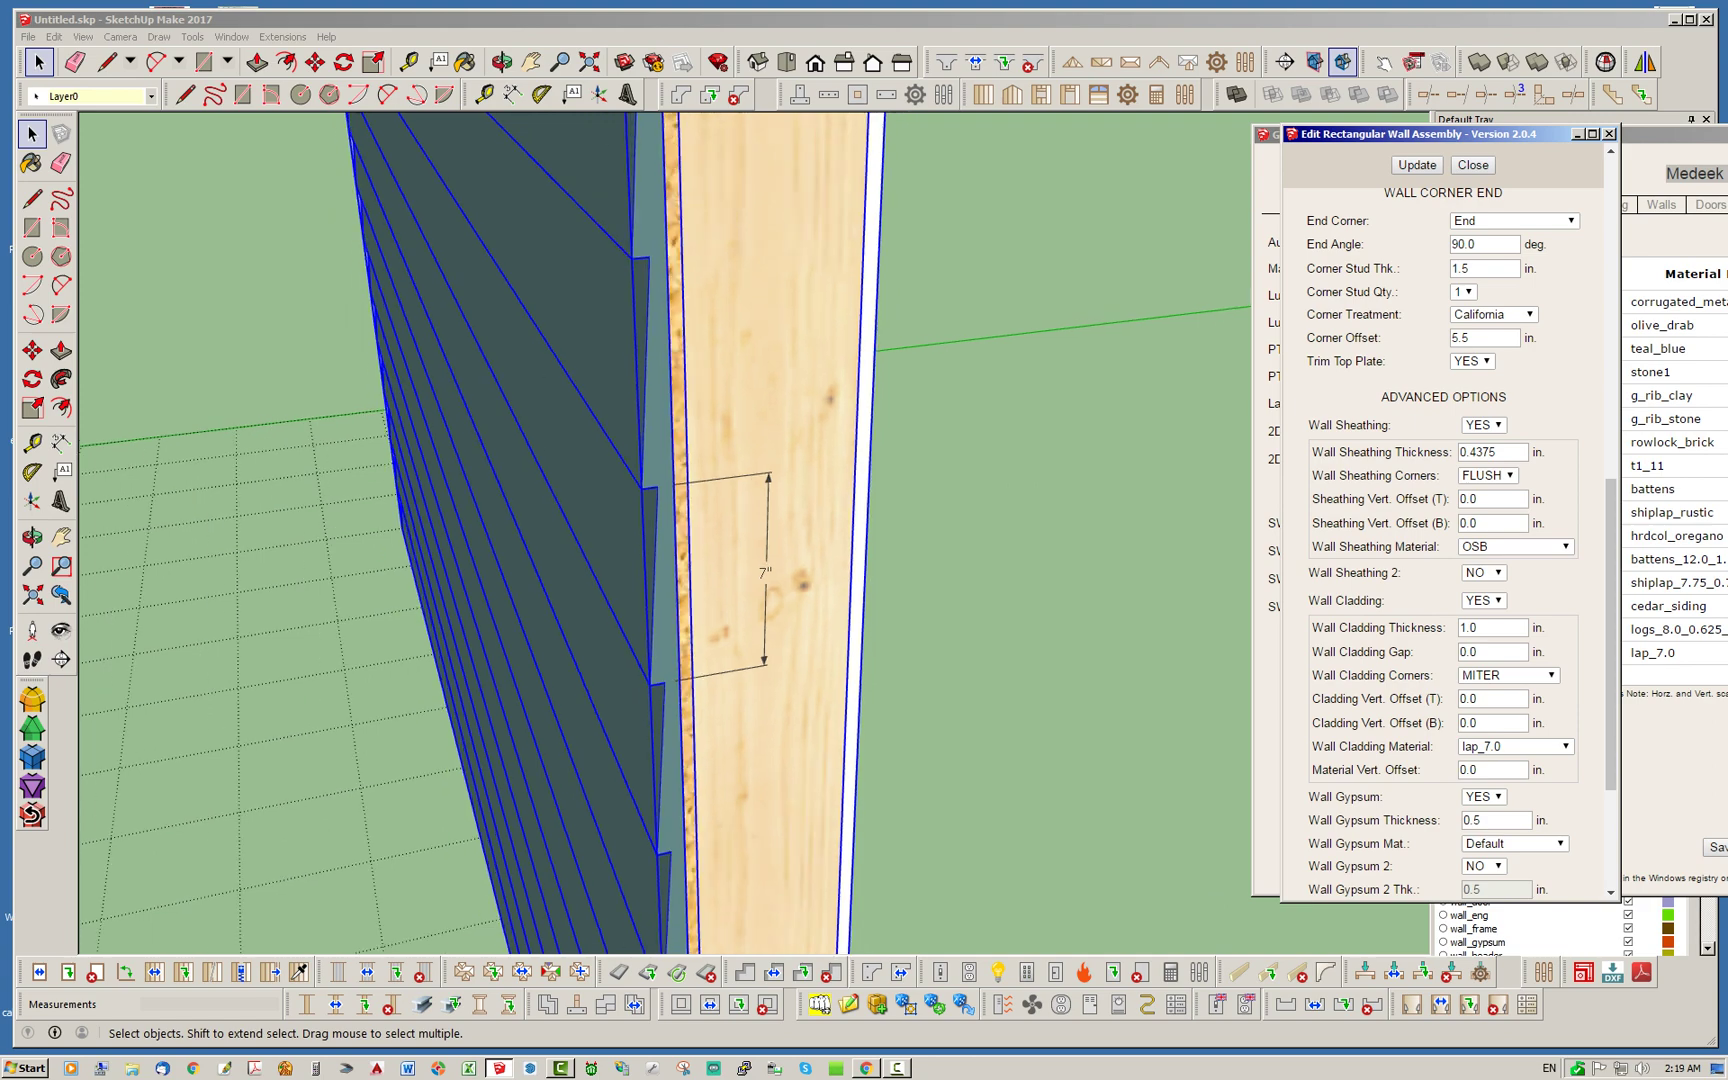
scroll(650, 449, "up", 3)
scroll(660, 530, "up", 1)
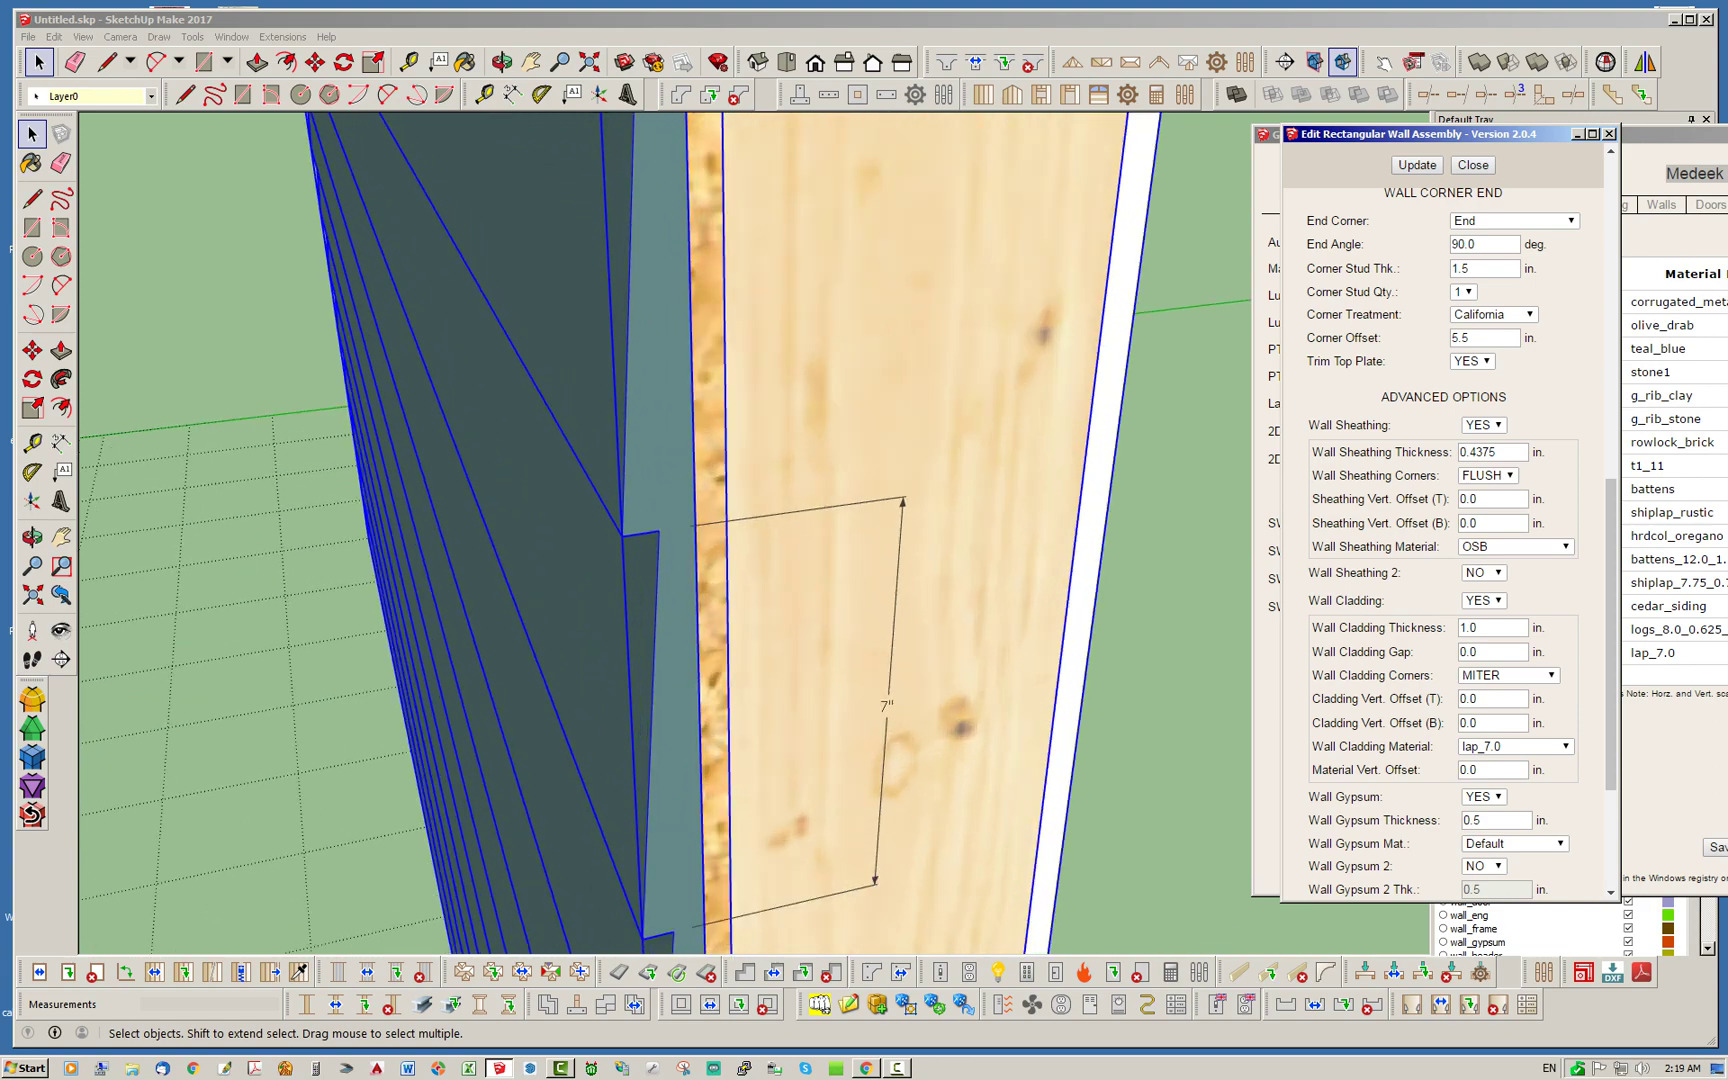
middle_click_drag(660, 530, 540, 558)
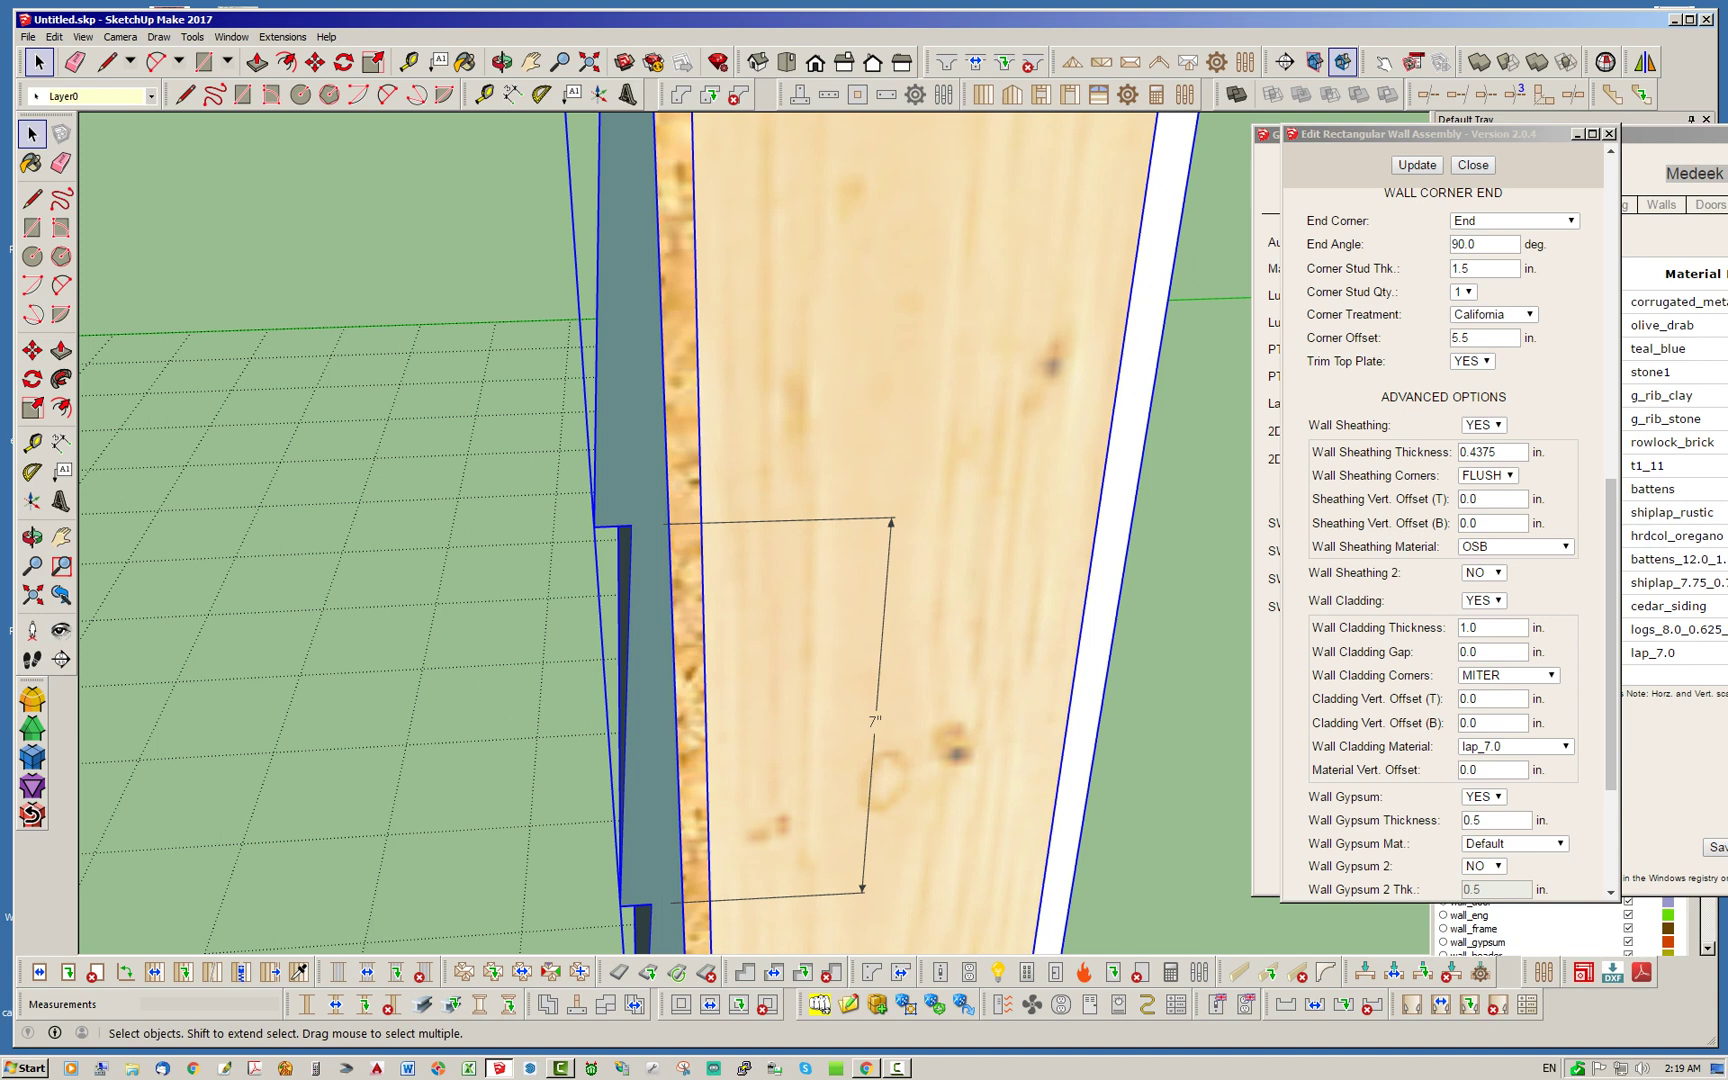
left_click(513, 94)
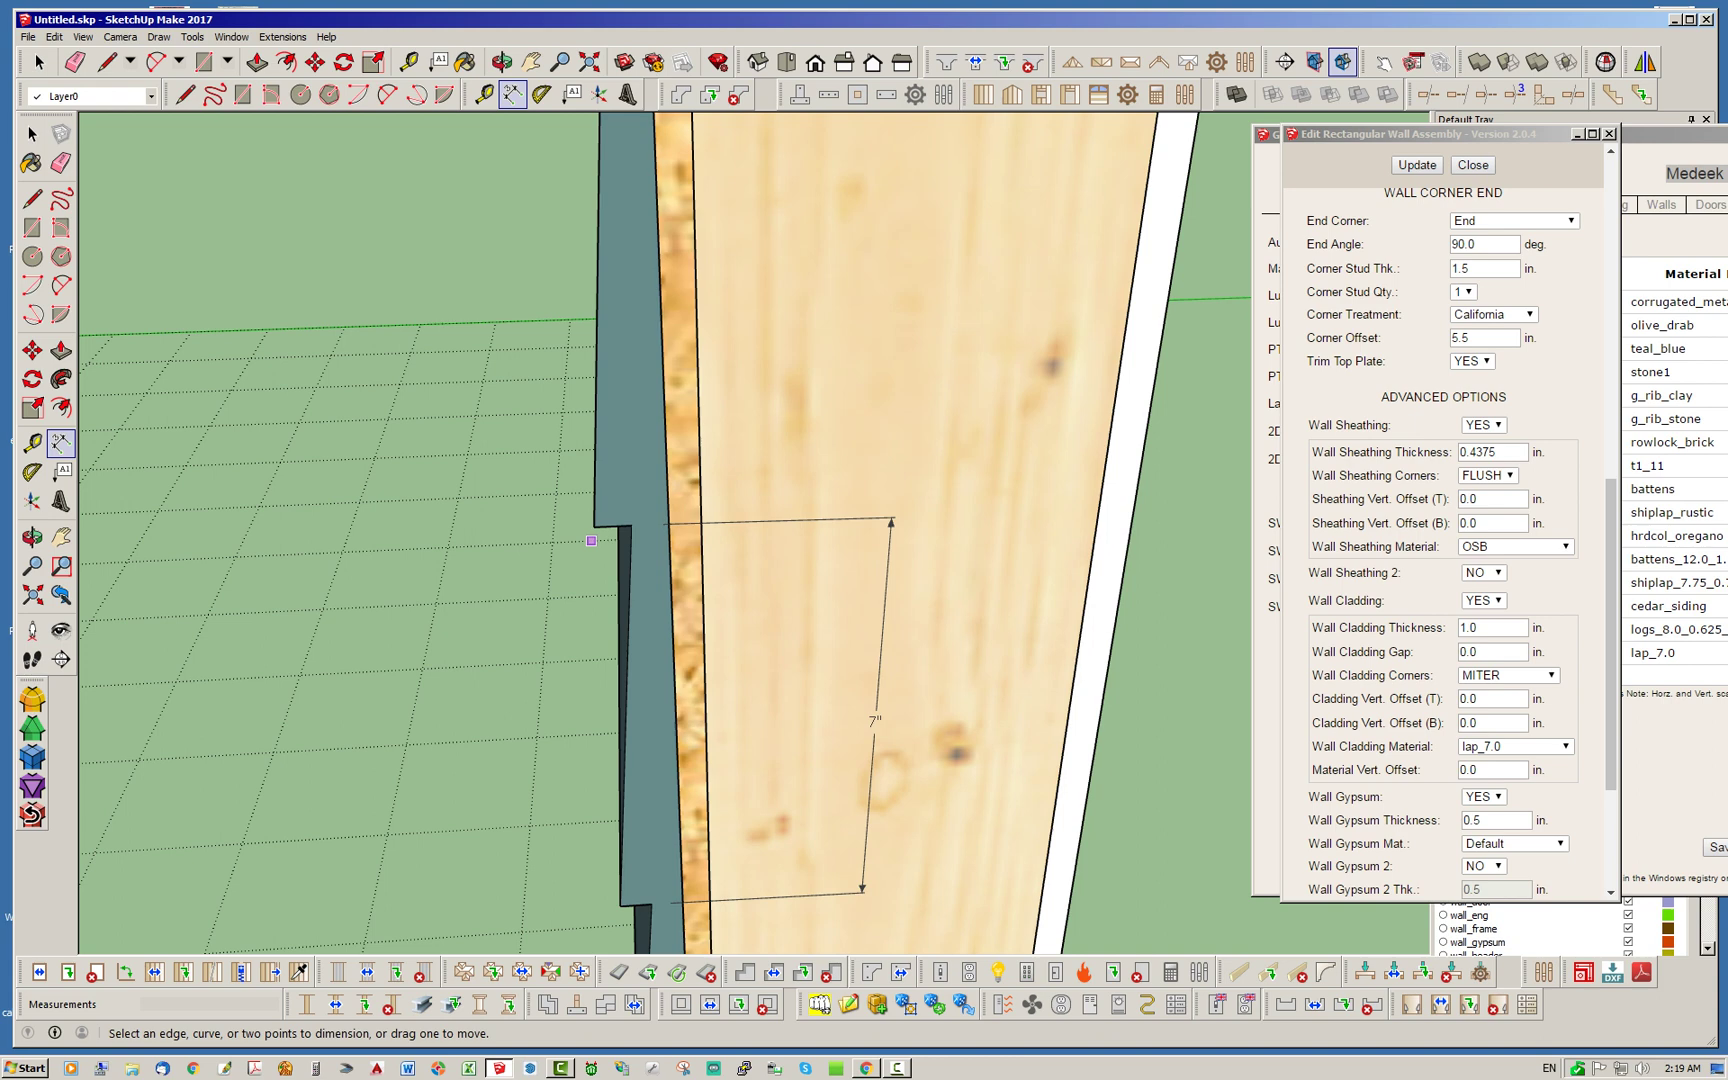
left_click(594, 526)
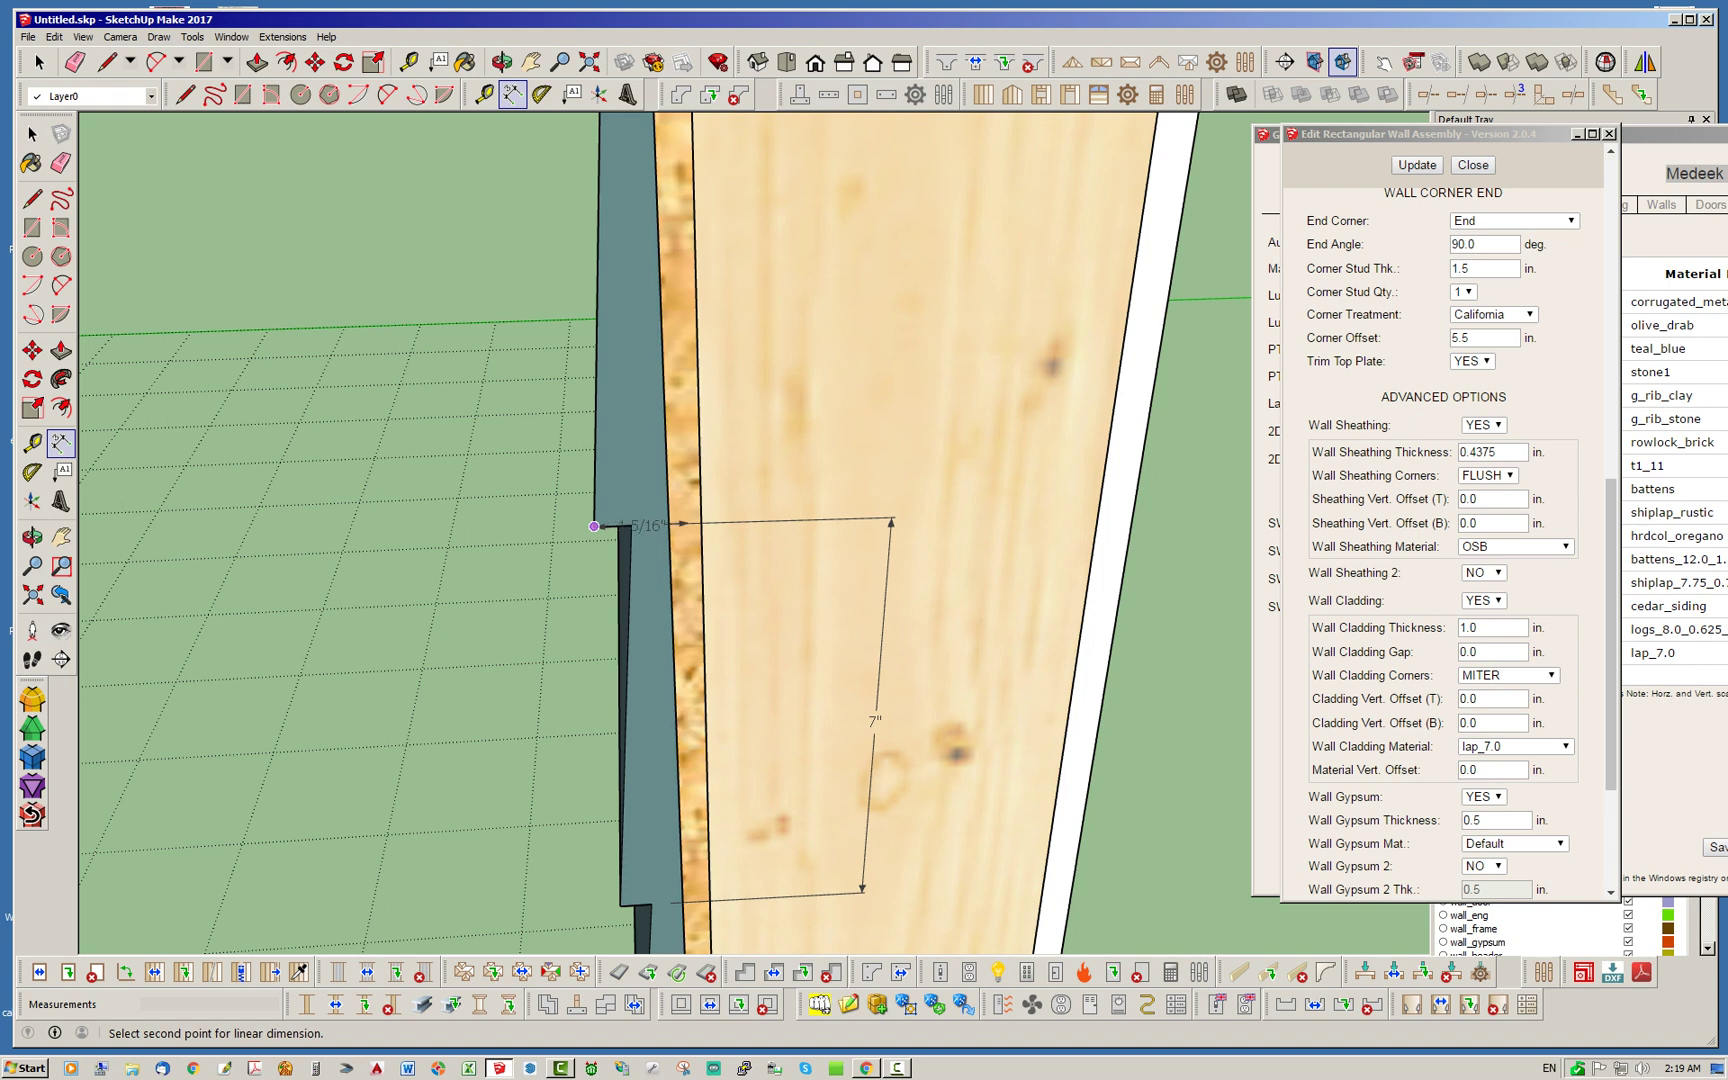
scroll(594, 525, "up", 5)
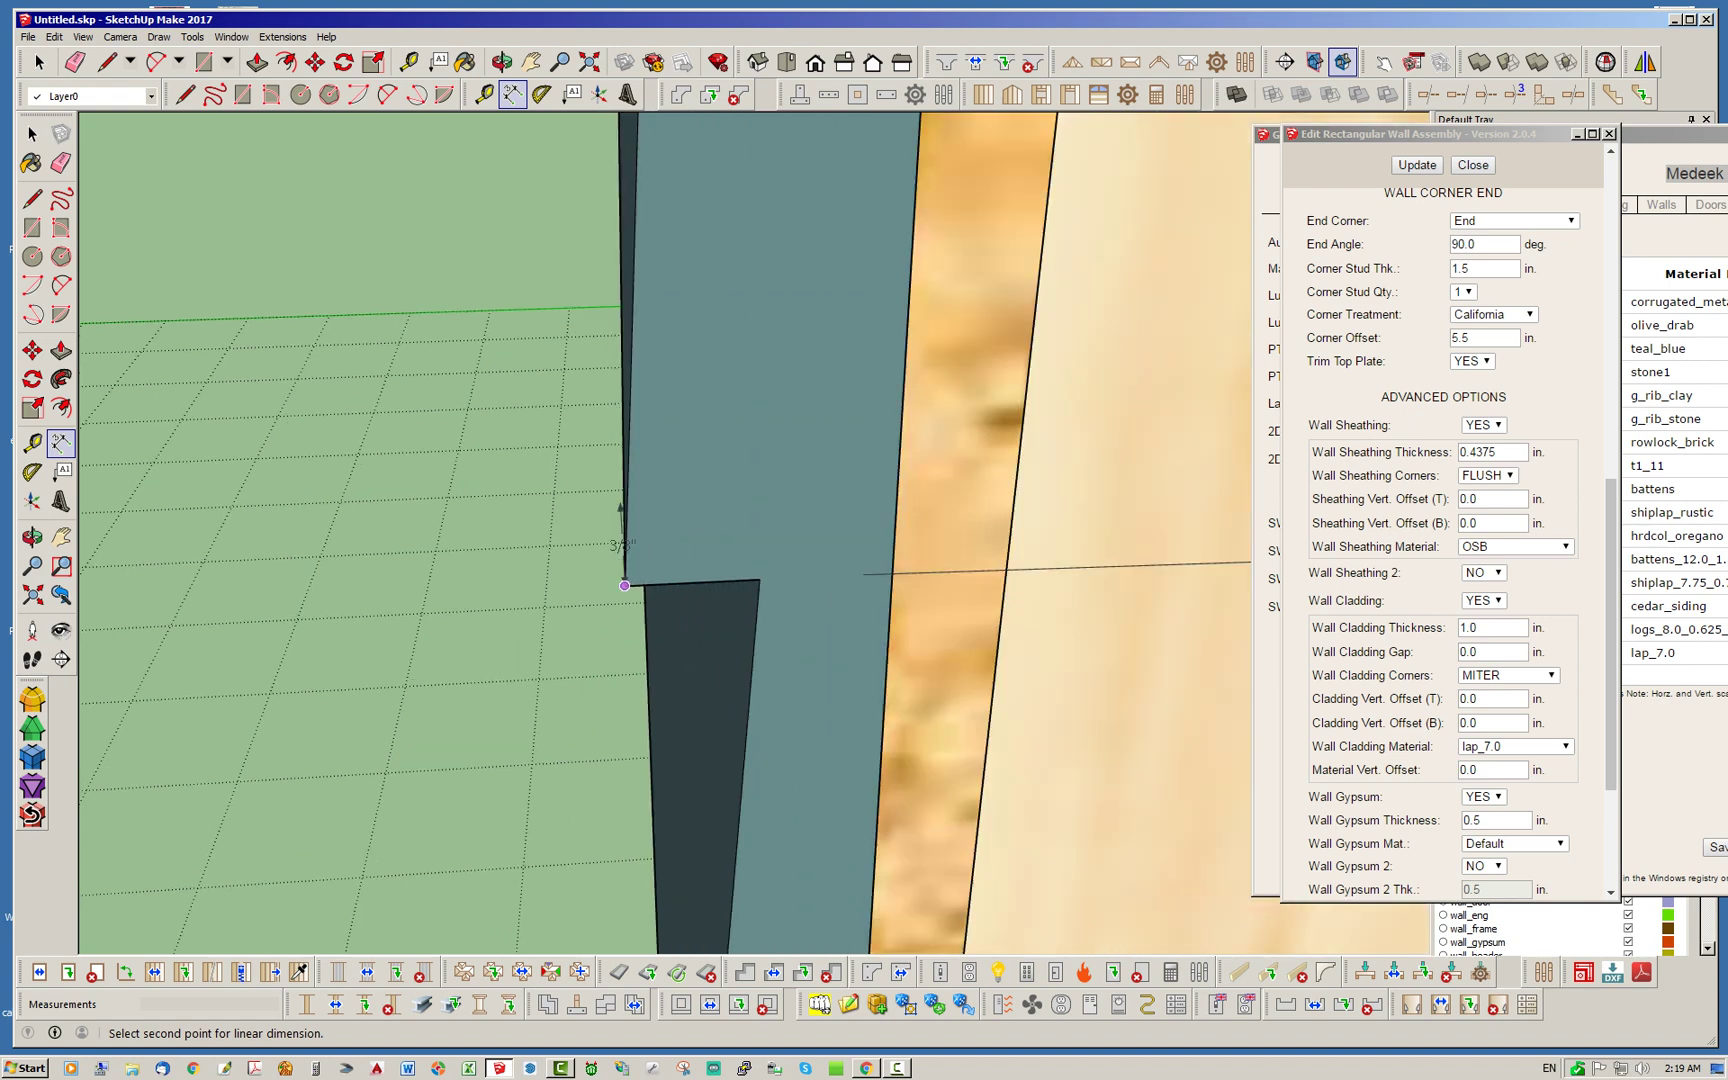
scroll(765, 750, "down", 2)
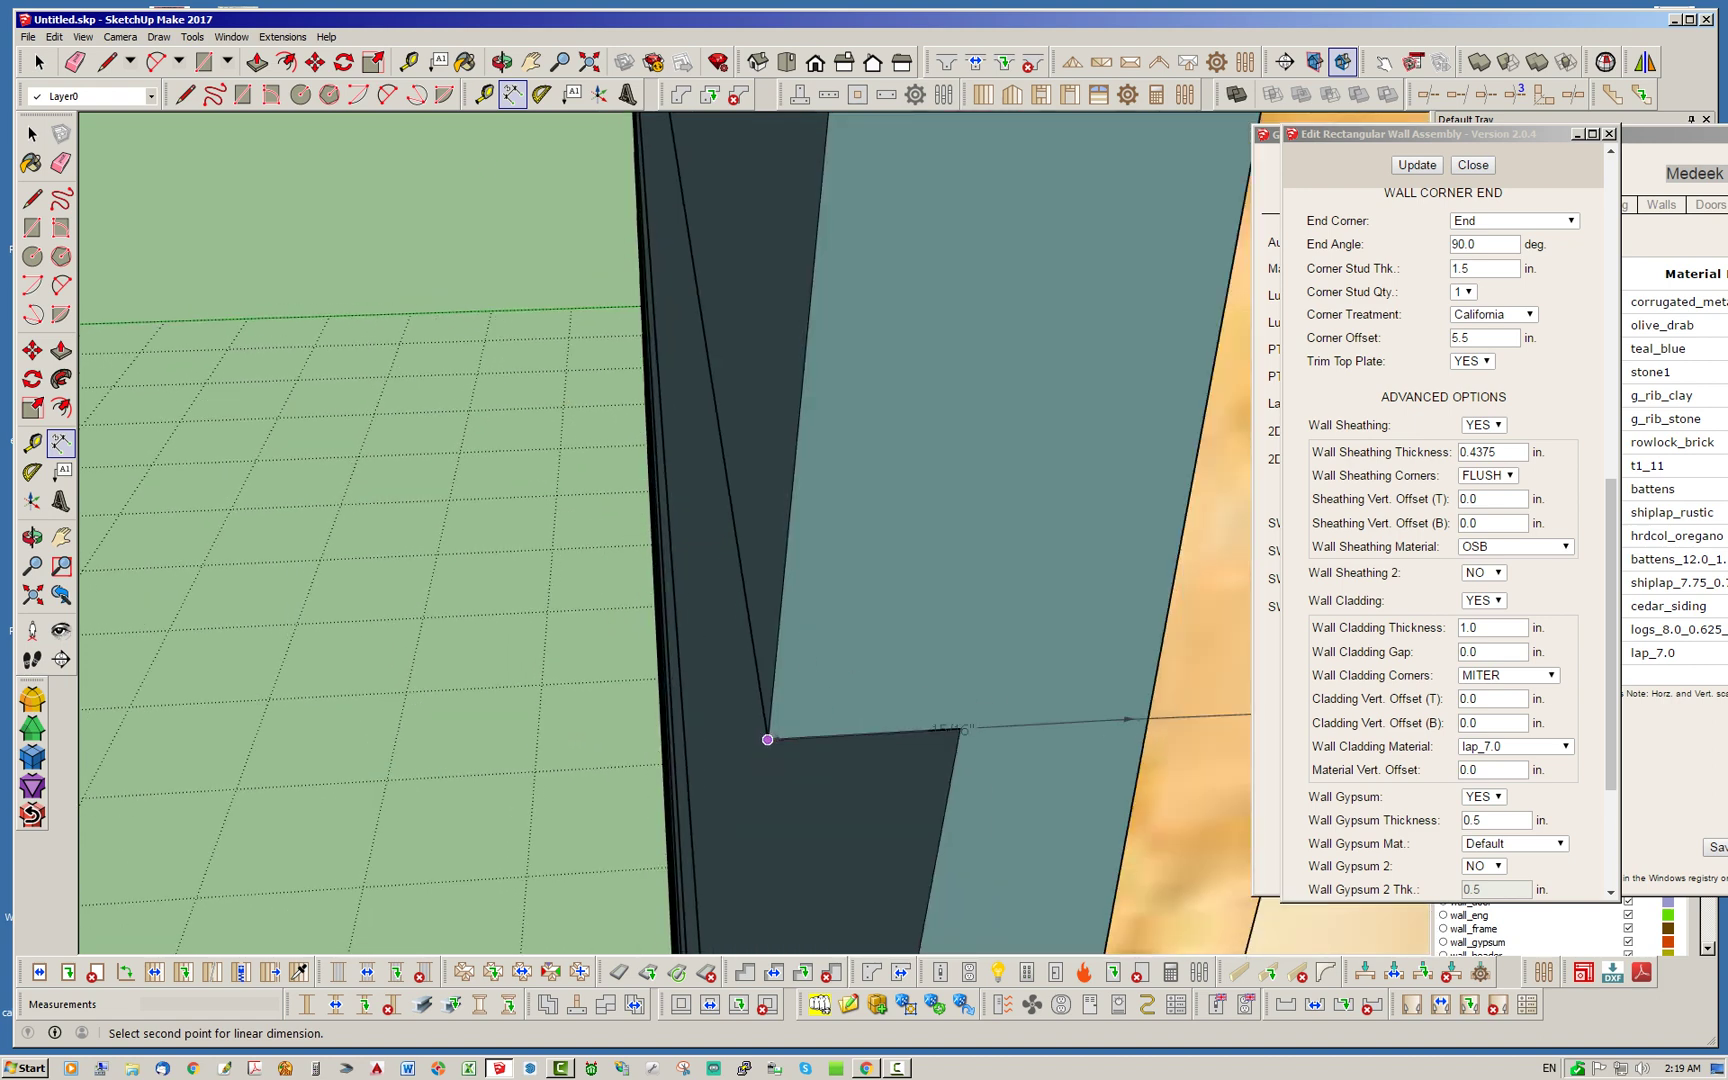
left_click(767, 739)
scroll(649, 574, "up", 3)
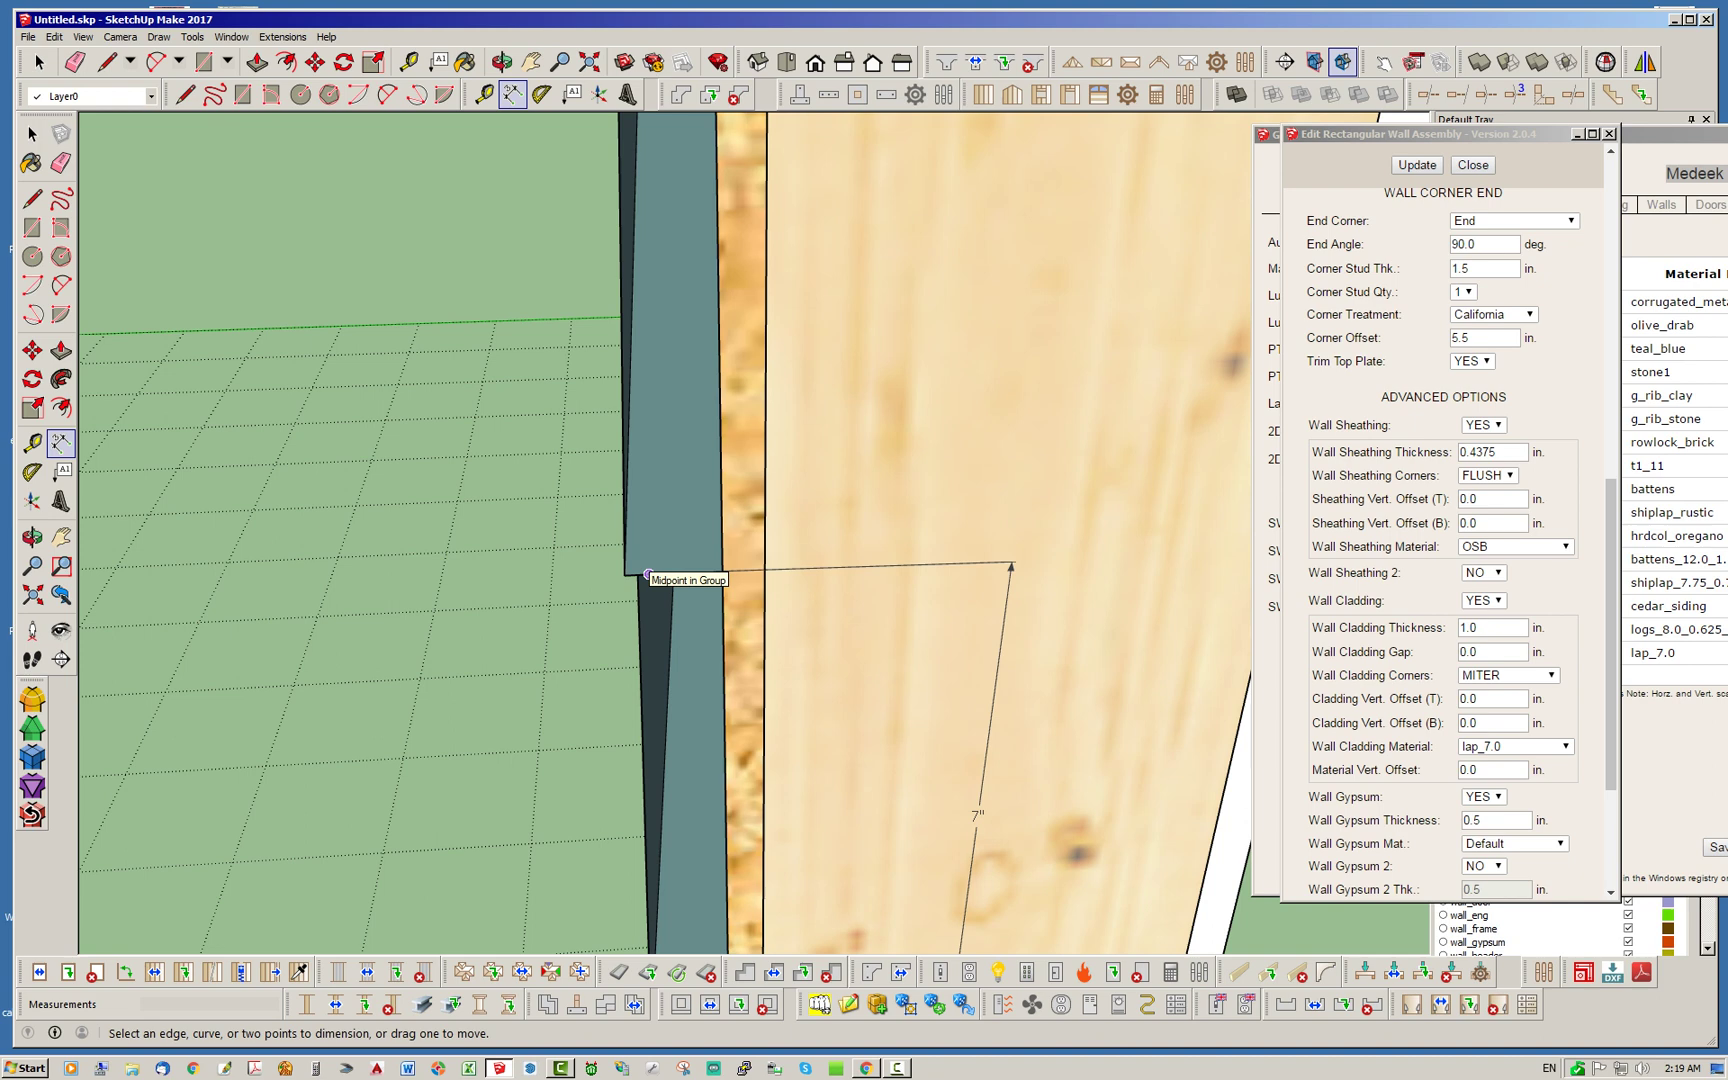
left_click(624, 575)
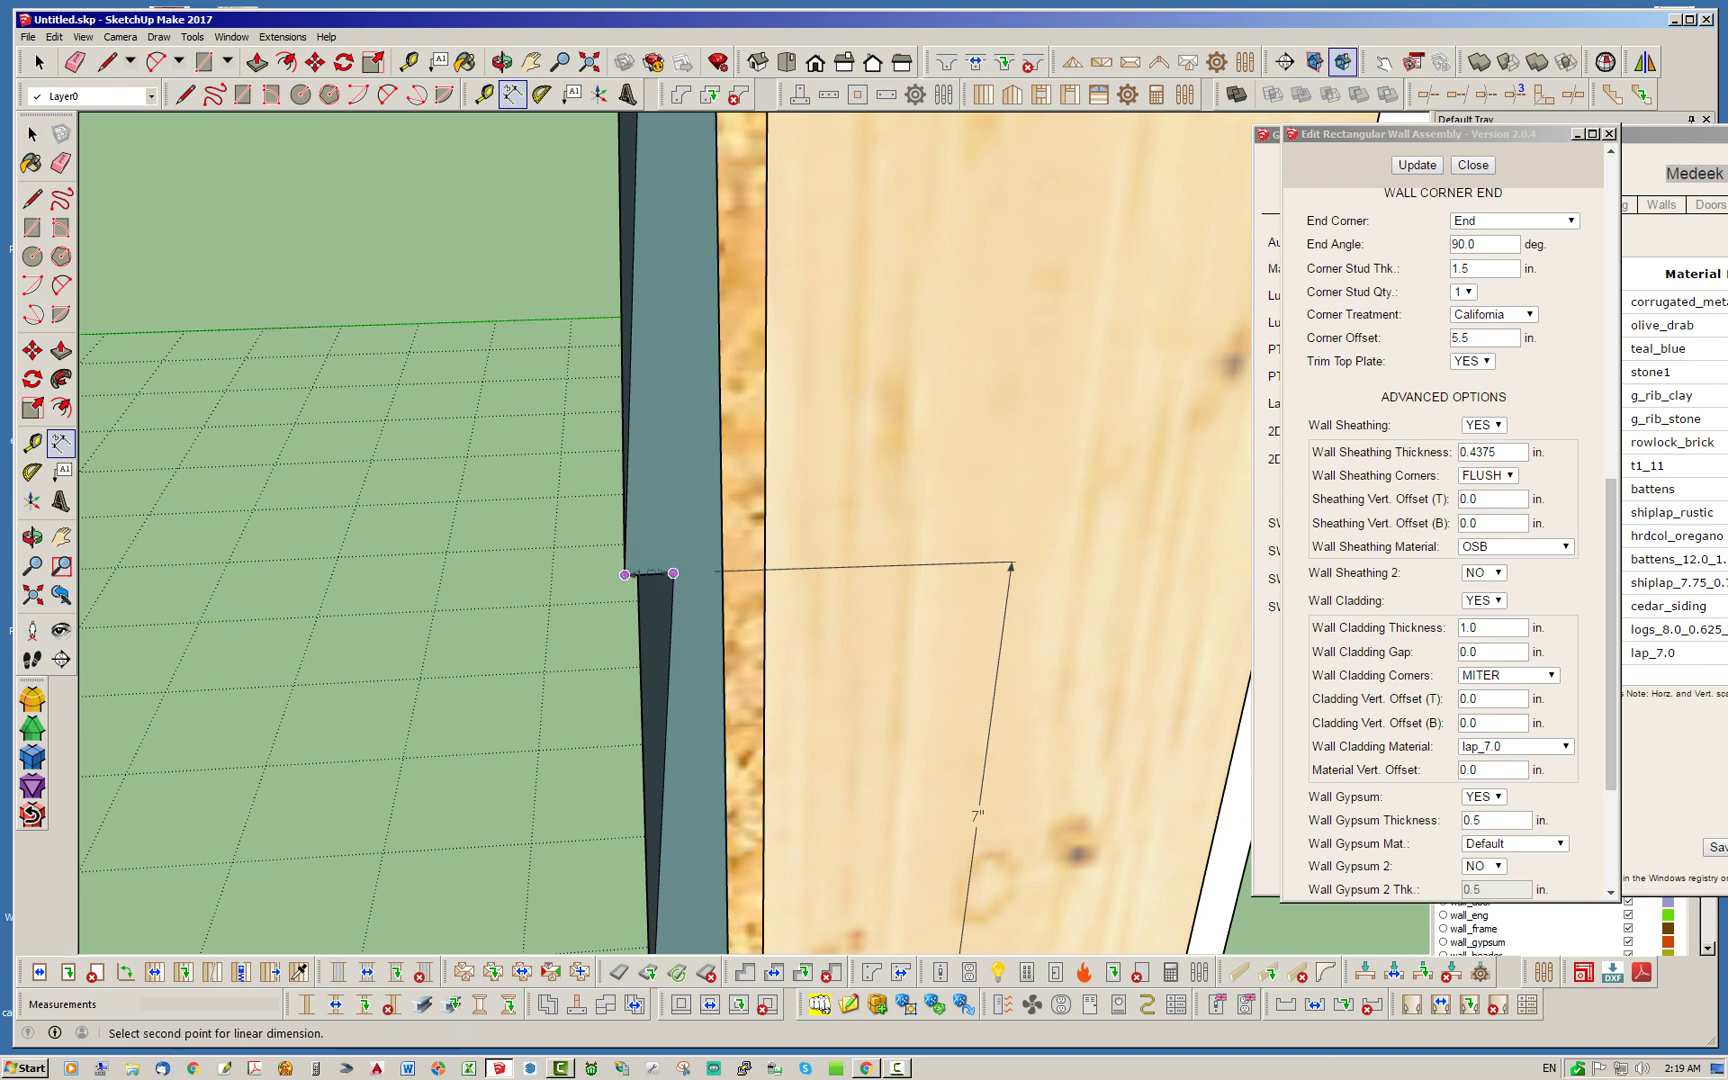
left_click(672, 575)
left_click(650, 527)
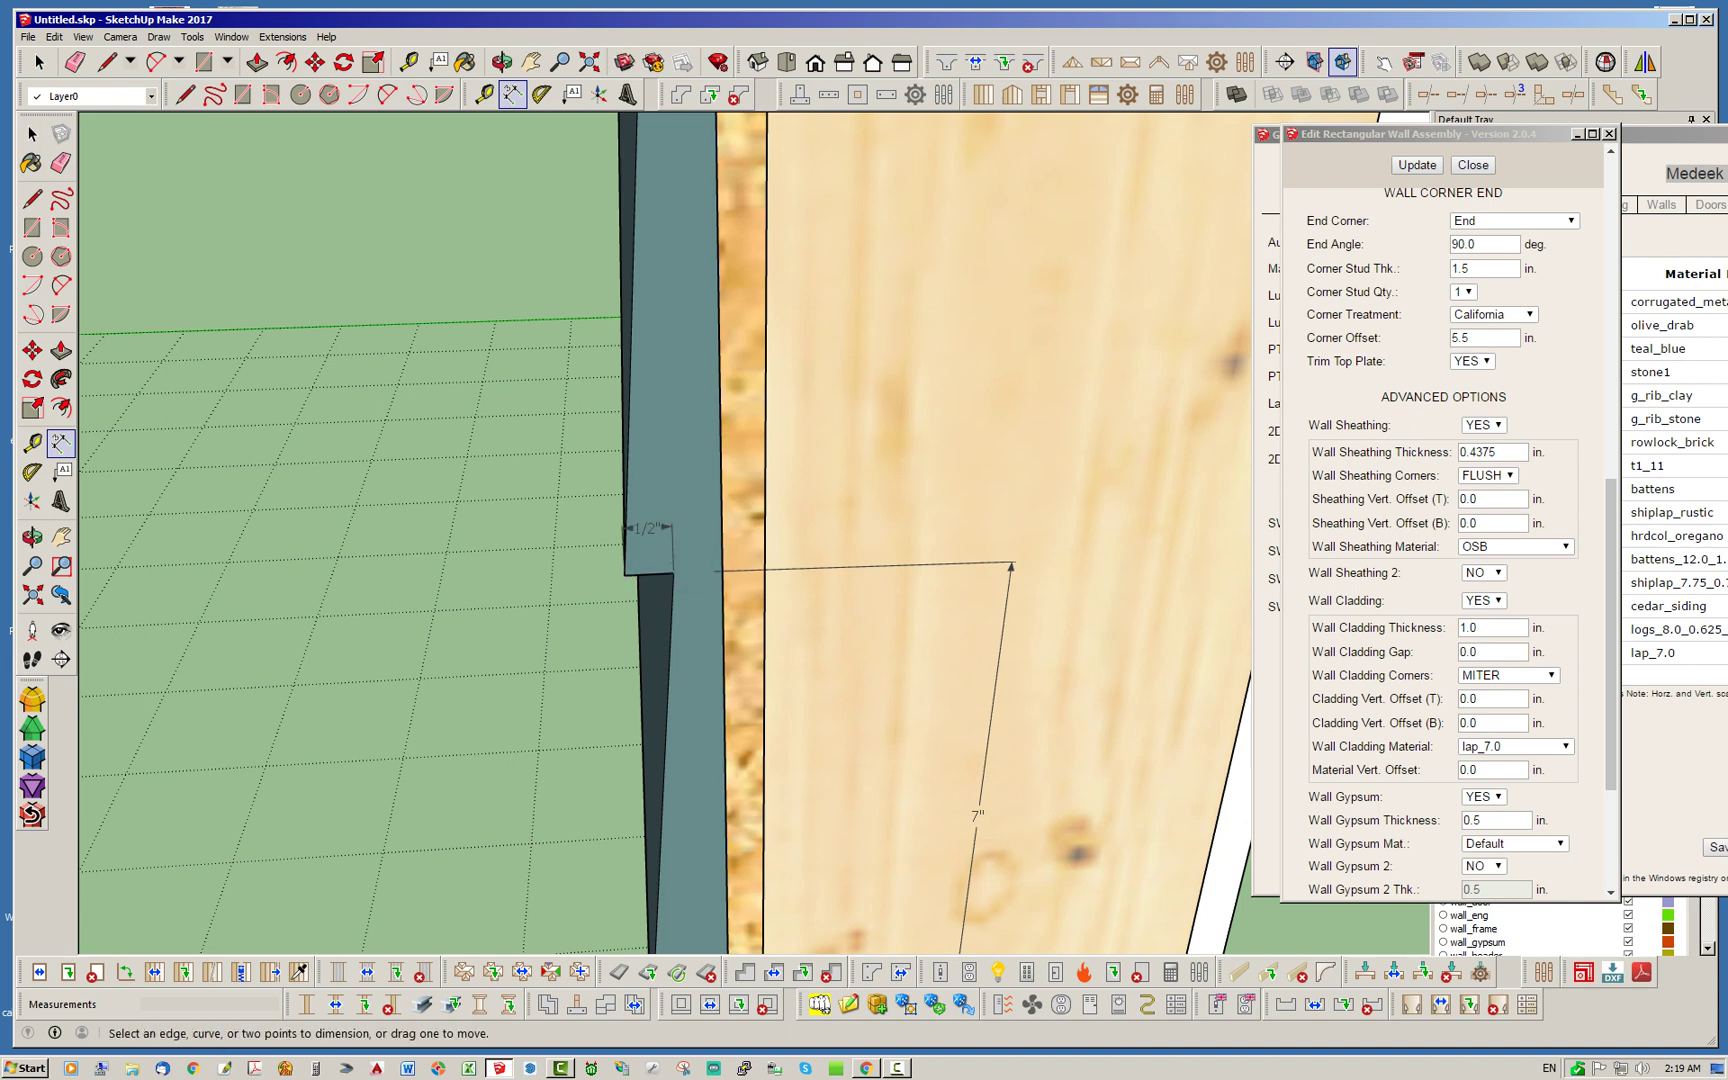
Examine the thickened lap siding across the full wall and compare all four sample walls' cladding types.
scroll(860, 540, "down", 3)
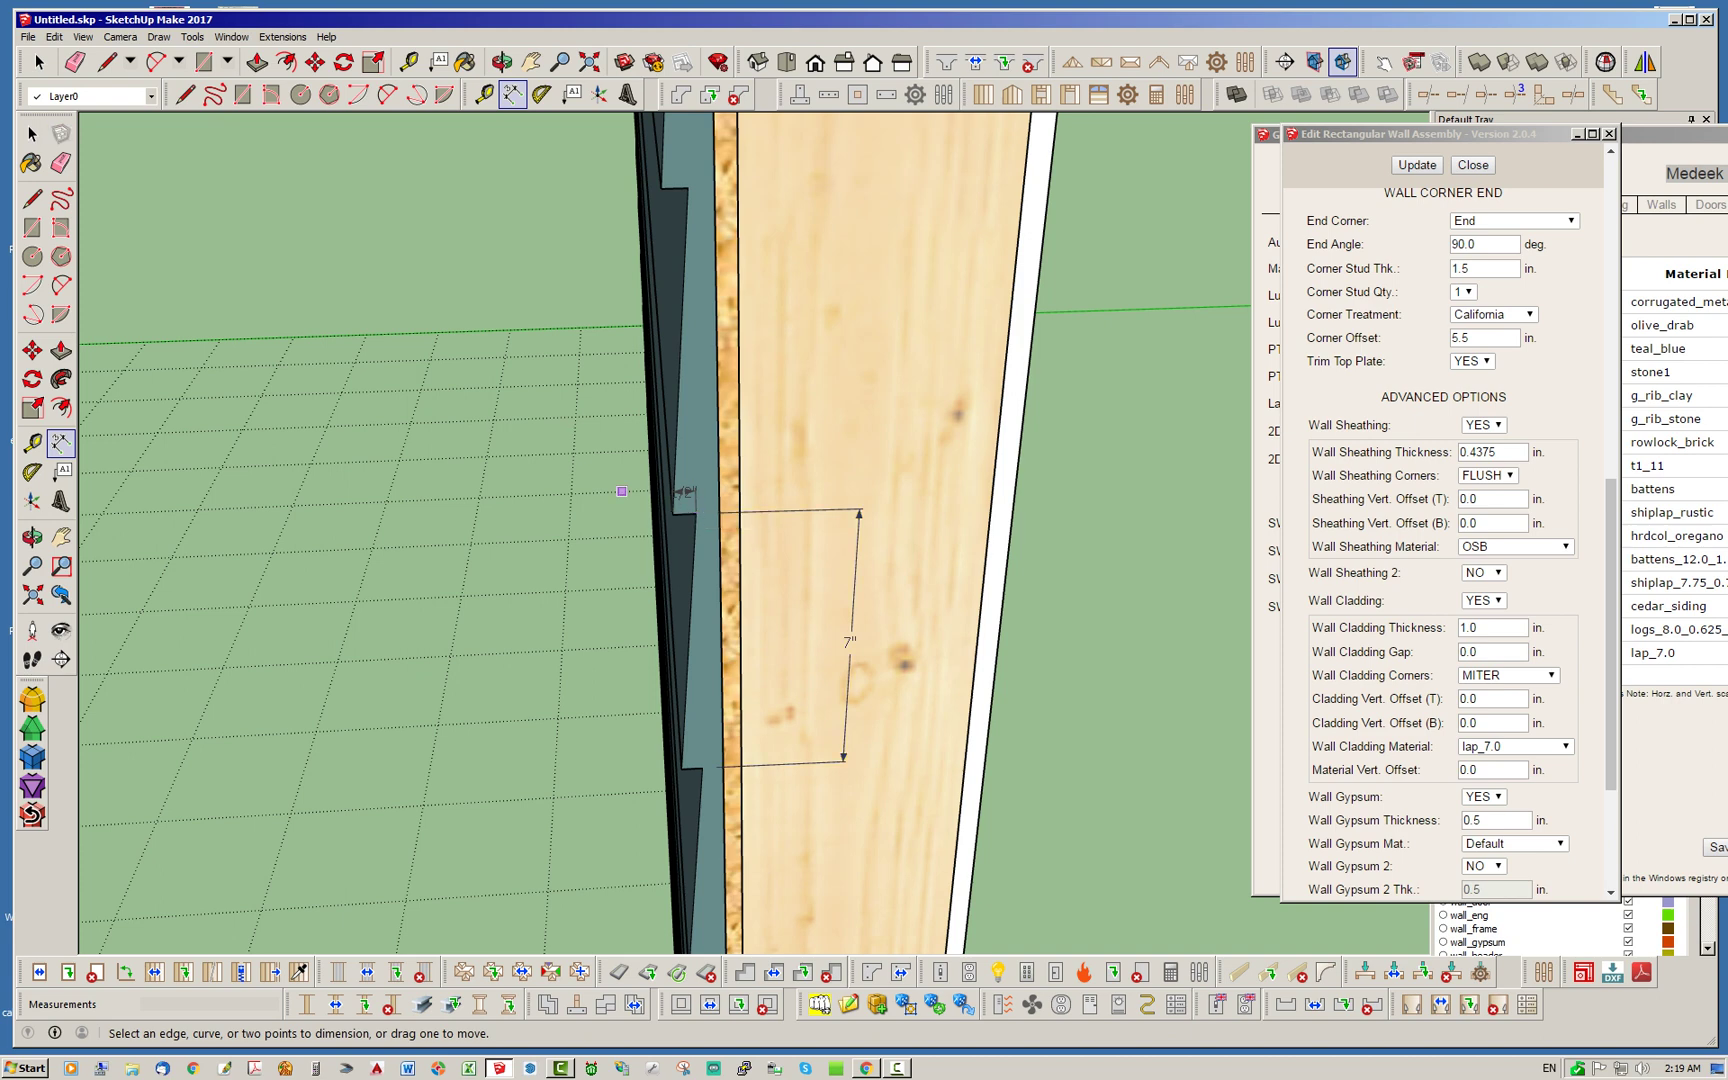
middle_click_drag(622, 491, 689, 502)
scroll(689, 502, "down", 10)
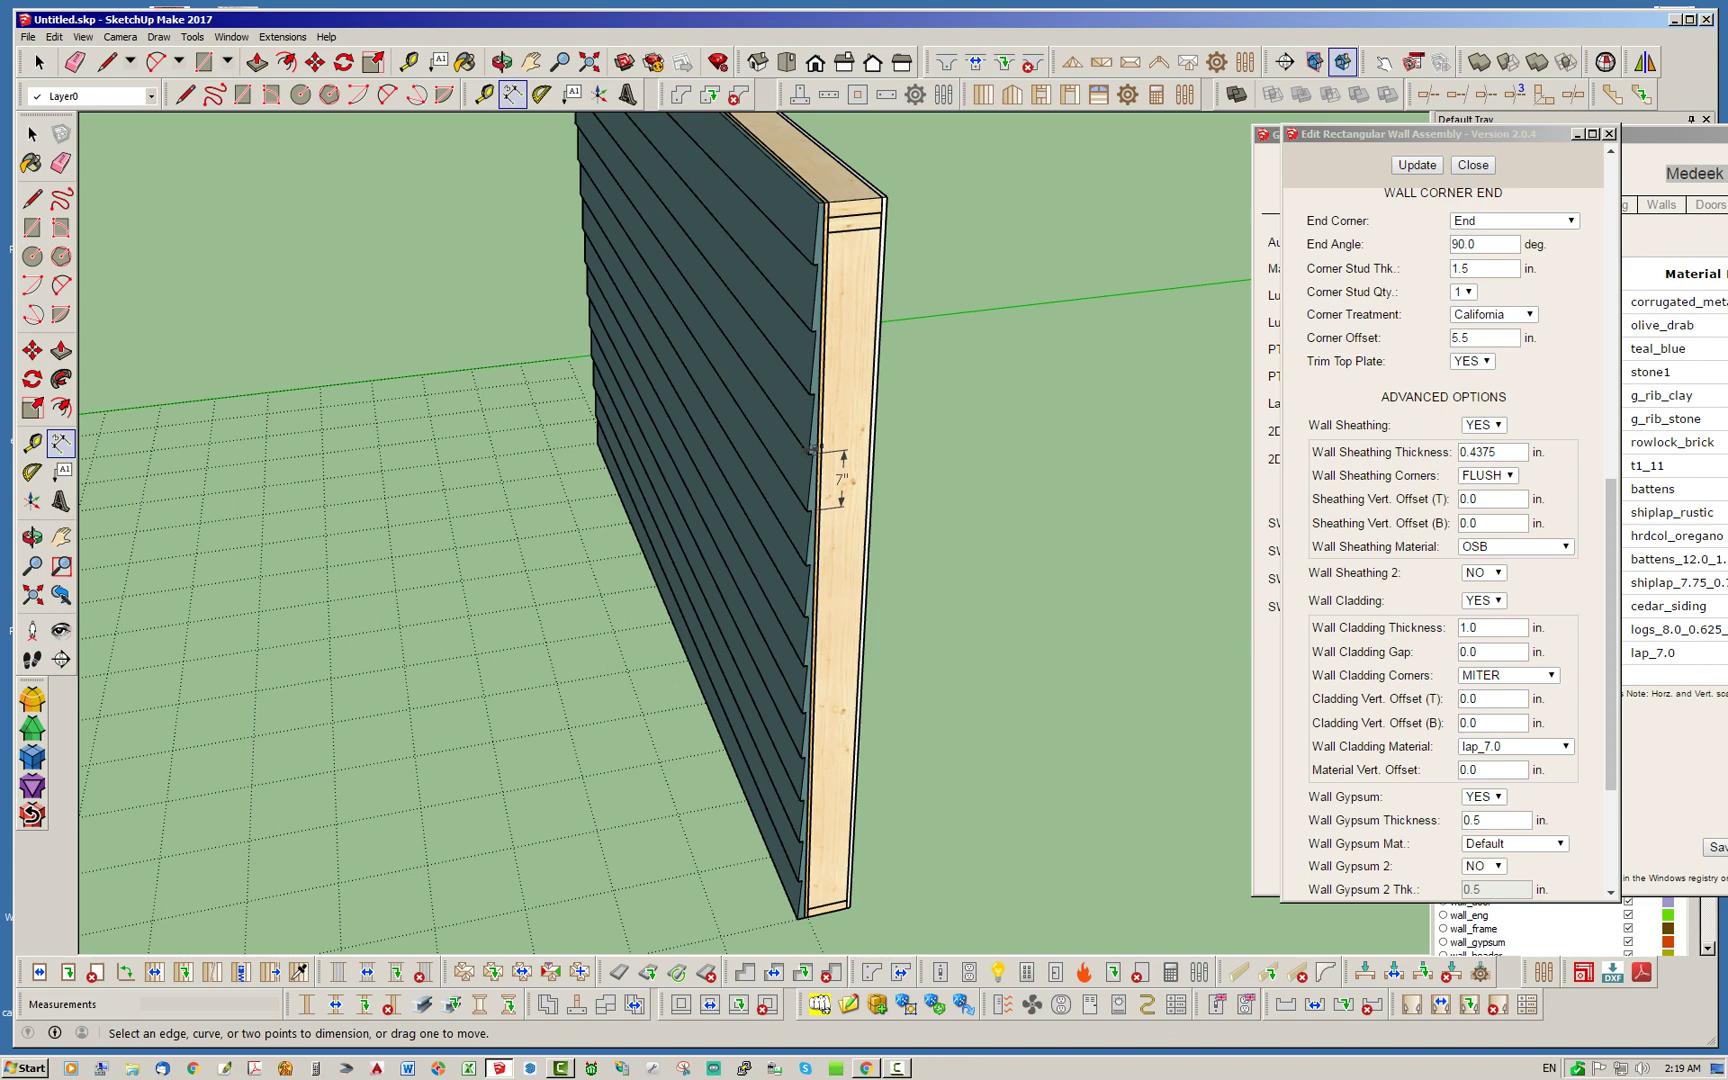
middle_click_drag(813, 450, 685, 553)
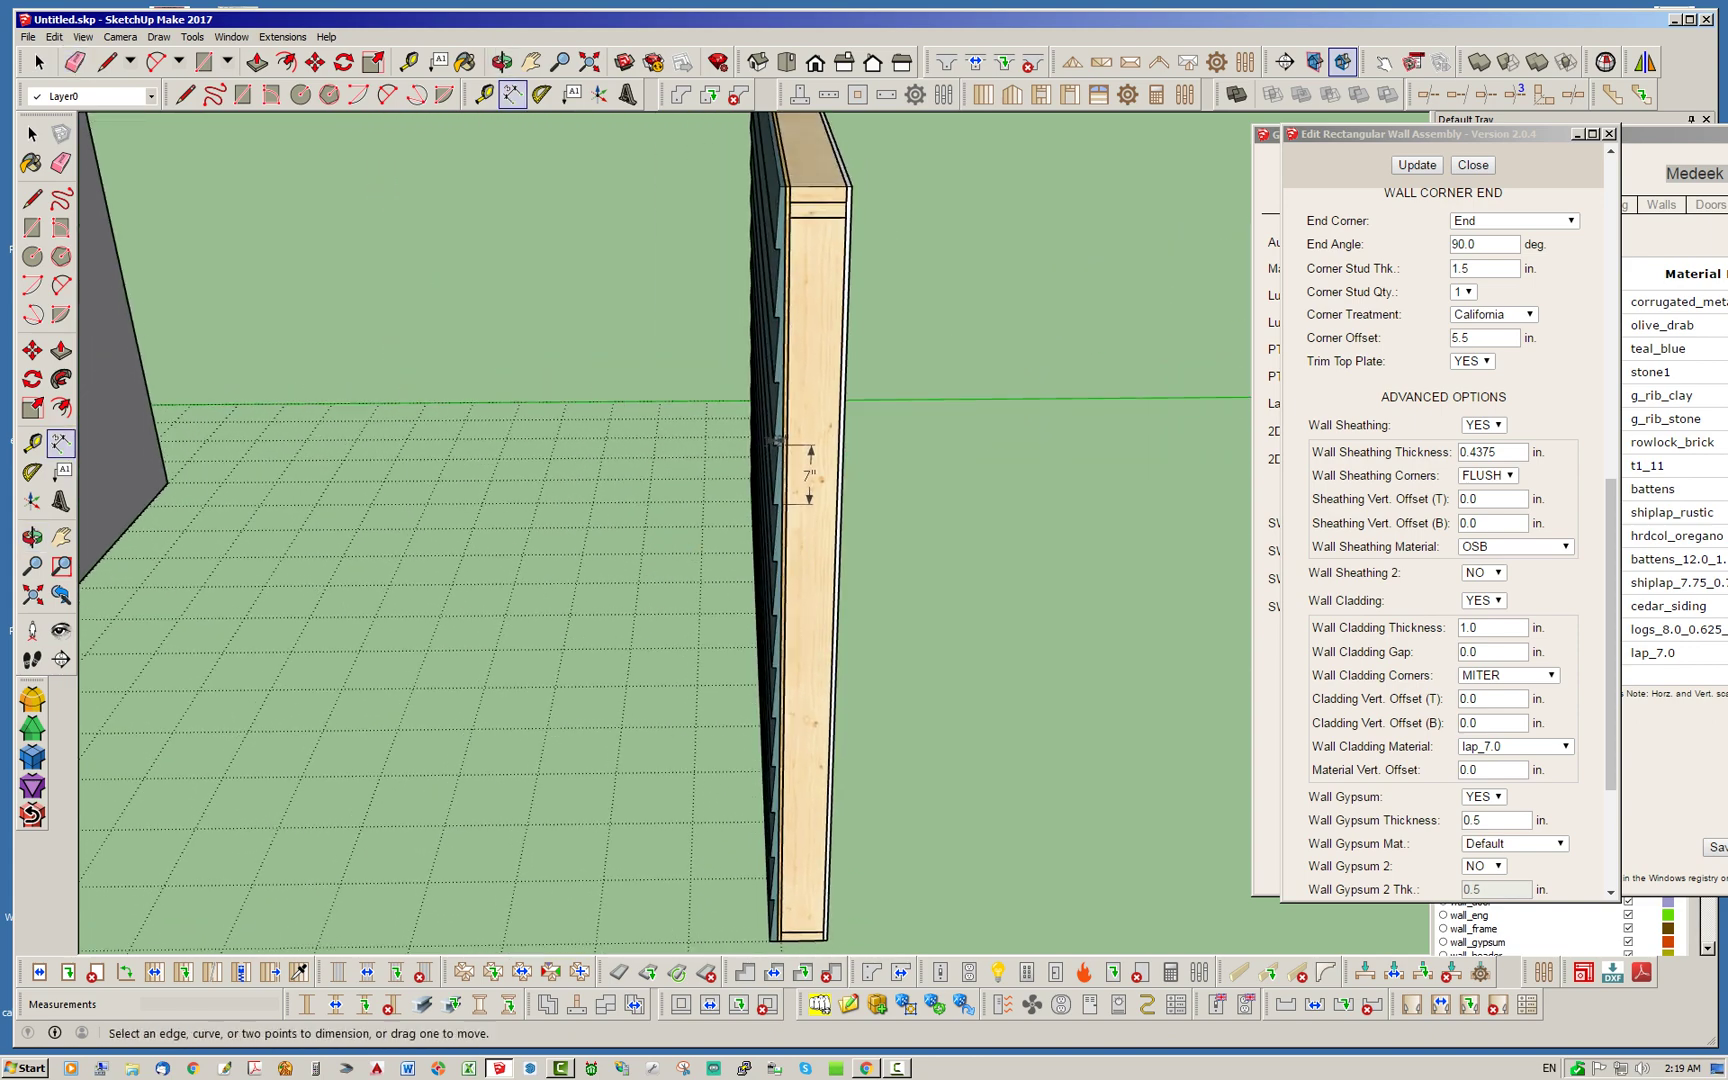
key("space")
middle_click_drag(775, 440, 962, 478)
scroll(855, 485, "down", 4)
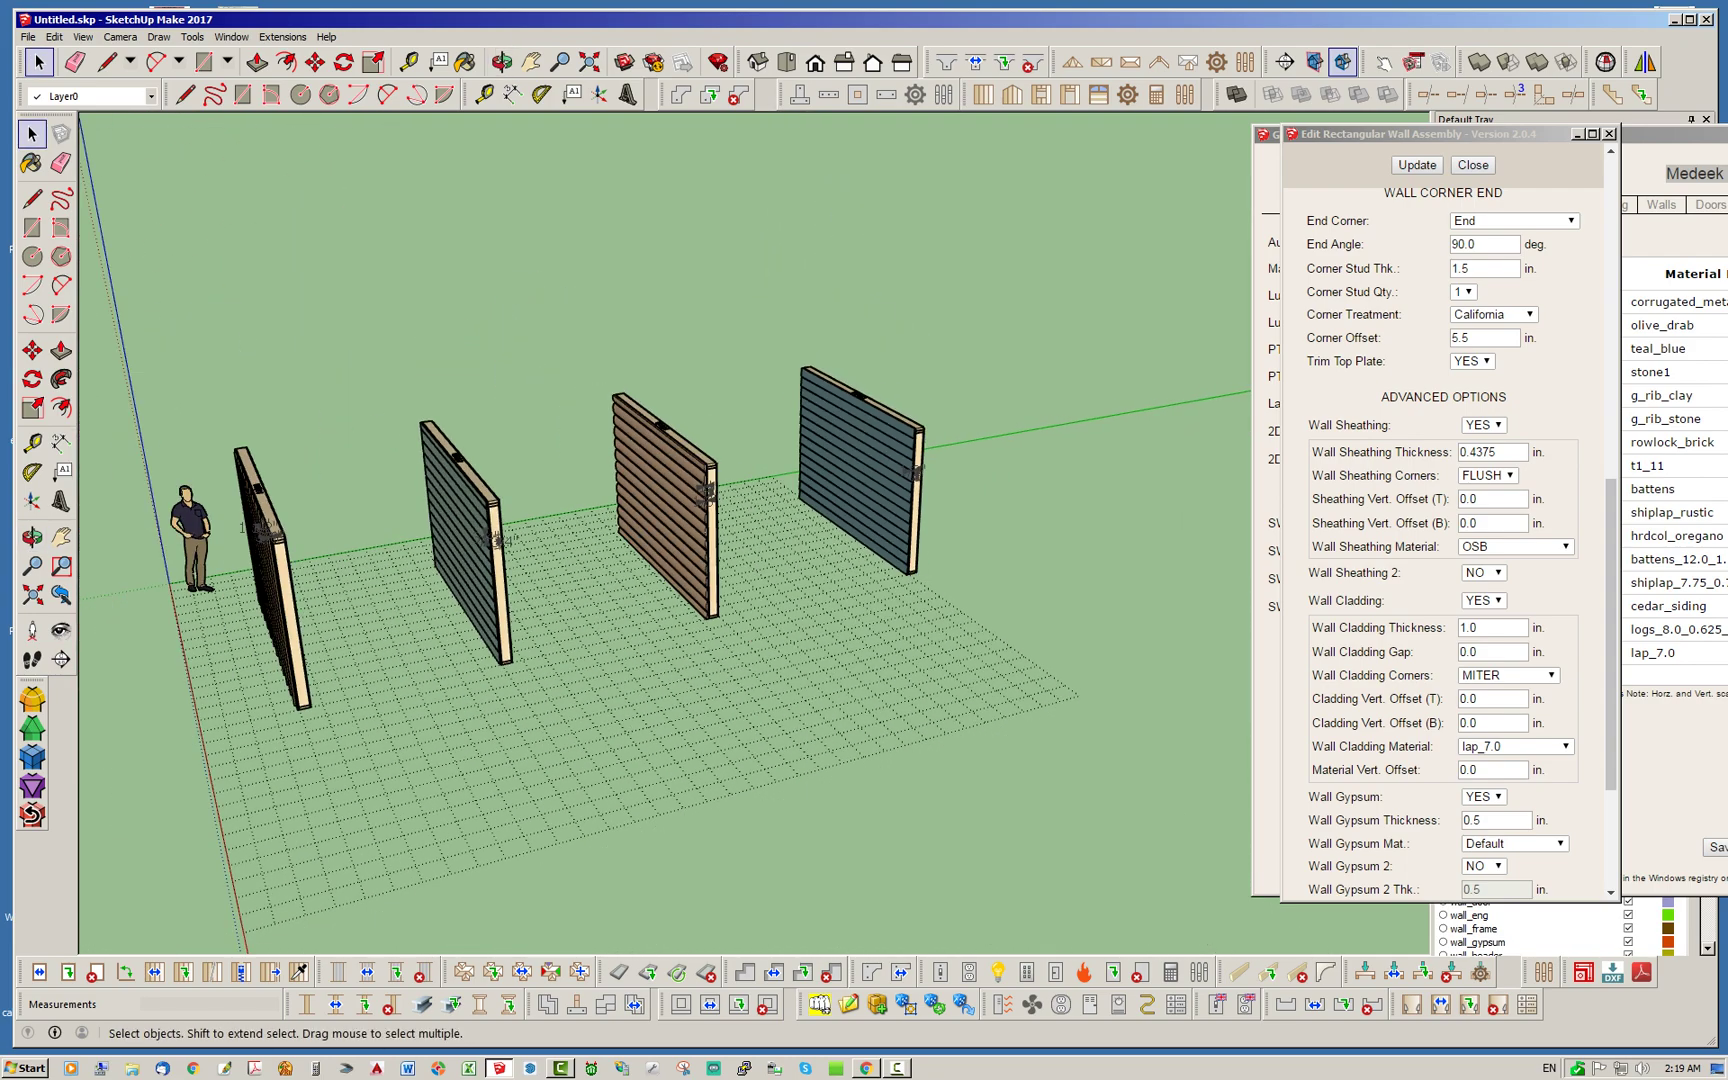
middle_click_drag(855, 485, 955, 490)
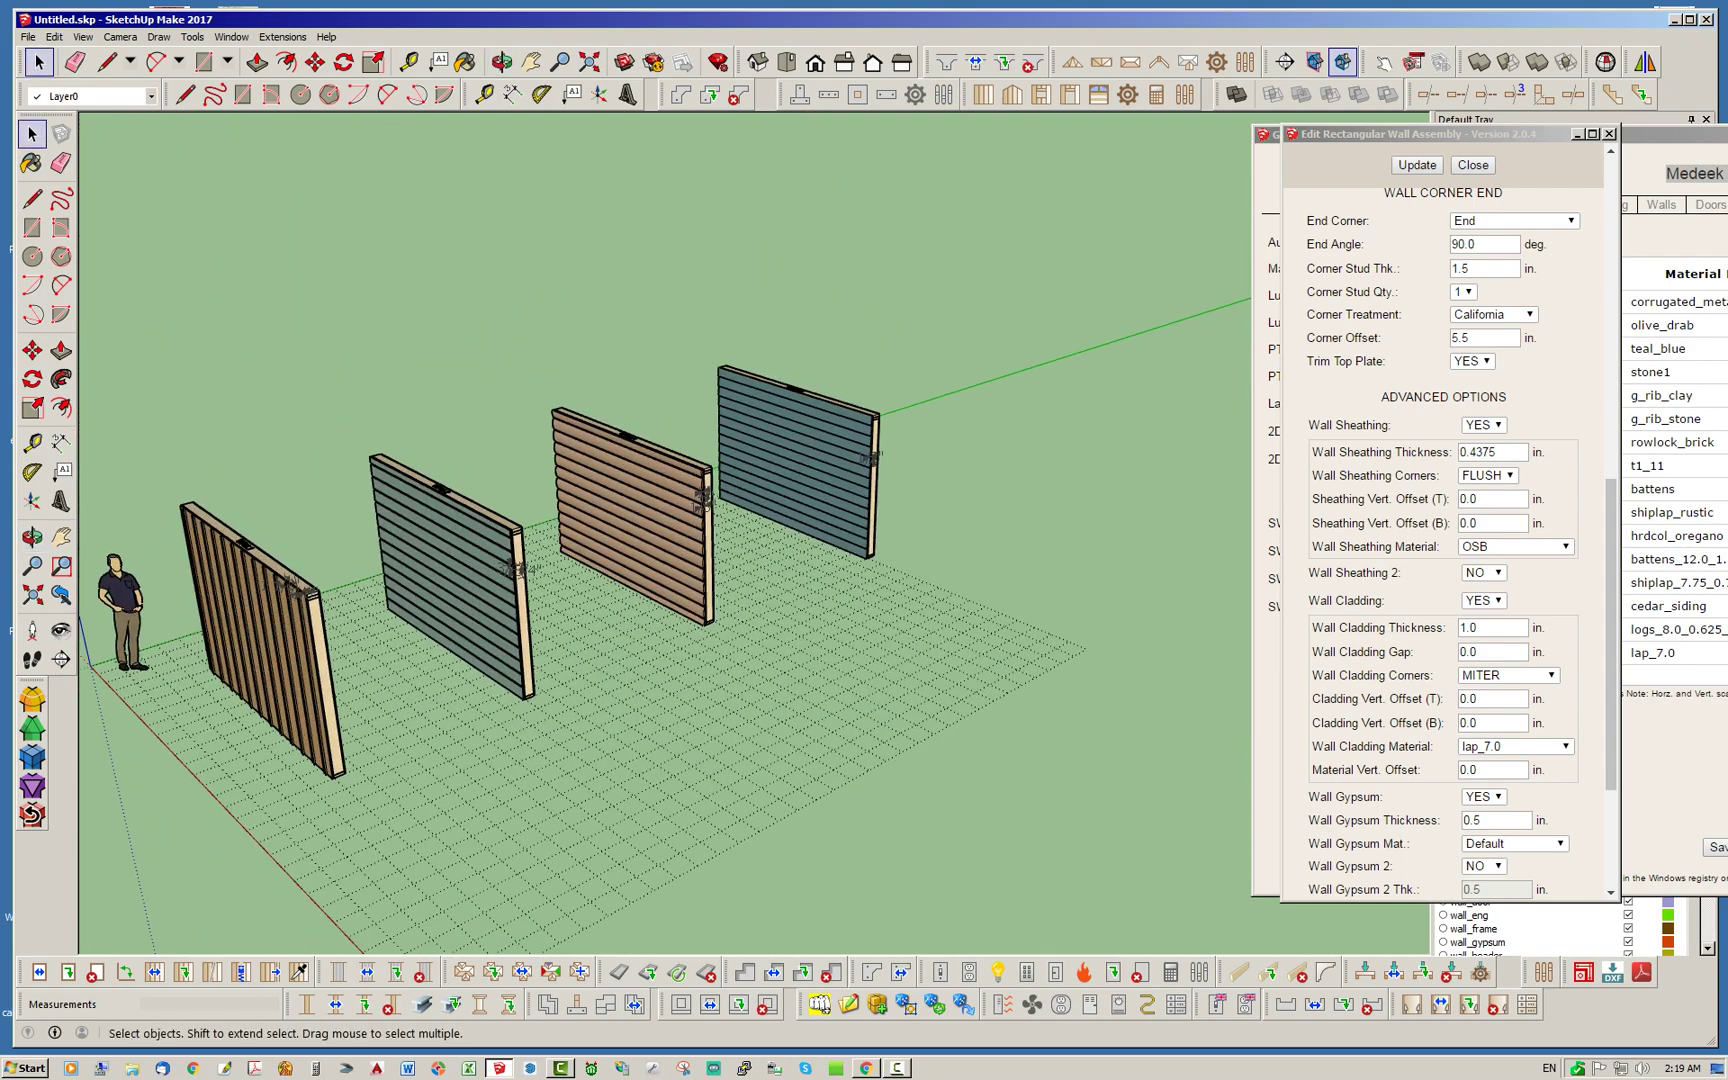
middle_click_drag(600, 560, 560, 555)
scroll(600, 560, "up", 2)
scroll(560, 540, "up", 2)
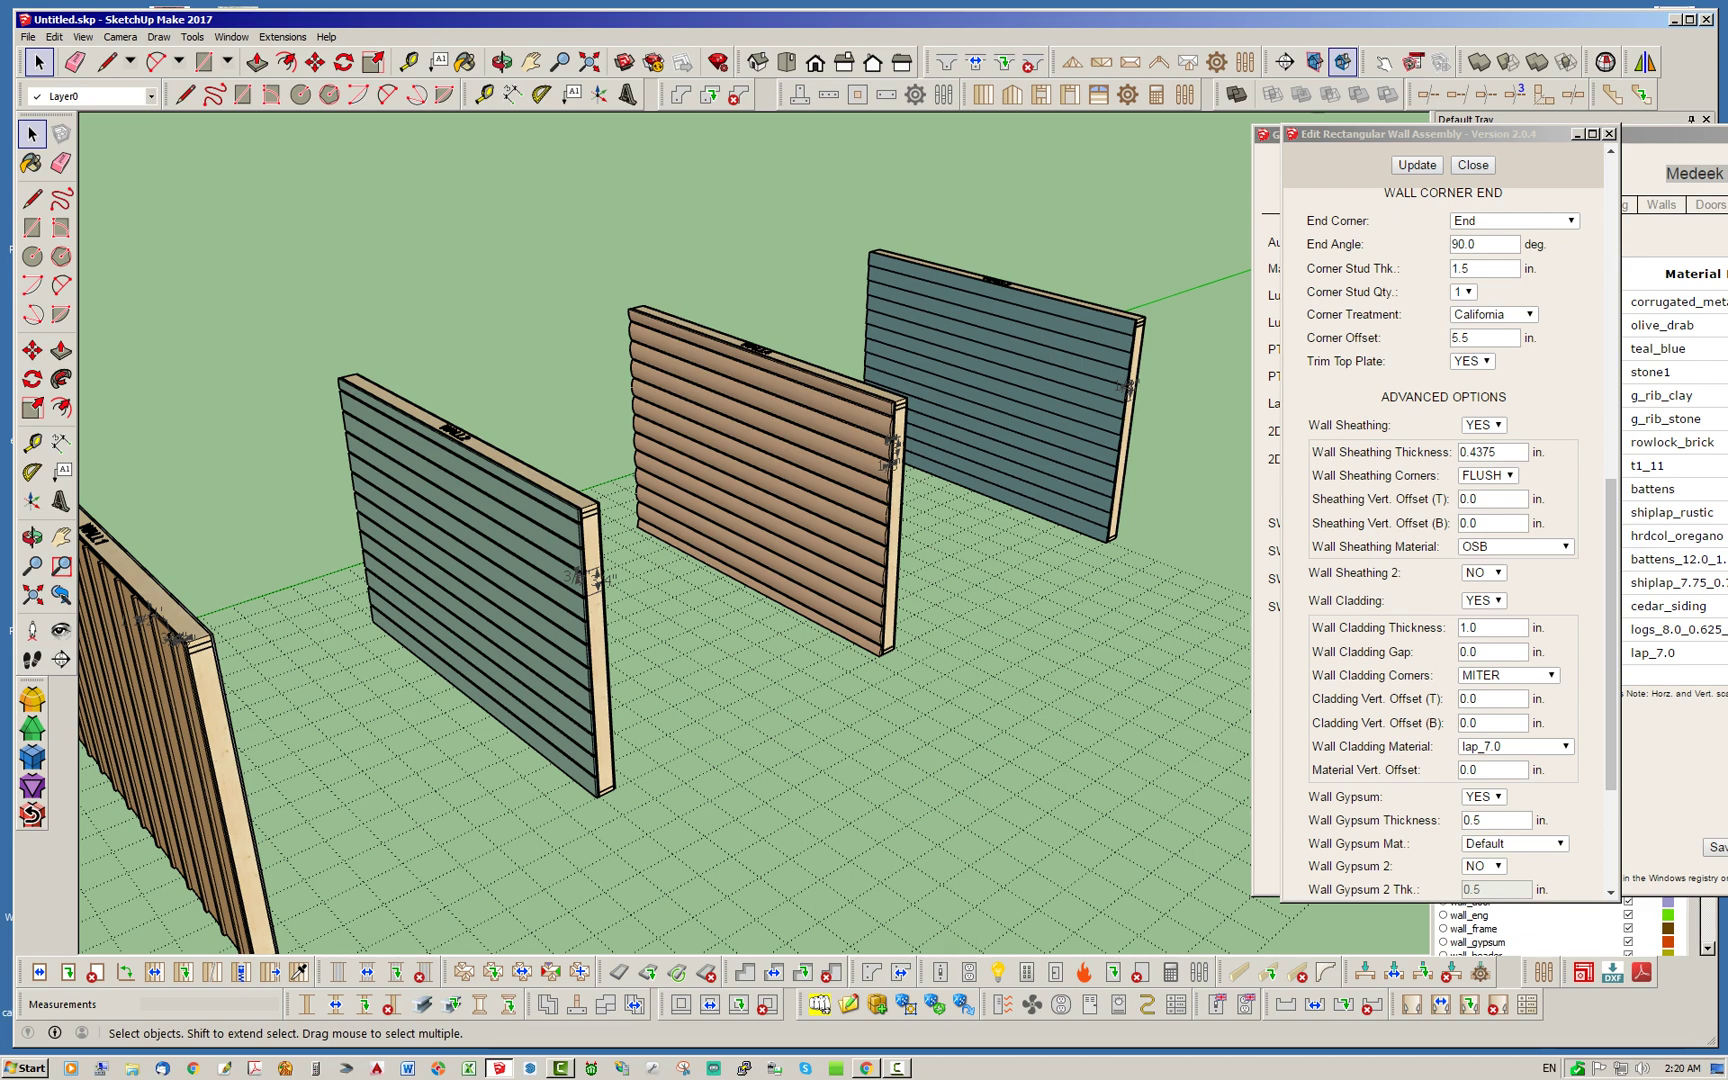
Close the wall assembly editor and review the battens_12.0_1.5_0.75 material's options in the global custom material library.
left_click(1471, 165)
left_click_drag(1430, 134, 475, 147)
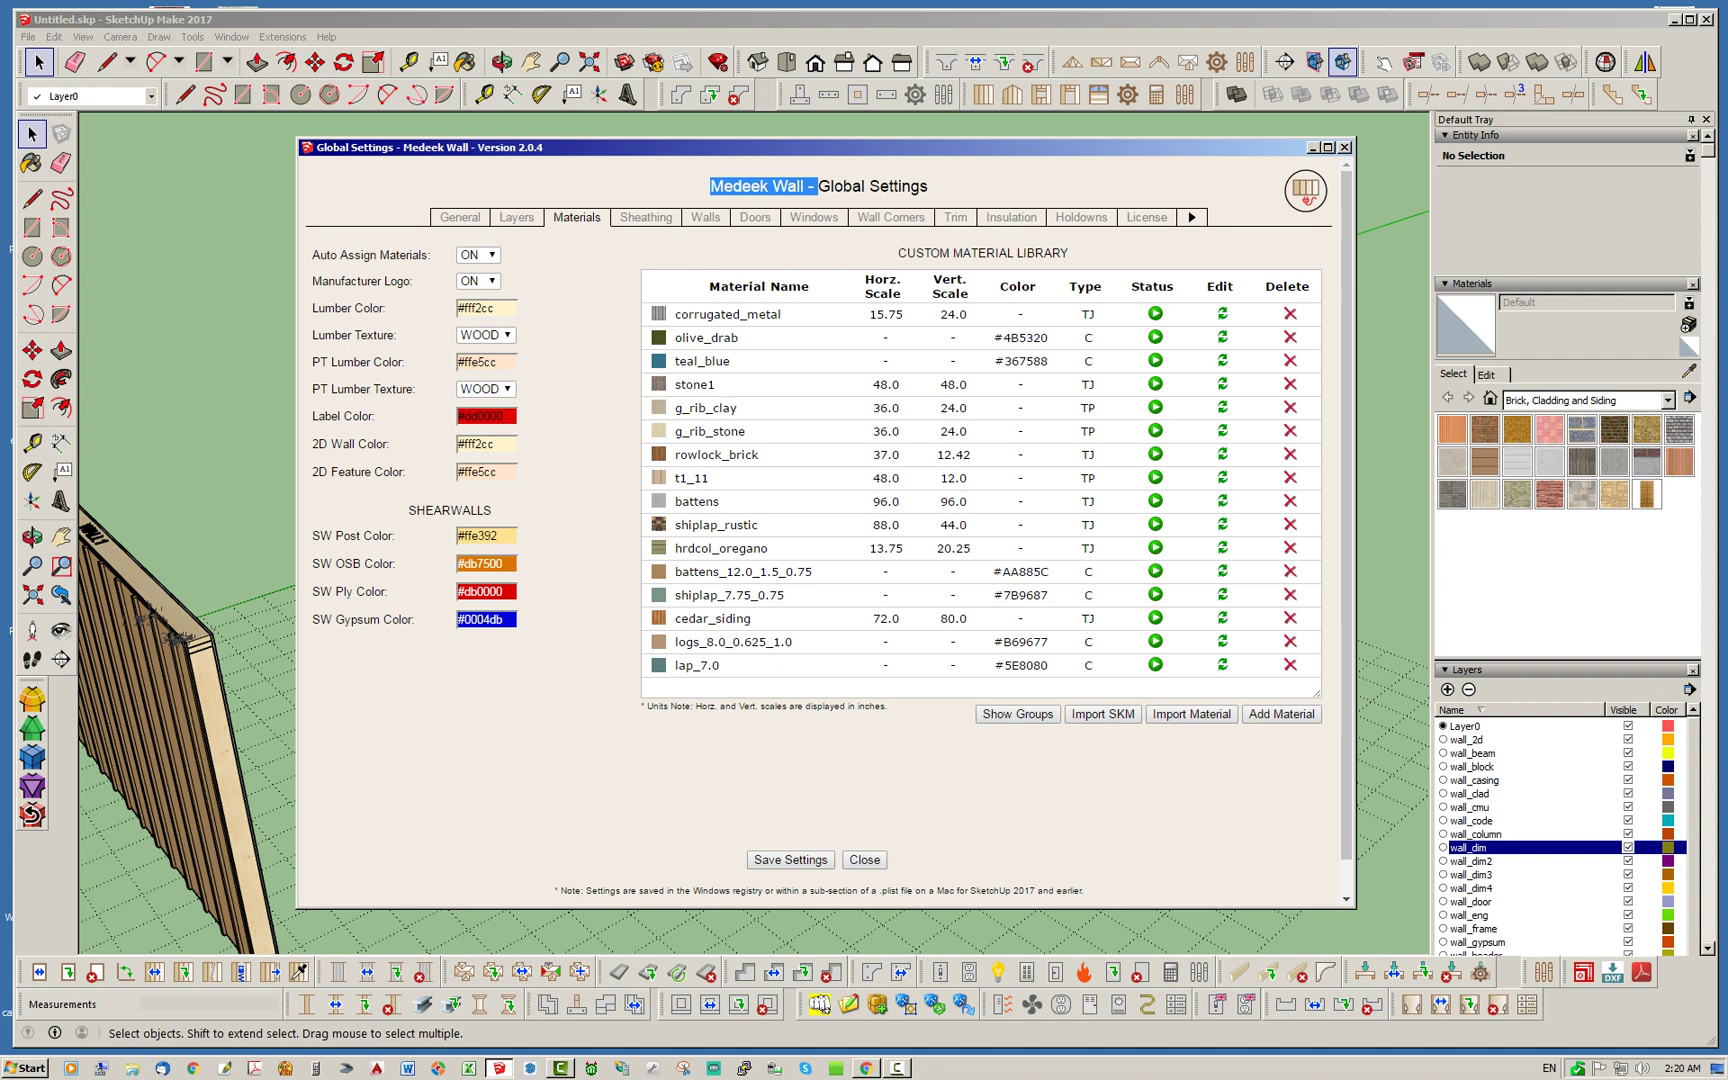
left_click(818, 186)
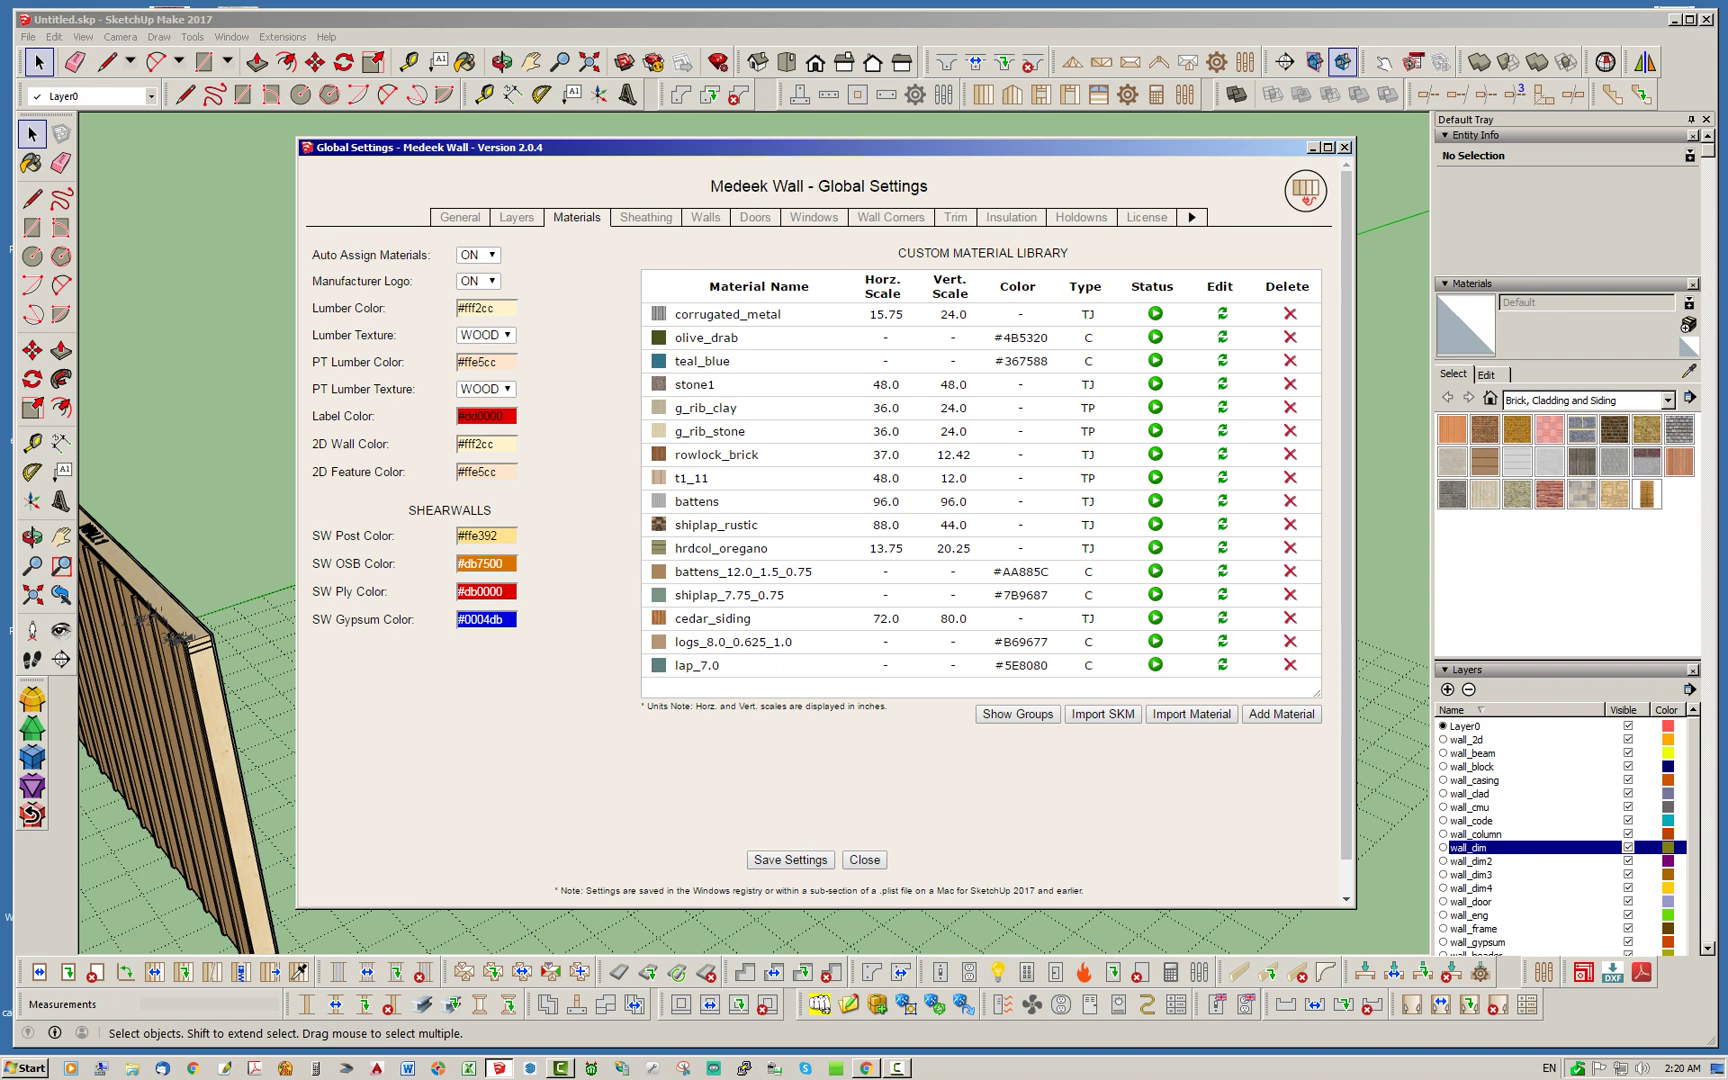
left_click_drag(675, 571, 719, 571)
left_click_drag(718, 595, 675, 595)
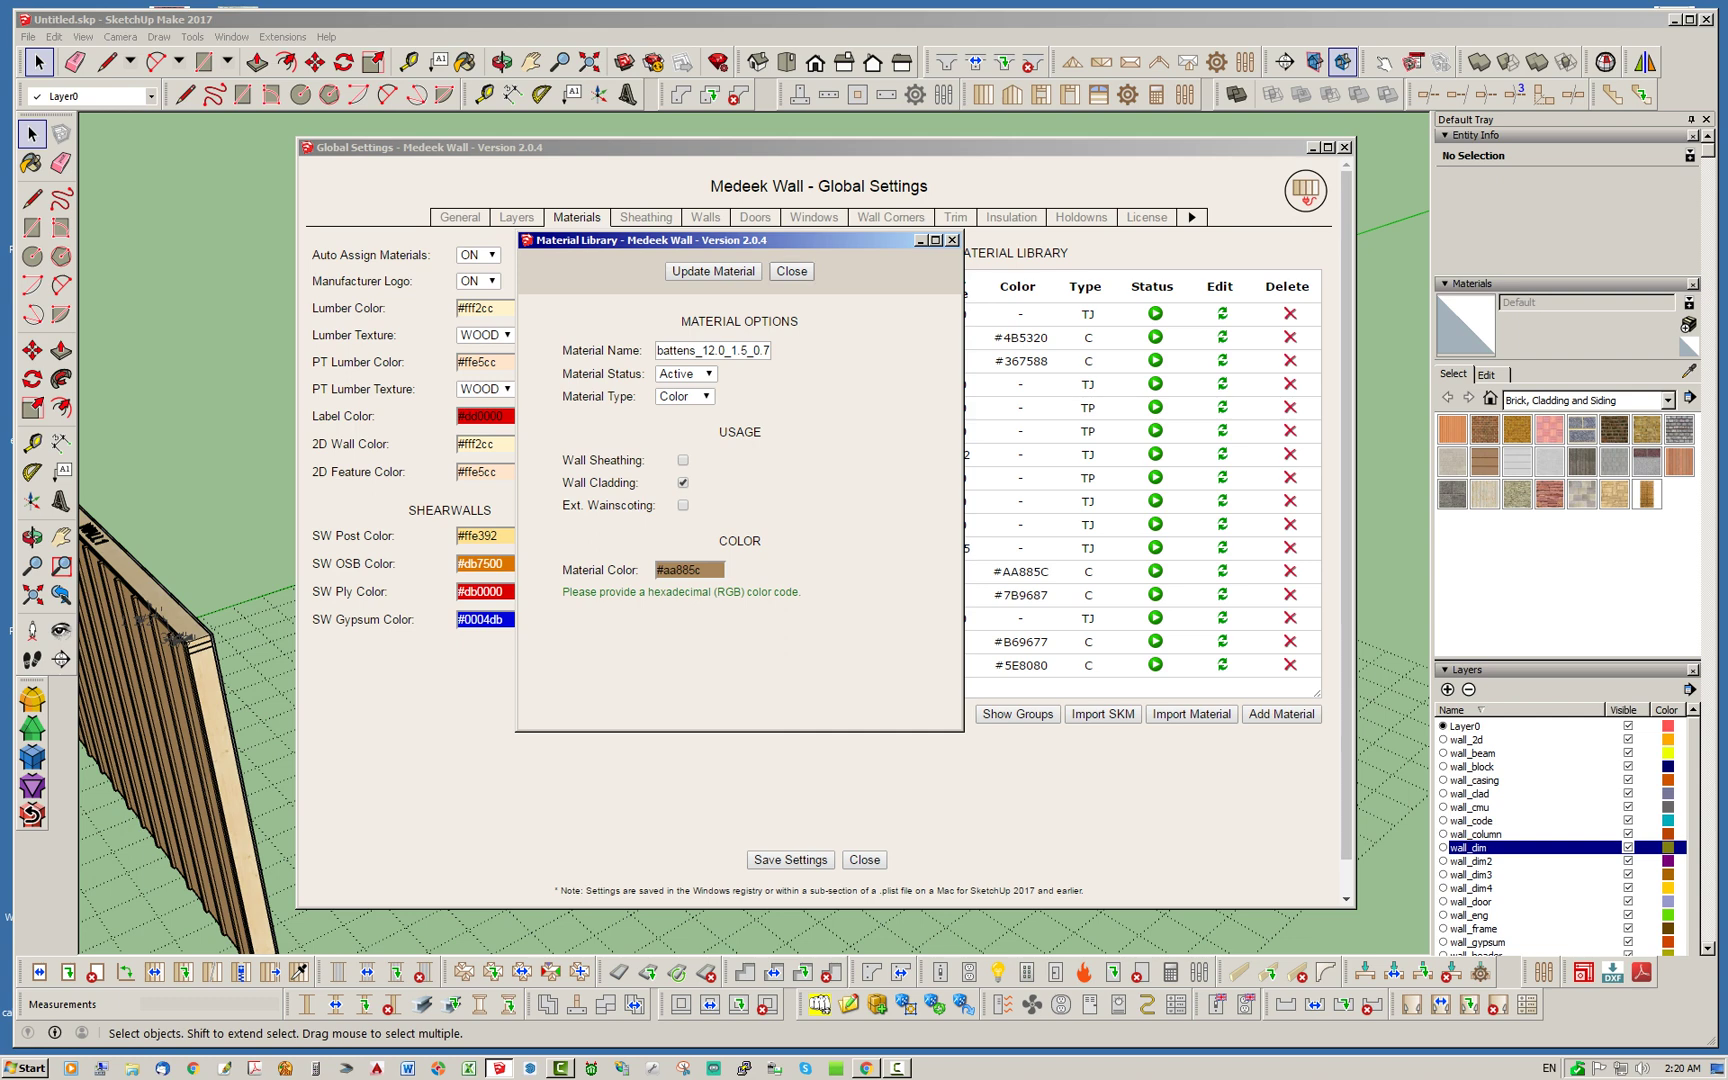
left_click(791, 271)
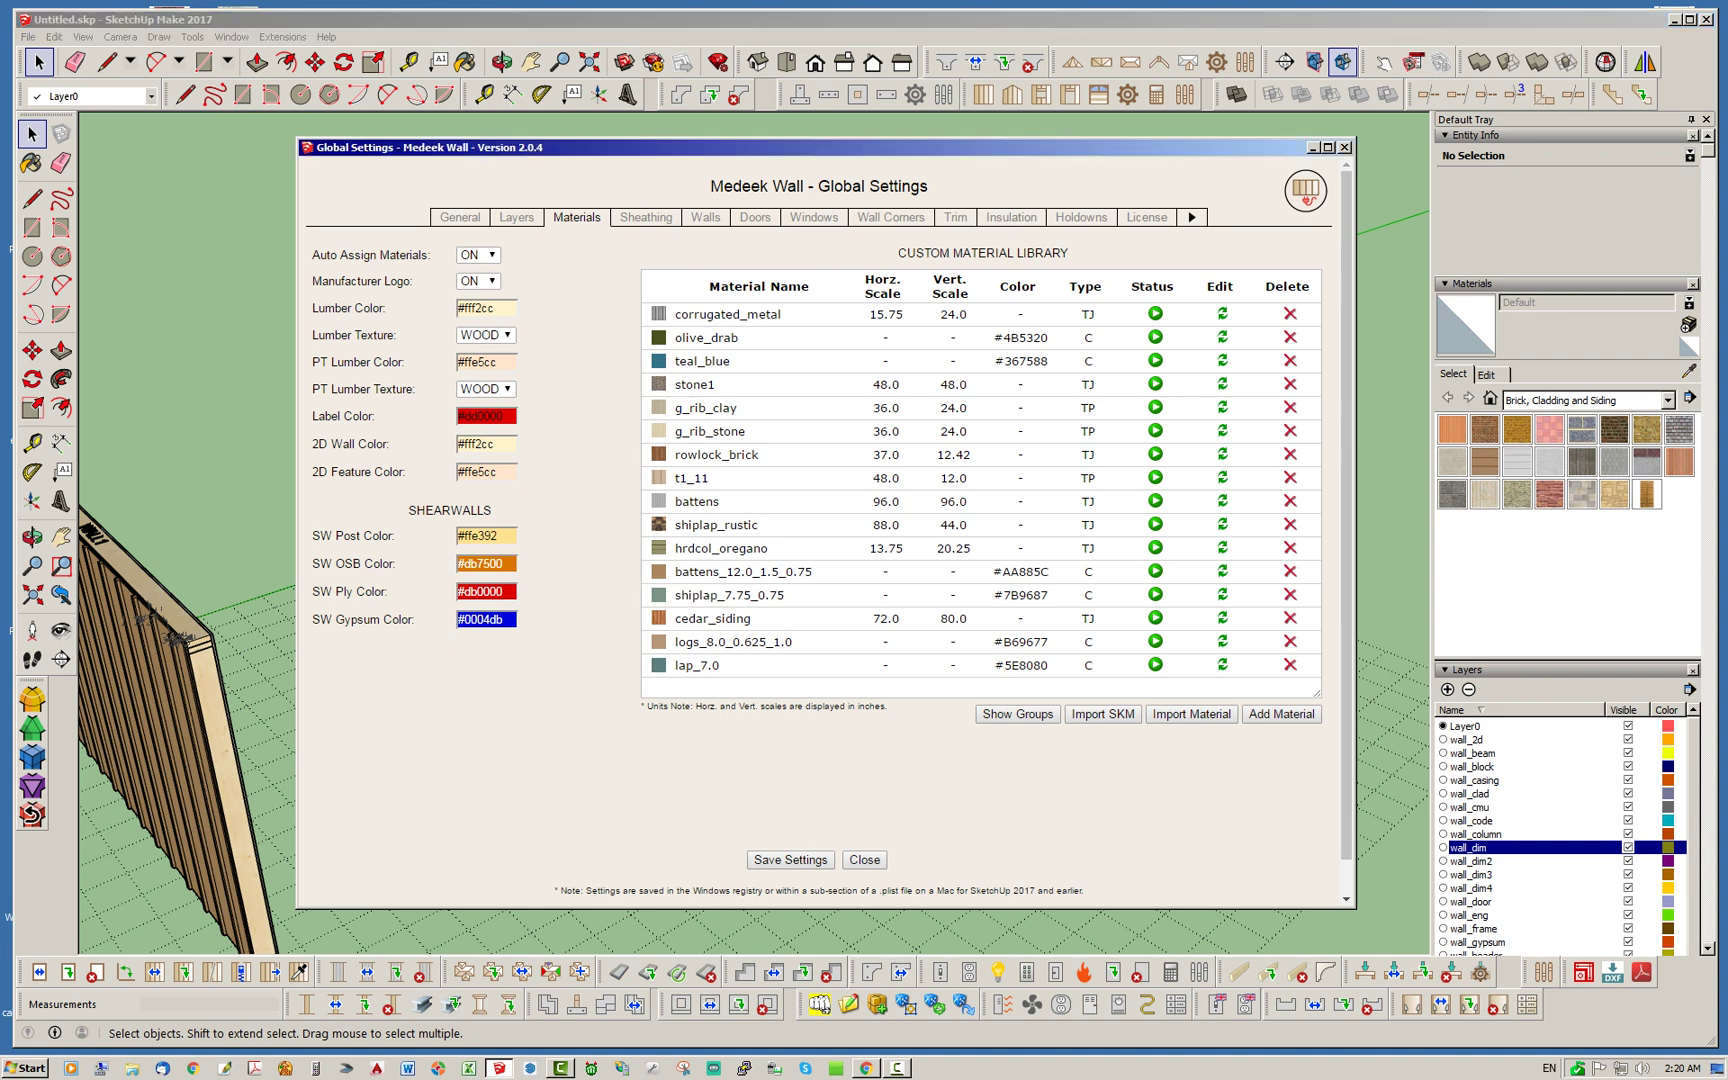
Review the lap_7.0 material's name, usage and color options, and close the Global Settings.
left_click(1221, 664)
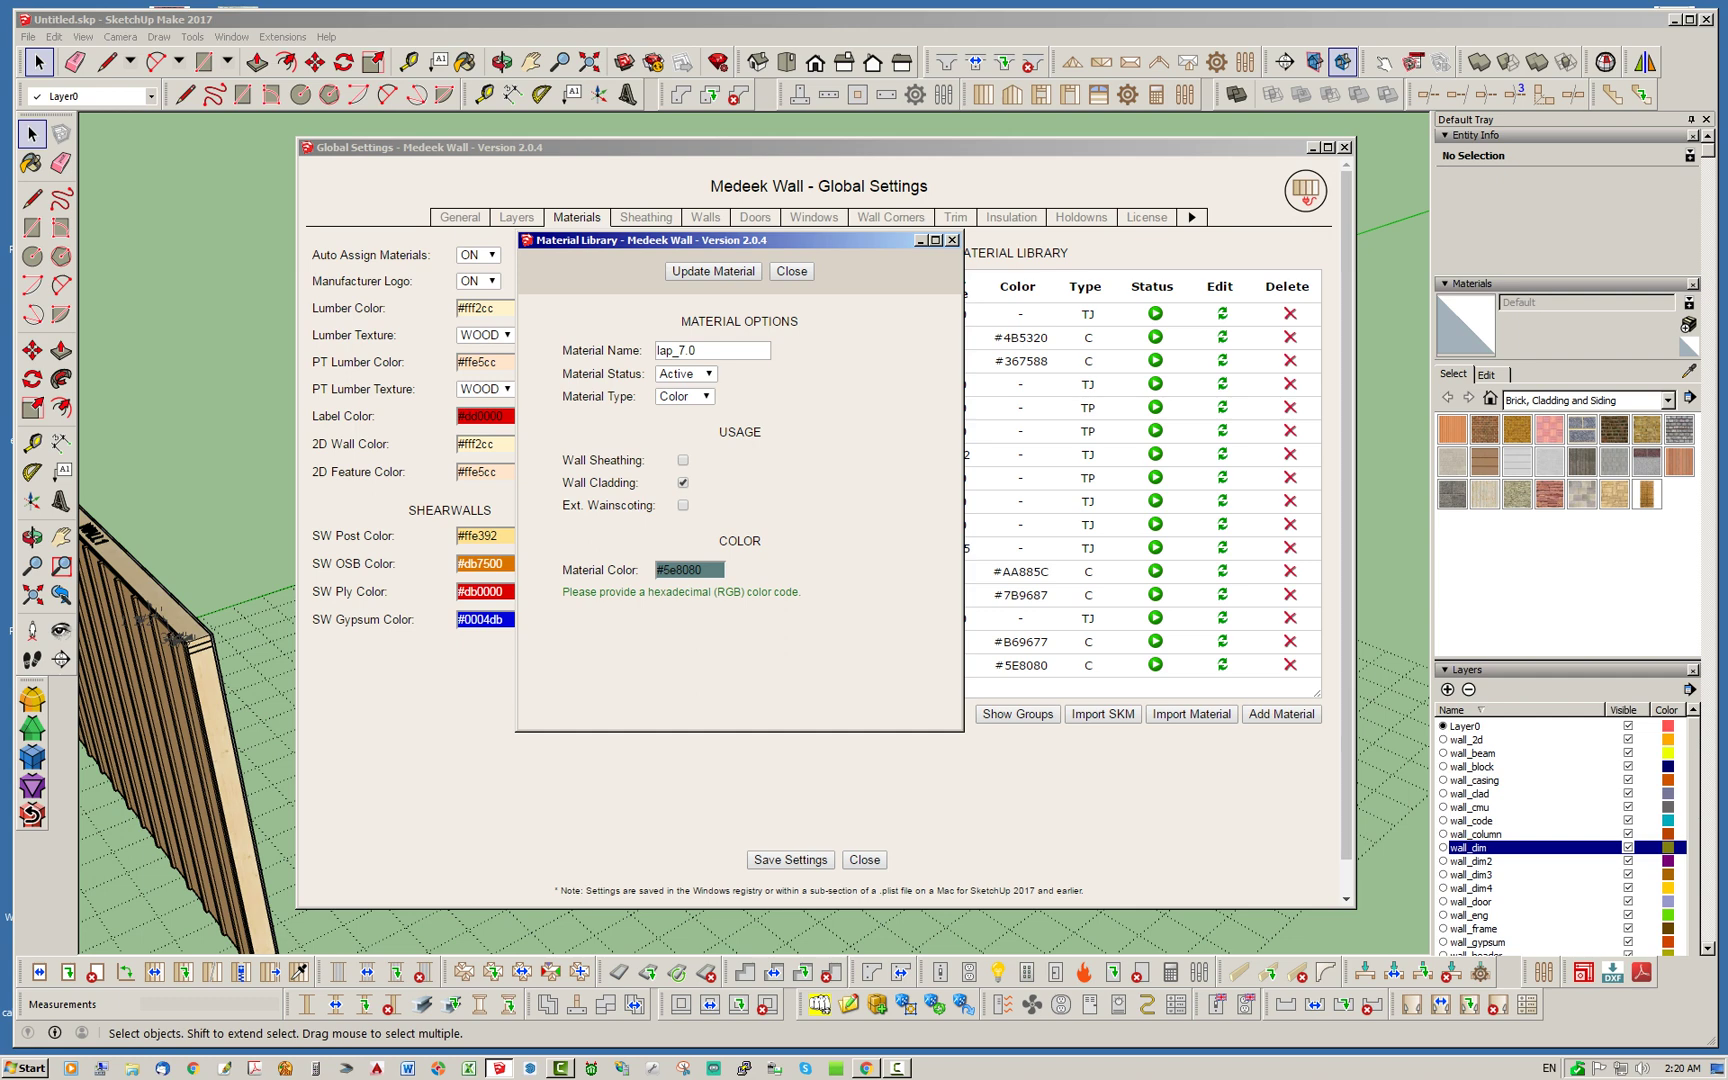
left_click(791, 271)
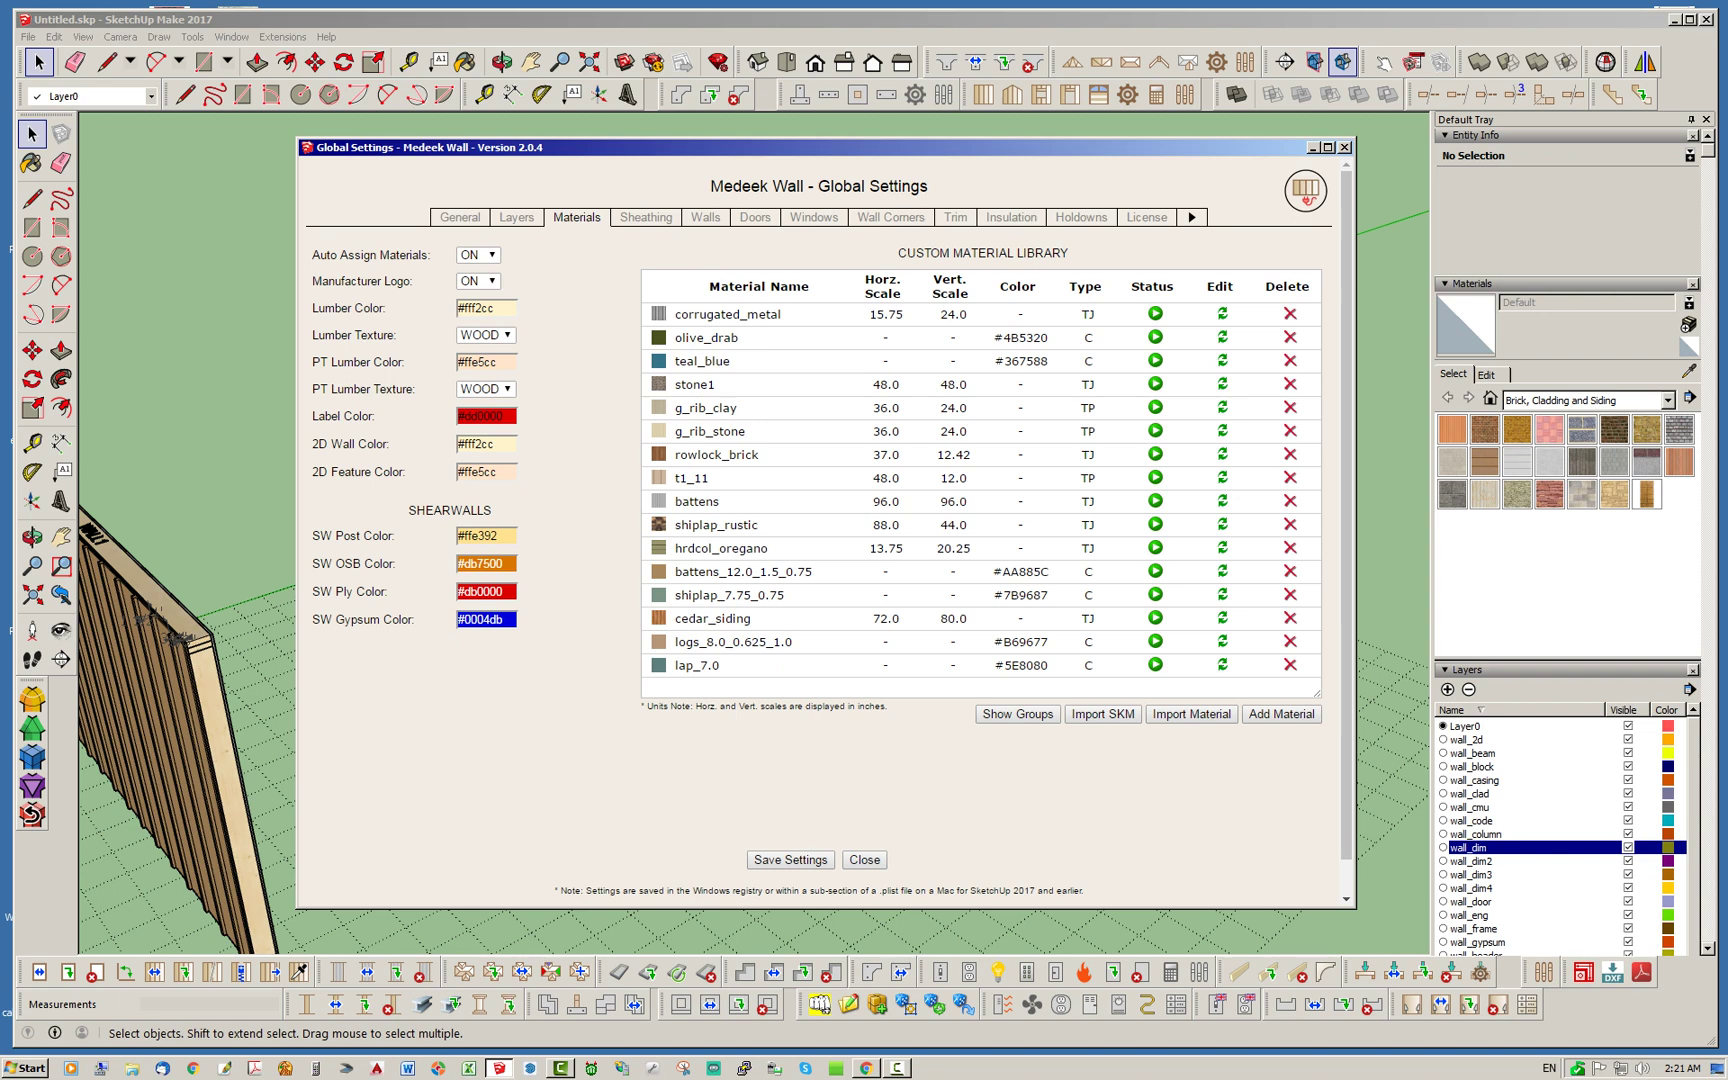
key("alt+F4")
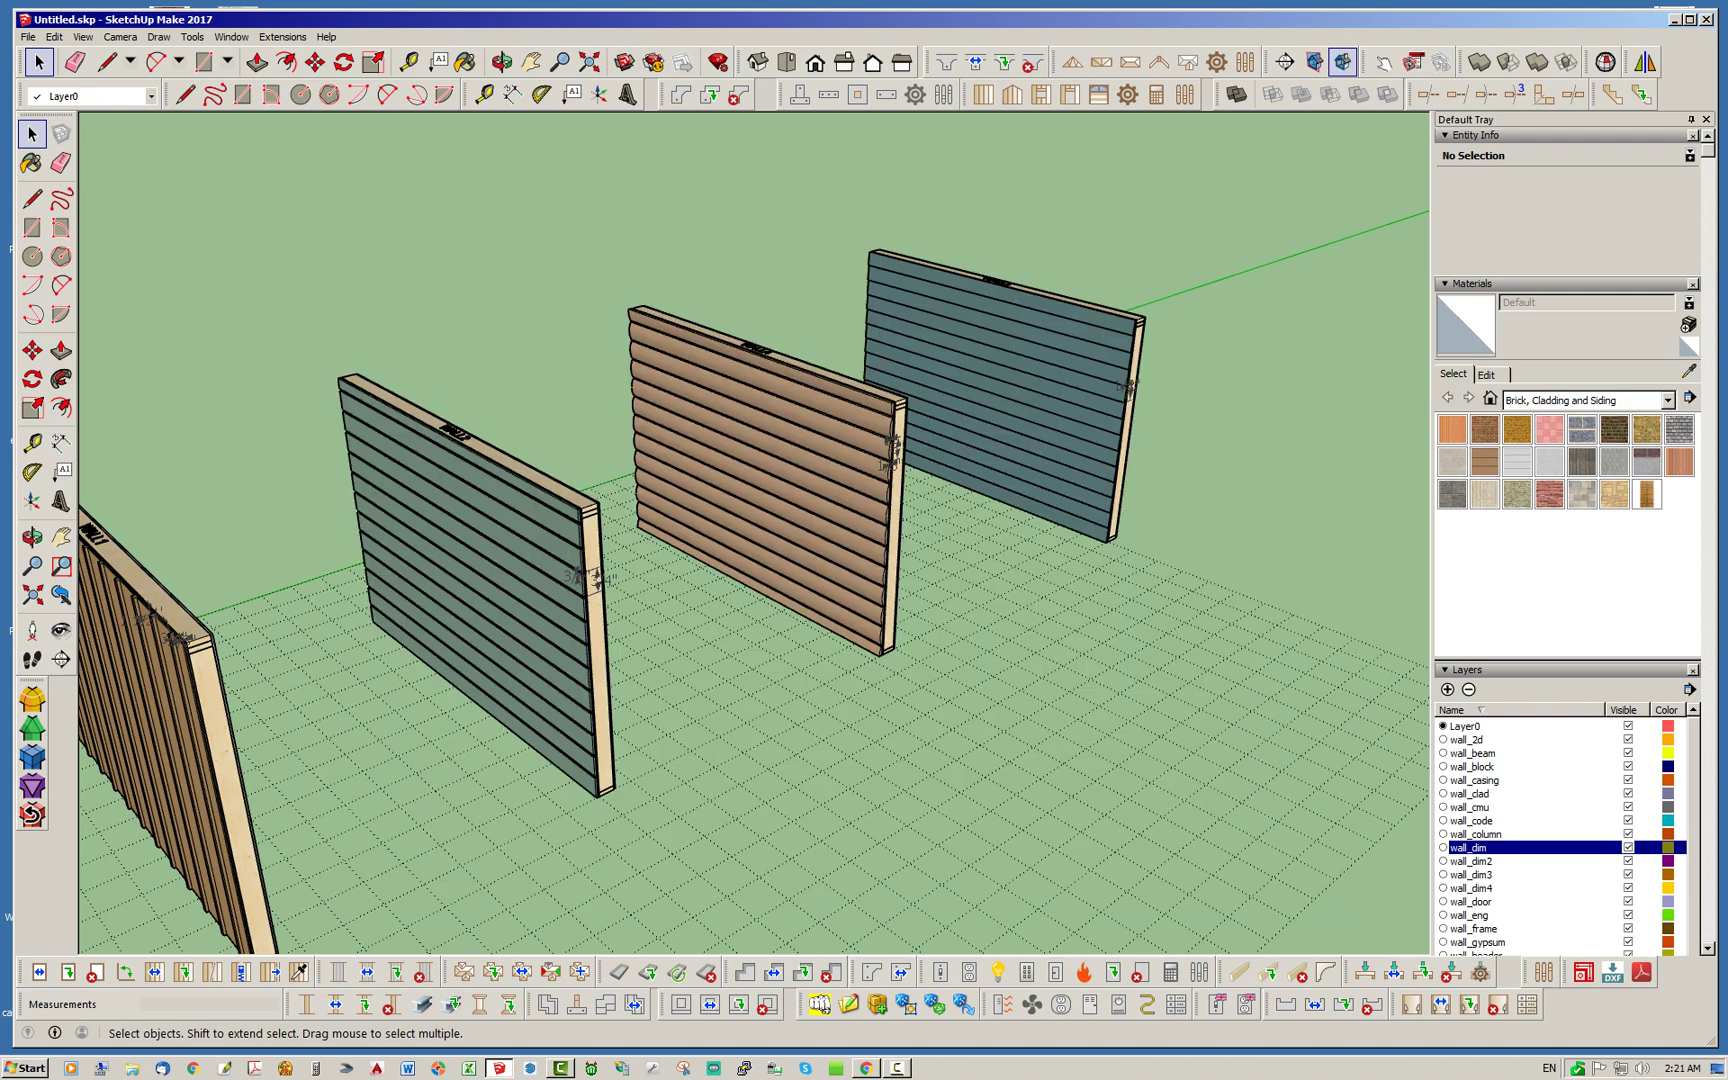
Examine the four sample walls together from the batten wall's side, comparing batten, shiplap, log and lap cladding.
scroll(1240, 460, "down", 3)
middle_click_drag(700, 480, 1128, 568)
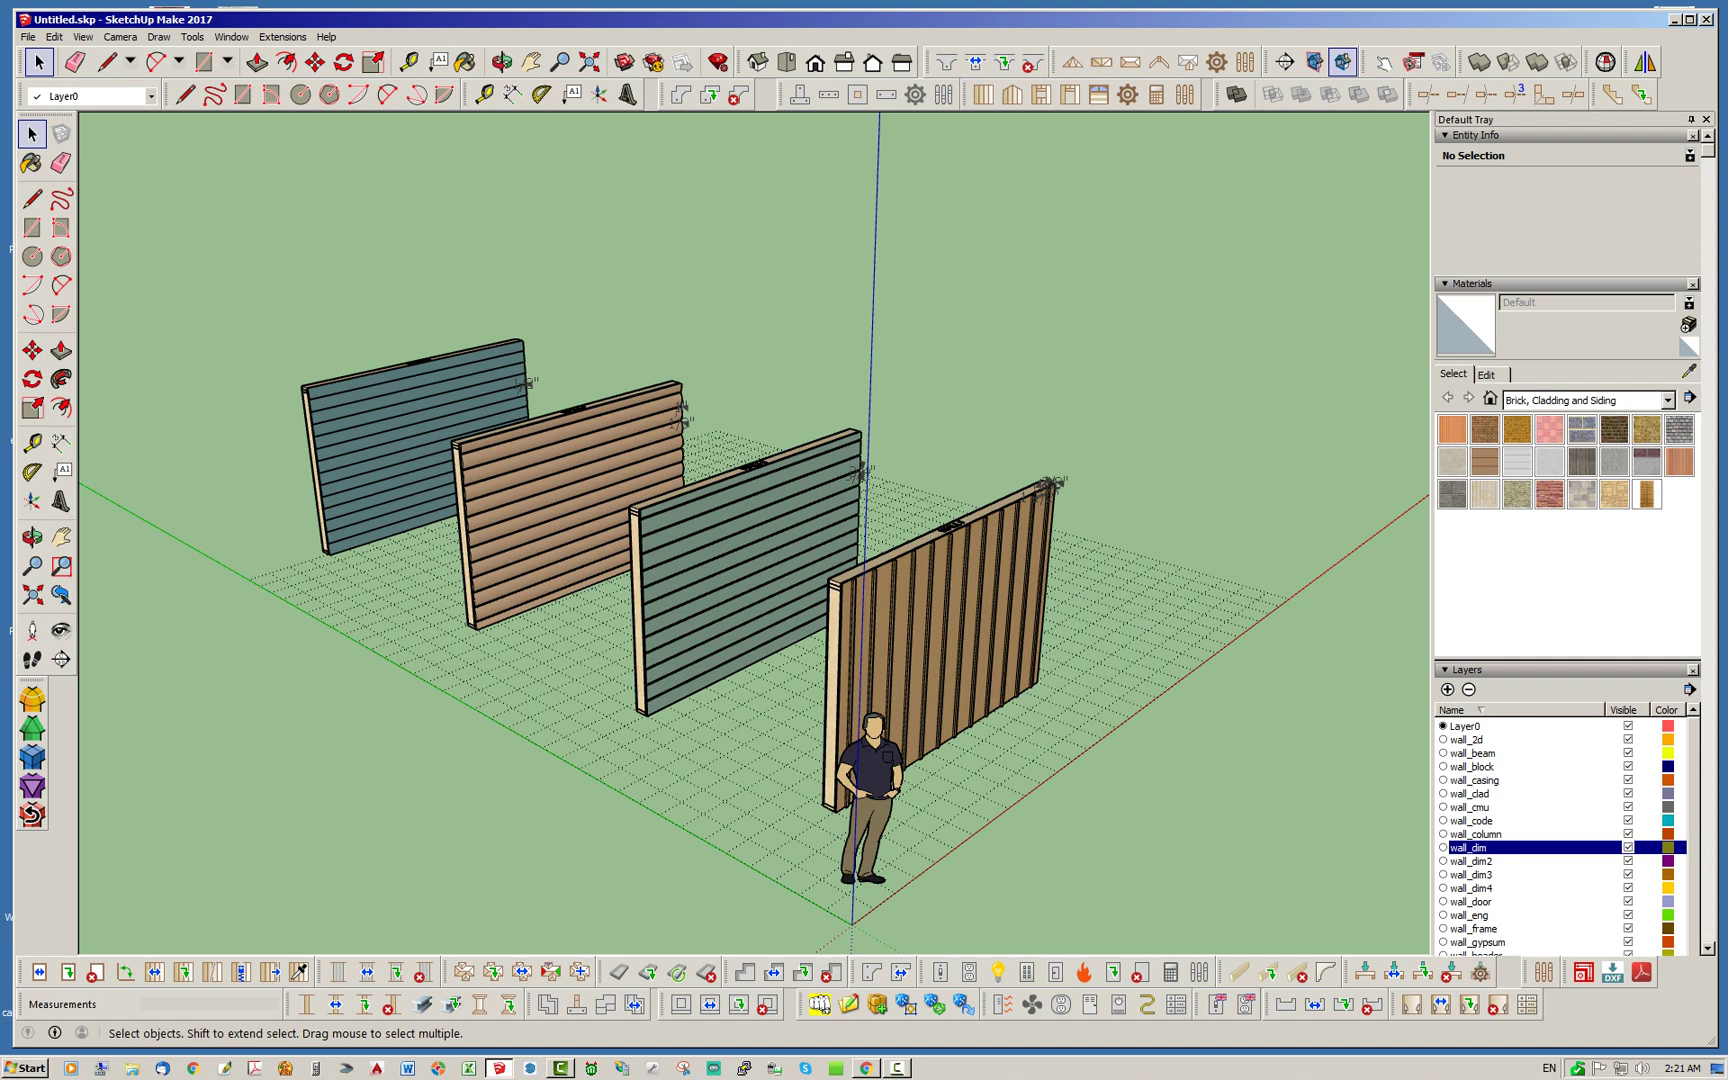
mouse_move(1128, 568)
middle_mouse_down()
mouse_move(1215, 580)
mouse_move(1145, 598)
middle_mouse_up()
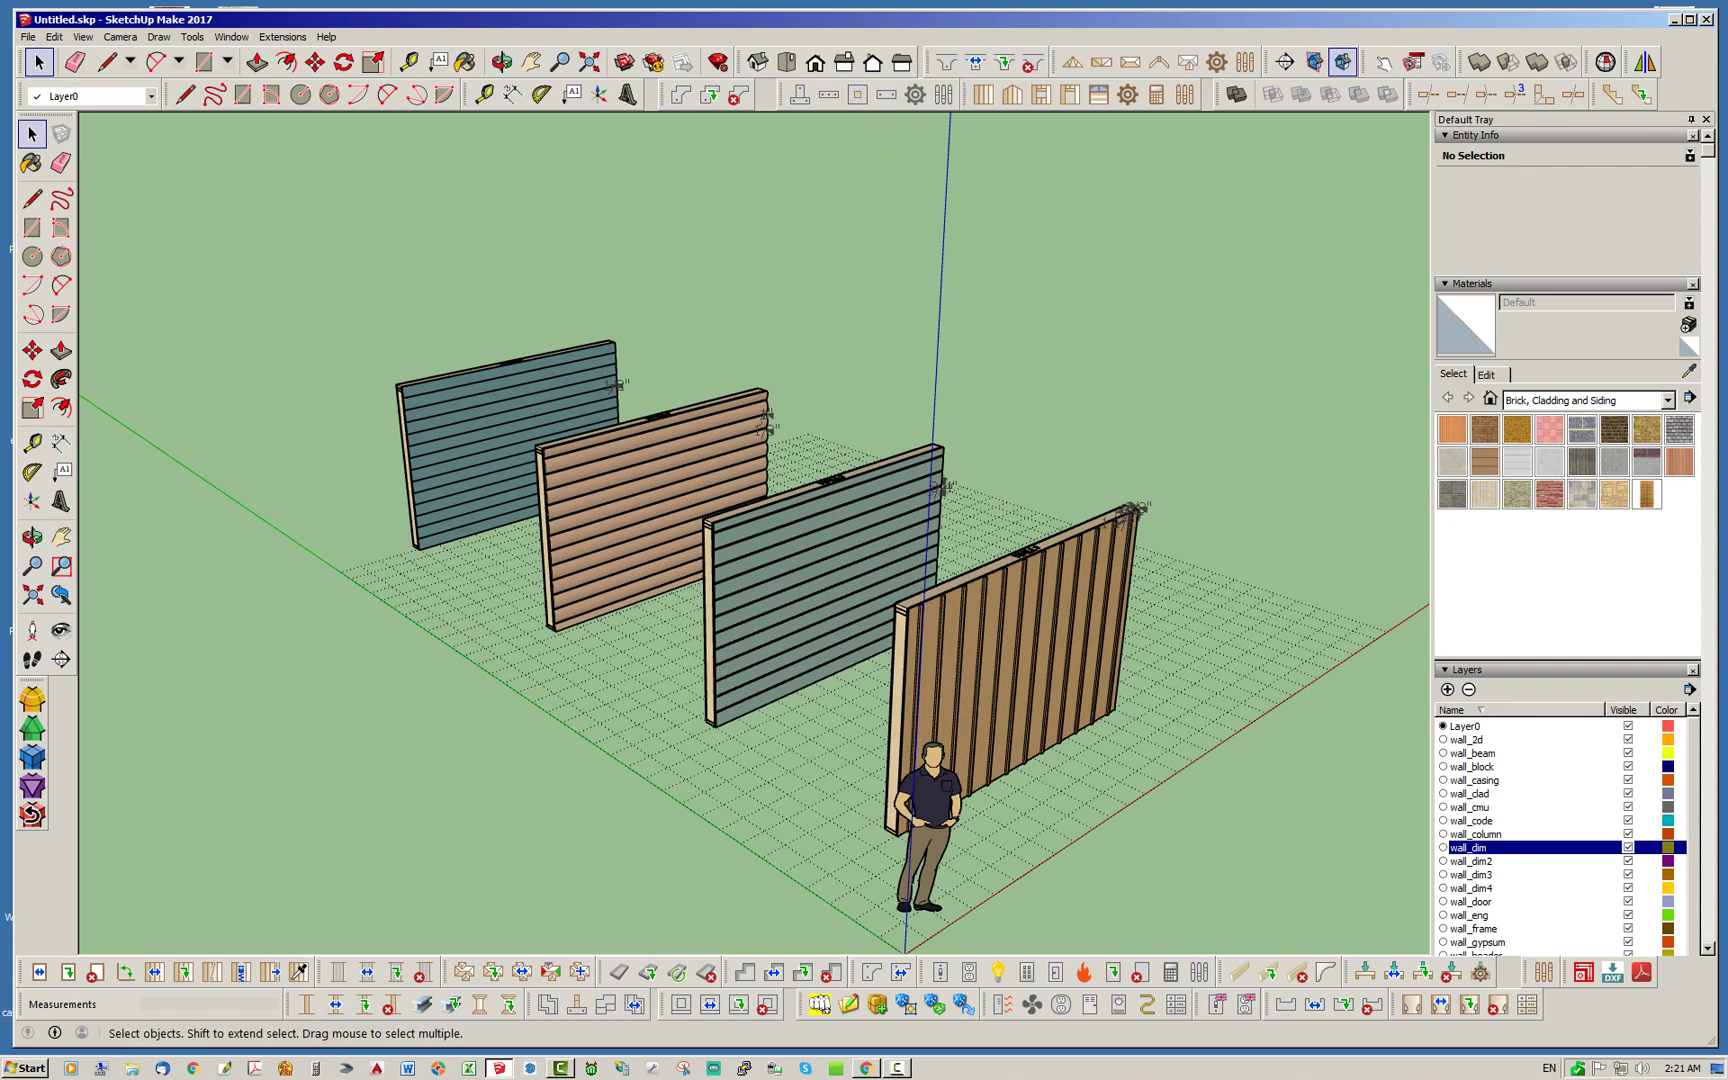
scroll(665, 540, "up", 2)
middle_click_drag(665, 540, 701, 521, "shift")
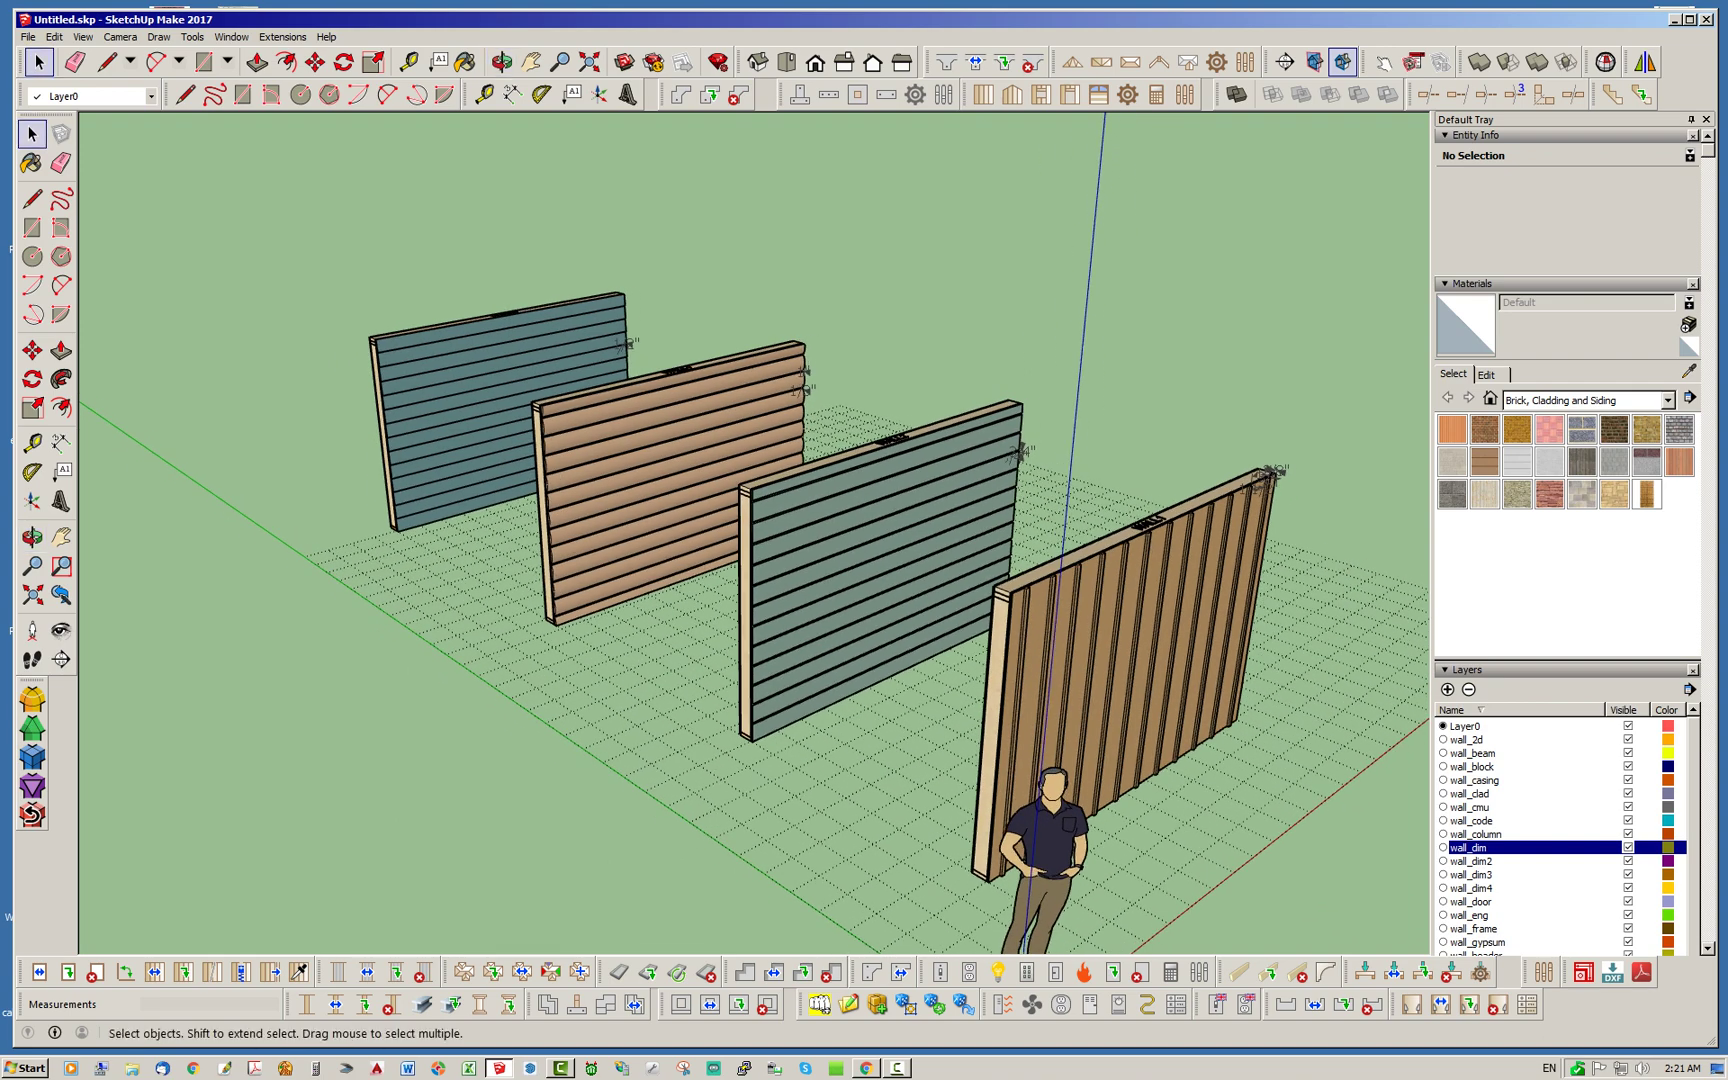